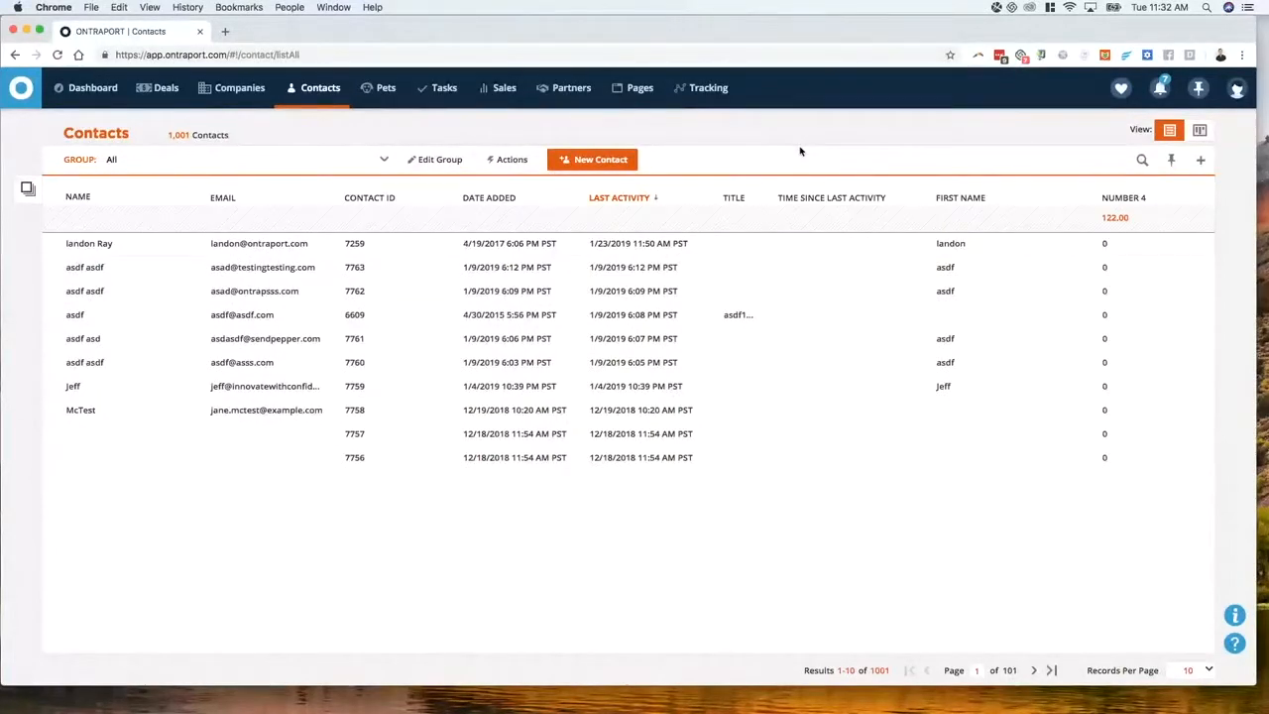
# Open facebook.com in a new tab and go to the ONTRAPORT User Community group
pyautogui.click(226, 33)
pyautogui.write('facebook.com')
pyautogui.press('Return')
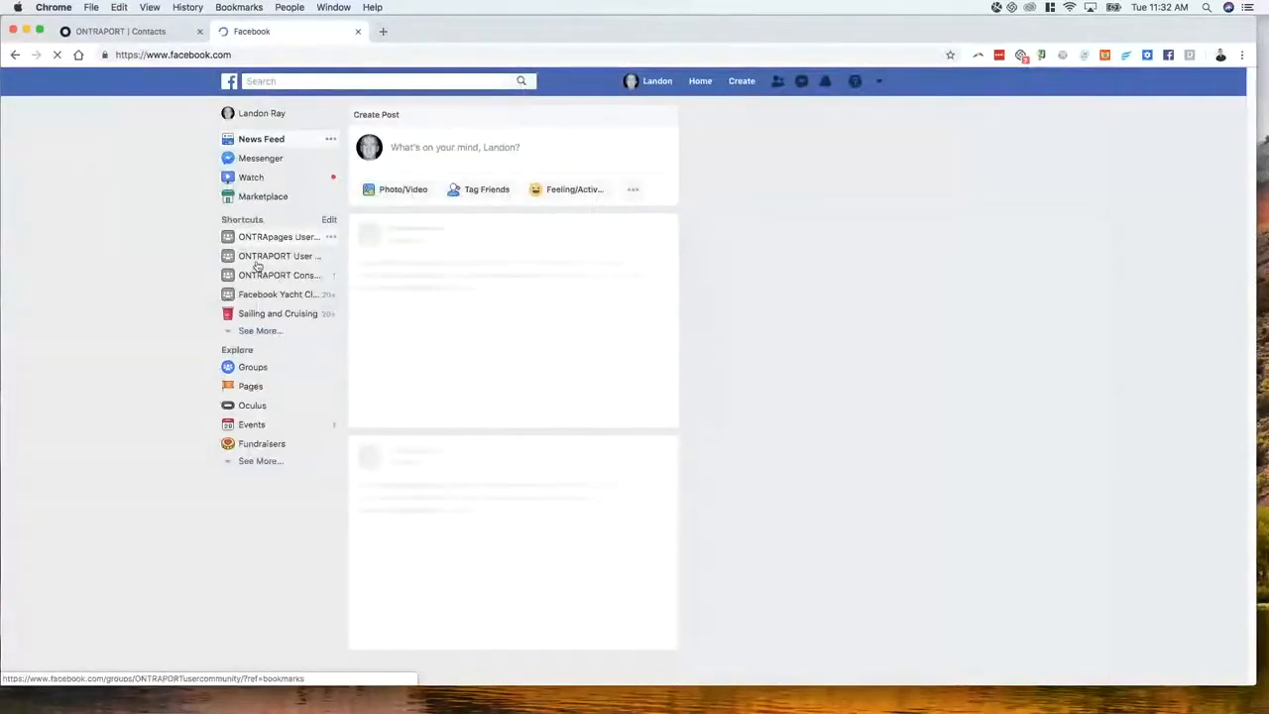
pyautogui.click(278, 257)
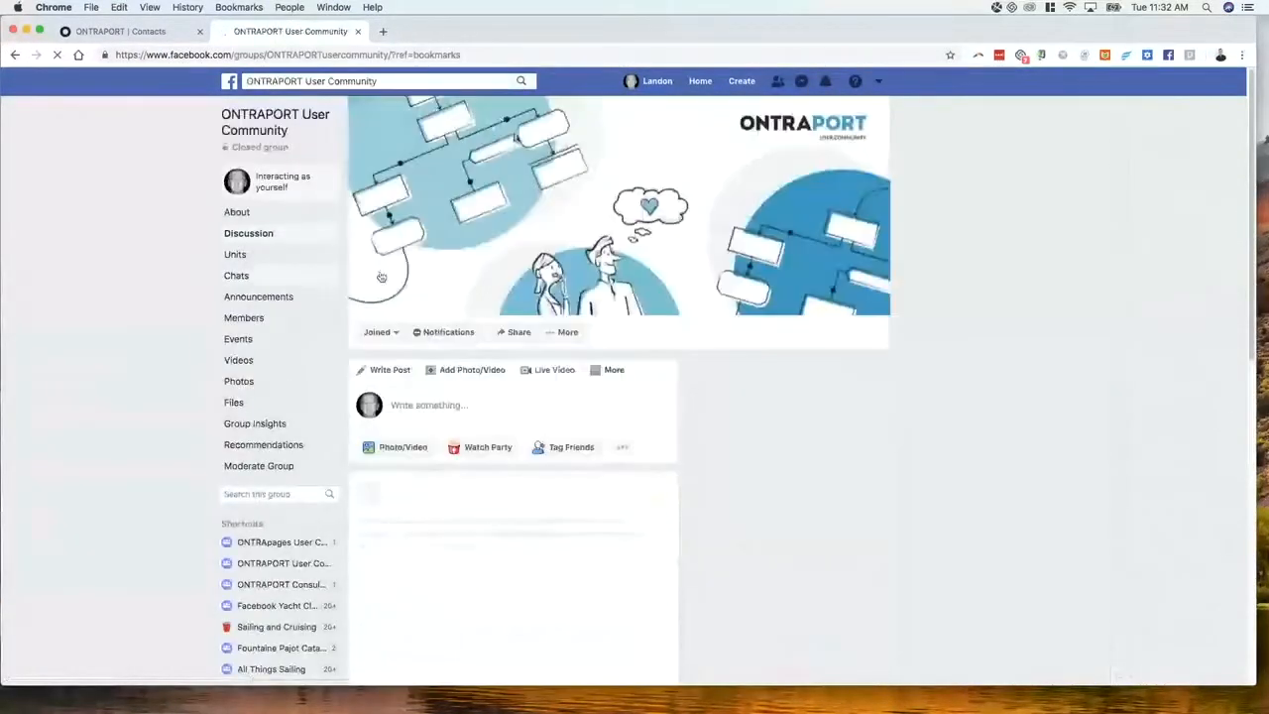
# Browse the group's Units, expanding the 7 more posts, then return to the Contacts tab
pyautogui.scroll(-1, 320, 330)
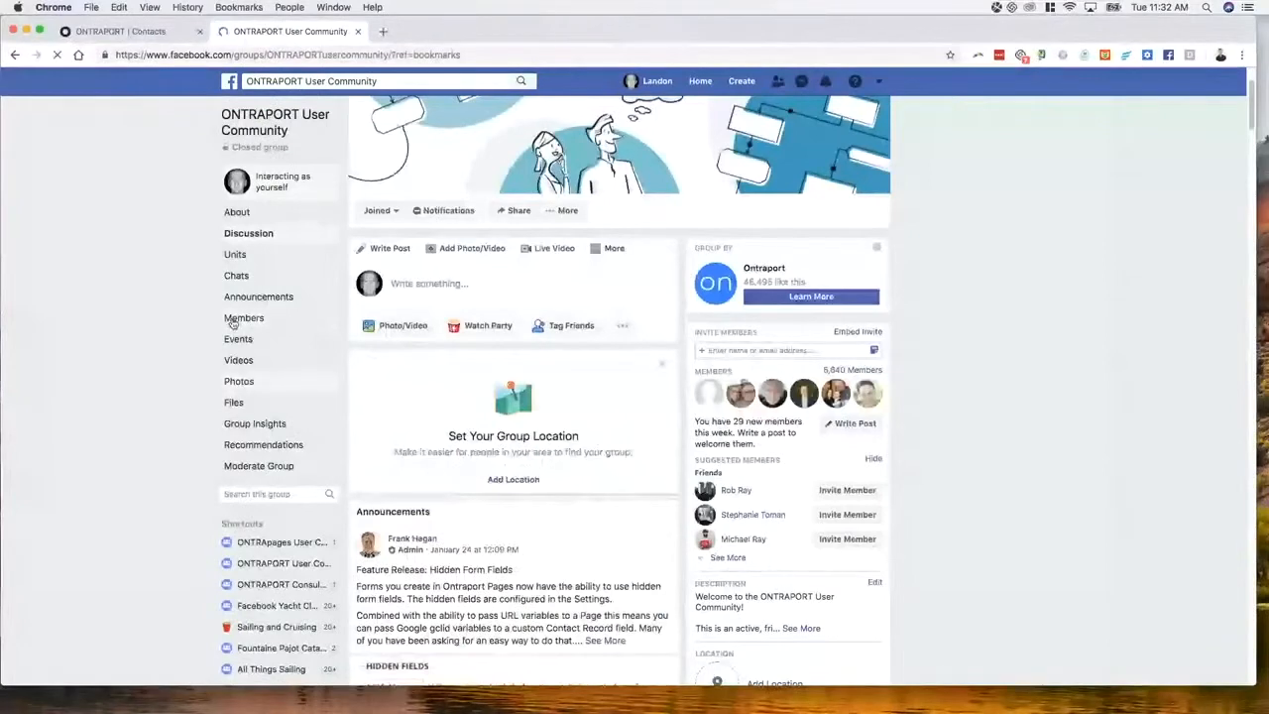
pyautogui.click(236, 256)
pyautogui.scroll(-2, 499, 334)
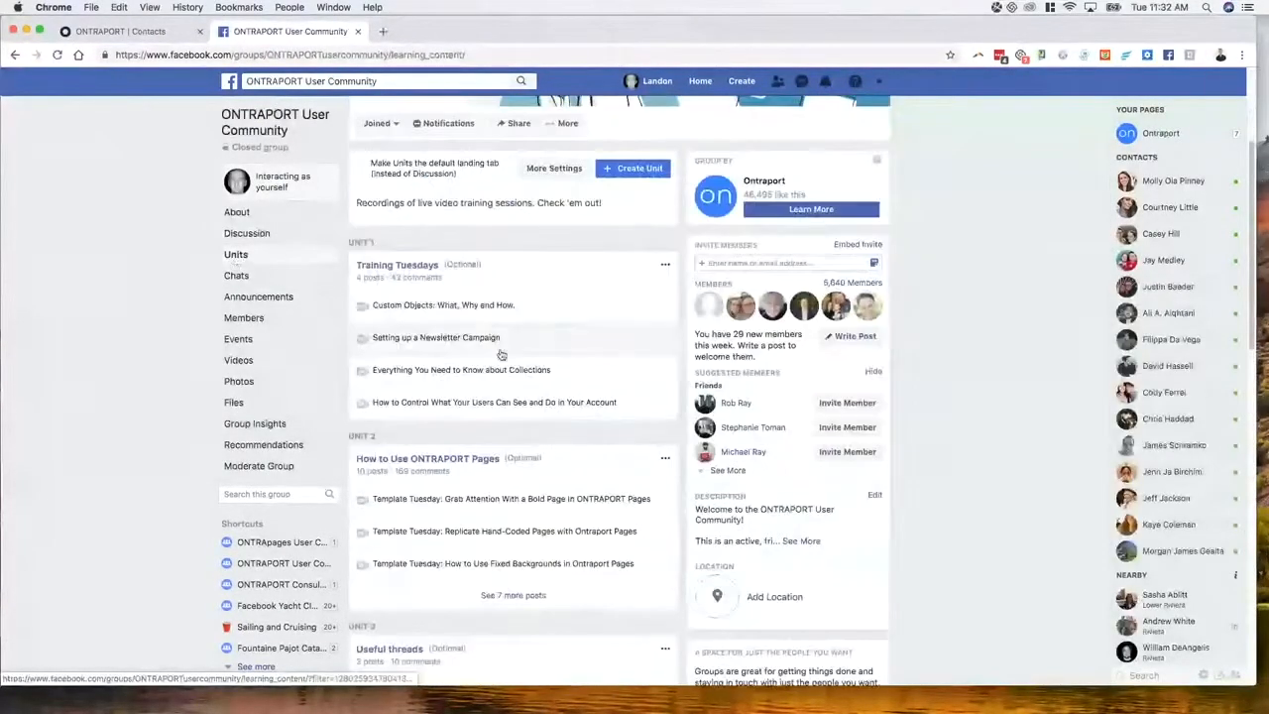
pyautogui.scroll(-2, 405, 409)
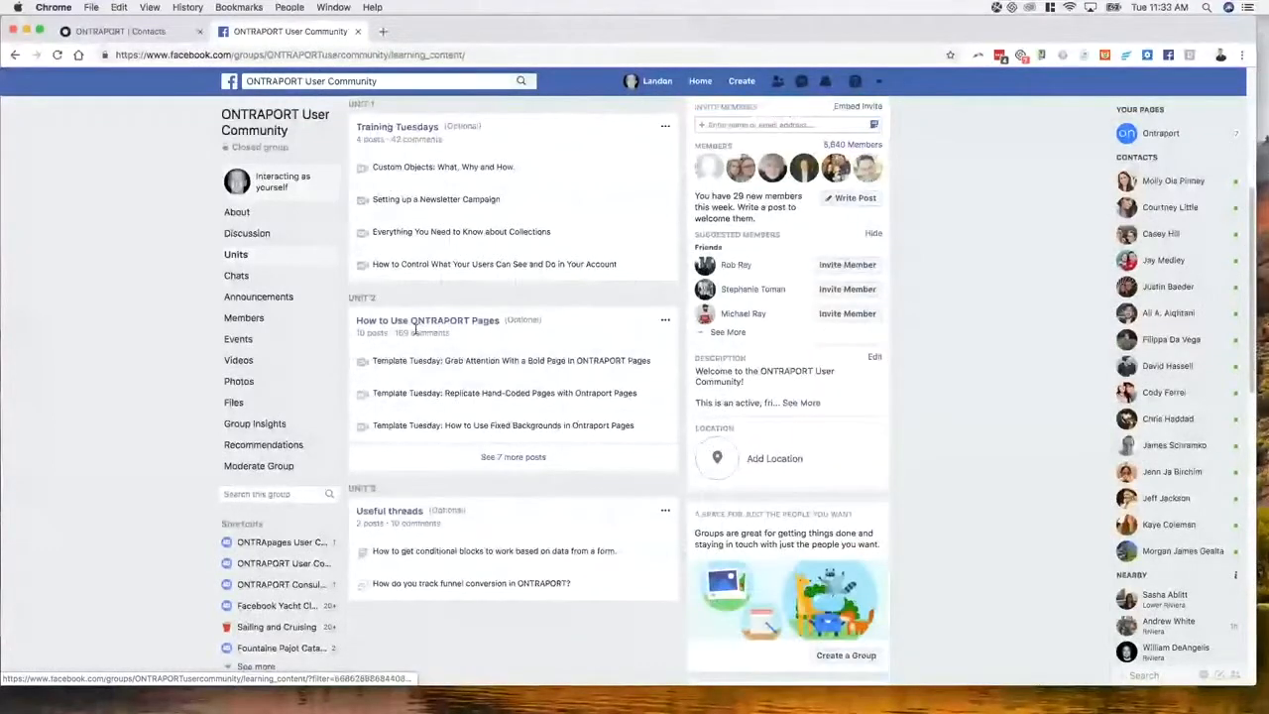
pyautogui.click(512, 458)
pyautogui.scroll(-4, 485, 397)
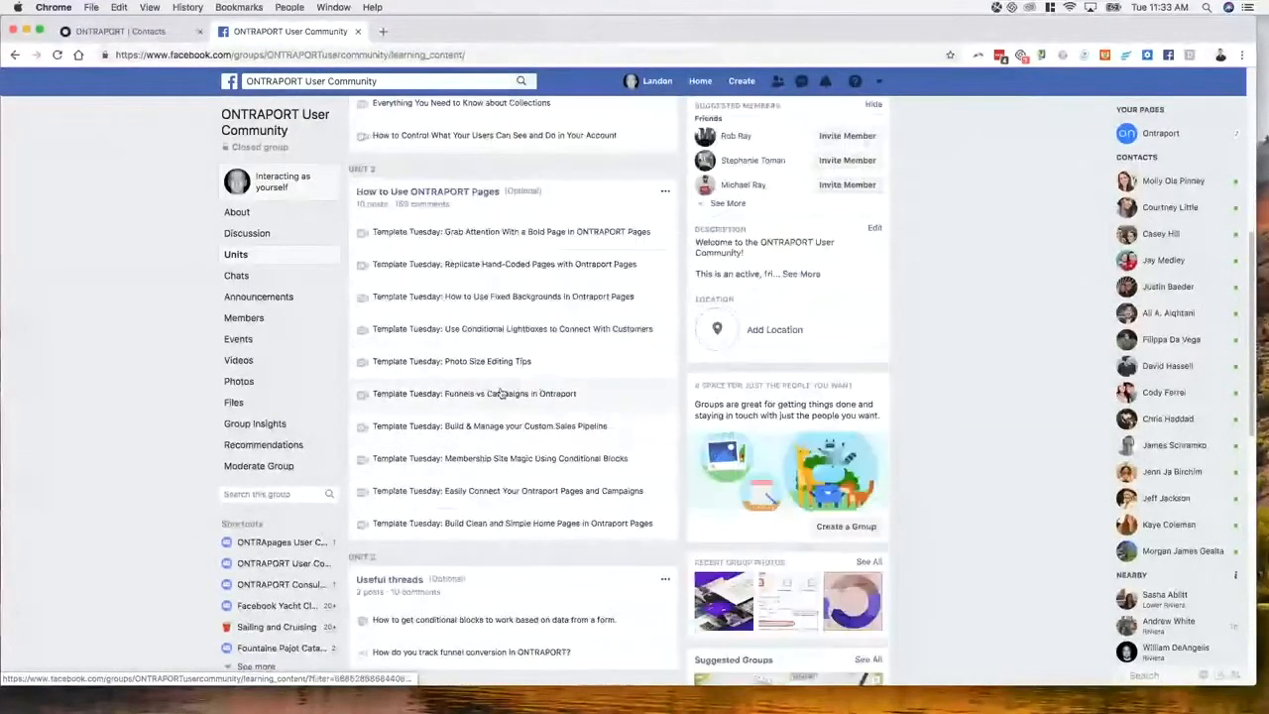
pyautogui.scroll(1, 452, 406)
pyautogui.scroll(1, 452, 404)
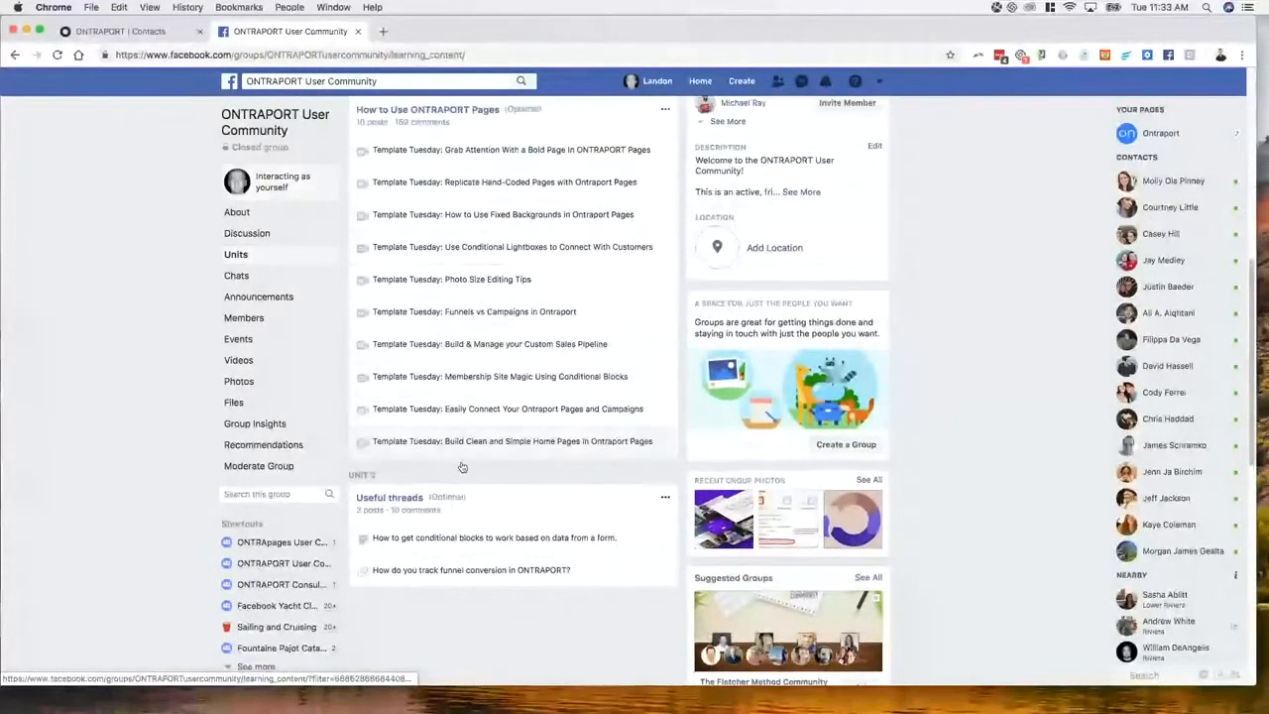
pyautogui.scroll(-1, 456, 467)
pyautogui.scroll(-1, 382, 456)
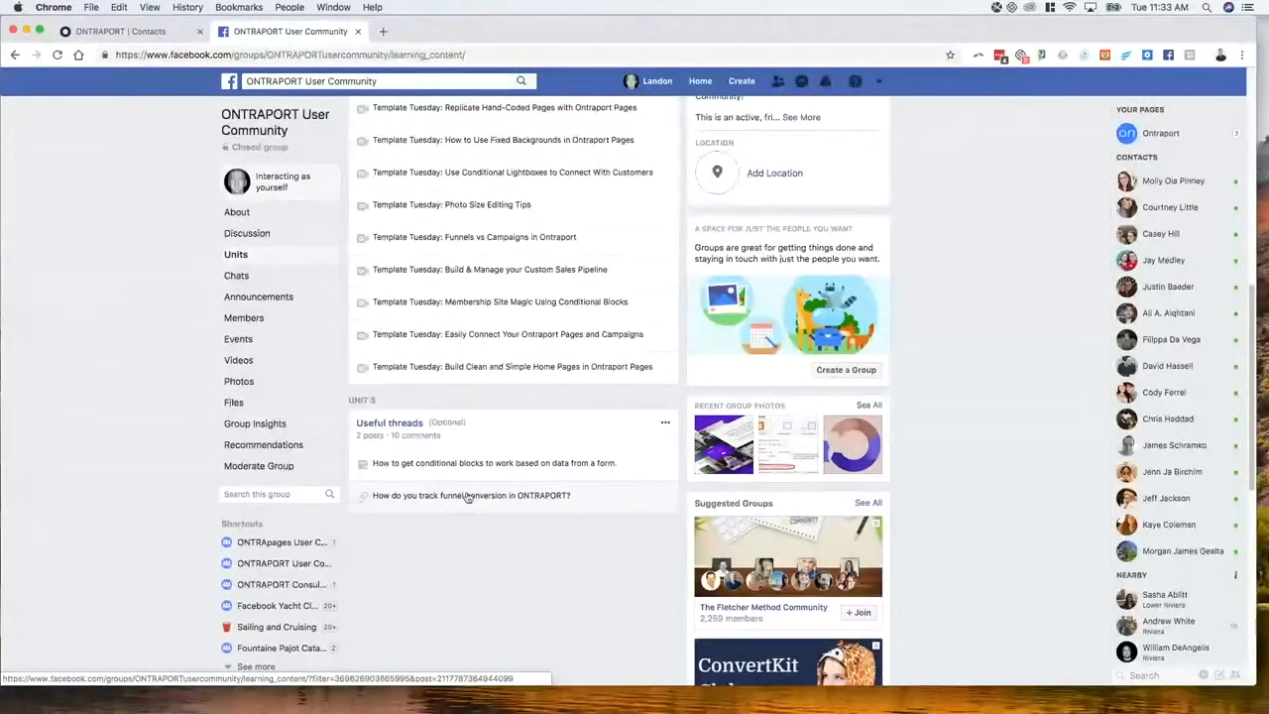
pyautogui.scroll(1, 474, 497)
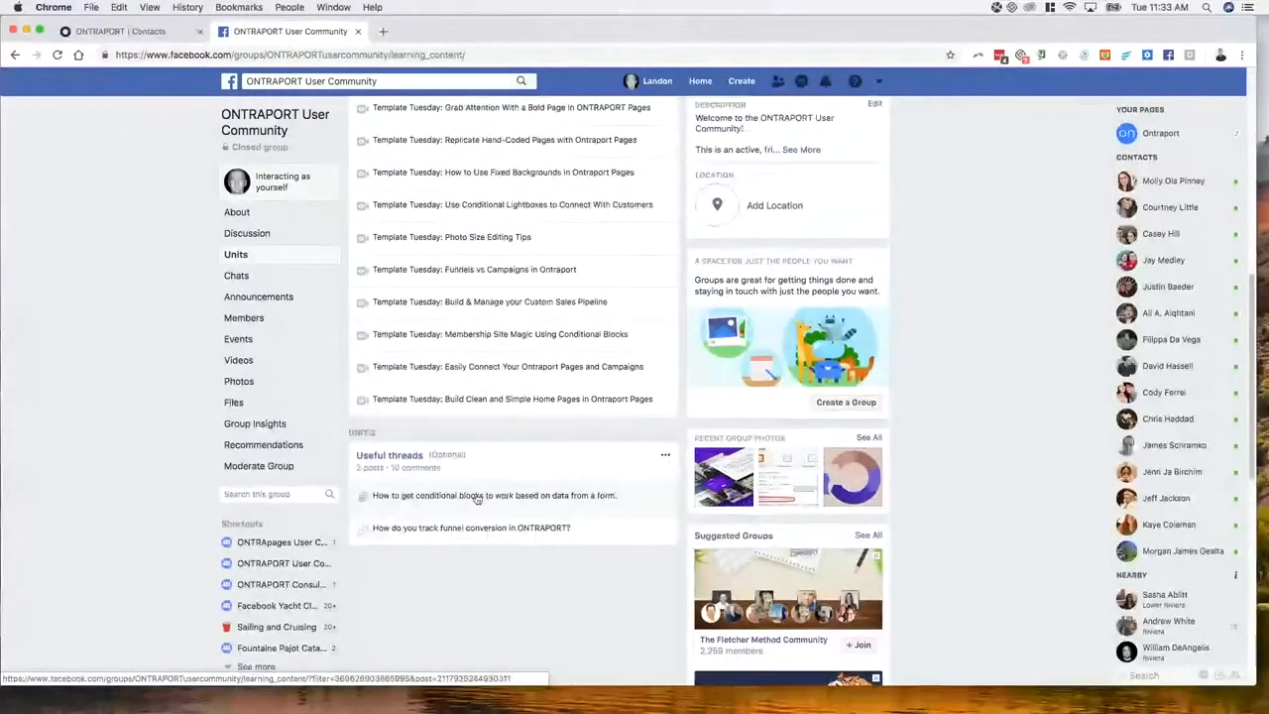
pyautogui.scroll(5, 475, 499)
pyautogui.scroll(-2, 448, 428)
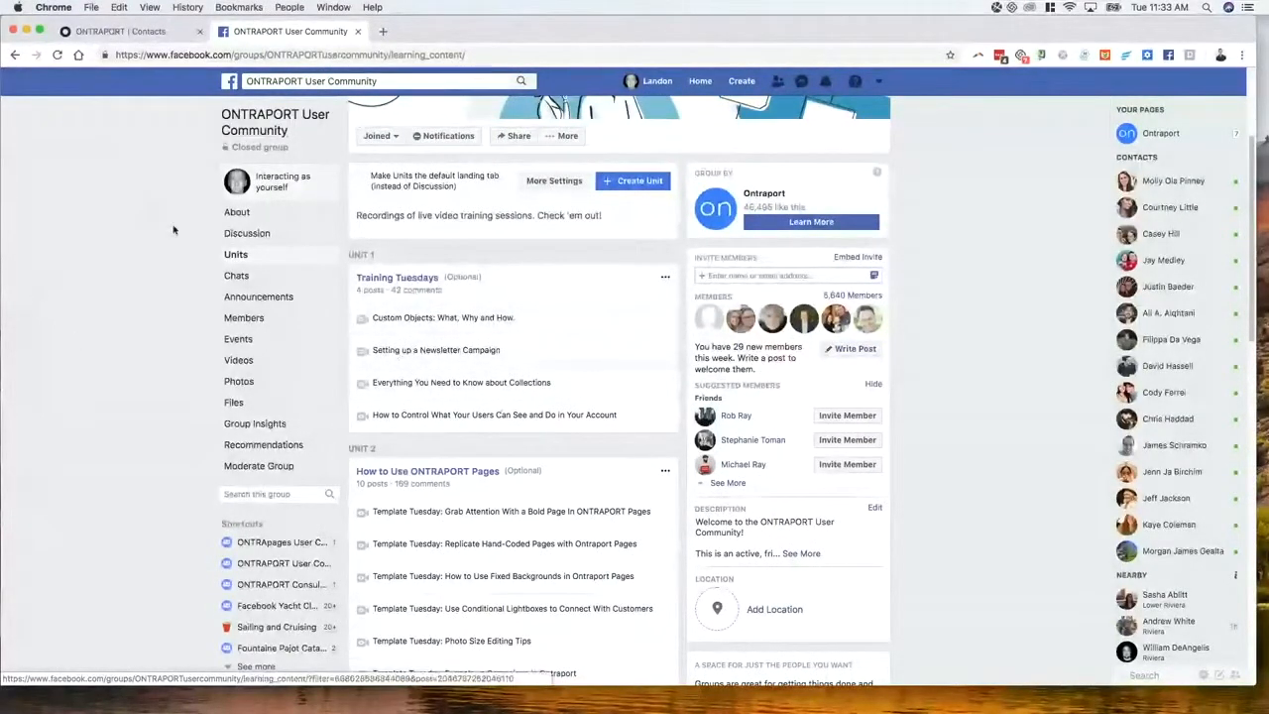
pyautogui.scroll(-1, 172, 229)
pyautogui.click(142, 32)
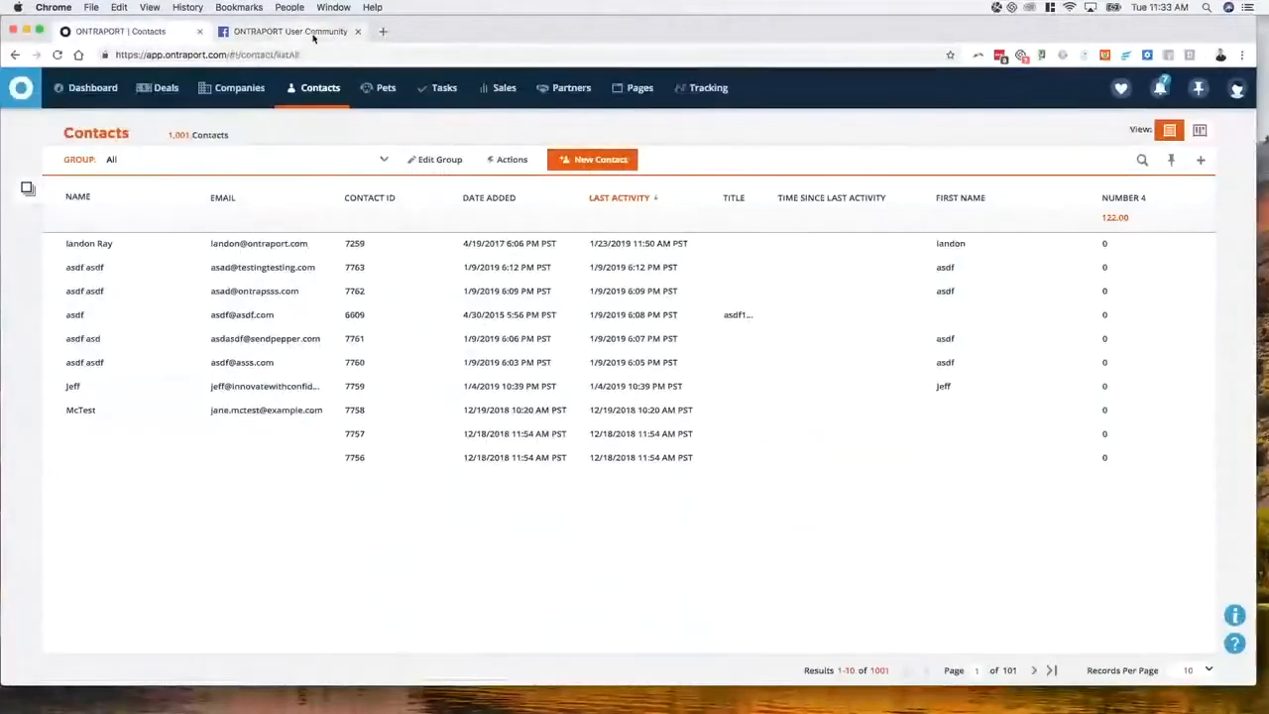
# Close the Facebook tab and go to Pages to reach the landing page template gallery
pyautogui.click(358, 31)
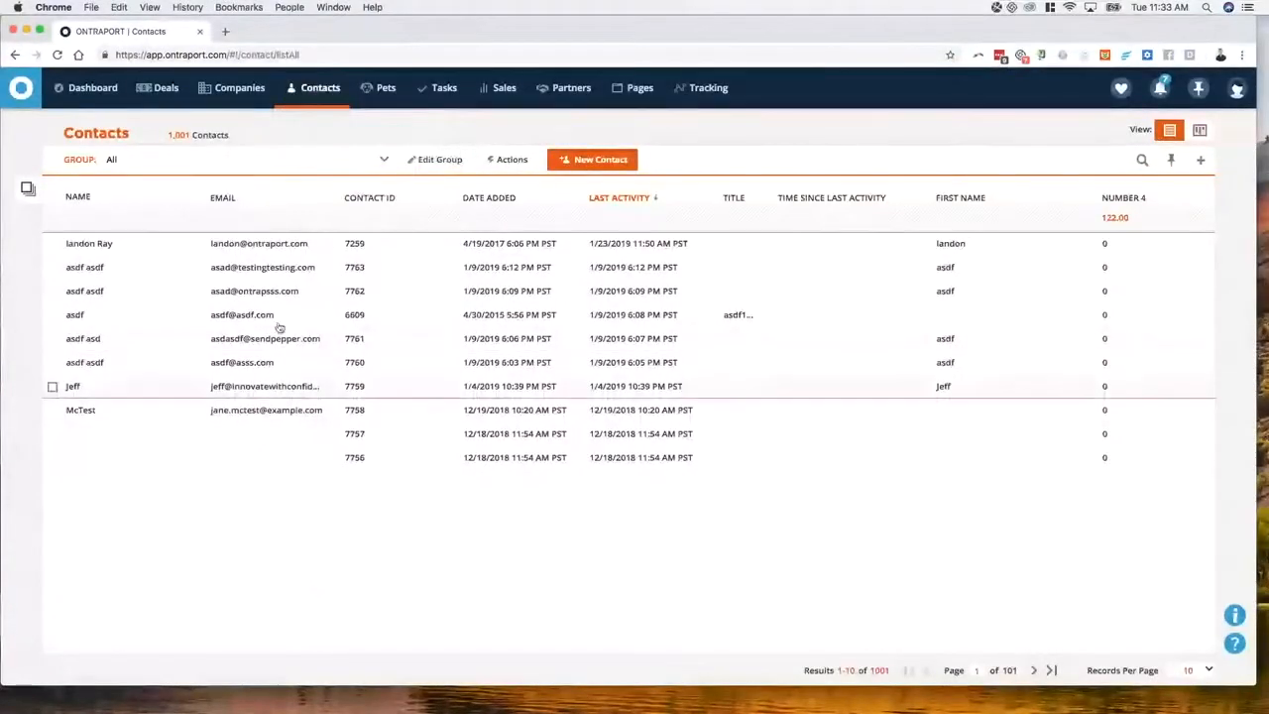
pyautogui.click(634, 87)
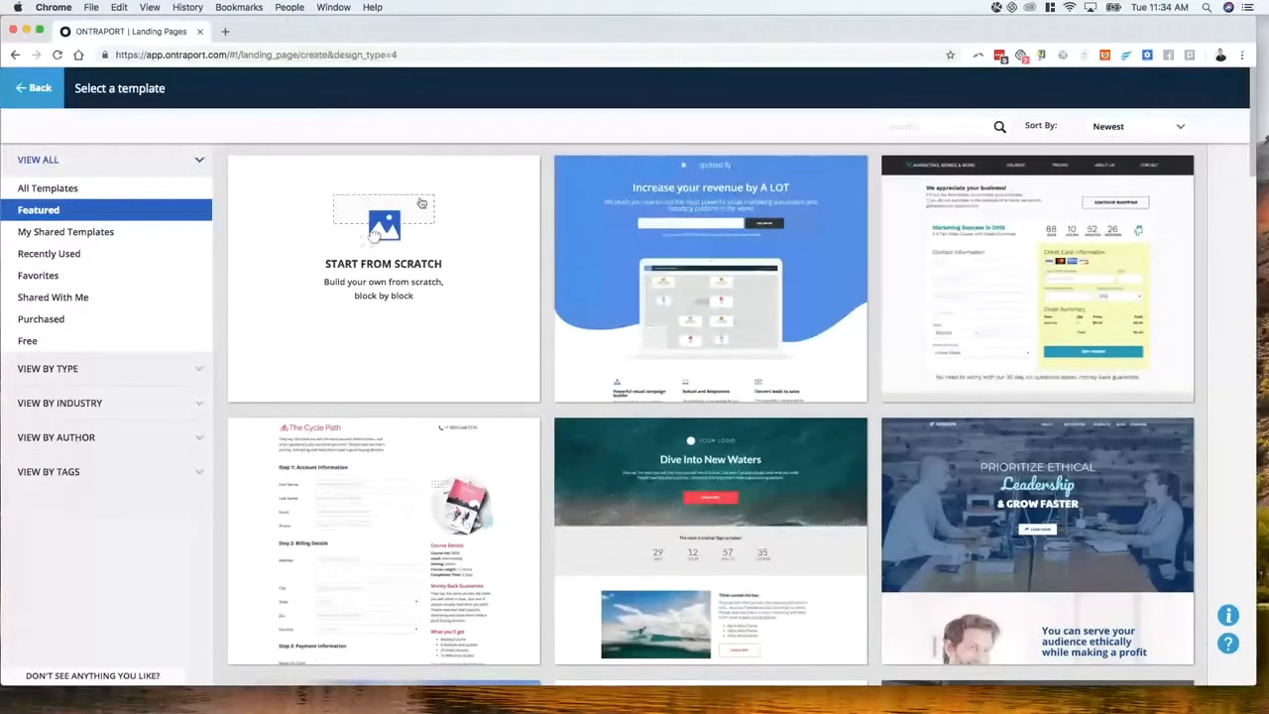
# Scroll the template gallery and select the Melooloo template
pyautogui.moveTo(807, 254)
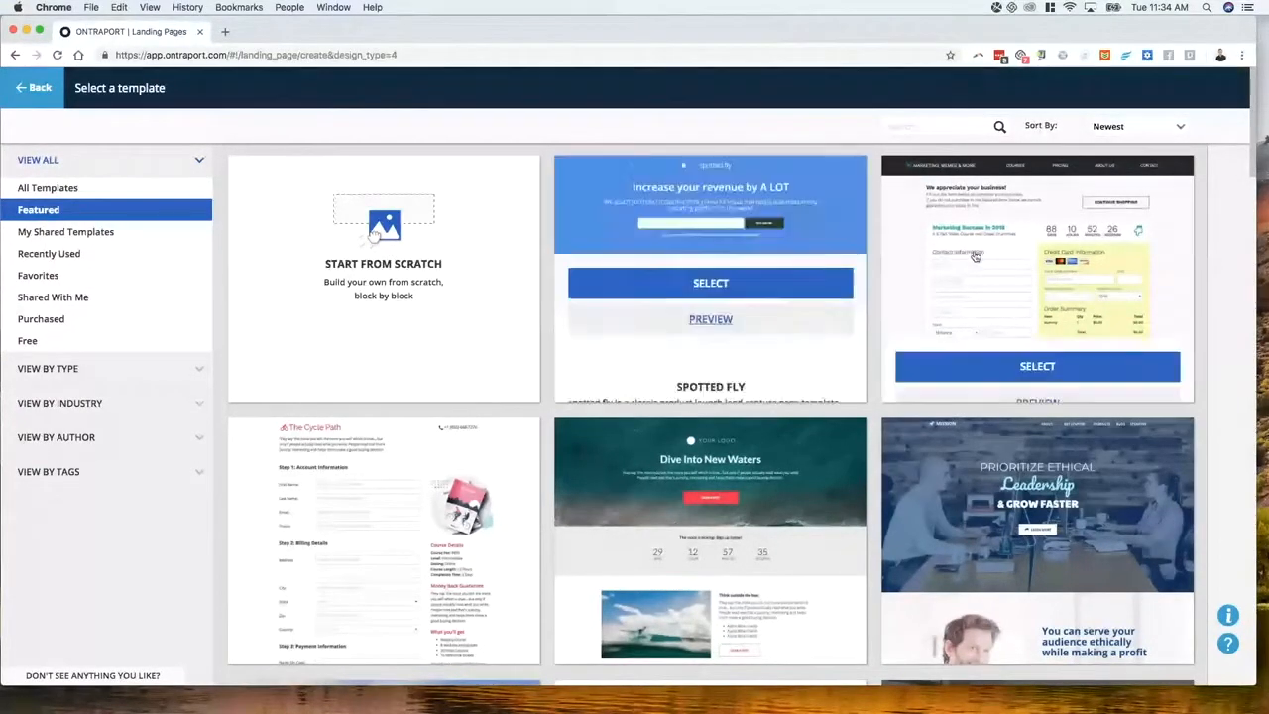
pyautogui.scroll(-5, 694, 396)
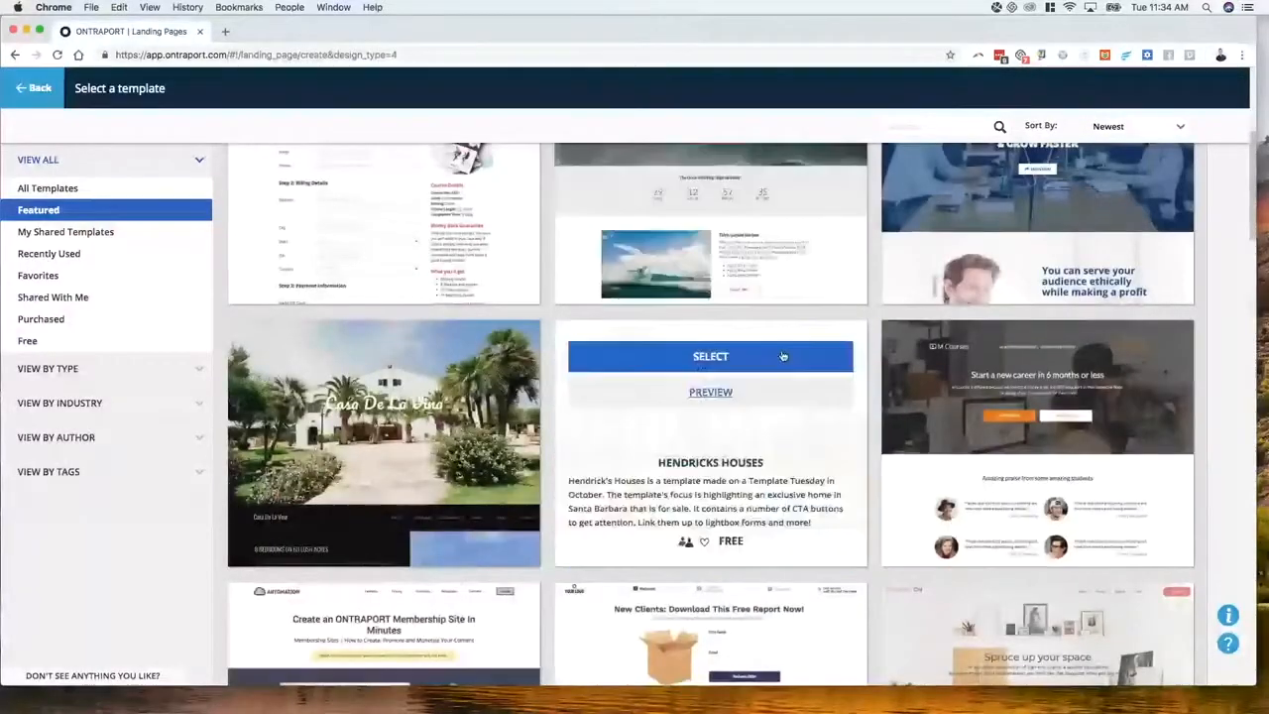
pyautogui.scroll(-3, 410, 368)
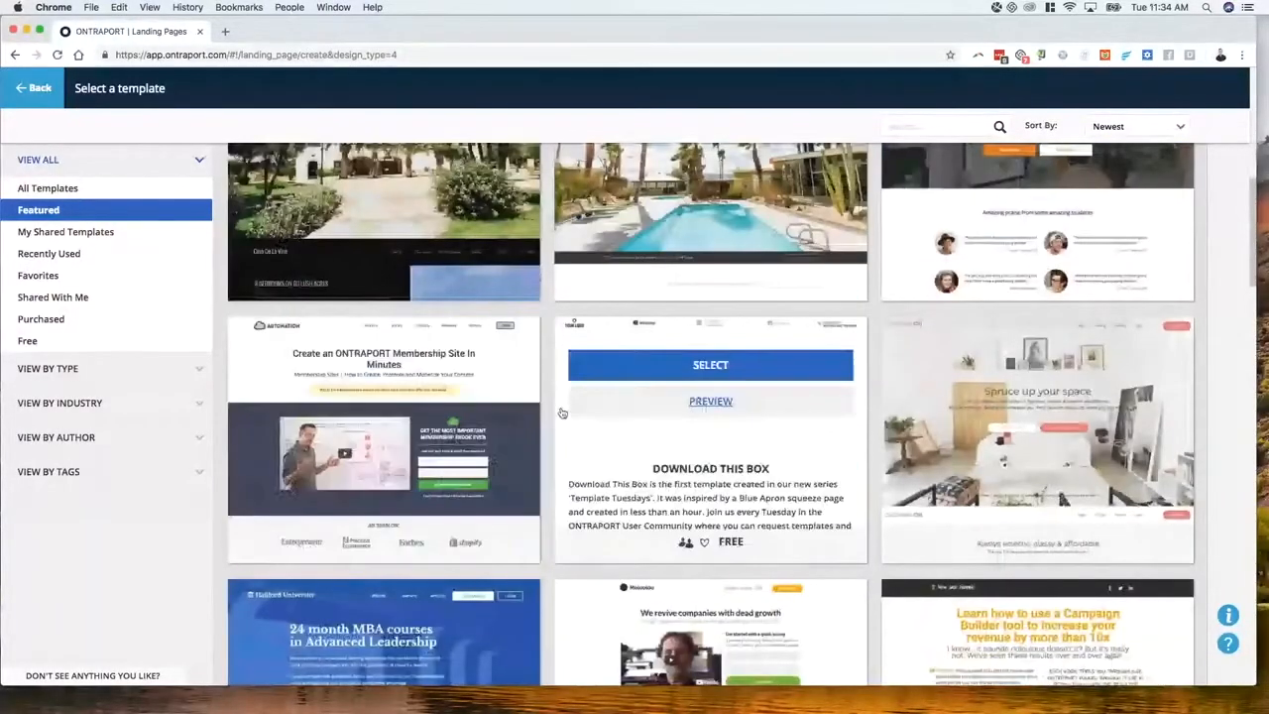
pyautogui.scroll(-3, 586, 411)
pyautogui.scroll(-3, 586, 411)
pyautogui.scroll(1, 587, 410)
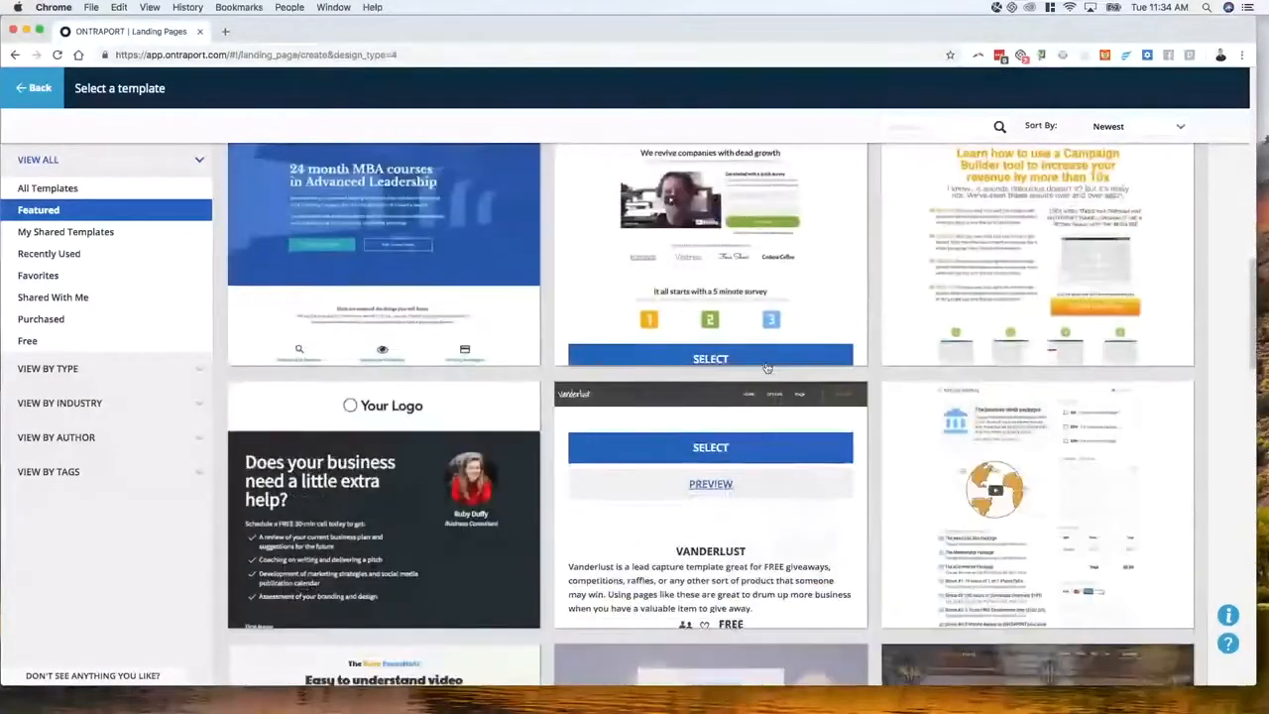
pyautogui.scroll(3, 639, 297)
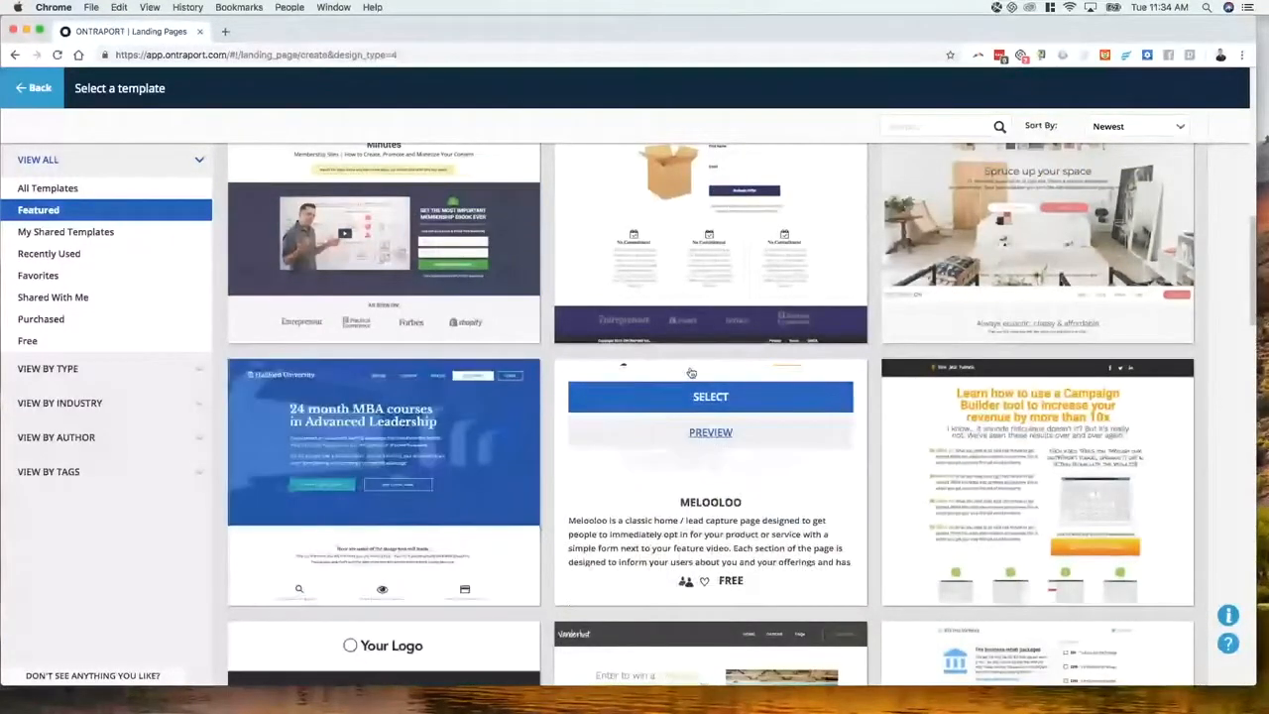
pyautogui.click(671, 398)
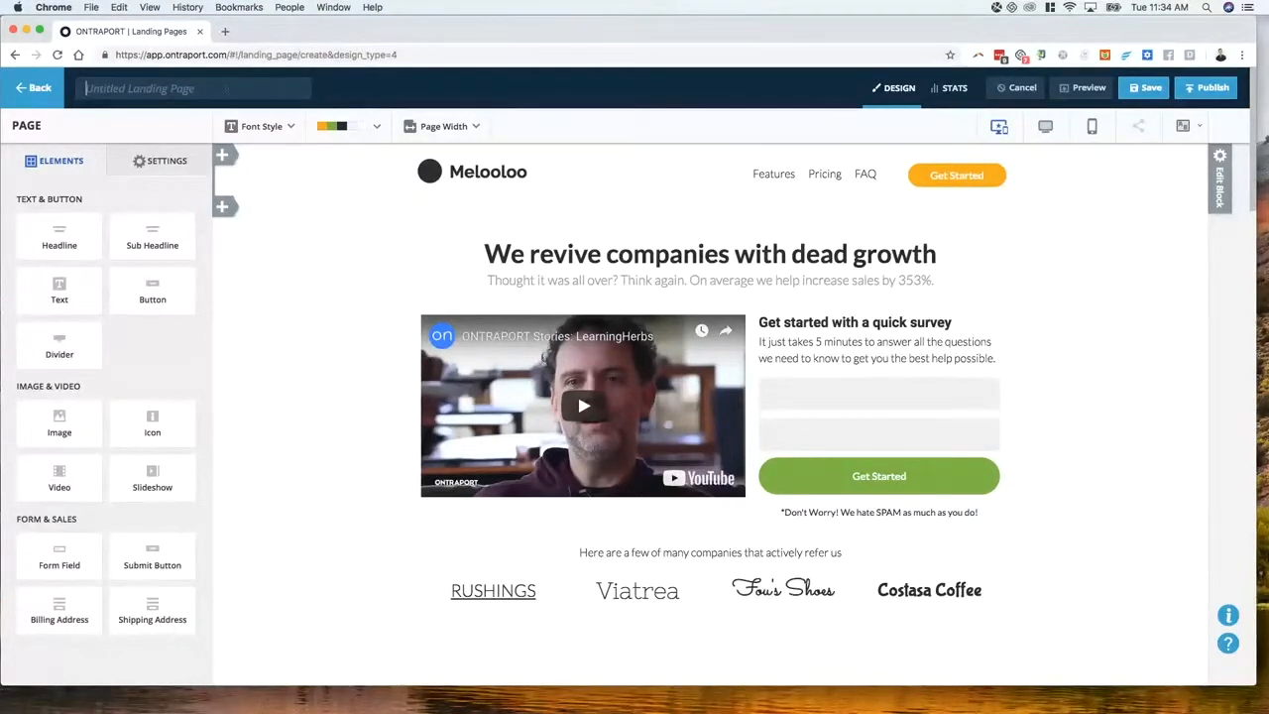
# Title the page 'URL Vars test', publish it at urlvars.respond.ontraport.net, and open the live URL
pyautogui.write('URL Vars test')
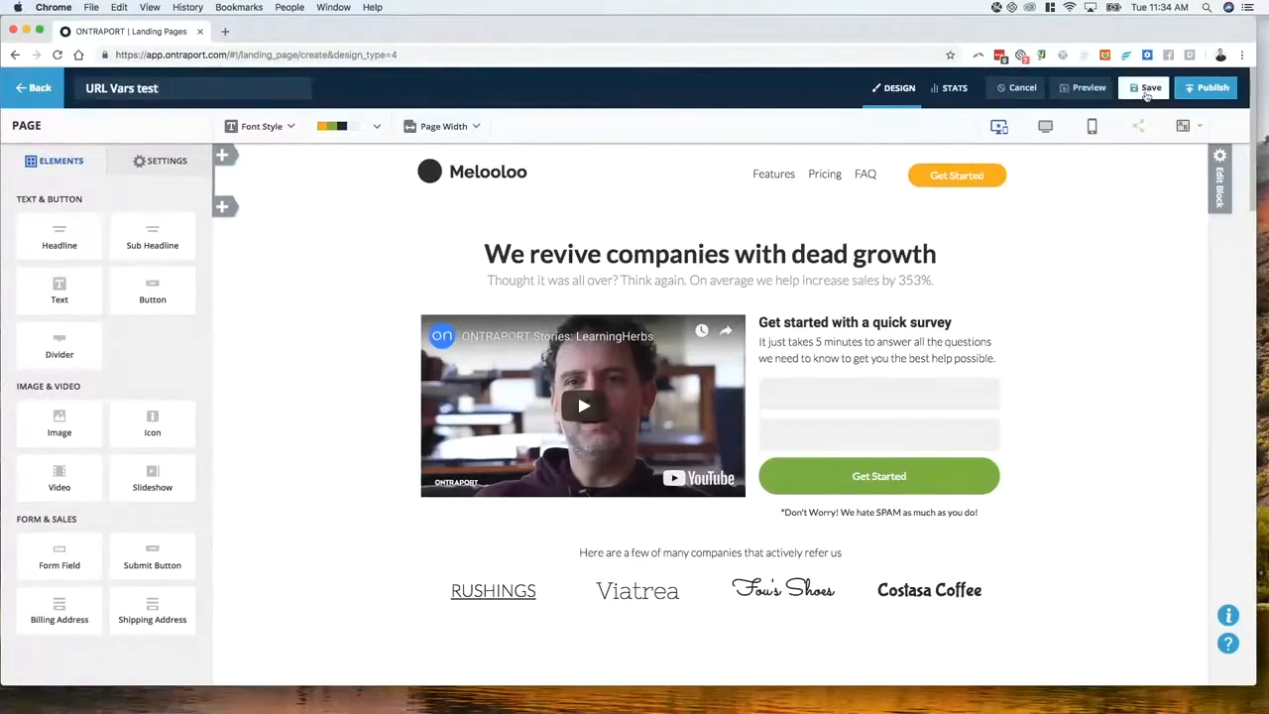
pyautogui.click(1209, 87)
pyautogui.click(504, 309)
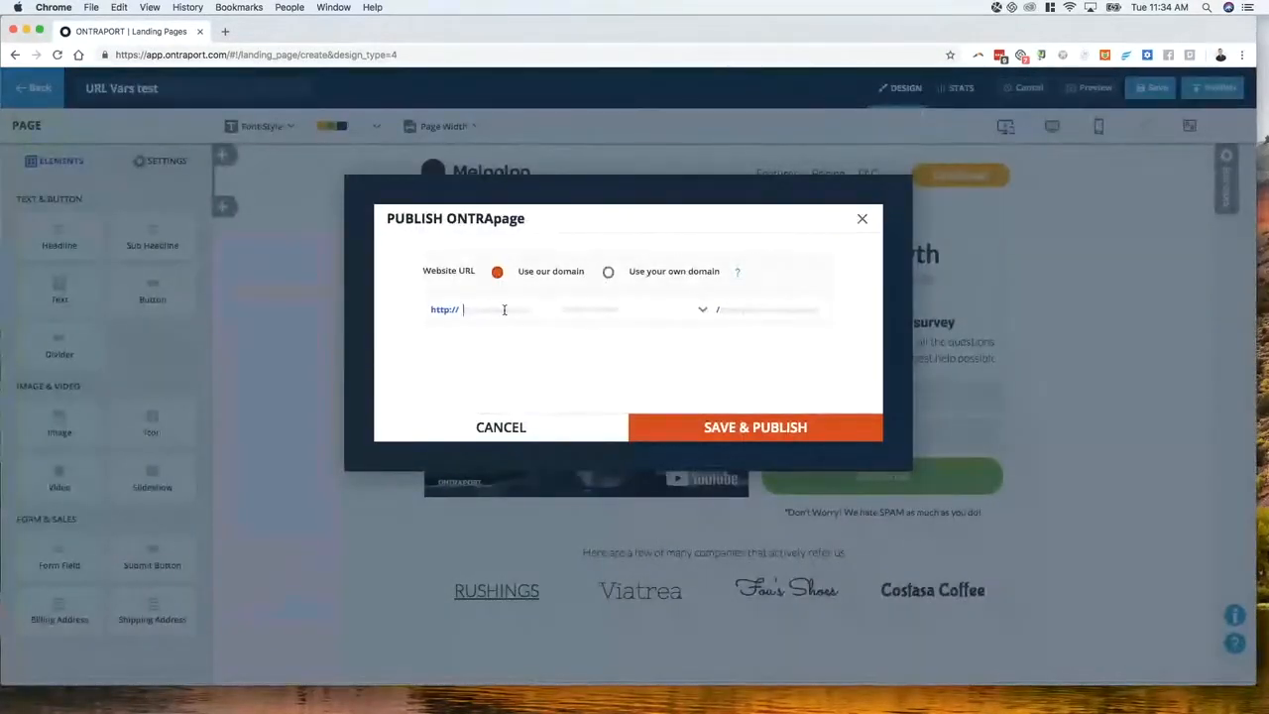
pyautogui.write('urlvars')
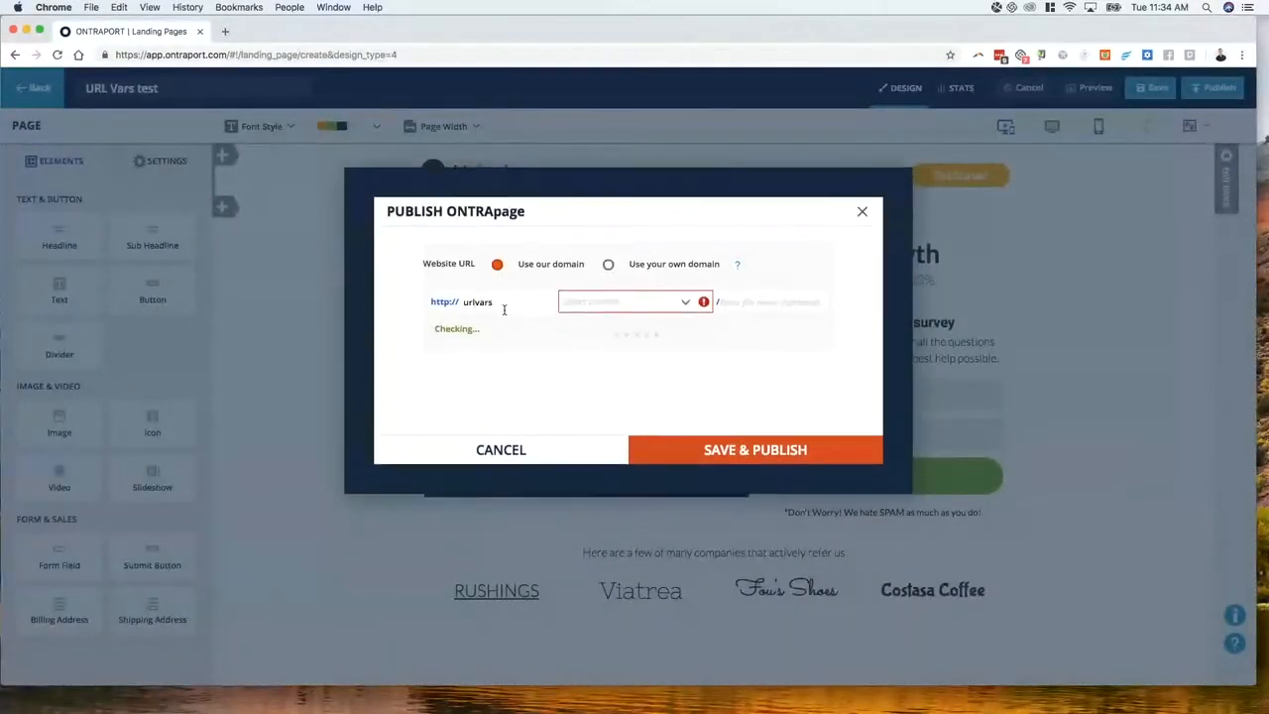
pyautogui.click(650, 301)
pyautogui.click(617, 346)
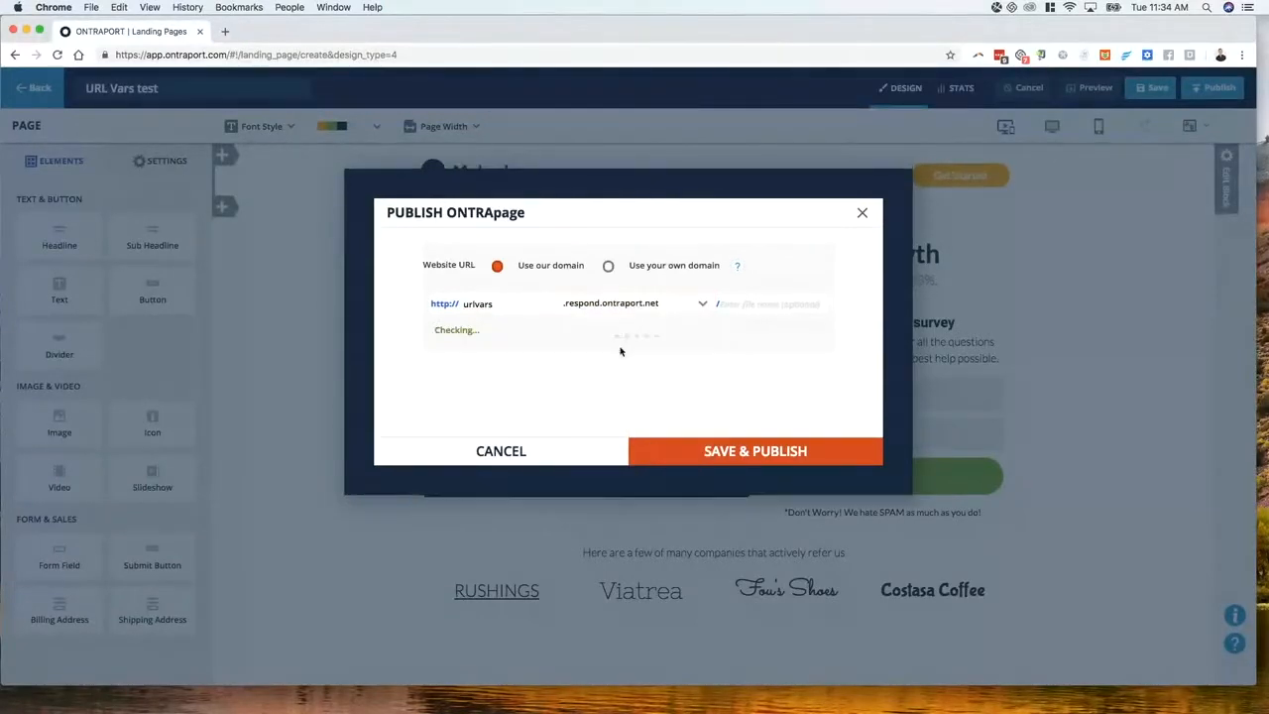
pyautogui.click(745, 443)
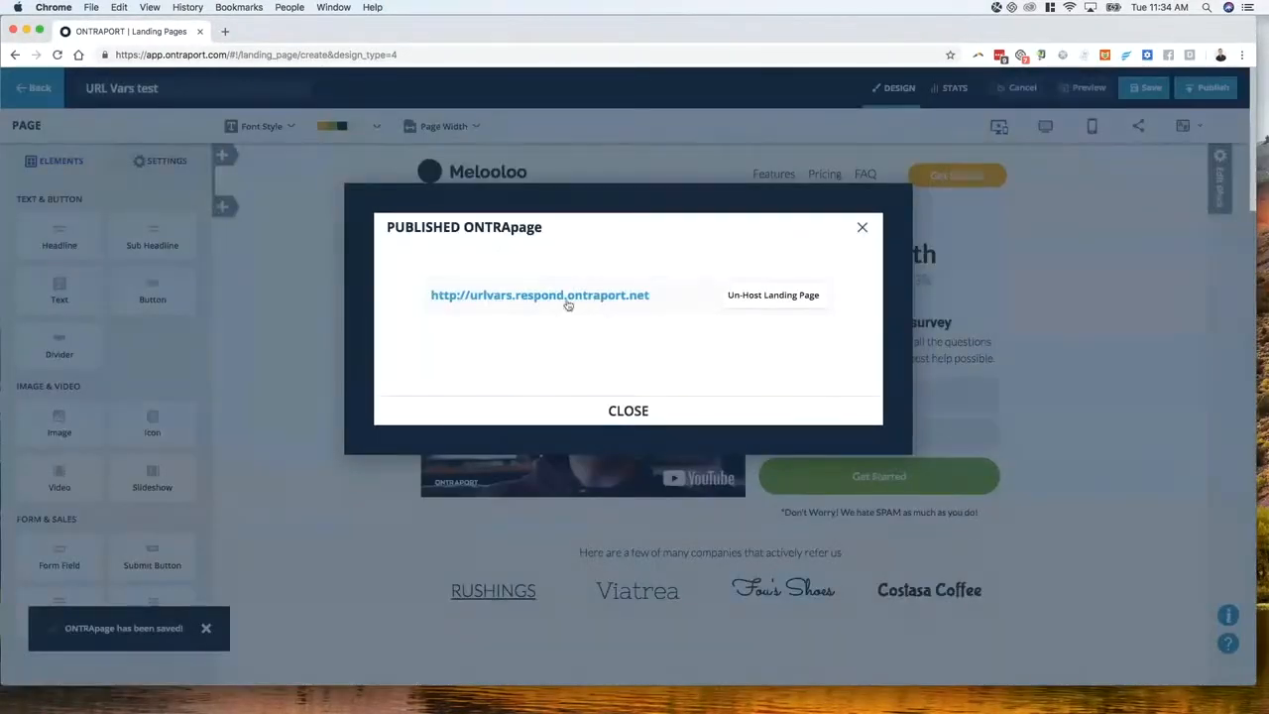
pyautogui.click(567, 295)
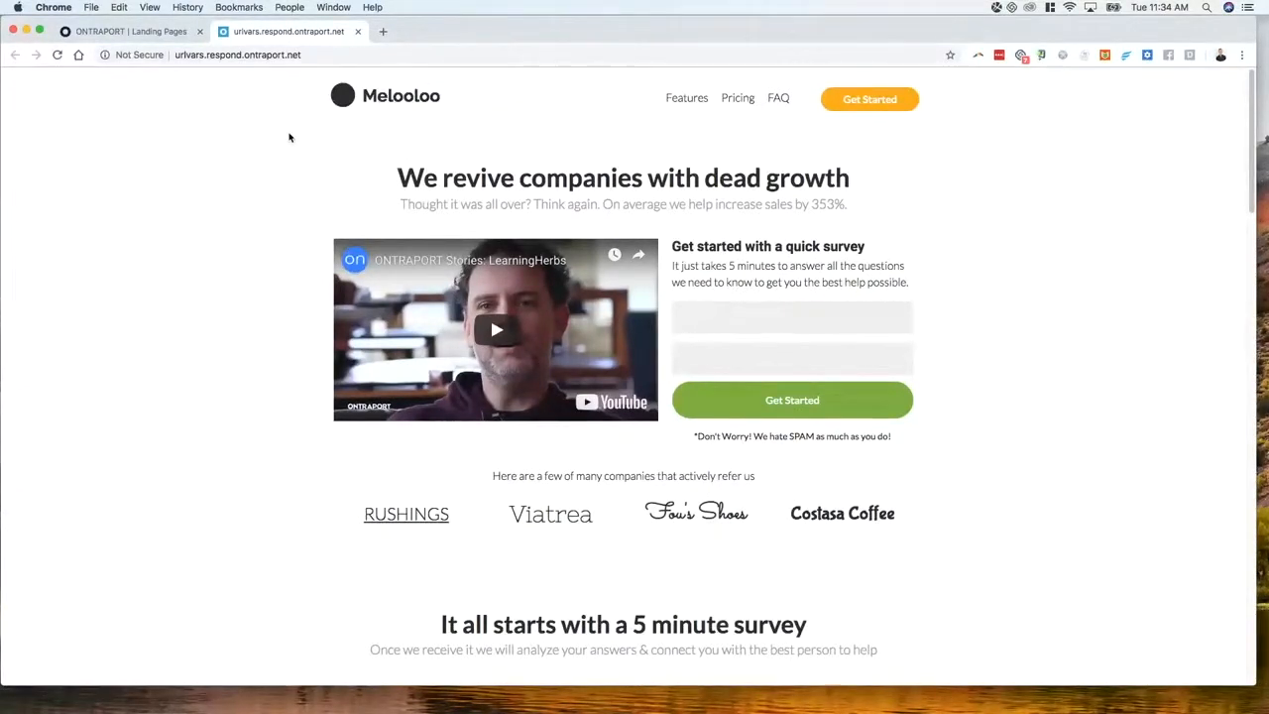
# Return to the page editor, dismiss the publish confirmation, and scroll through the page
pyautogui.click(129, 31)
pyautogui.click(431, 421)
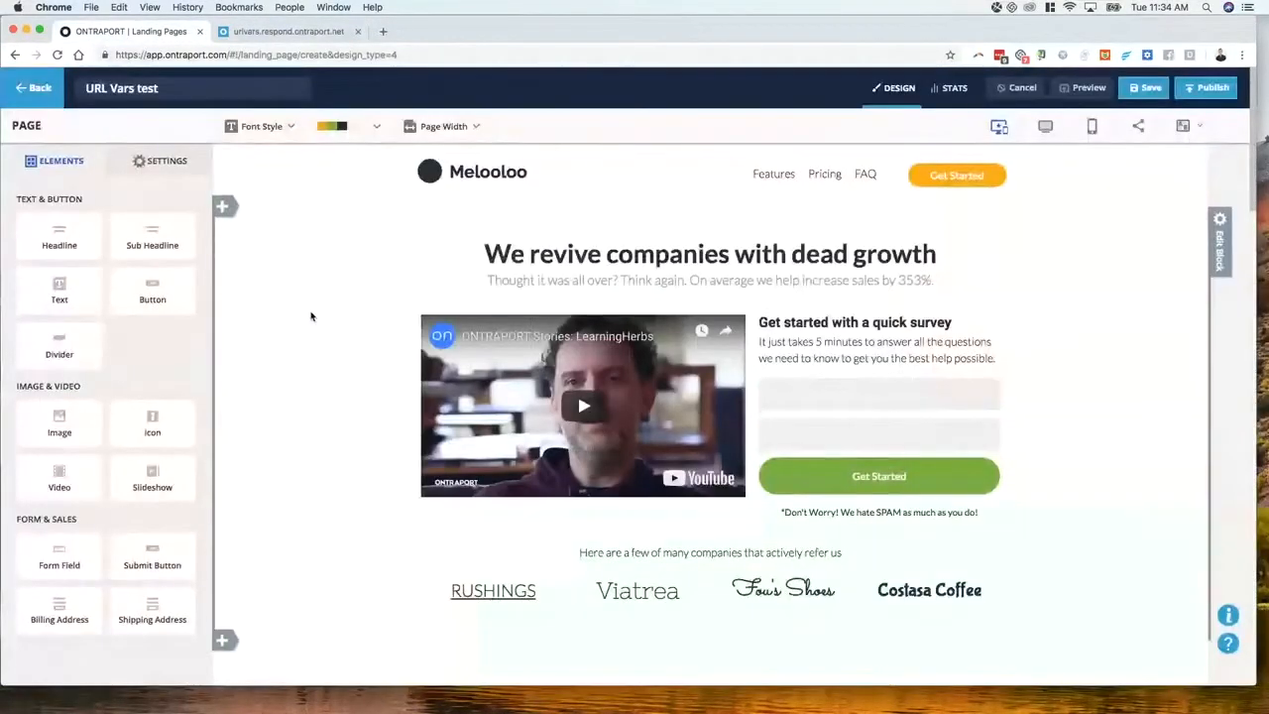
pyautogui.scroll(-1, 366, 382)
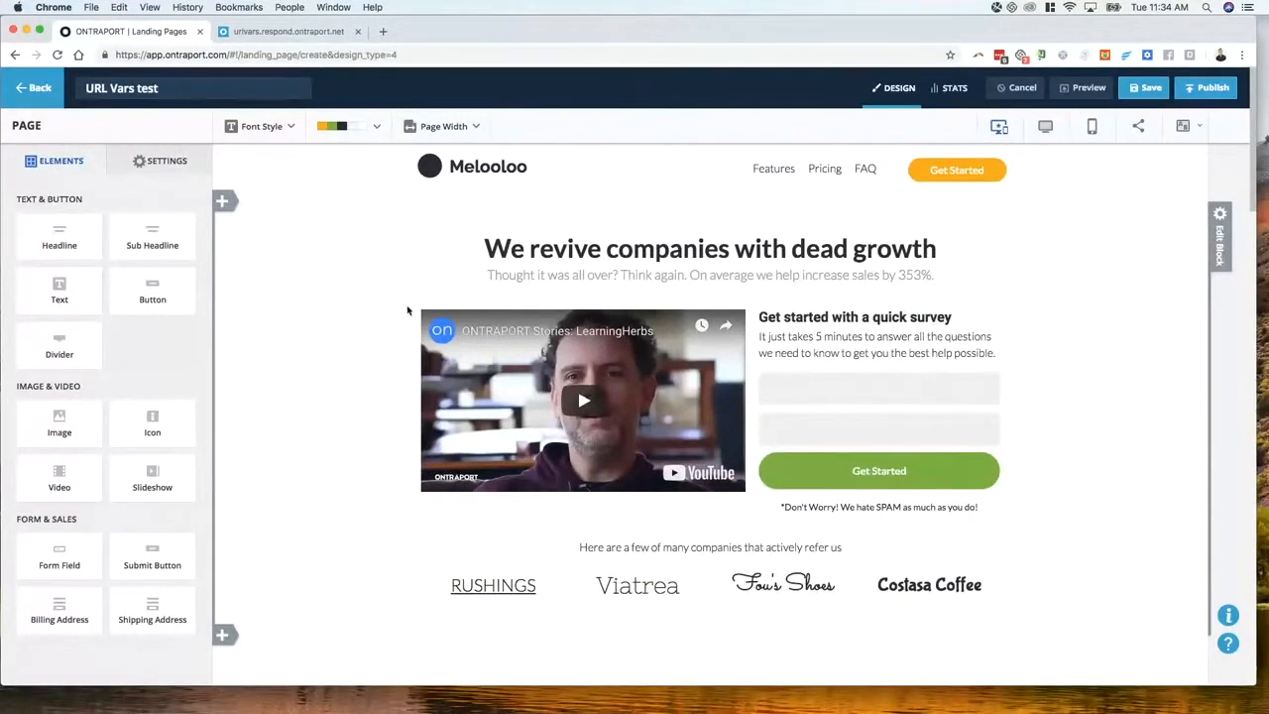
pyautogui.scroll(-3, 406, 311)
pyautogui.scroll(3, 409, 309)
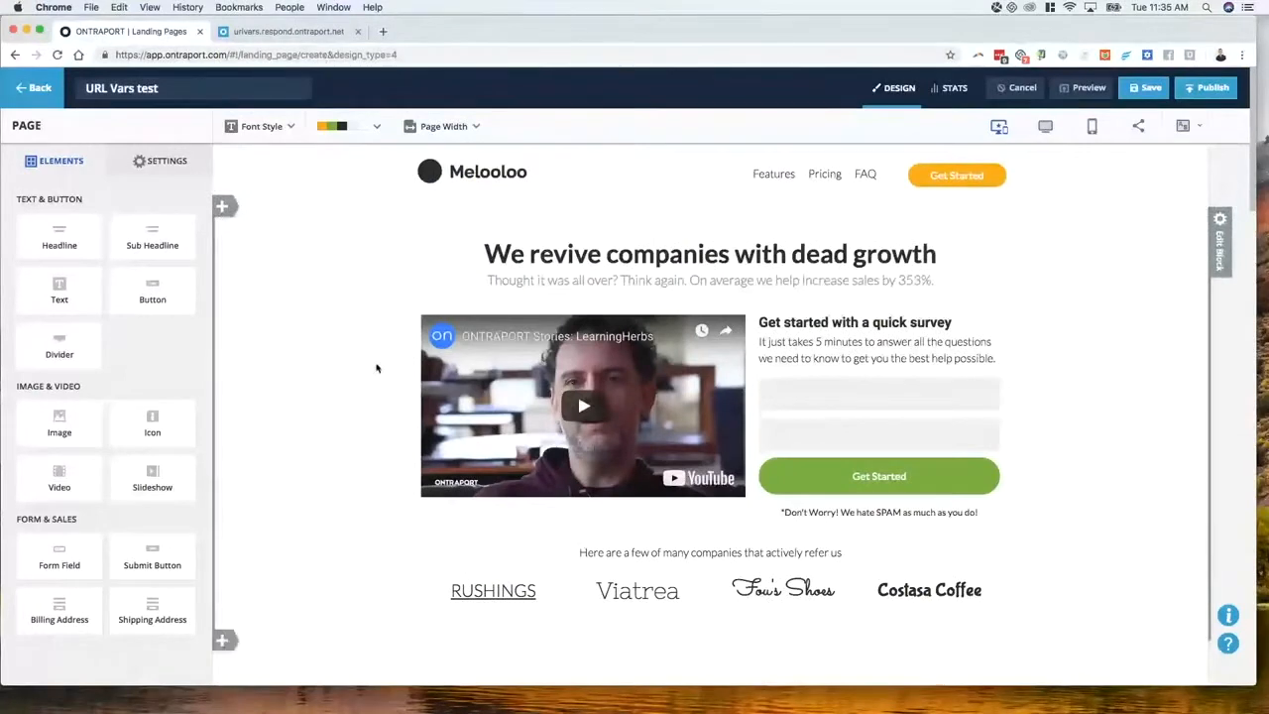
pyautogui.scroll(-2, 387, 354)
pyautogui.scroll(2, 397, 355)
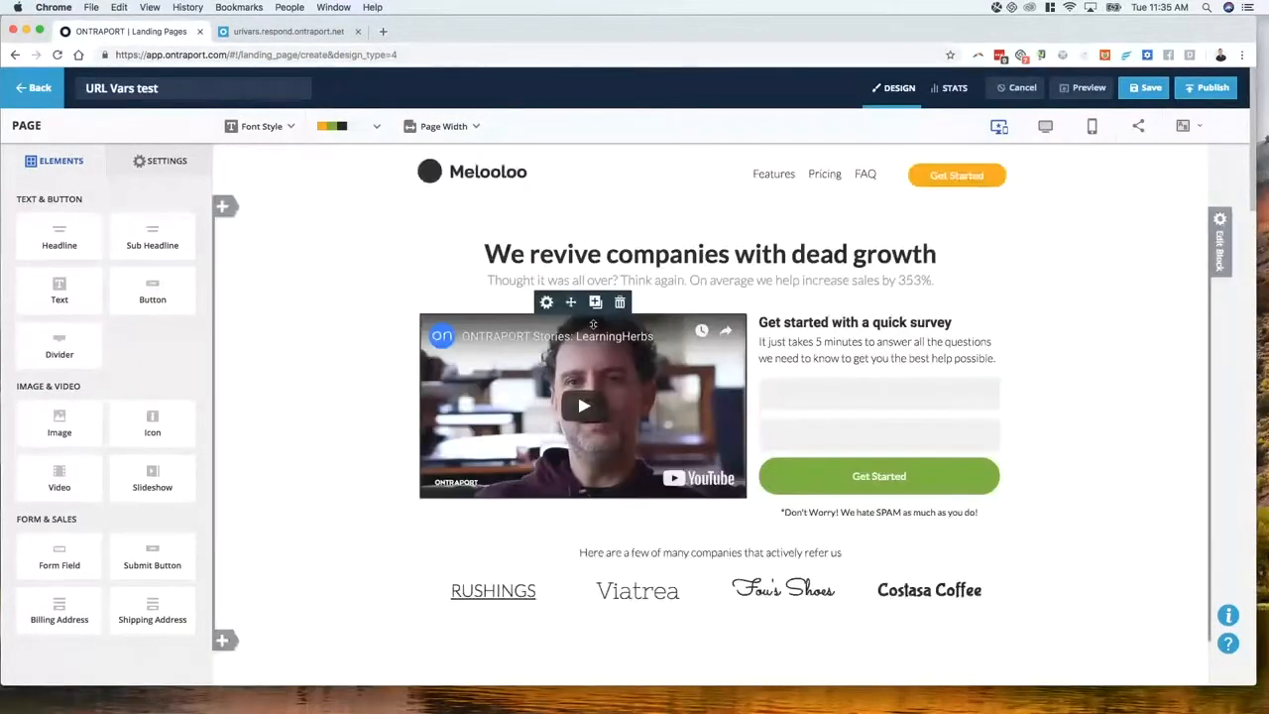
# Set the headline to the [First Name] merge field followed by ', take a look at this headline!'
pyautogui.click(580, 257)
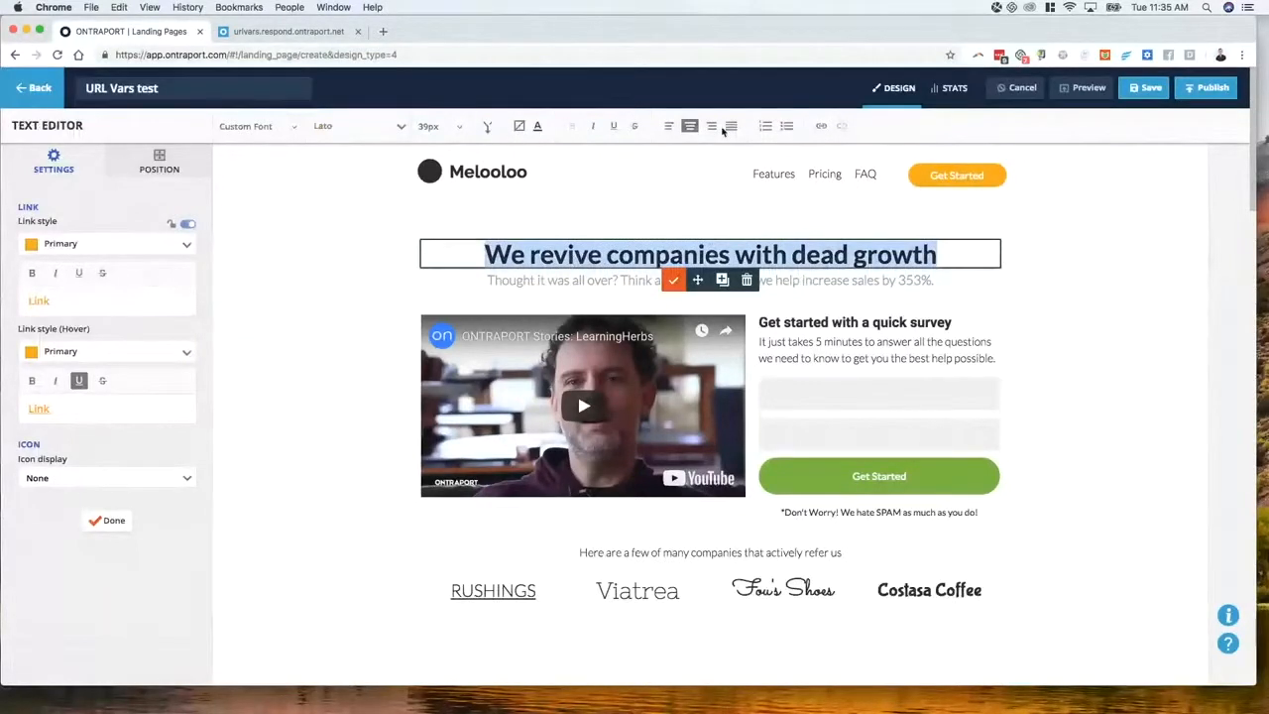
pyautogui.click(485, 131)
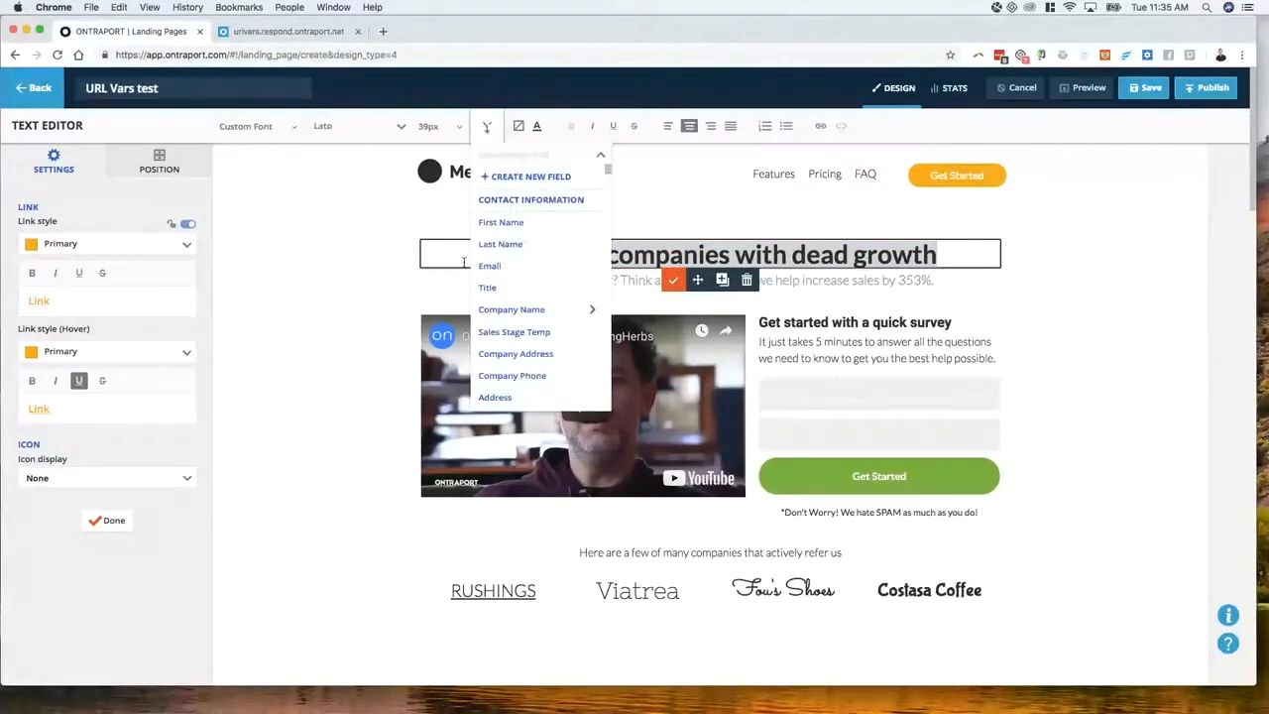
pyautogui.click(501, 222)
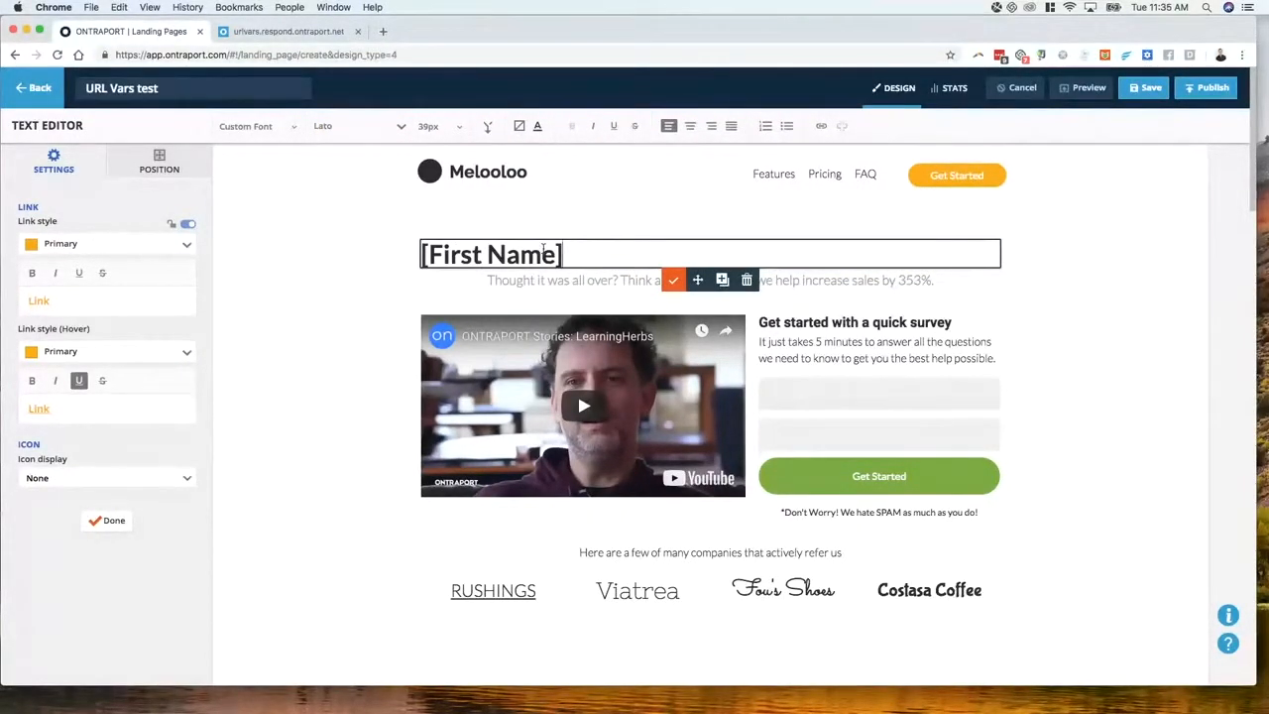
pyautogui.write(', take a')
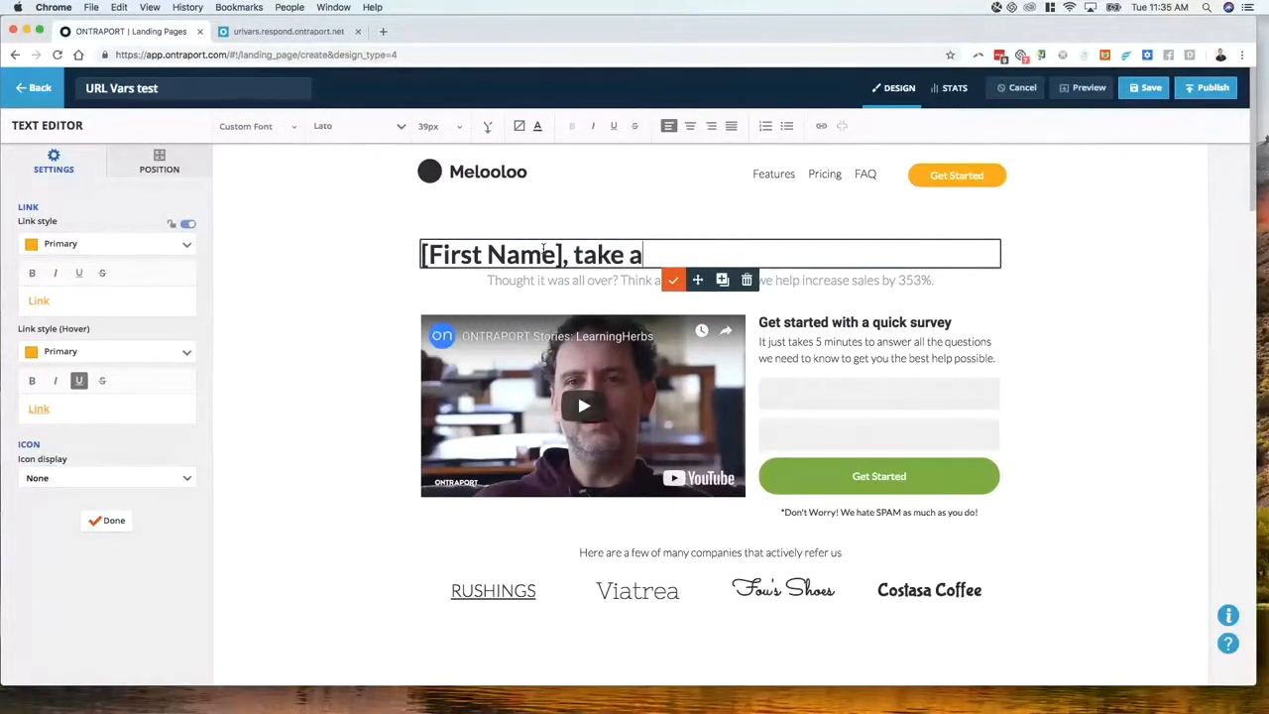
pyautogui.write(' look at th')
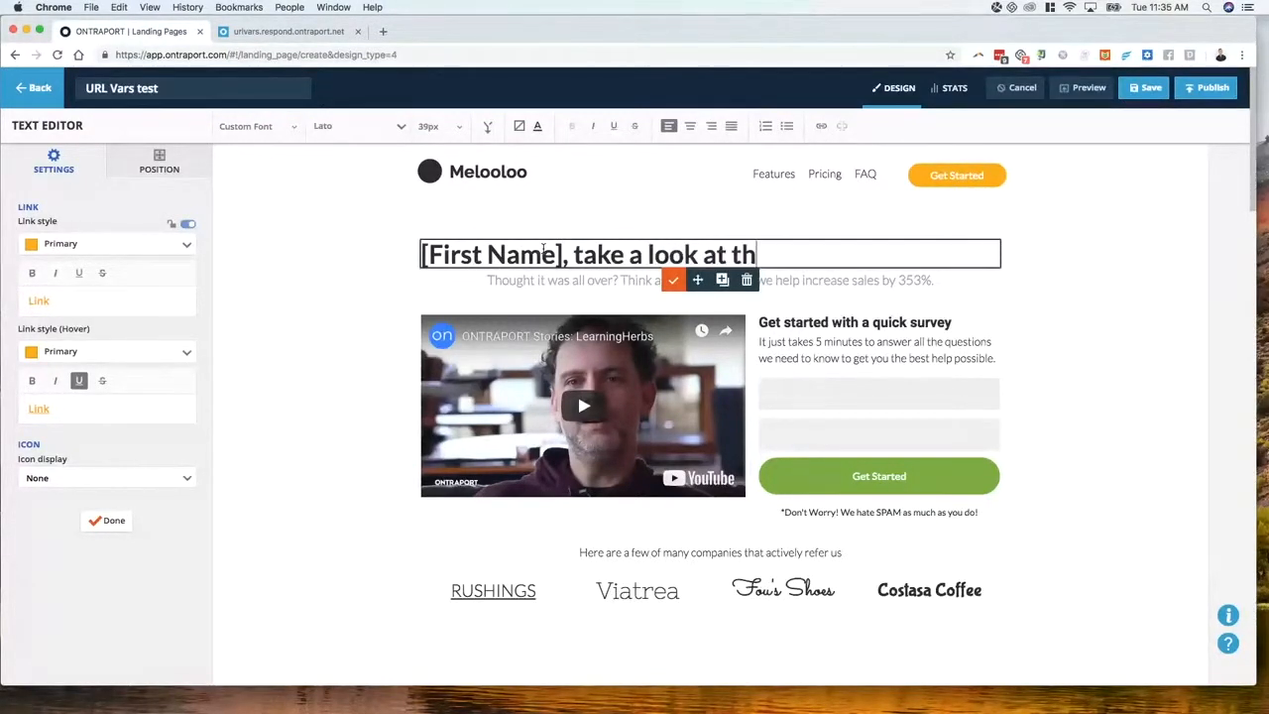
pyautogui.write('is headlon')
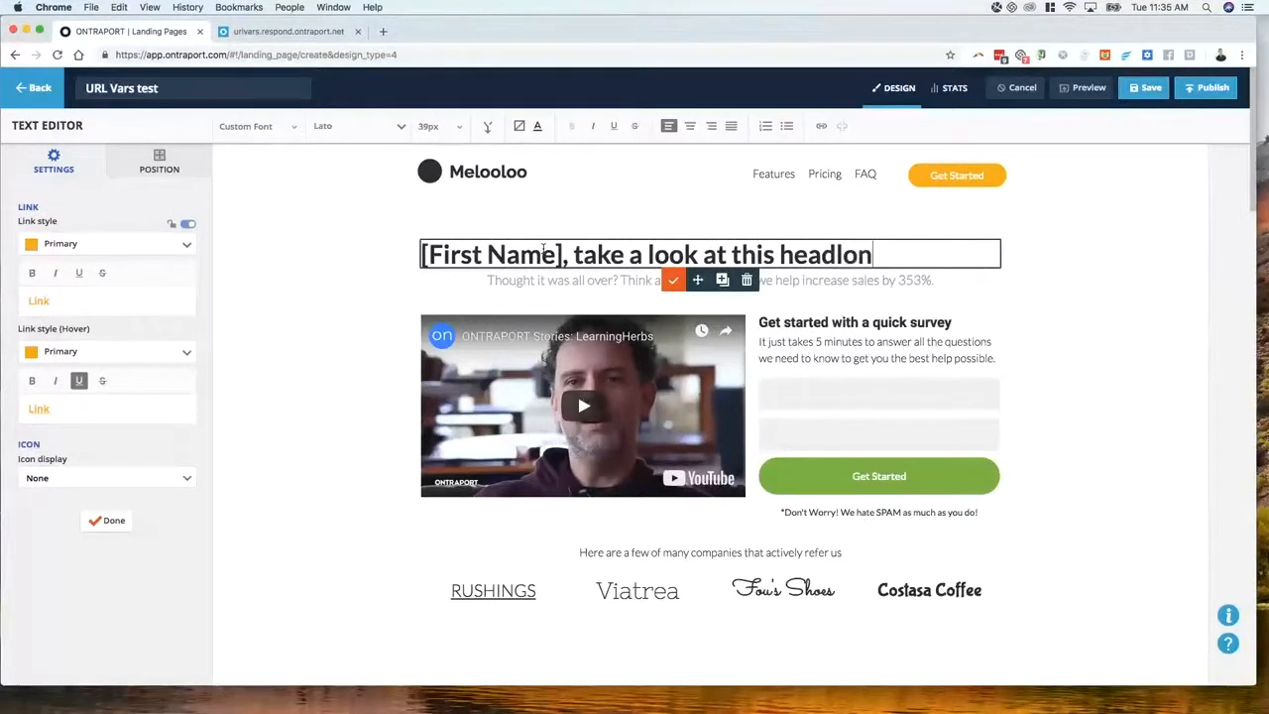
pyautogui.press('BackSpace')
pyautogui.press('BackSpace')
pyautogui.write('ine!')
pyautogui.click(307, 280)
pyautogui.click(555, 254)
pyautogui.doubleClick(555, 254)
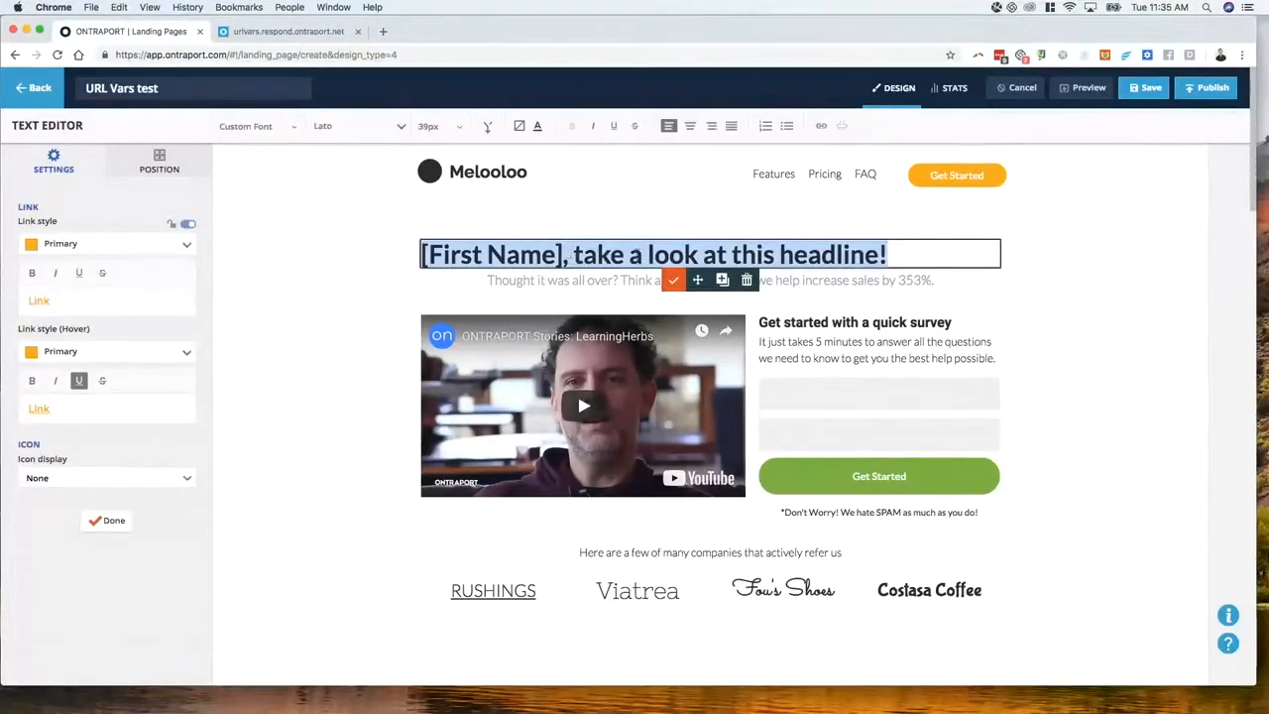
pyautogui.click(345, 271)
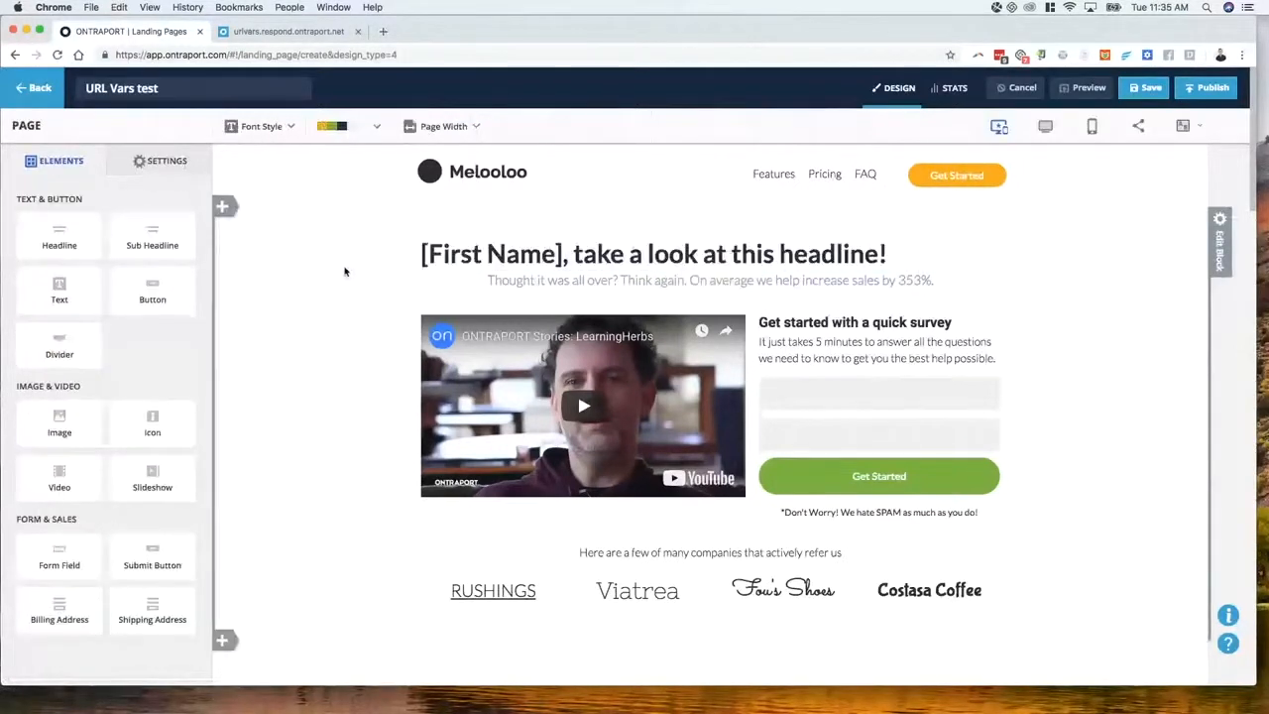
pyautogui.moveTo(438, 263)
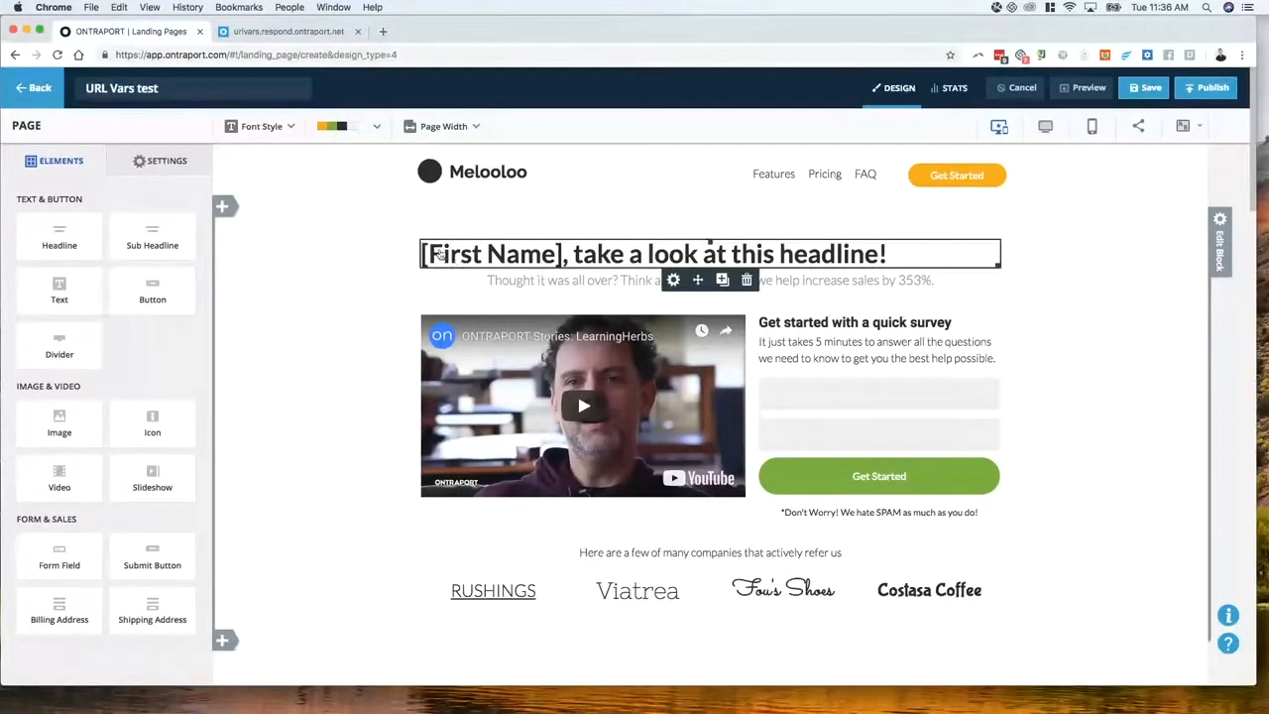
# In the live page tab, append '?' to the urlvars.respond.ontraport.net address
pyautogui.click(292, 32)
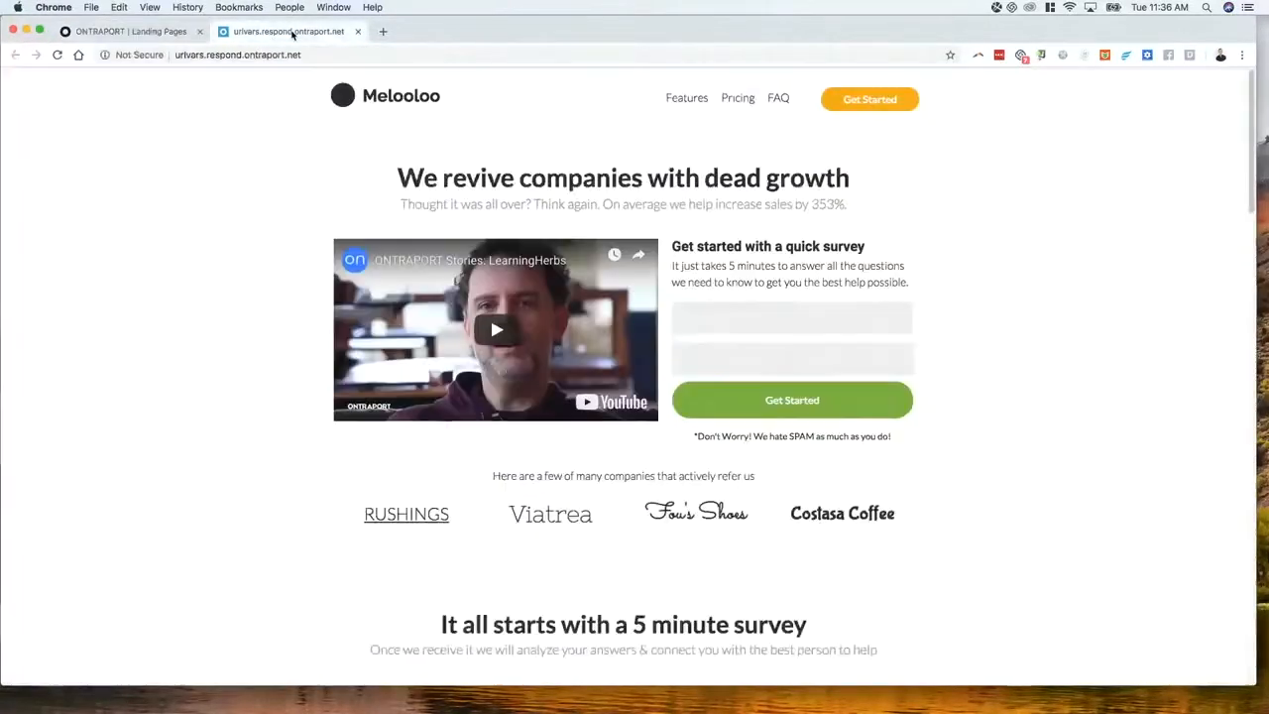
pyautogui.tripleClick(348, 54)
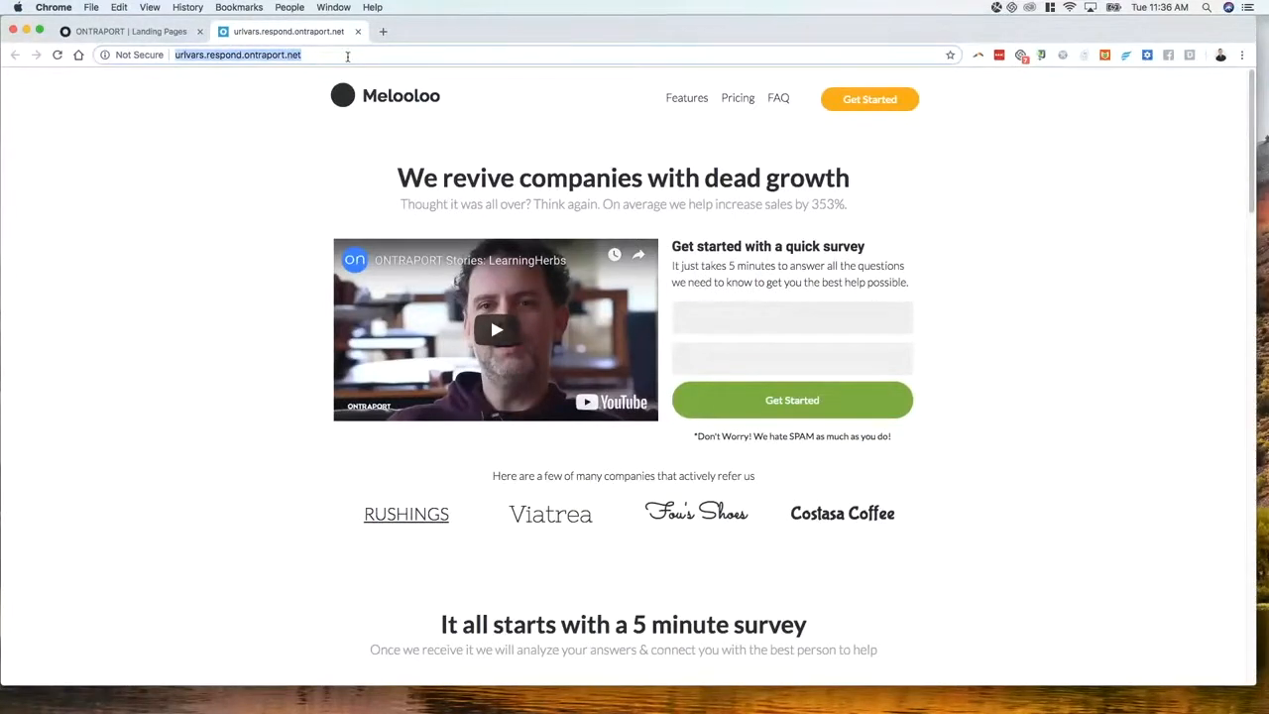
pyautogui.click(347, 56)
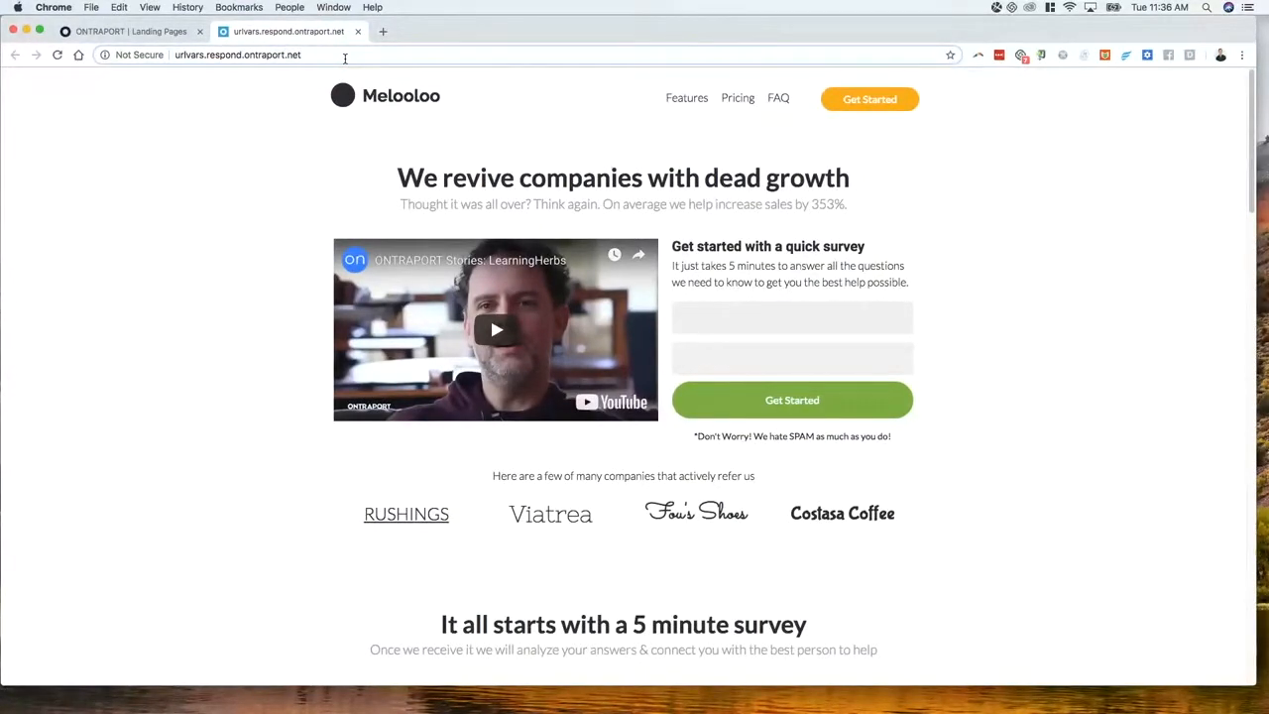
pyautogui.write('?')
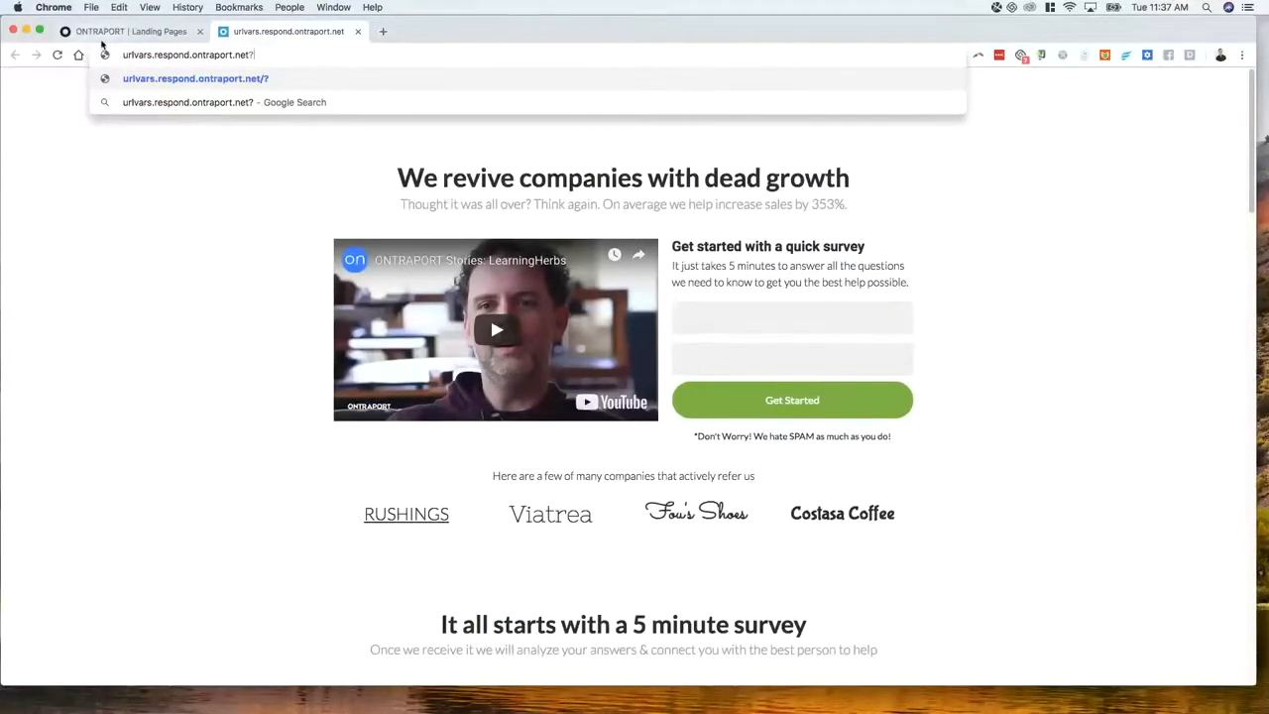
pyautogui.click(132, 31)
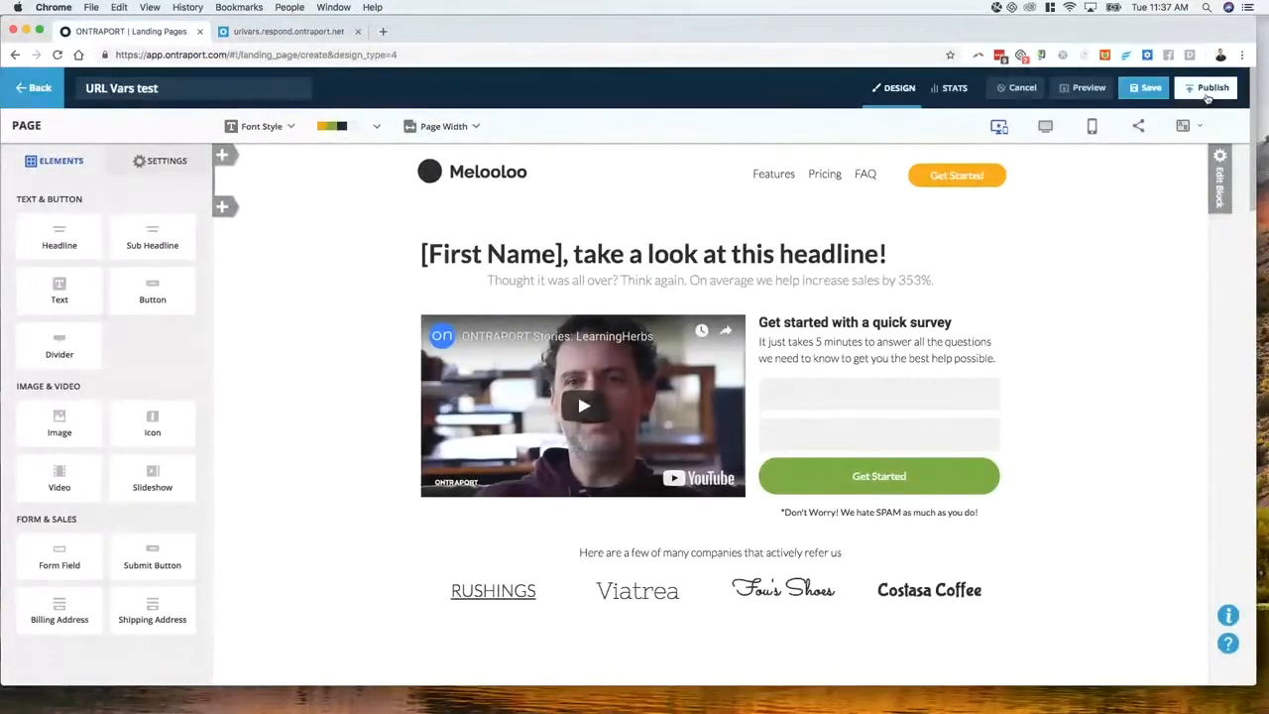
# Copy the published URL into the live tab, appending fname, lname and email parameters with a contact's details
pyautogui.click(1209, 88)
pyautogui.moveTo(655, 294); pyautogui.dragTo(420, 295)
pyautogui.press('super+c')
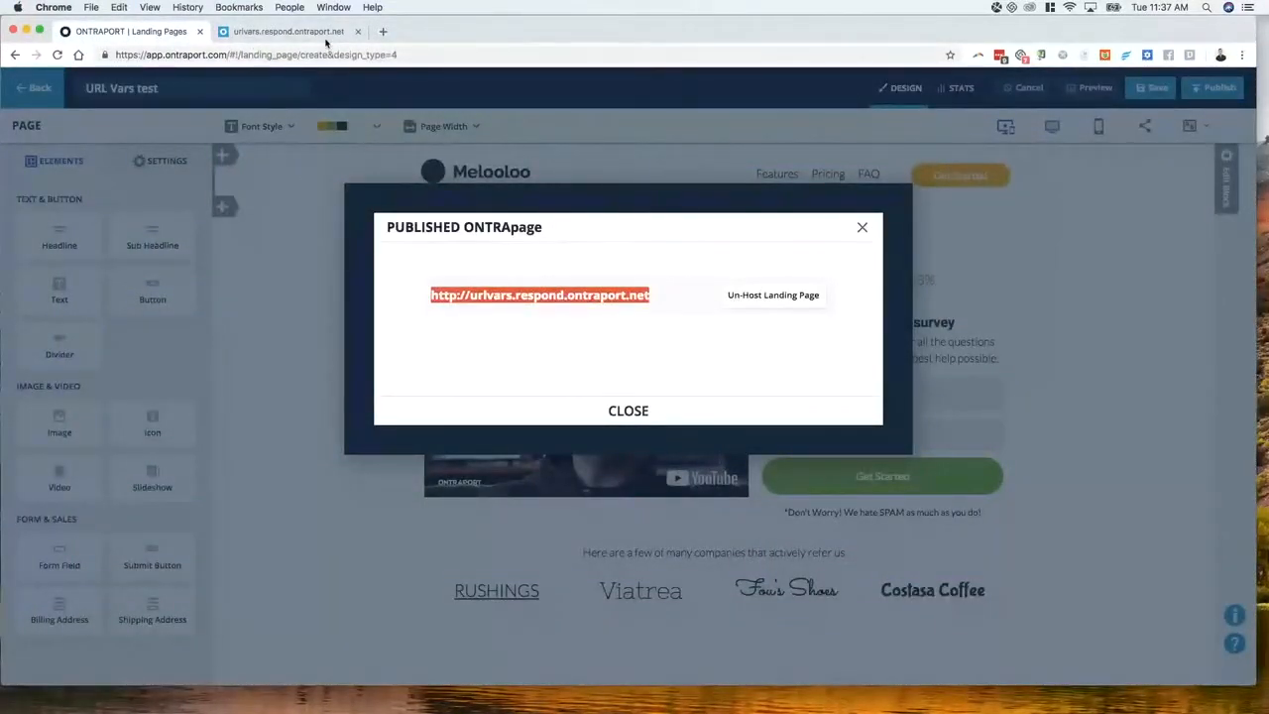
pyautogui.click(289, 31)
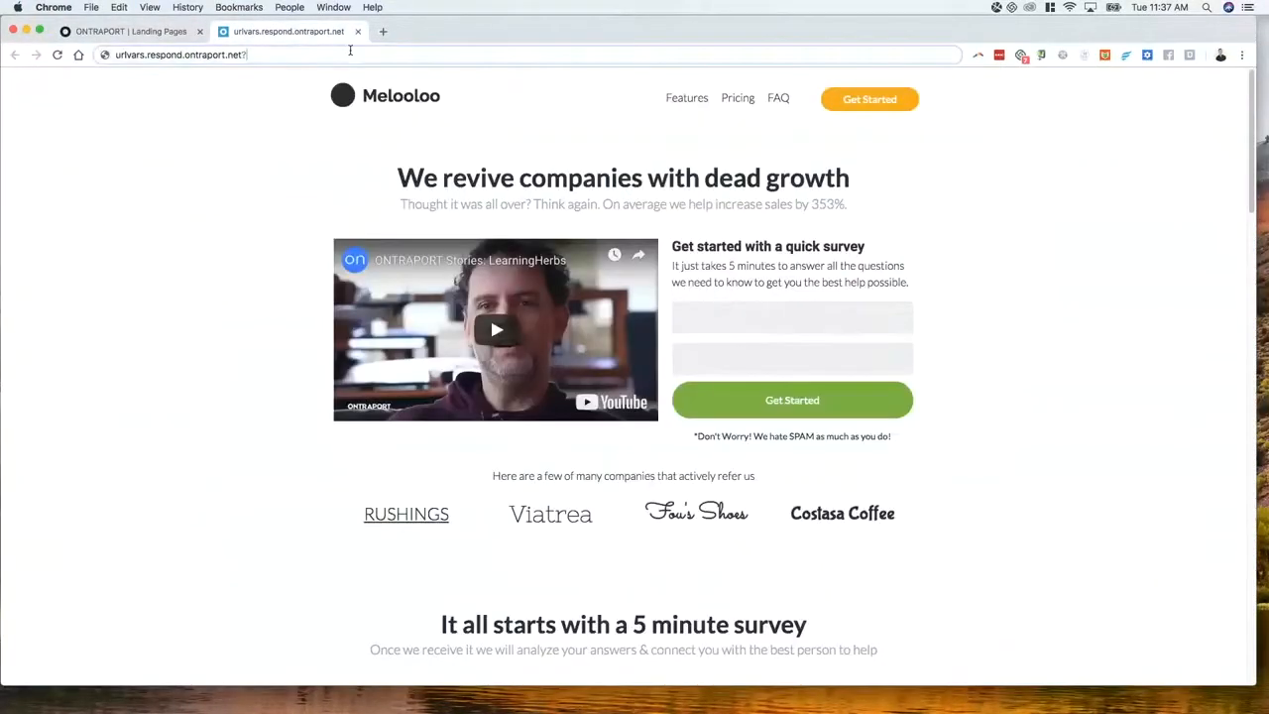
pyautogui.click(278, 55)
pyautogui.press('super+v')
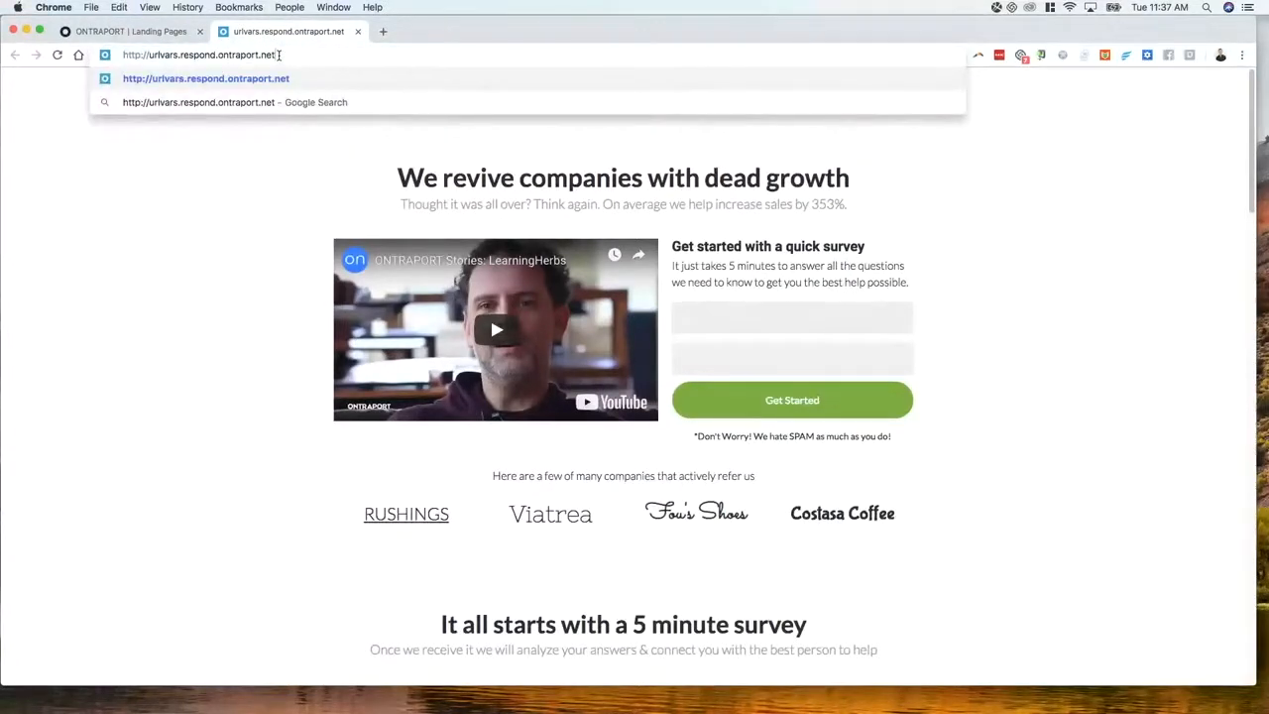
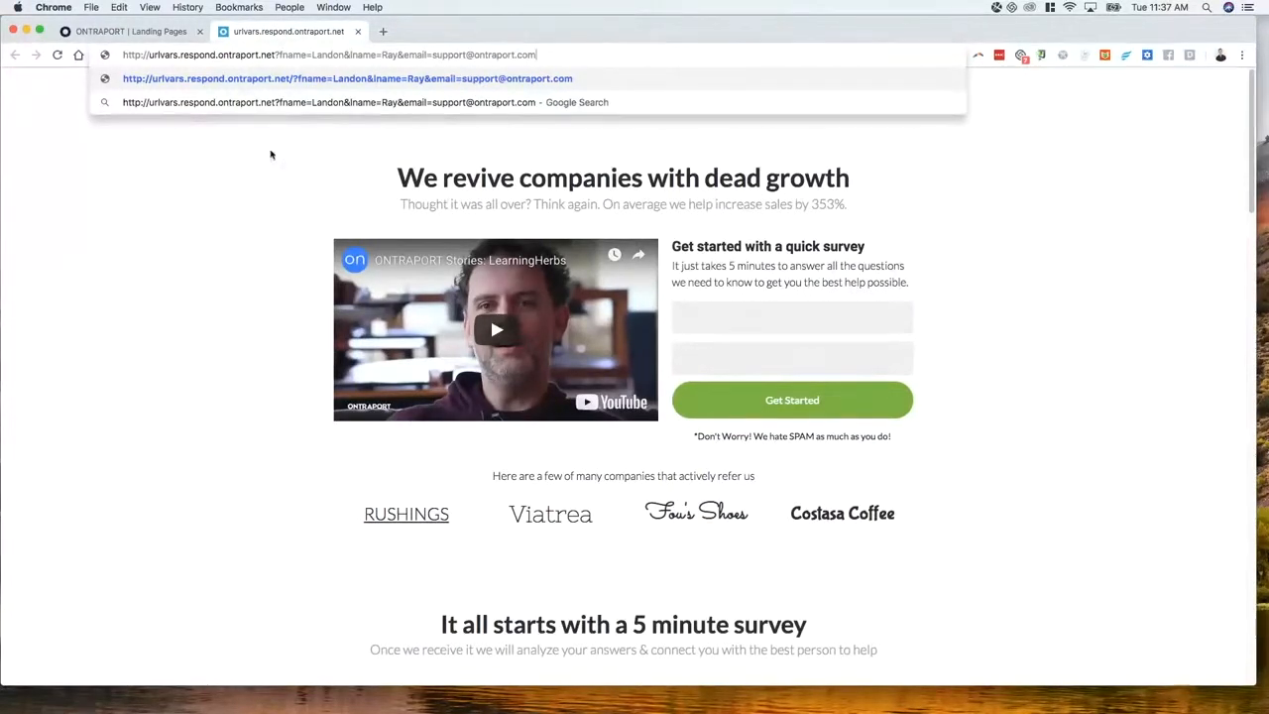
# Load the parameterised address, undoing an accidental paste, and scroll the resulting page
pyautogui.doubleClick(552, 56)
pyautogui.press('super+c')
pyautogui.tripleClick(552, 56)
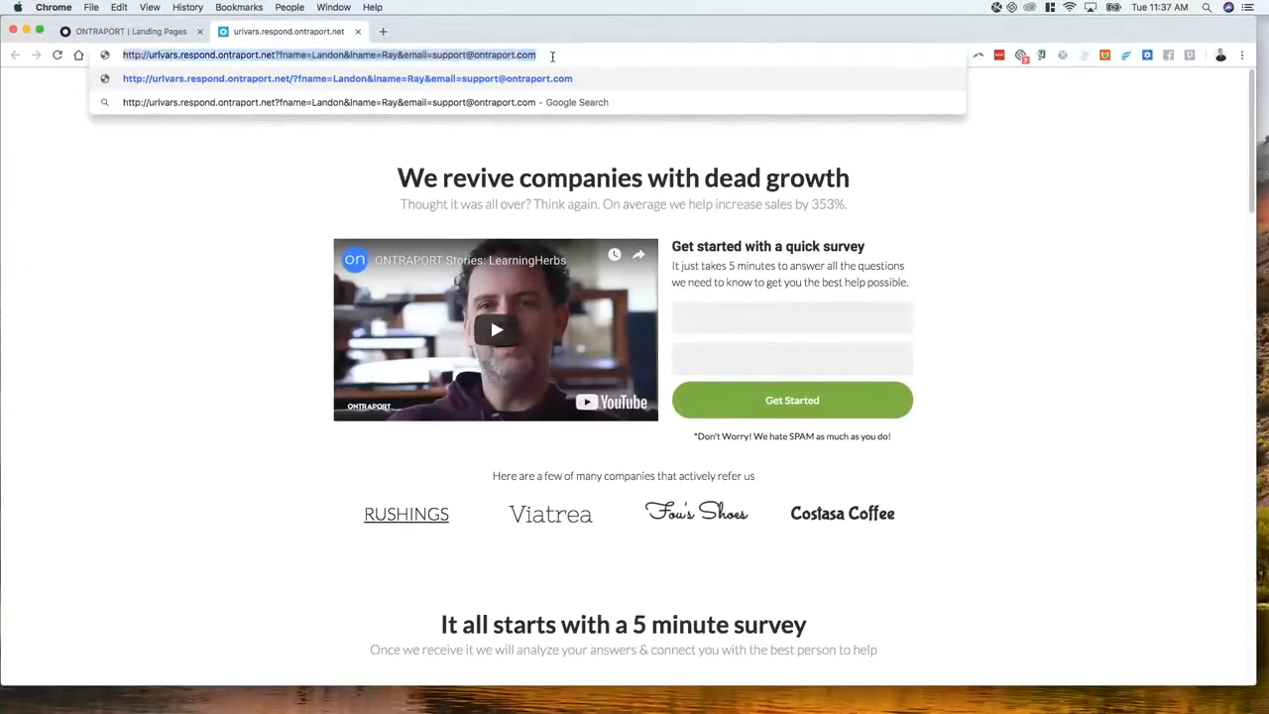
pyautogui.press('super+v')
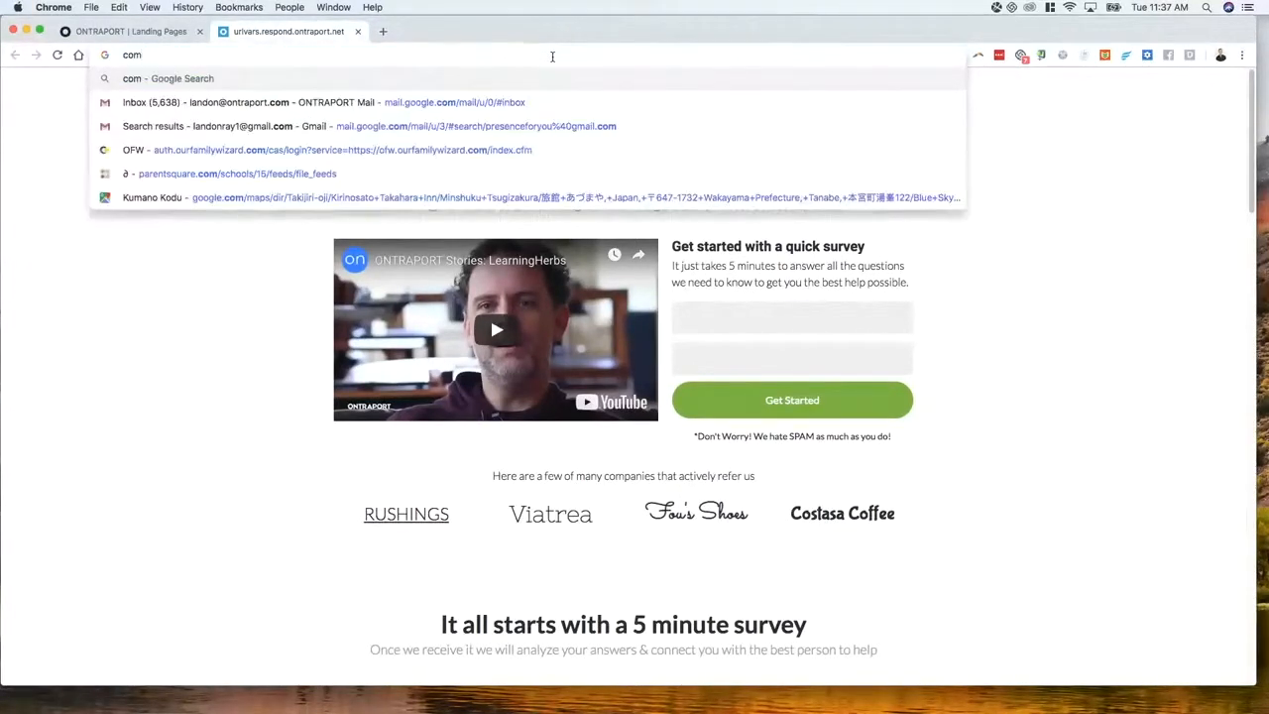
pyautogui.press('super+z')
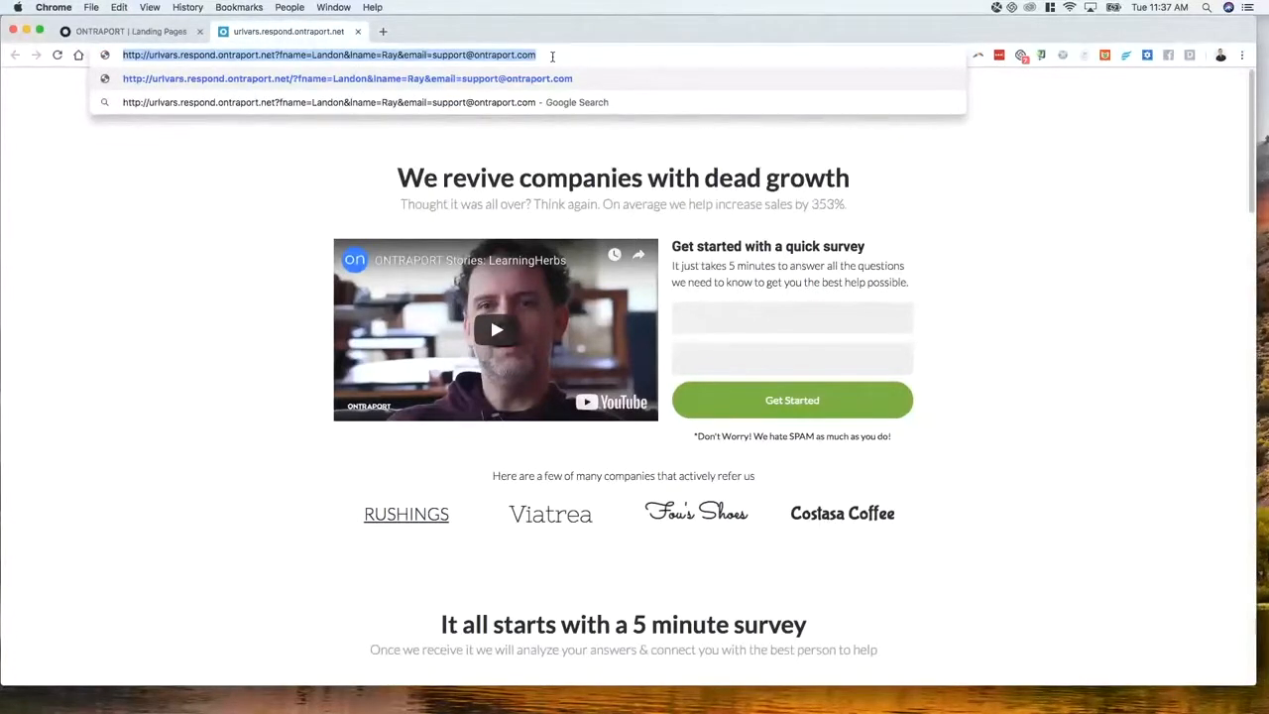
pyautogui.press('Return')
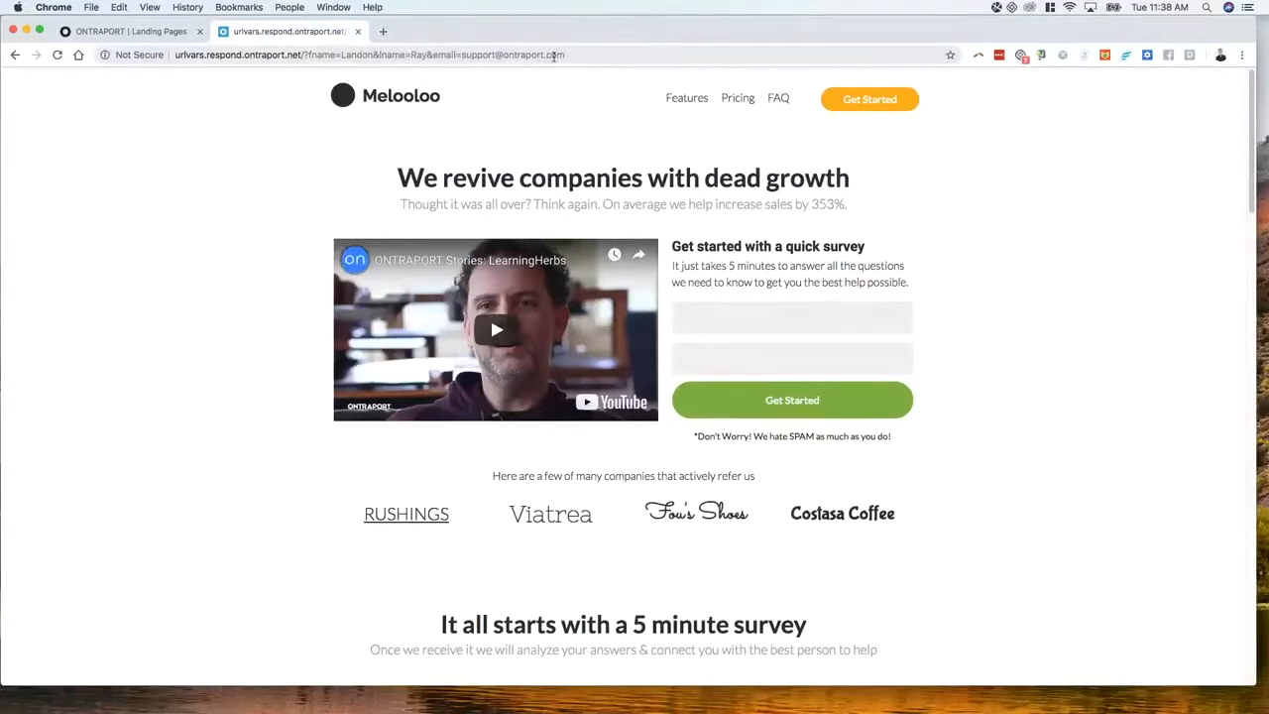
pyautogui.scroll(-1, 280, 249)
pyautogui.scroll(-4, 281, 249)
pyautogui.scroll(4, 281, 249)
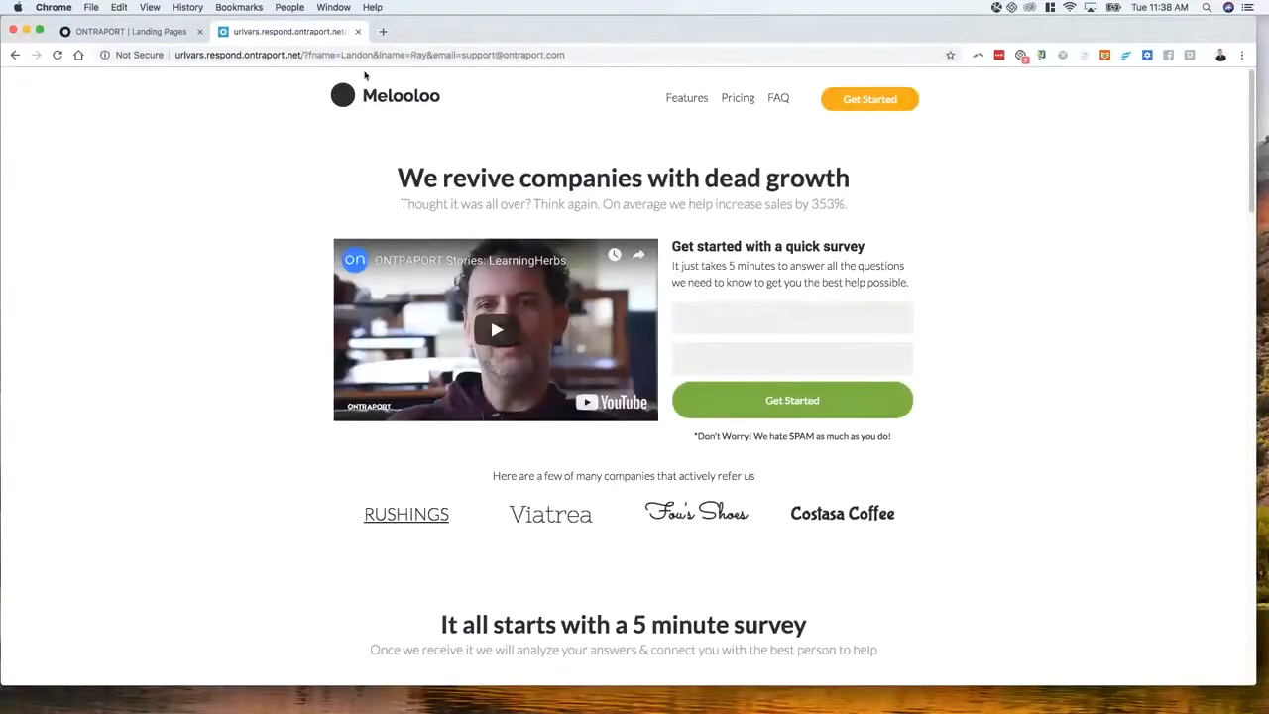
# Close the publish dialog and leave the page editor without saving
pyautogui.click(124, 30)
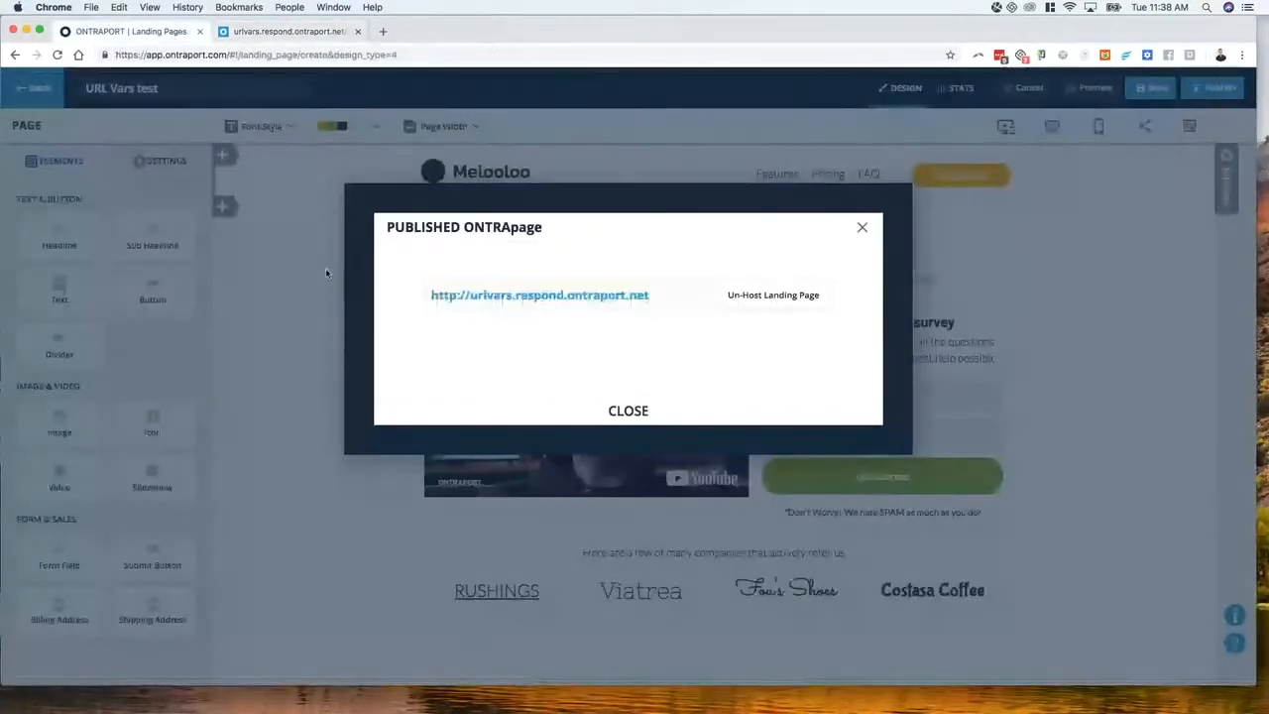
pyautogui.click(565, 417)
pyautogui.click(37, 89)
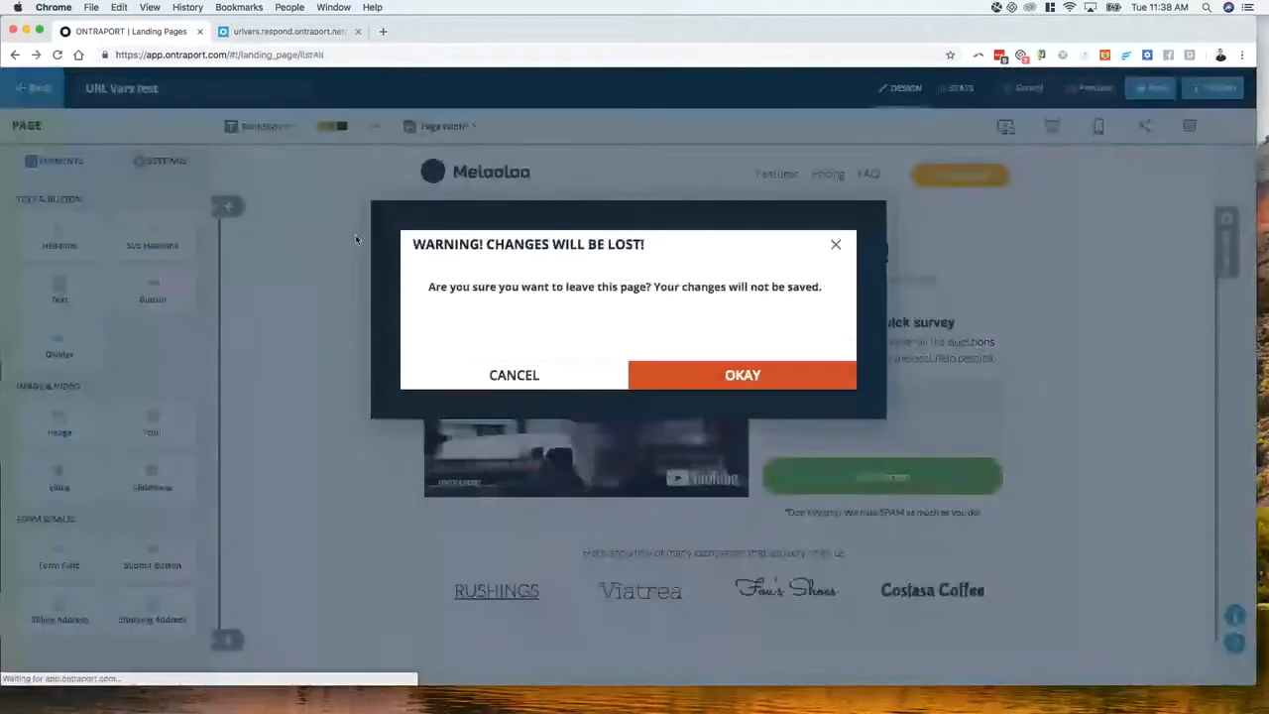
pyautogui.click(743, 378)
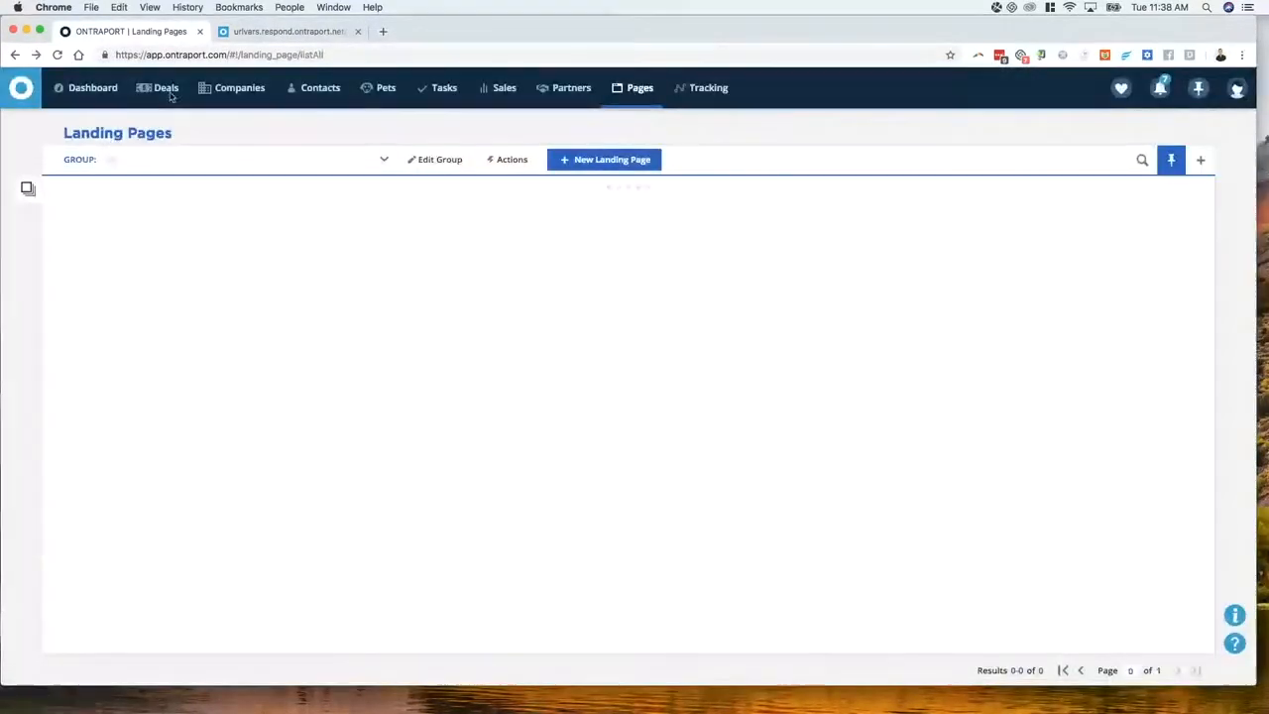
# Go to Messages and open the 'SMS Lead Capture: Download Delivery' email
pyautogui.moveTo(381, 94)
pyautogui.moveTo(320, 91)
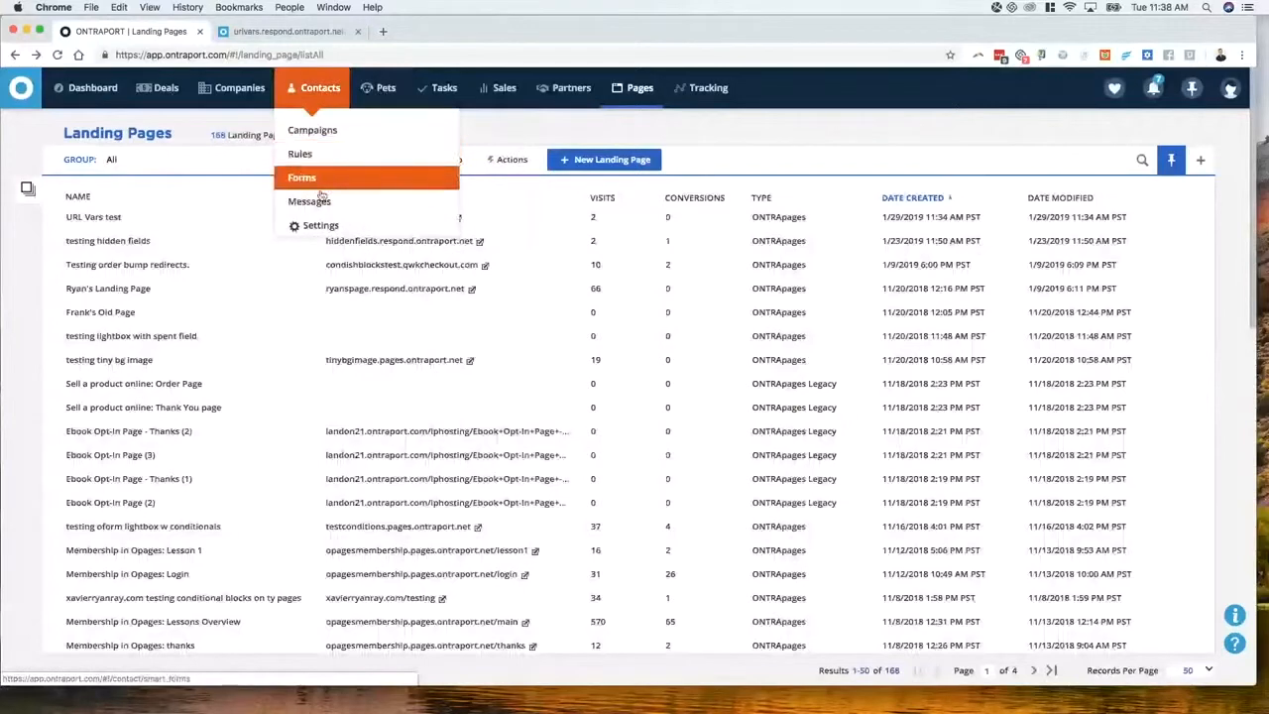
pyautogui.click(417, 200)
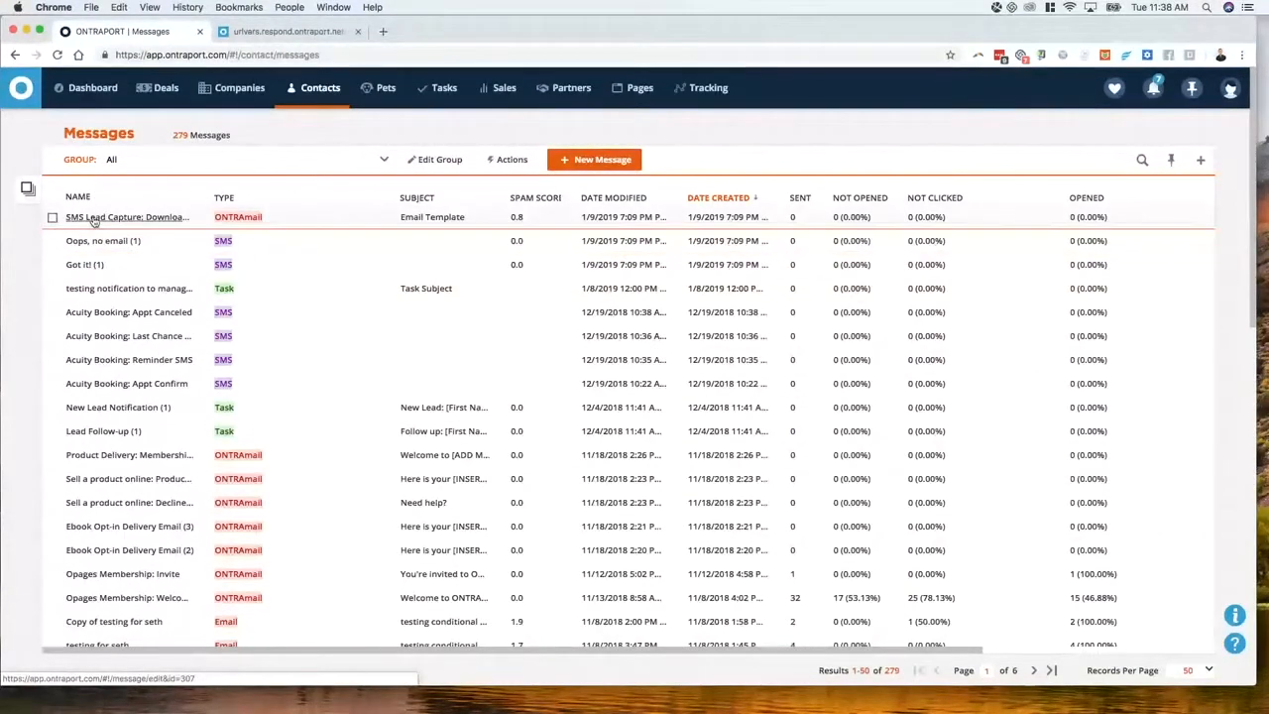
pyautogui.tripleClick(94, 220)
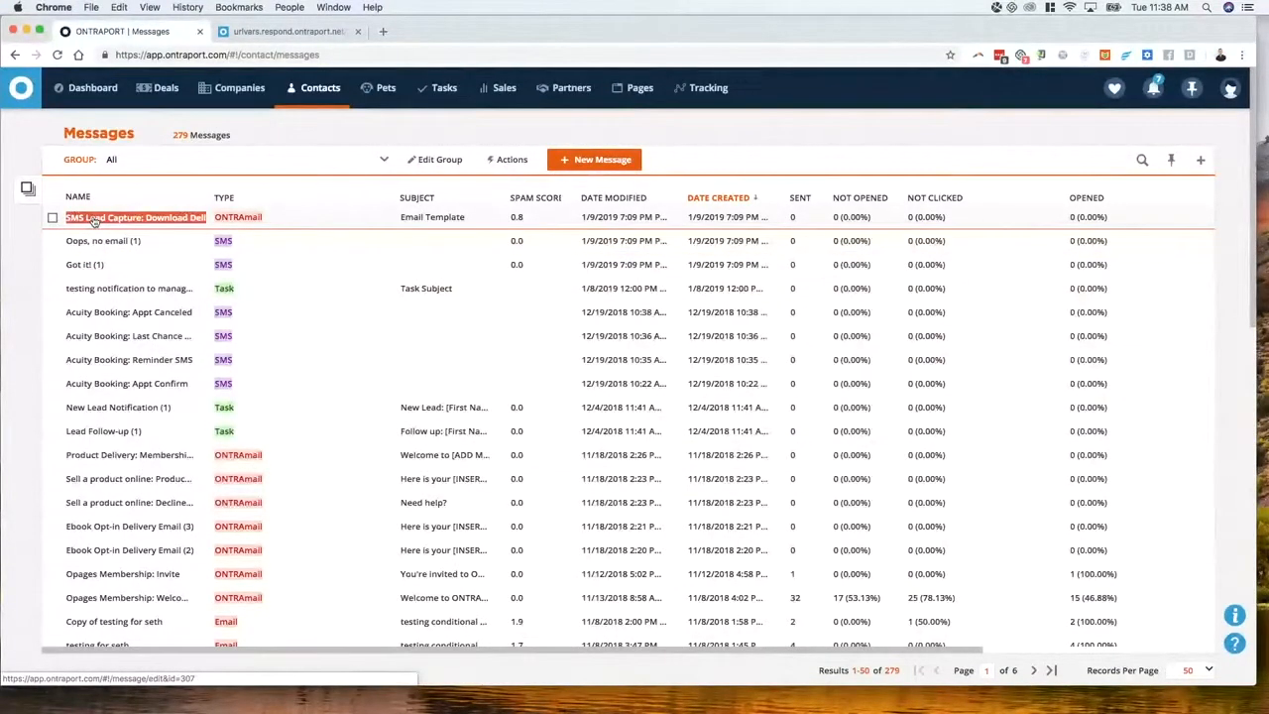
pyautogui.click(111, 218)
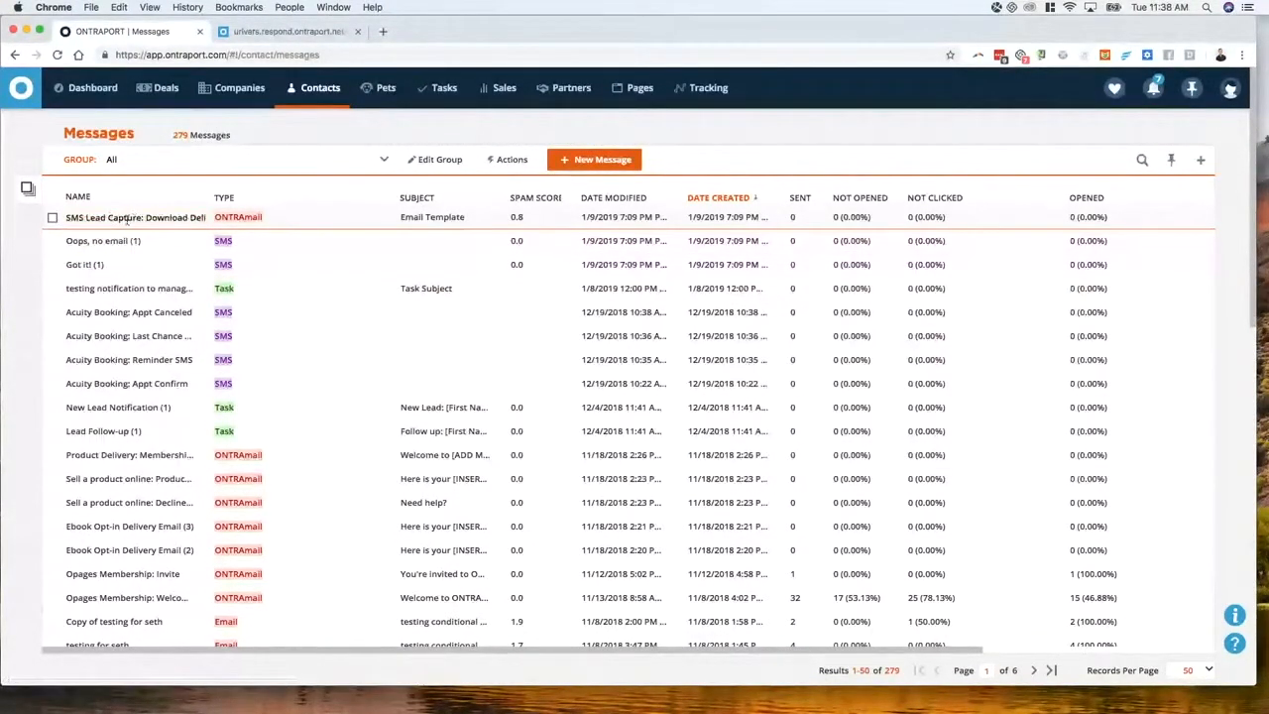
pyautogui.click(127, 219)
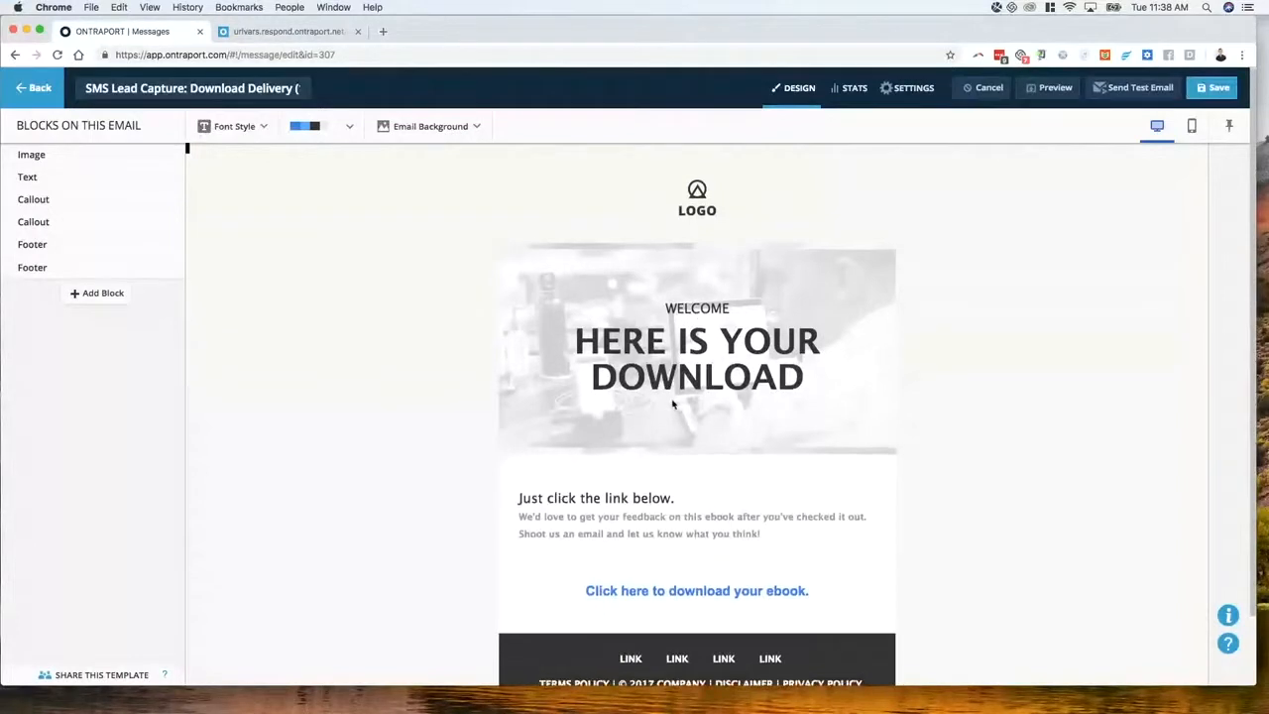
pyautogui.scroll(-2, 674, 476)
# Add a URL link to the callout's download text and paste the landing page address
pyautogui.click(642, 523)
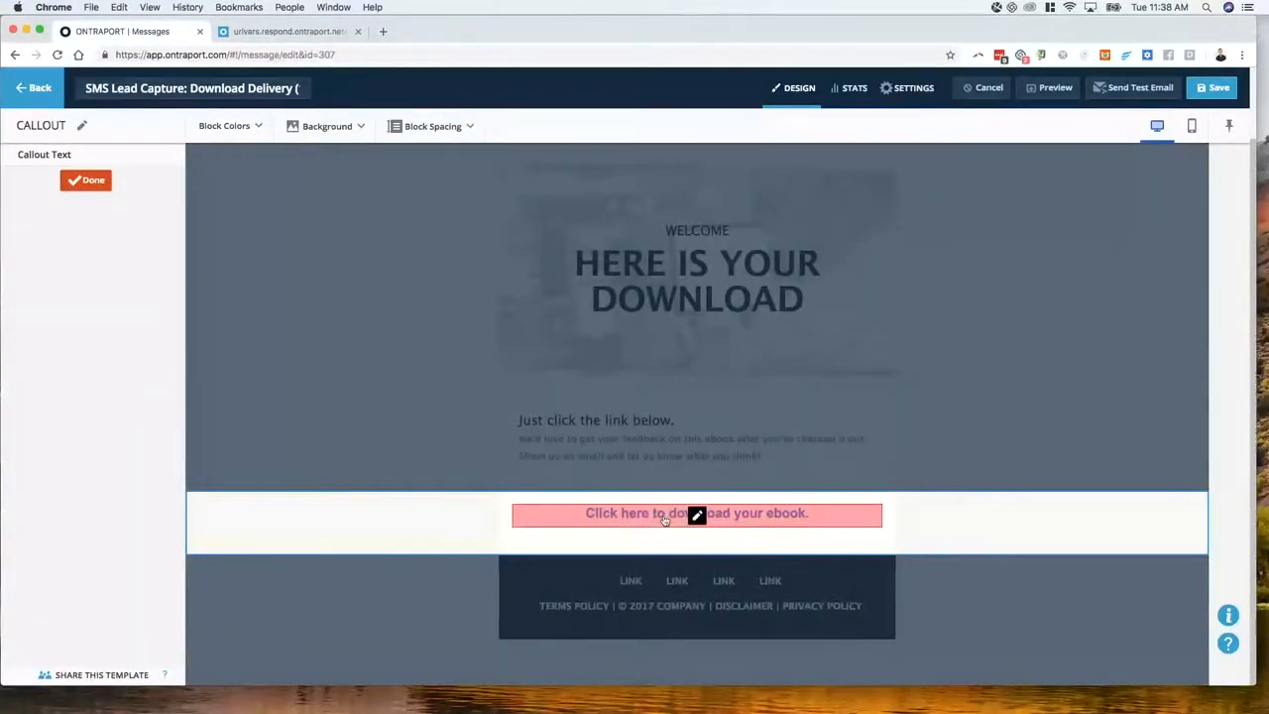
pyautogui.click(664, 520)
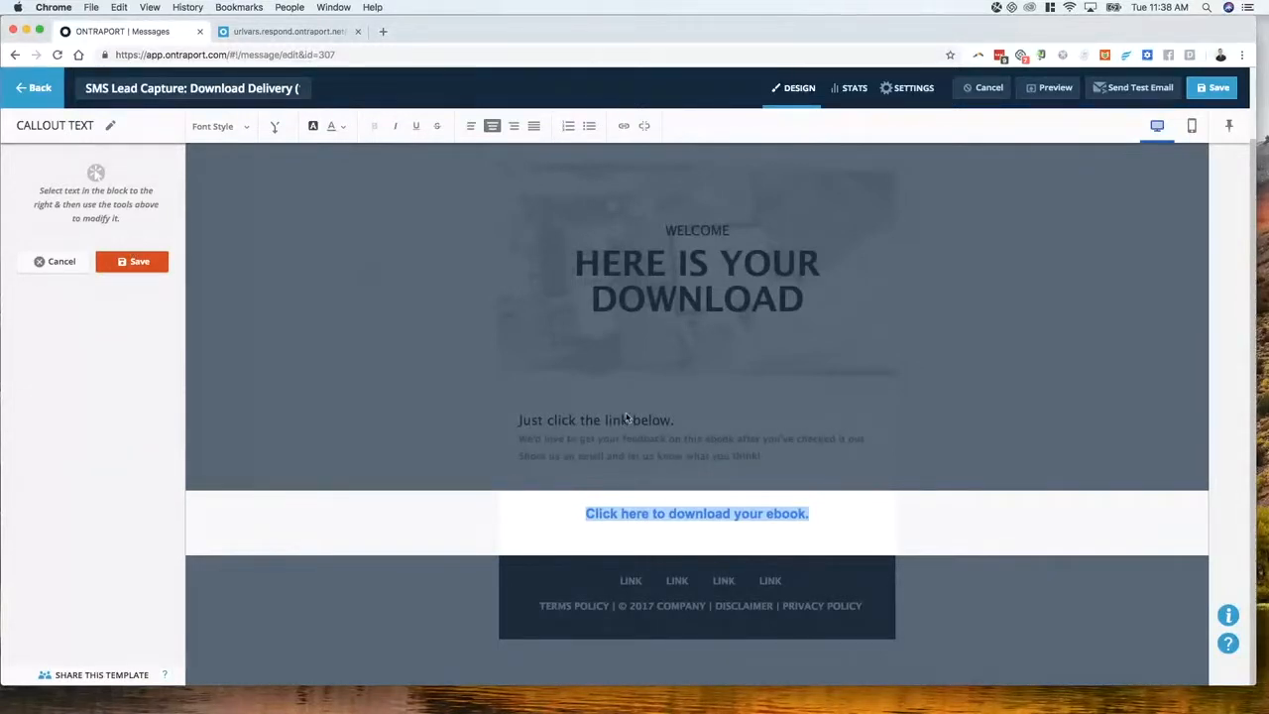
pyautogui.click(623, 131)
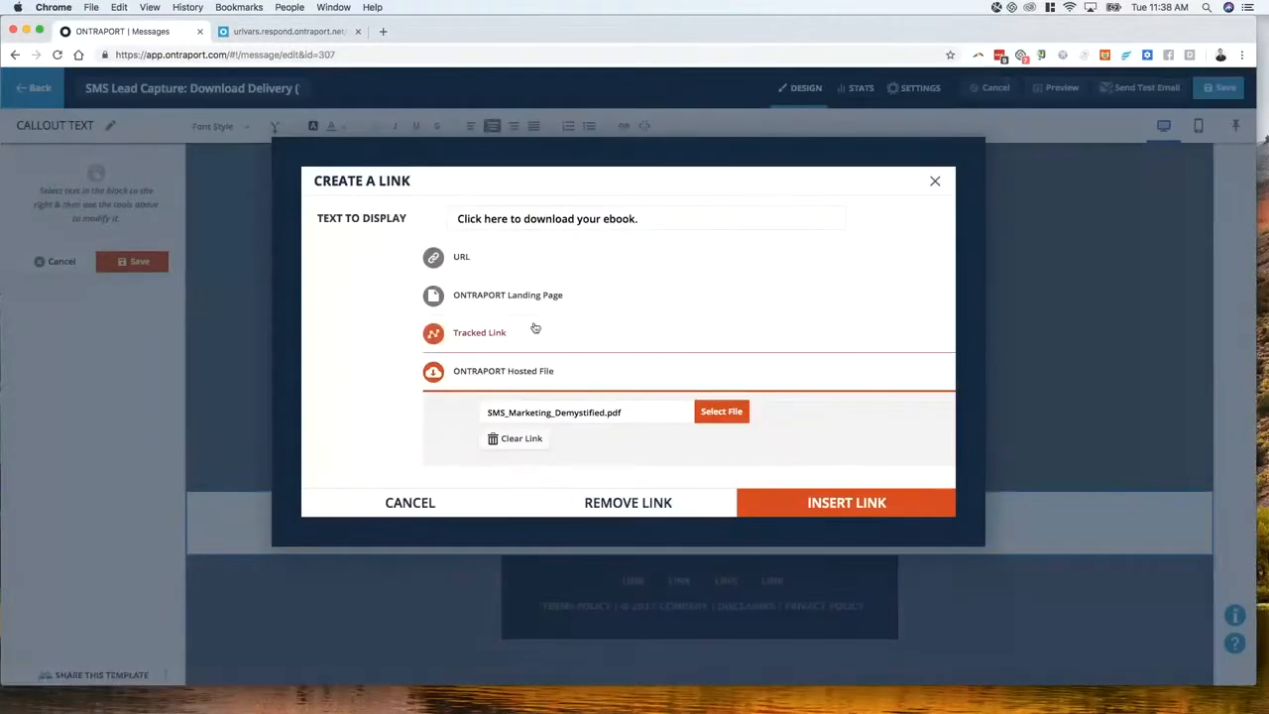
pyautogui.click(520, 258)
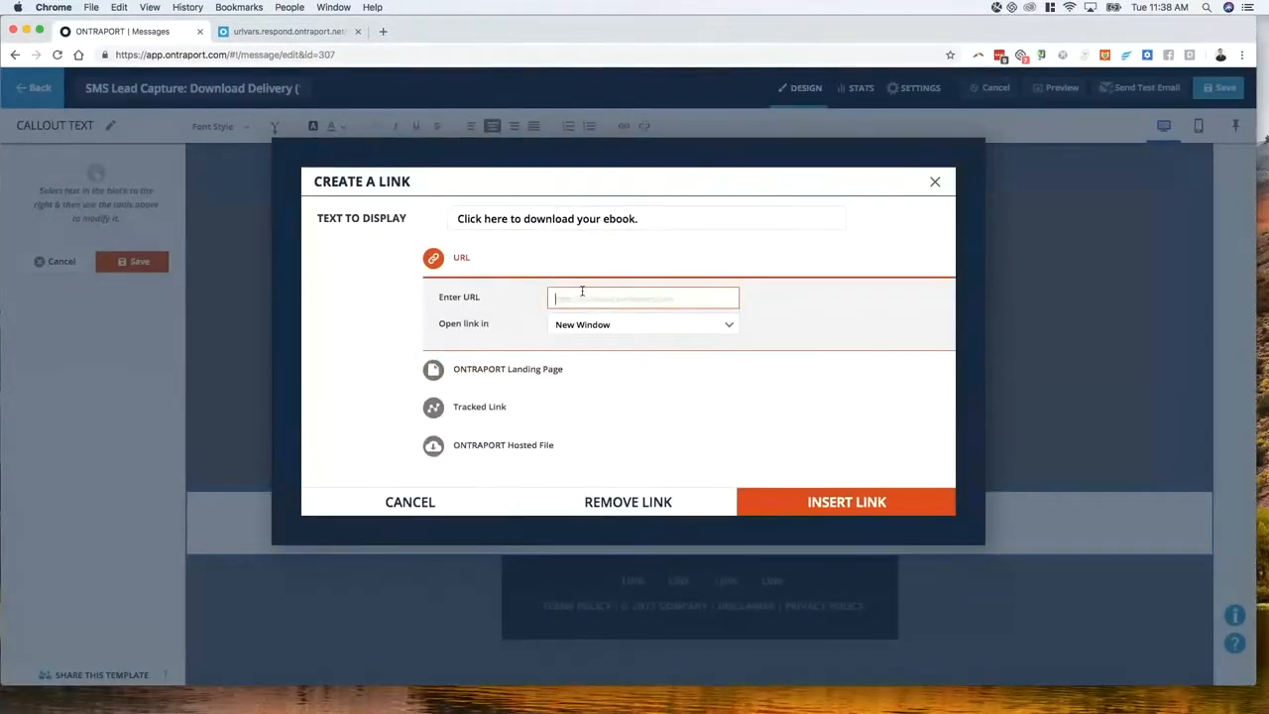
pyautogui.press('super+v')
# Replace the sample values with [First Name], [Last Name] and [Email] merge fields and insert the link
pyautogui.hotkey('alt', 'Left')
pyautogui.hotkey('alt', 'Left')
pyautogui.hotkey('alt', 'Left')
pyautogui.hotkey('alt', 'Left')
pyautogui.hotkey('alt', 'Left')
pyautogui.hotkey('alt', 'Left')
pyautogui.hotkey('alt', 'Left')
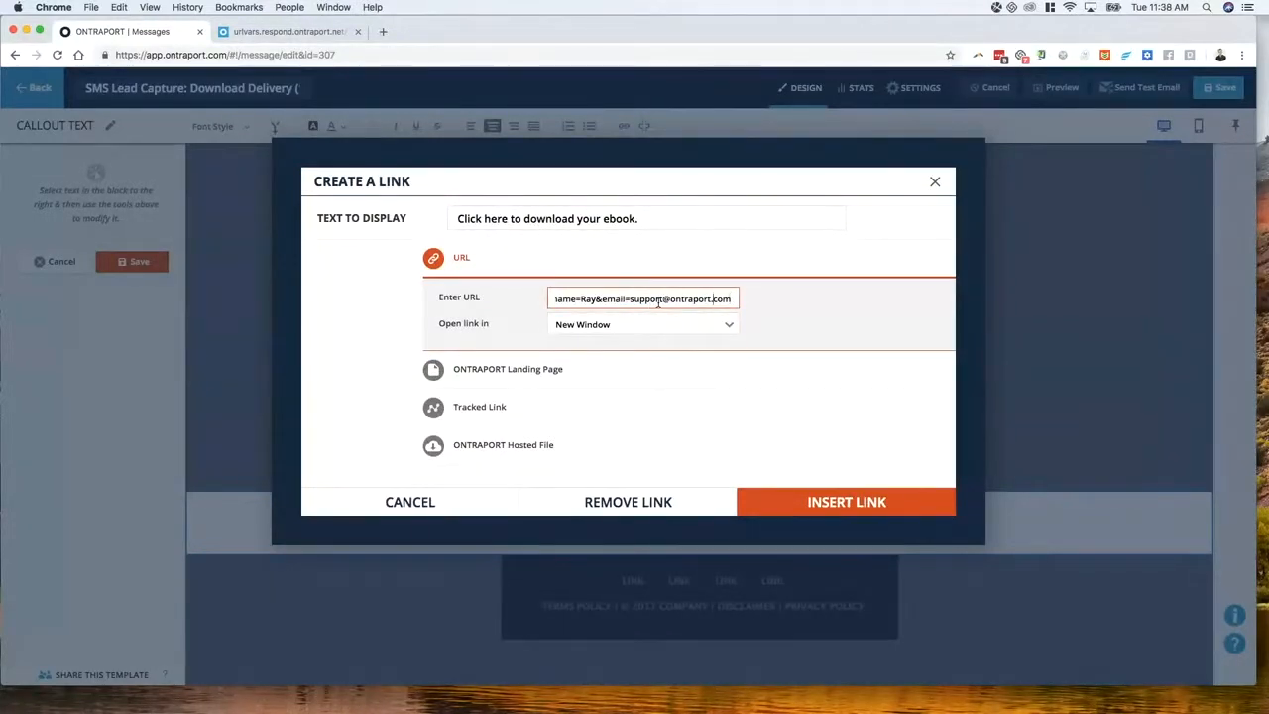
pyautogui.hotkey('alt', 'Left')
pyautogui.hotkey('alt', 'Left')
pyautogui.hotkey('alt', 'Left')
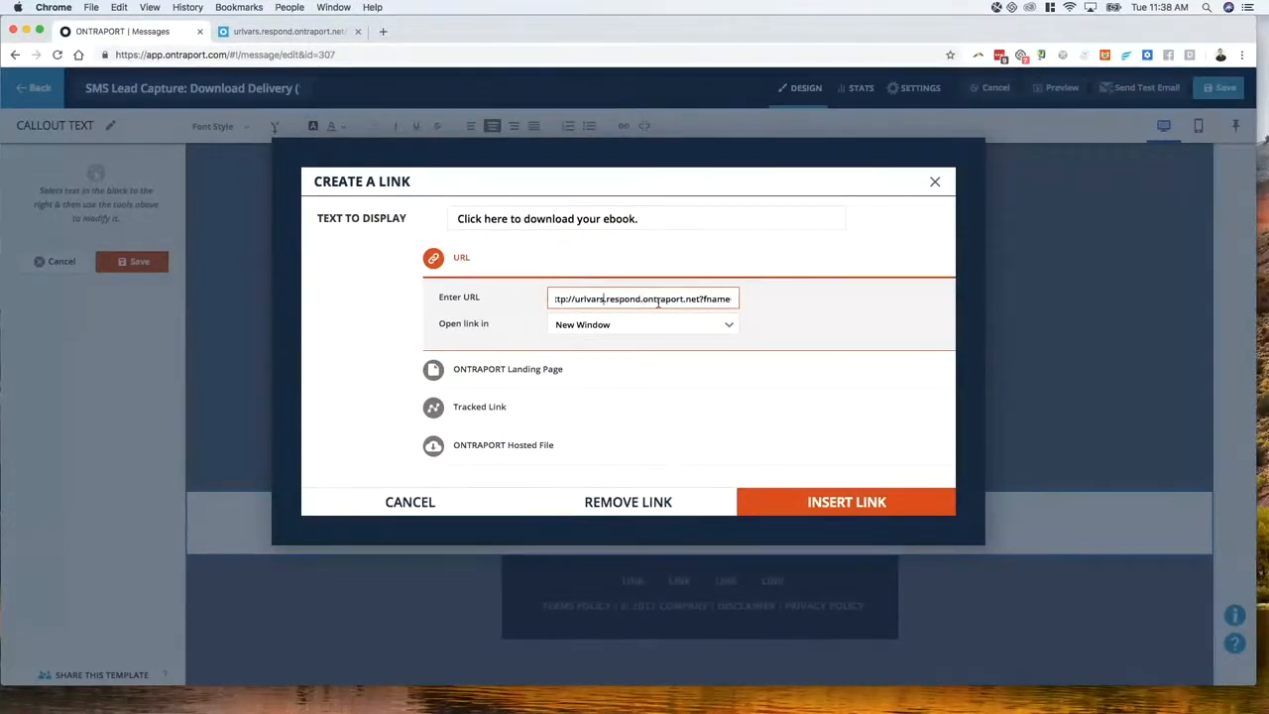
pyautogui.hotkey('alt', 'Right')
pyautogui.hotkey('alt', 'Right')
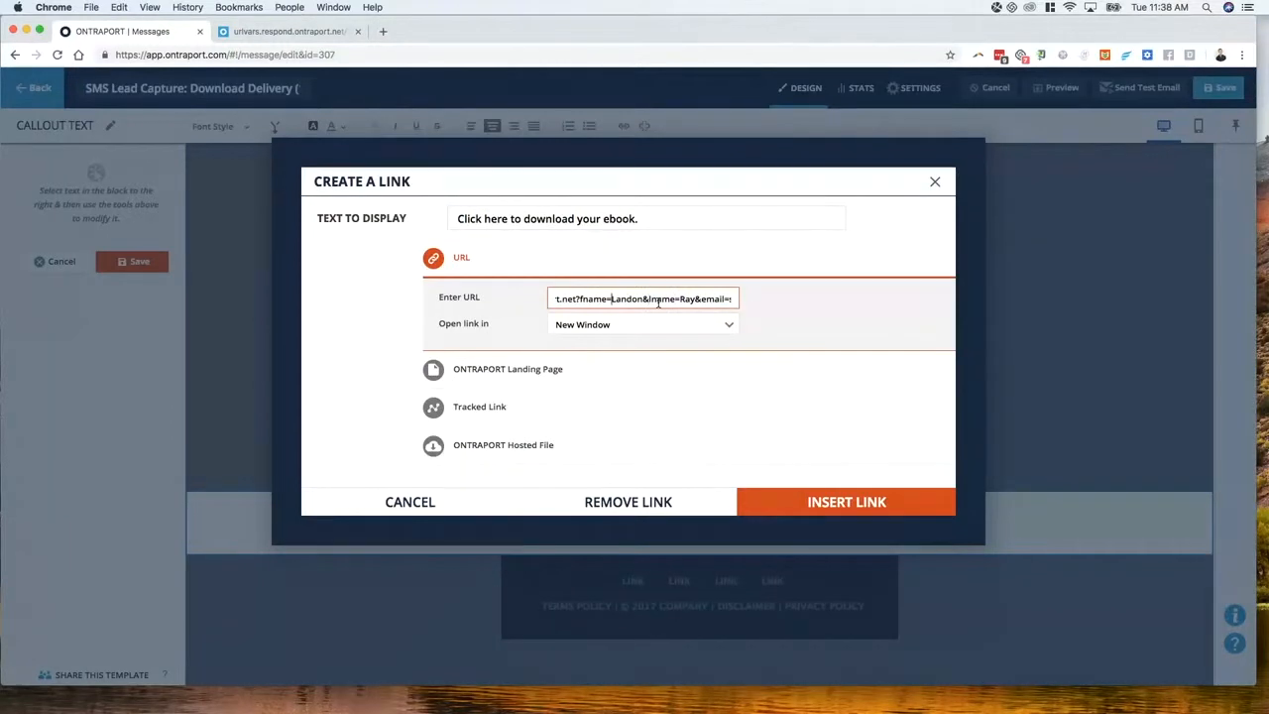
pyautogui.hotkey('shift', 'alt', 'Right')
pyautogui.press('BackSpace')
pyautogui.write('[First Name')
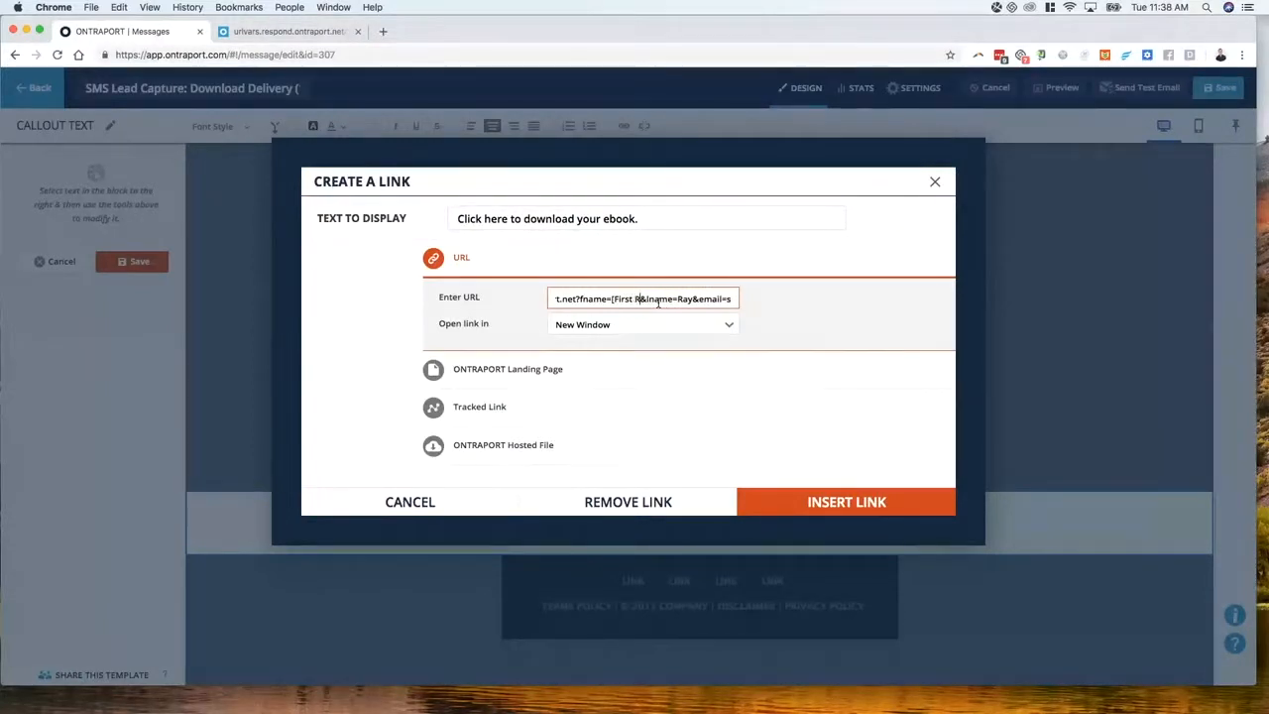
pyautogui.write(']')
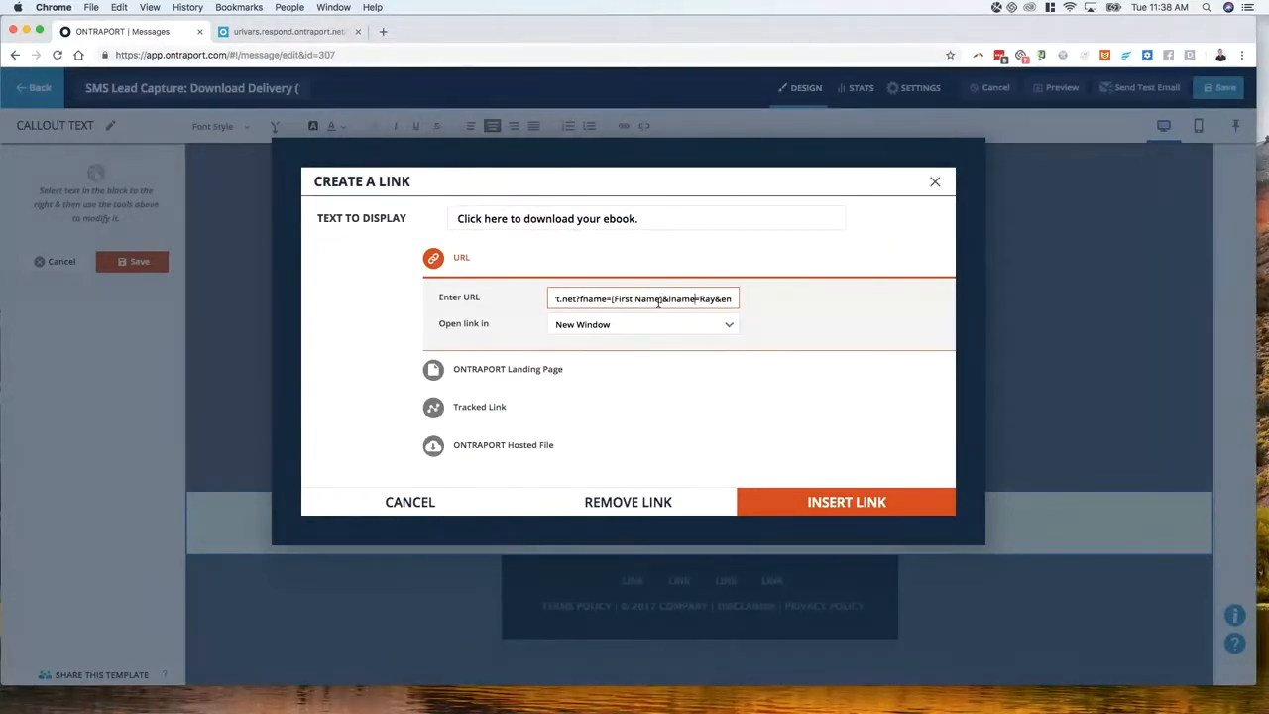
pyautogui.hotkey('shift', 'Right')
pyautogui.hotkey('shift', 'Right')
pyautogui.hotkey('shift', 'Right')
pyautogui.write('[Last Name')
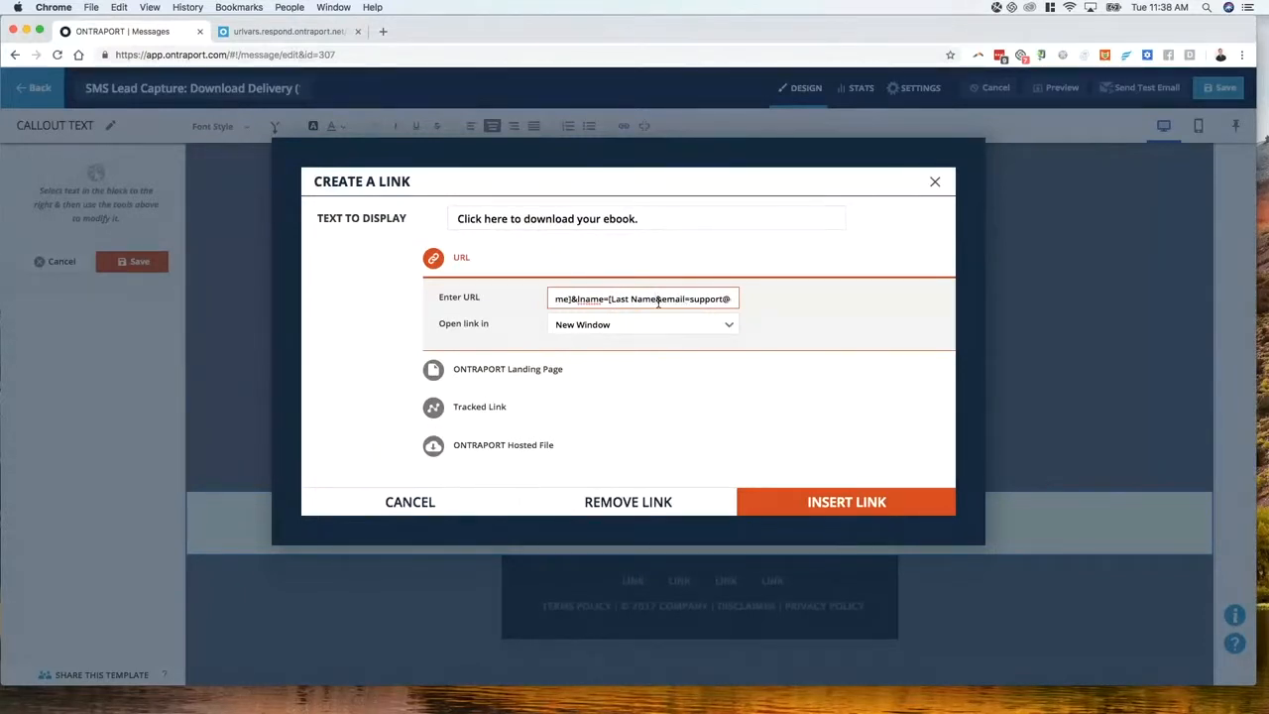
pyautogui.write(']')
pyautogui.hotkey('alt', 'Right')
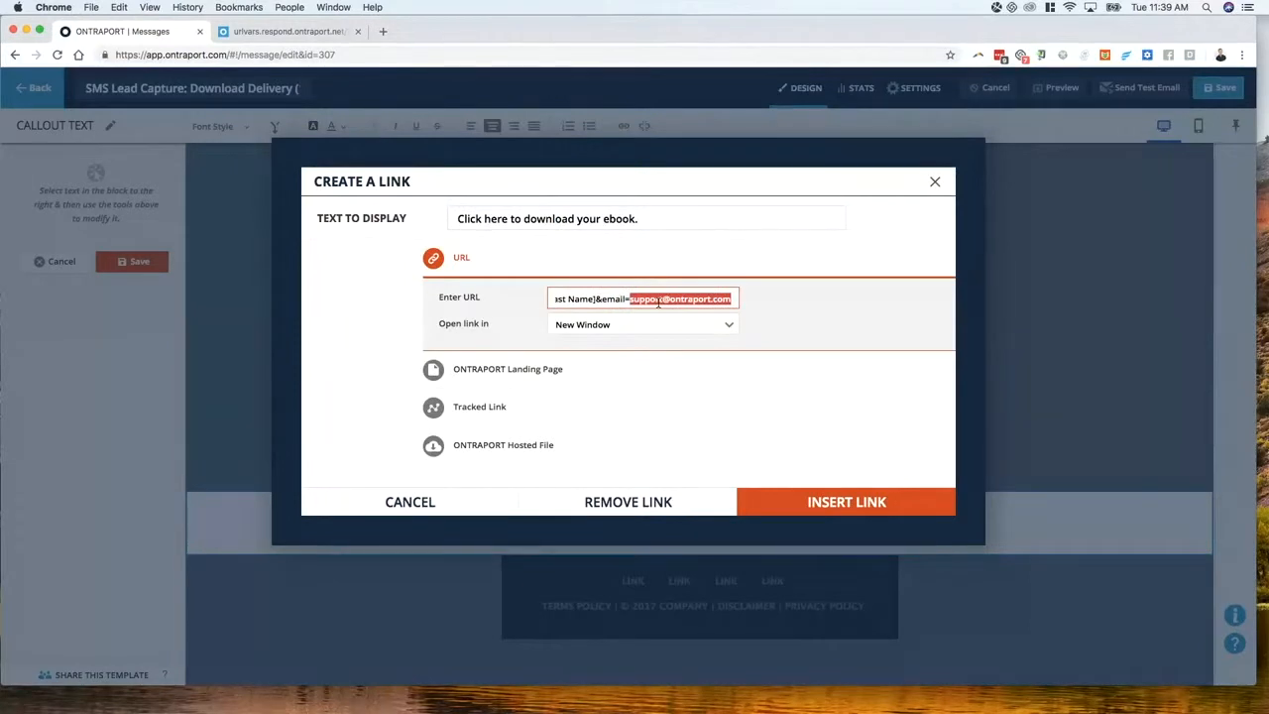
pyautogui.press('BackSpace')
pyautogui.write('[Email')
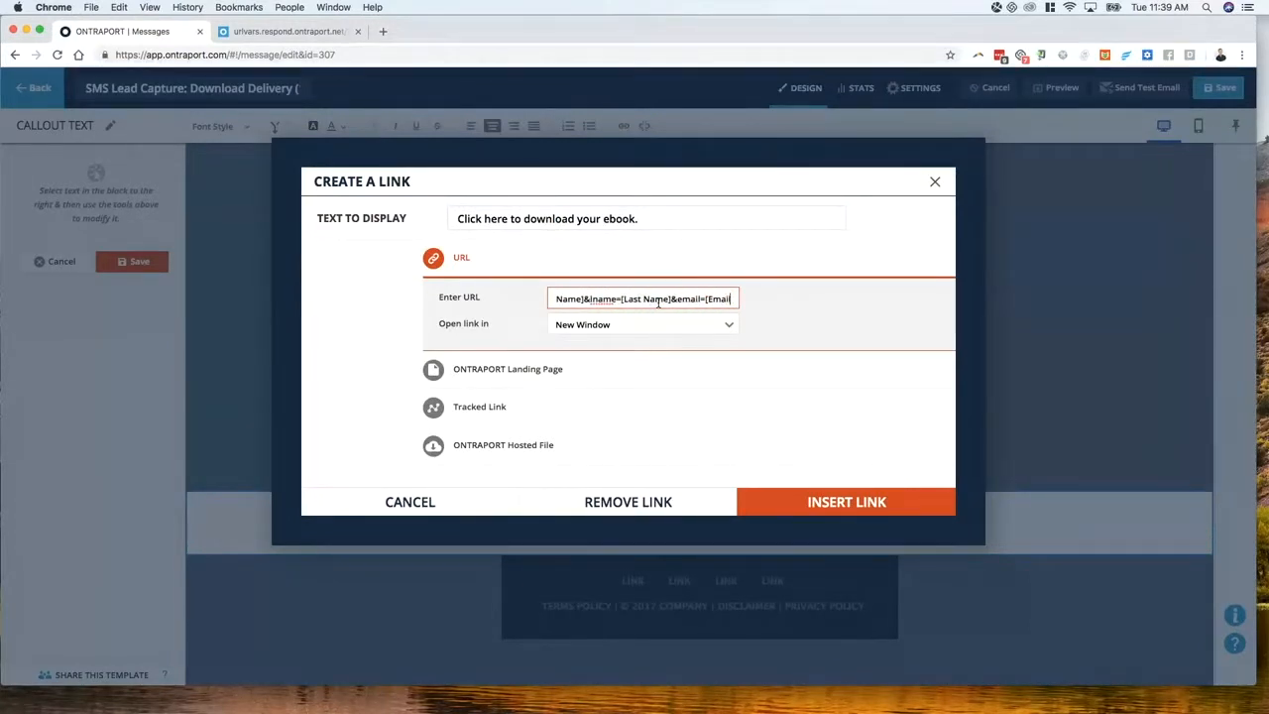
pyautogui.write(']')
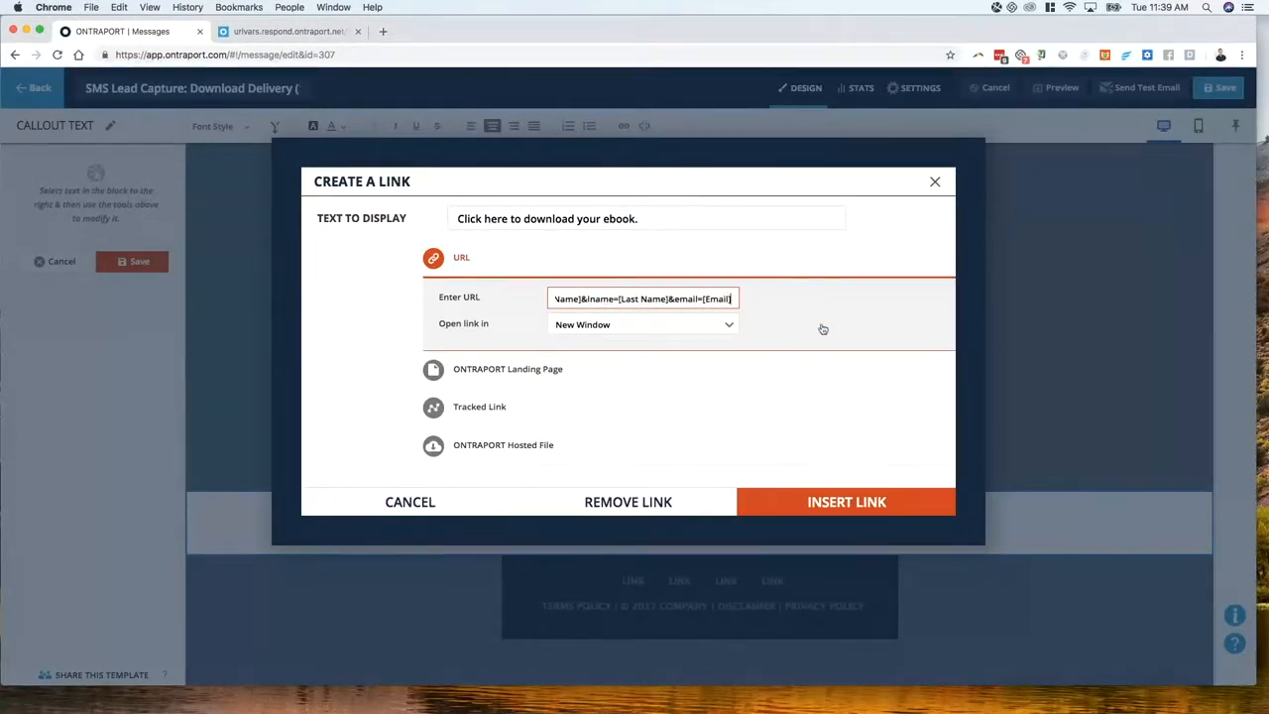
pyautogui.click(797, 485)
pyautogui.click(798, 491)
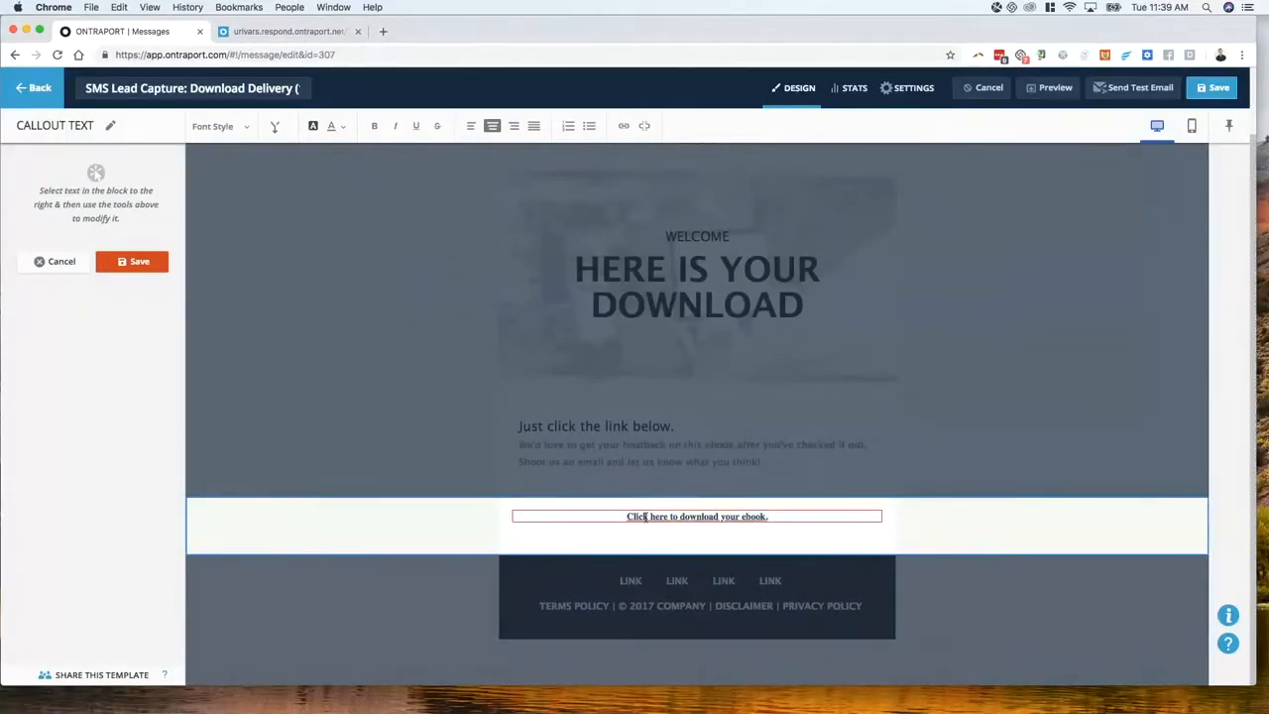
# Exit the email without saving and open the URL Vars test landing page from Pages
pyautogui.click(290, 33)
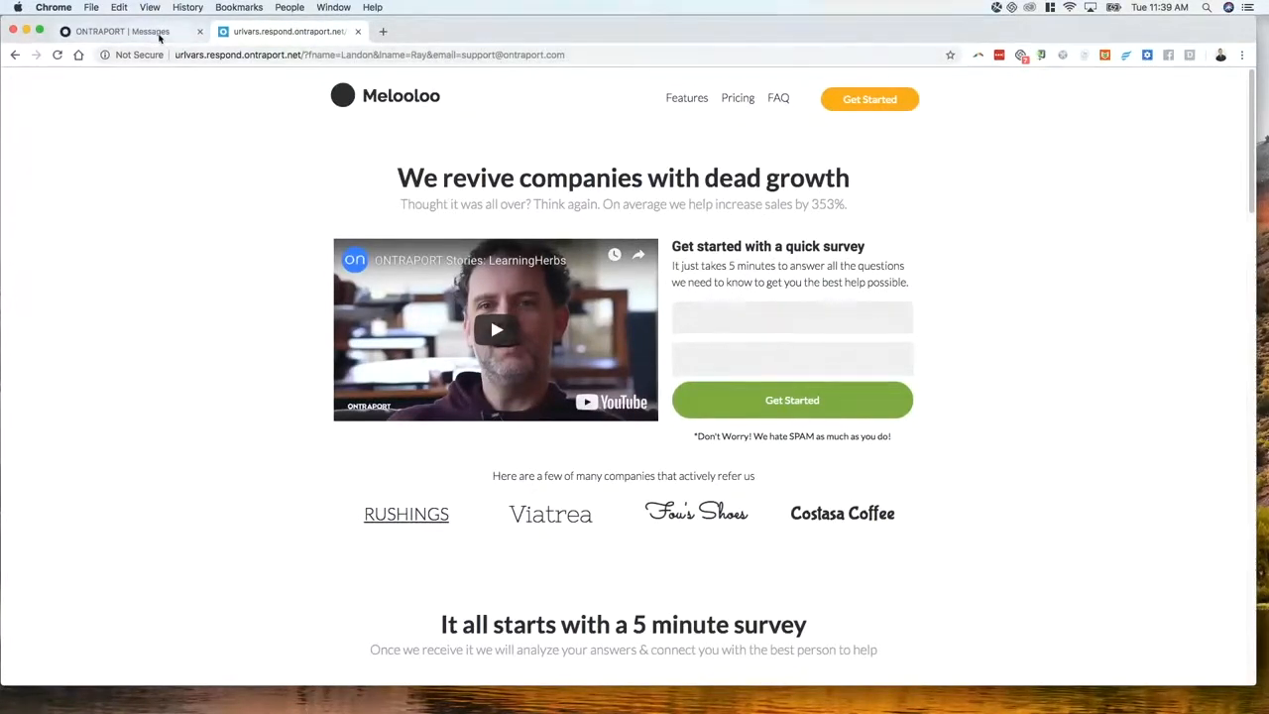
pyautogui.click(159, 36)
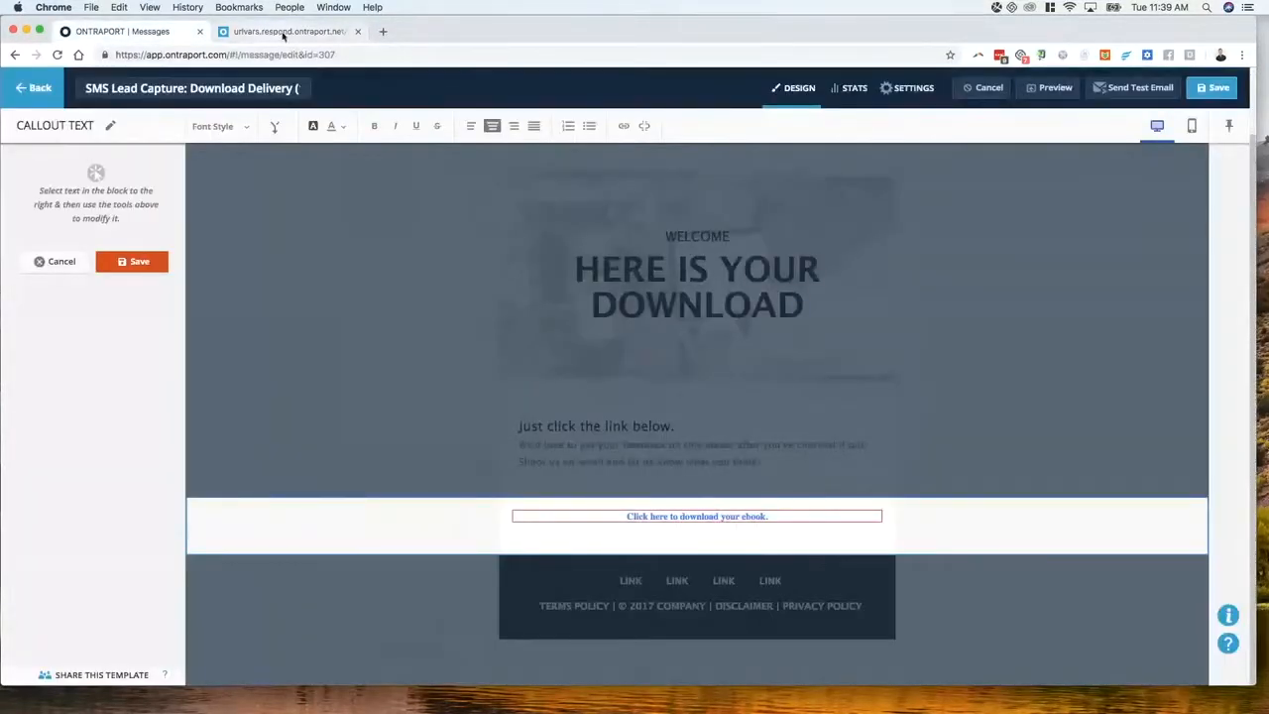
pyautogui.click(36, 88)
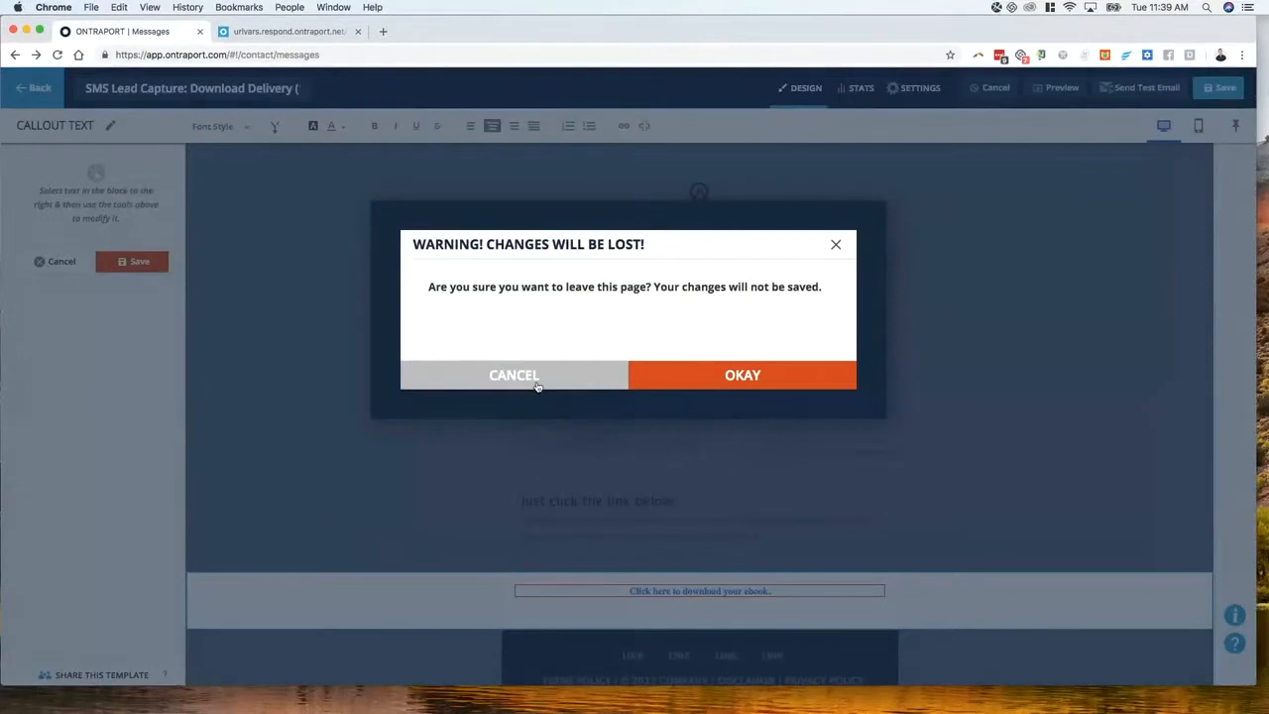
pyautogui.click(706, 377)
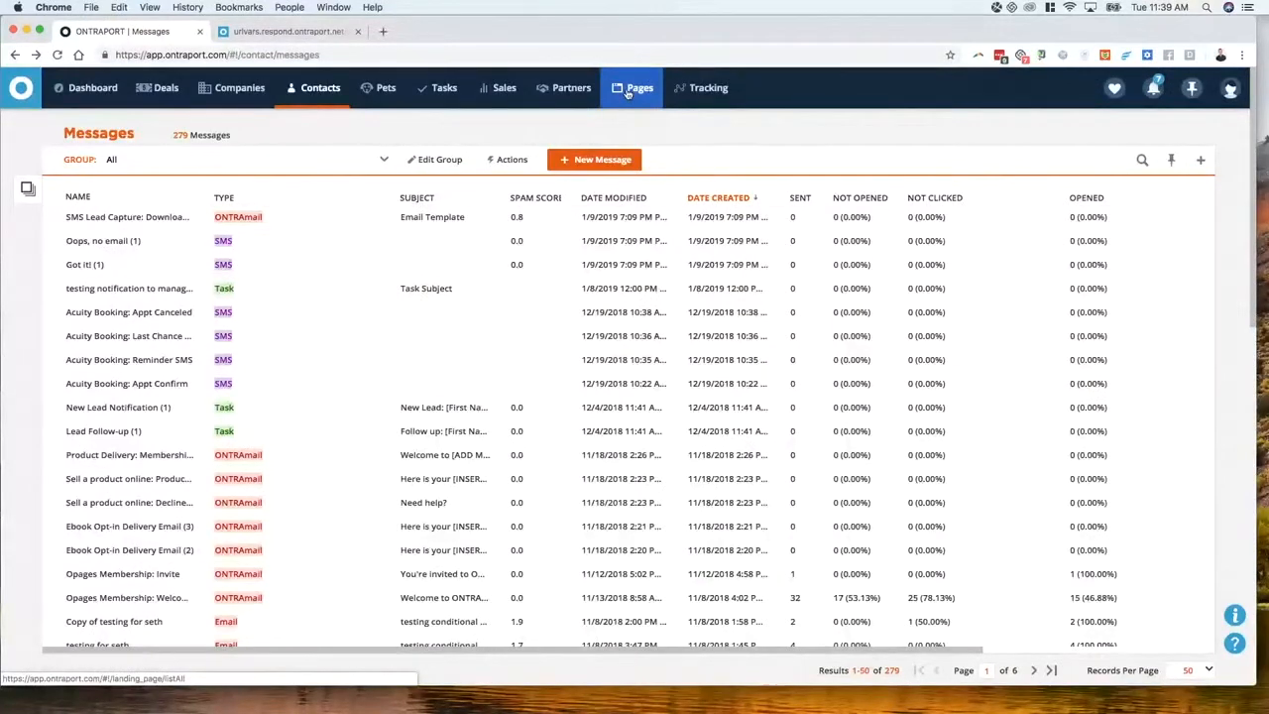
pyautogui.click(629, 92)
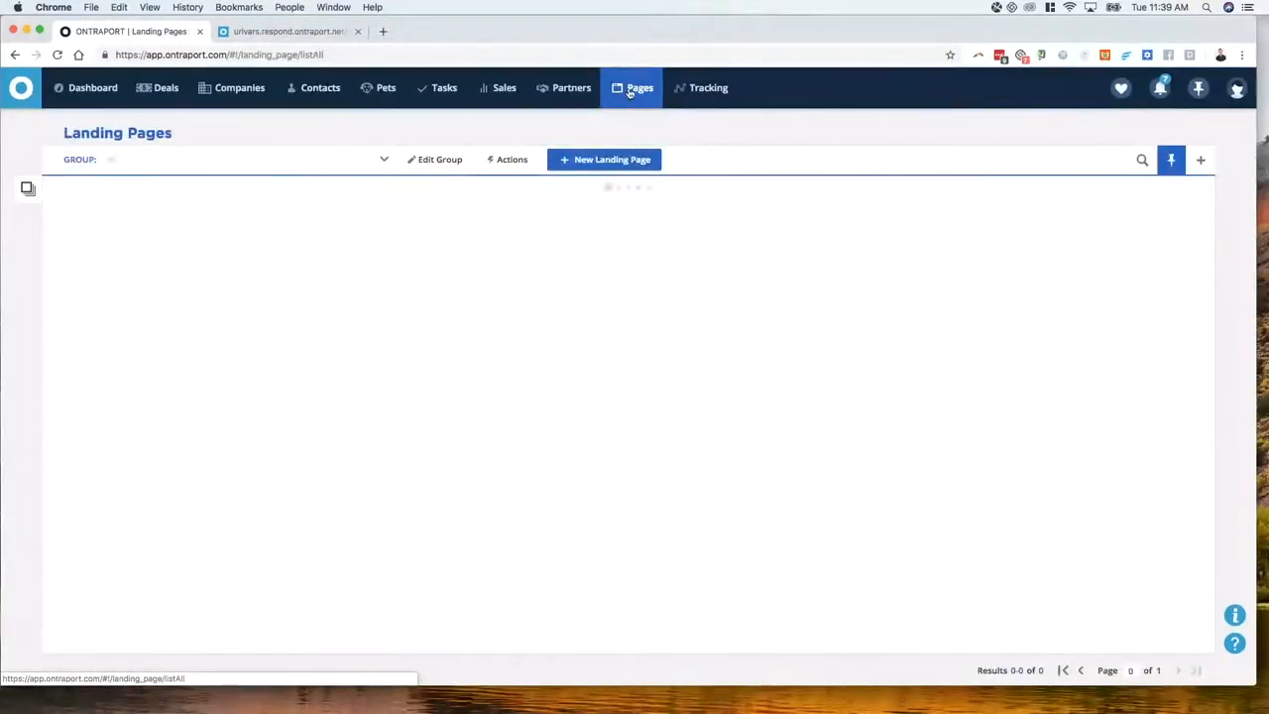
pyautogui.click(99, 220)
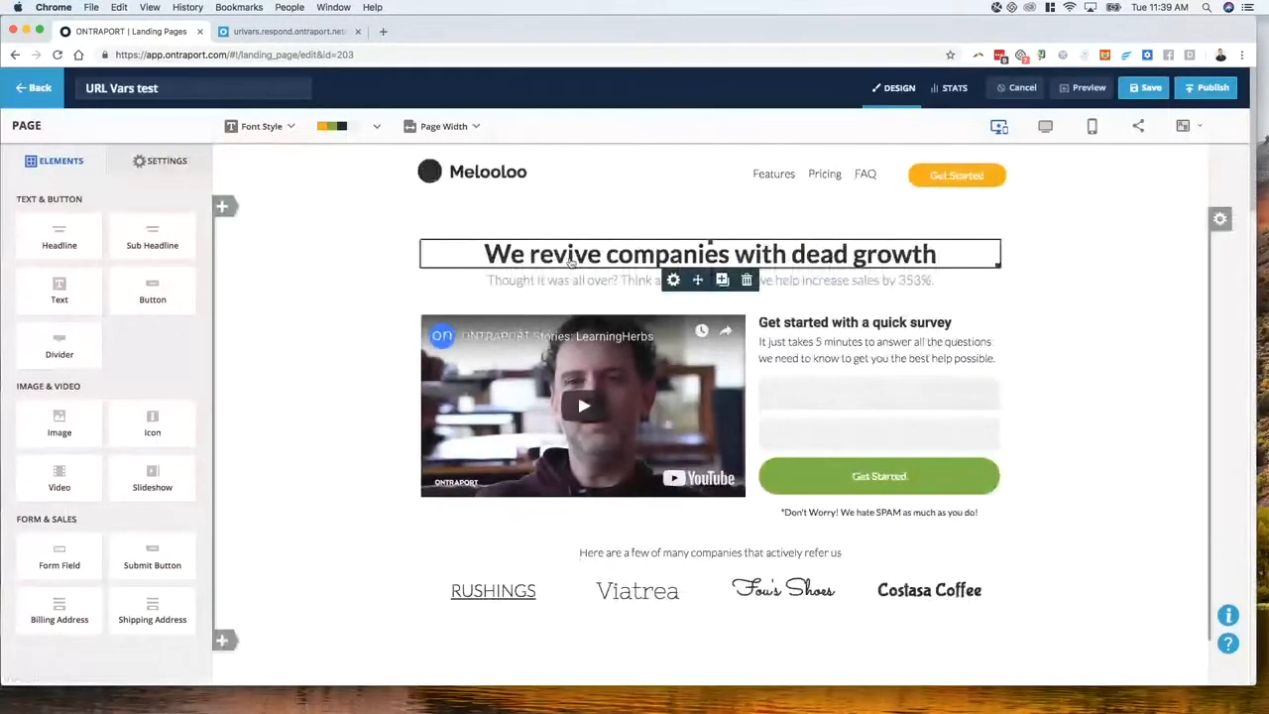
# Prefix the headline with '[fname] [lname],' so it reads '[fname] [lname], We revive companies with dead growth'
pyautogui.click(571, 259)
pyautogui.click(485, 254)
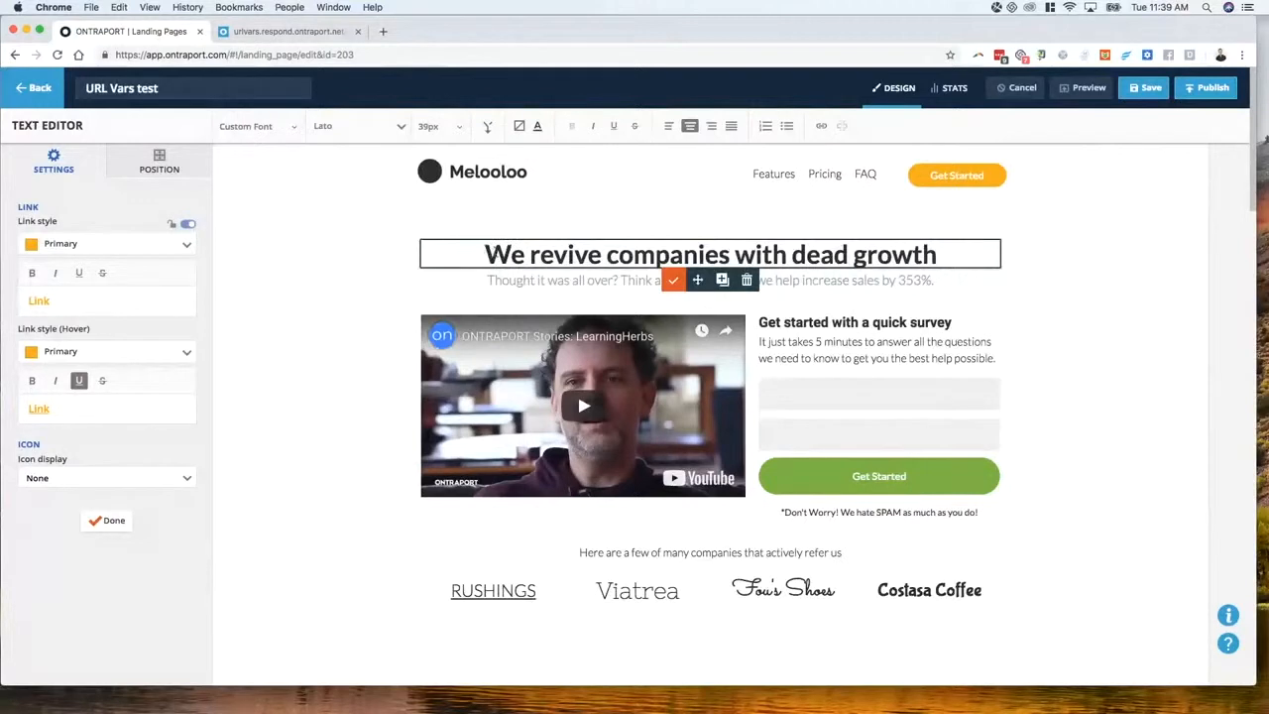
pyautogui.write('[fmna')
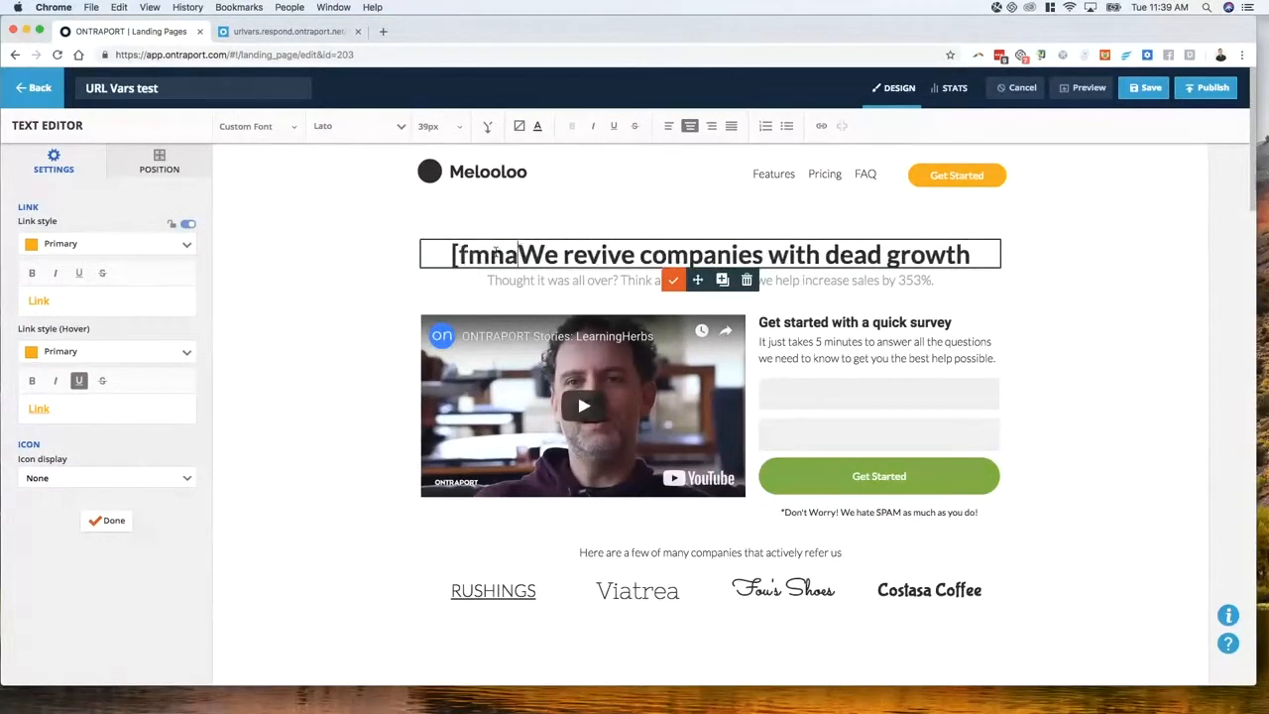
pyautogui.press('BackSpace')
pyautogui.press('BackSpace')
pyautogui.write('ame')
pyautogui.press('BackSpace')
pyautogui.press('BackSpace')
pyautogui.press('BackSpace')
pyautogui.press('BackSpace')
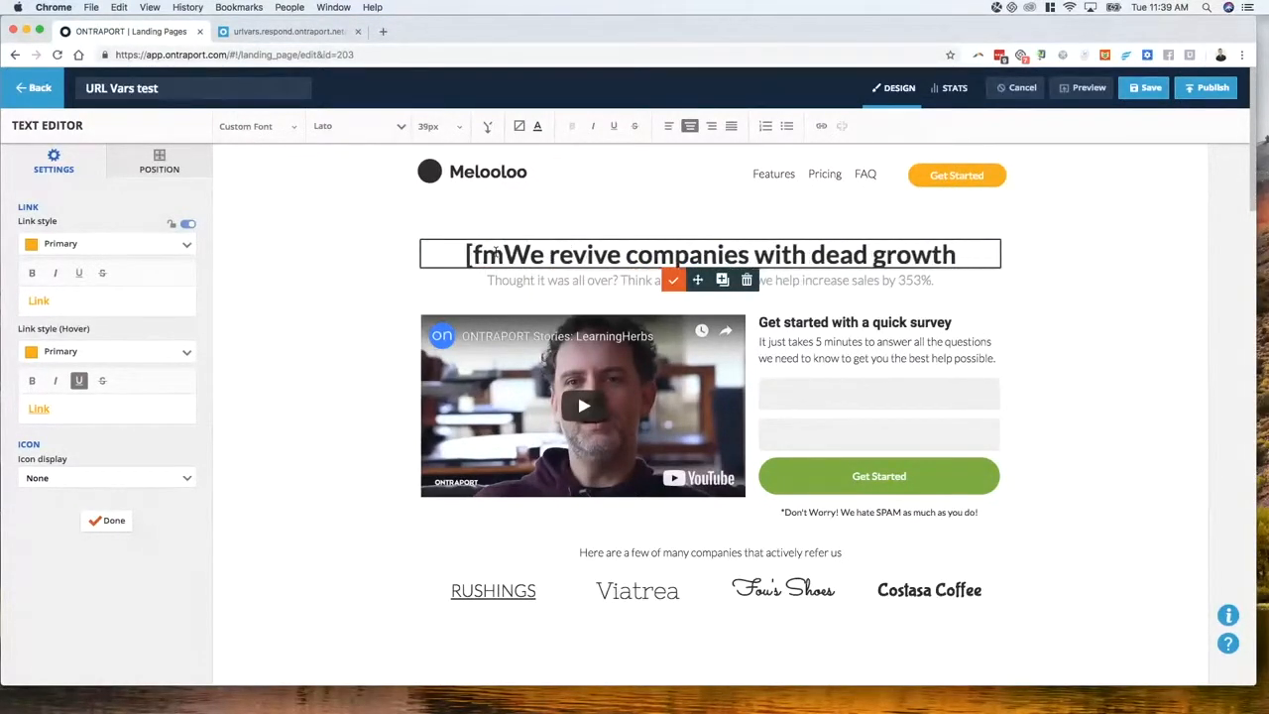
pyautogui.write('name')
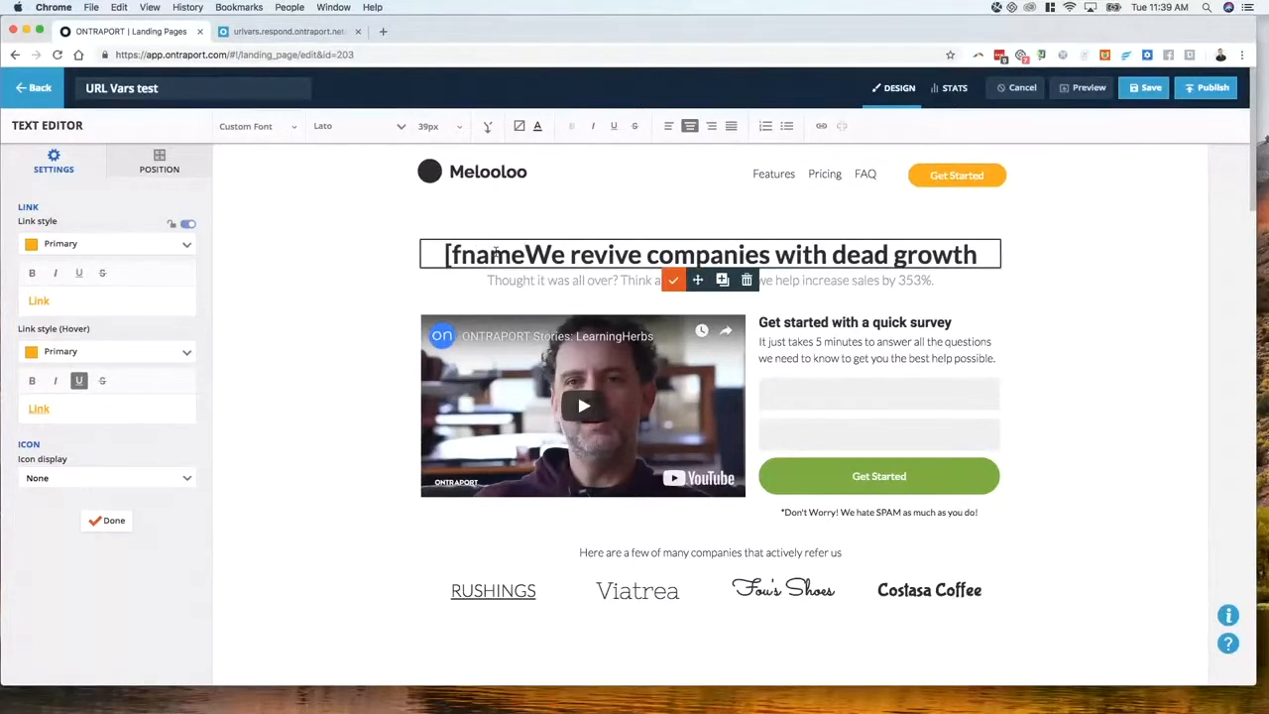
pyautogui.write(']')
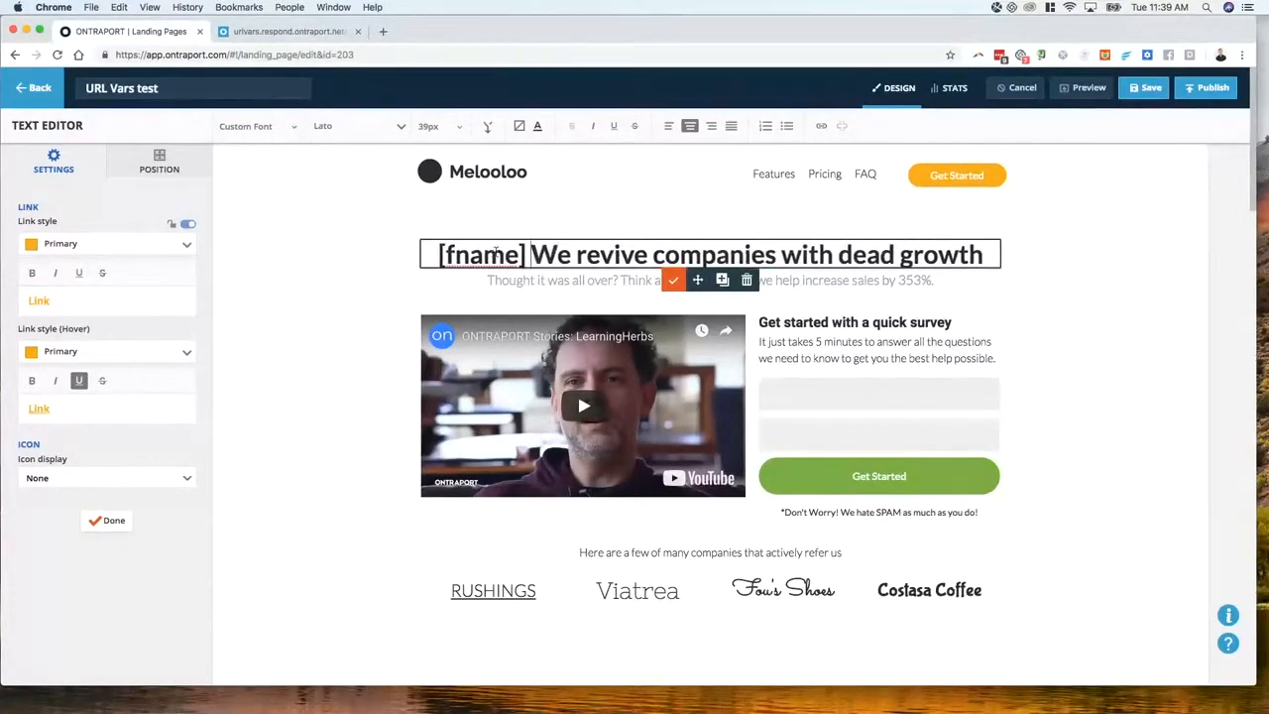
pyautogui.write(' [lan')
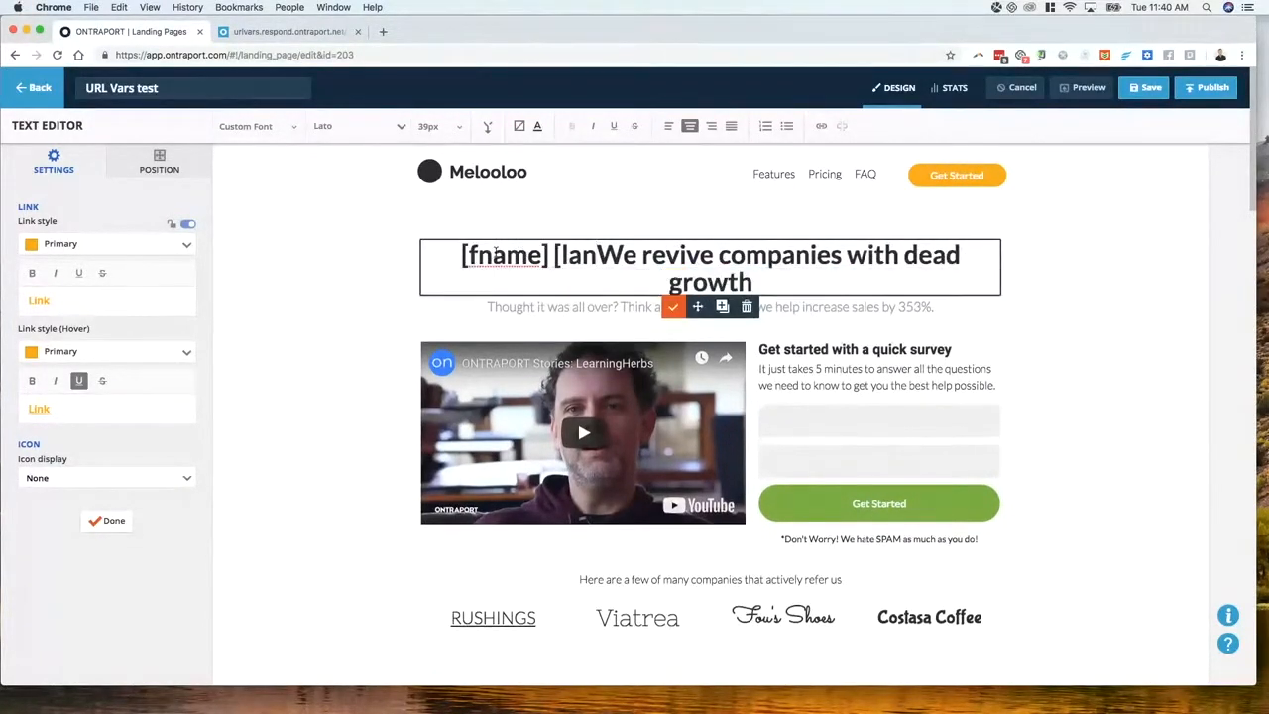
pyautogui.press('BackSpace')
pyautogui.press('BackSpace')
pyautogui.write('name')
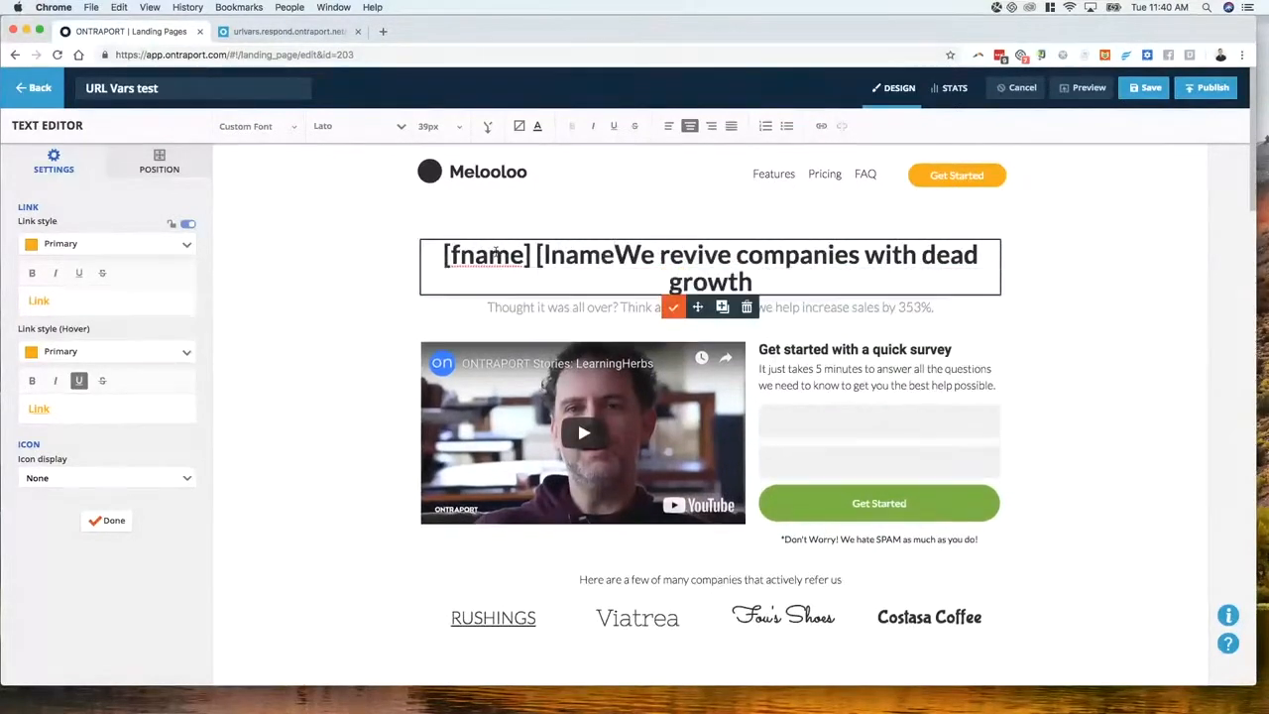
pyautogui.write(']')
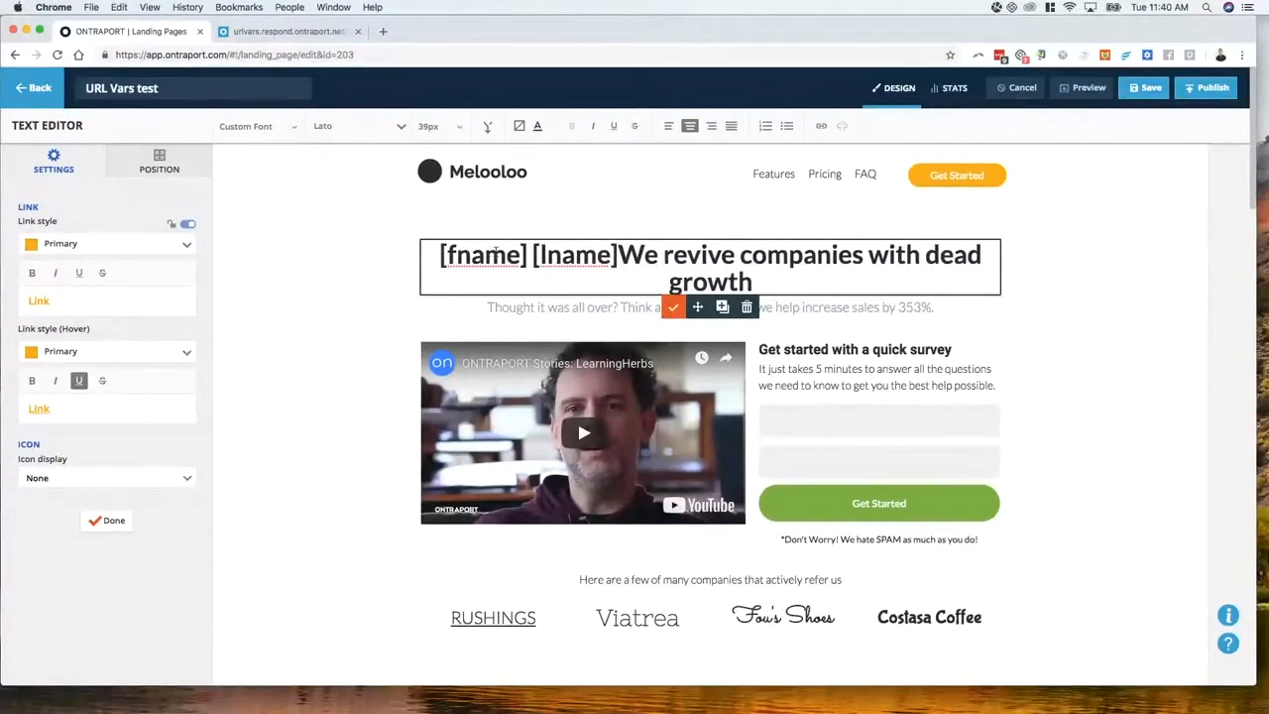
pyautogui.write(',')
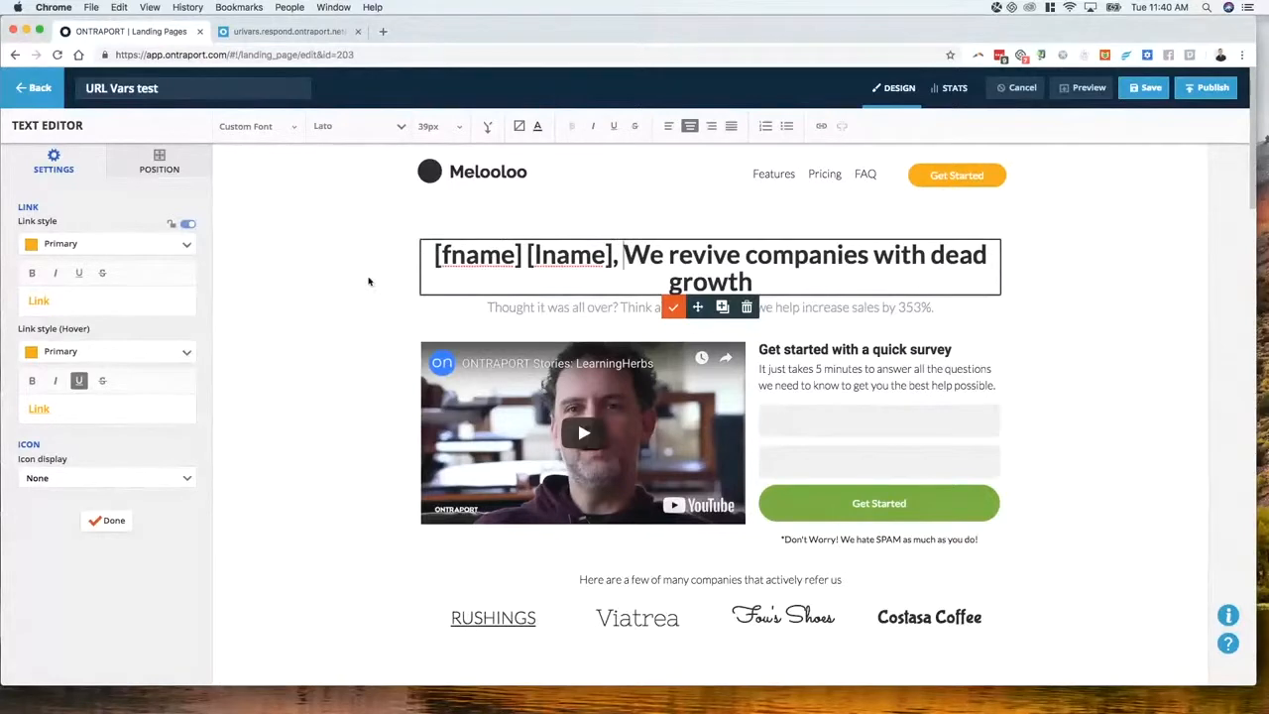
pyautogui.click(375, 282)
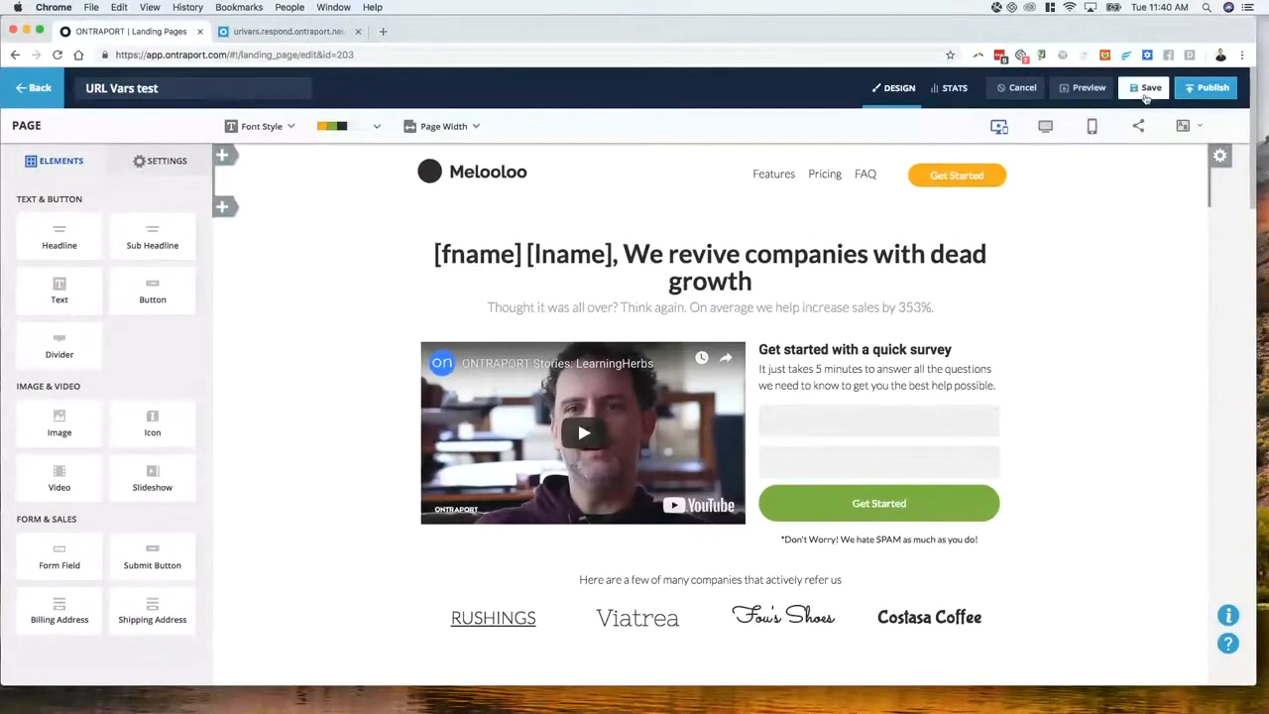
# Note the fname parameter in the live page's URL, then save the landing page
pyautogui.click(325, 40)
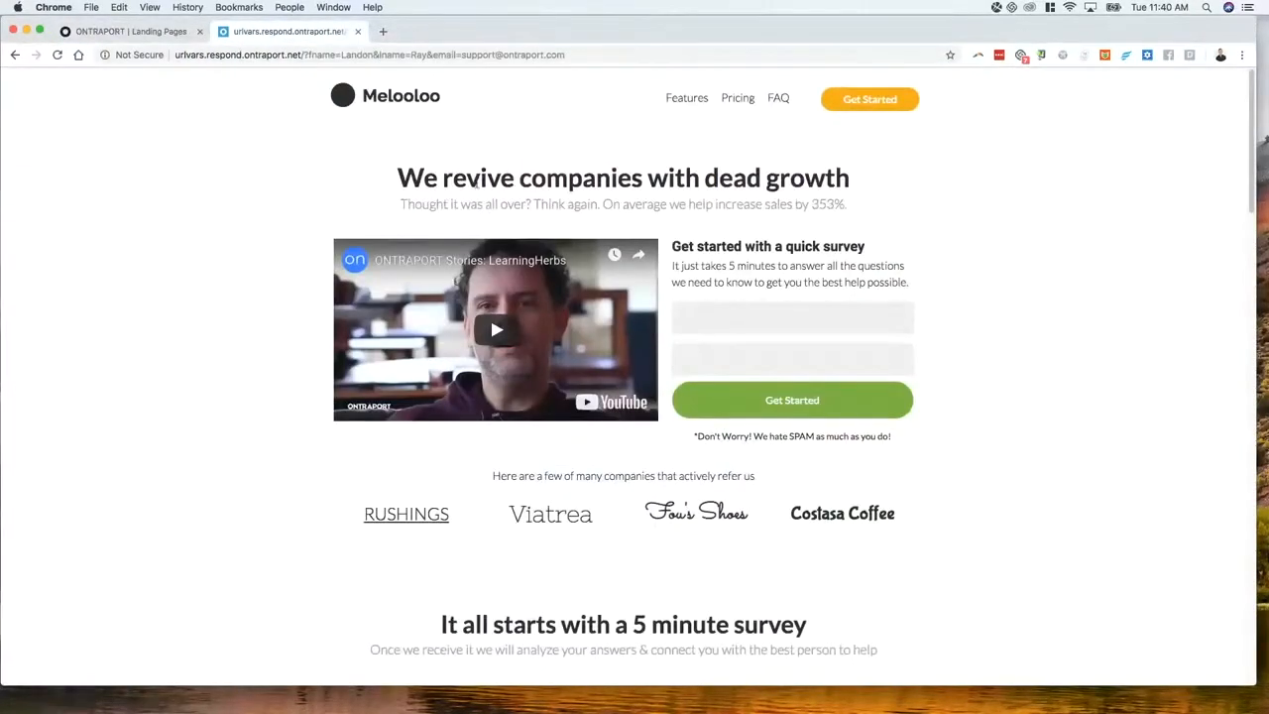
pyautogui.moveTo(308, 56); pyautogui.dragTo(334, 55)
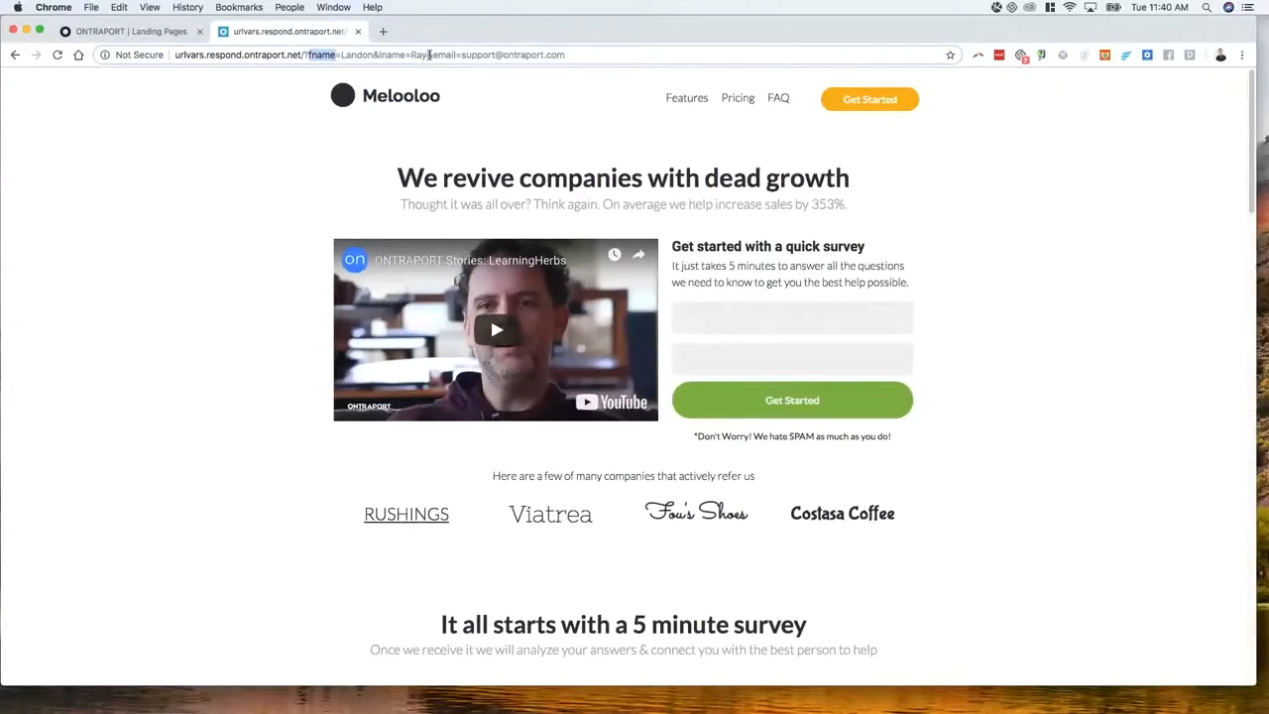
pyautogui.click(174, 32)
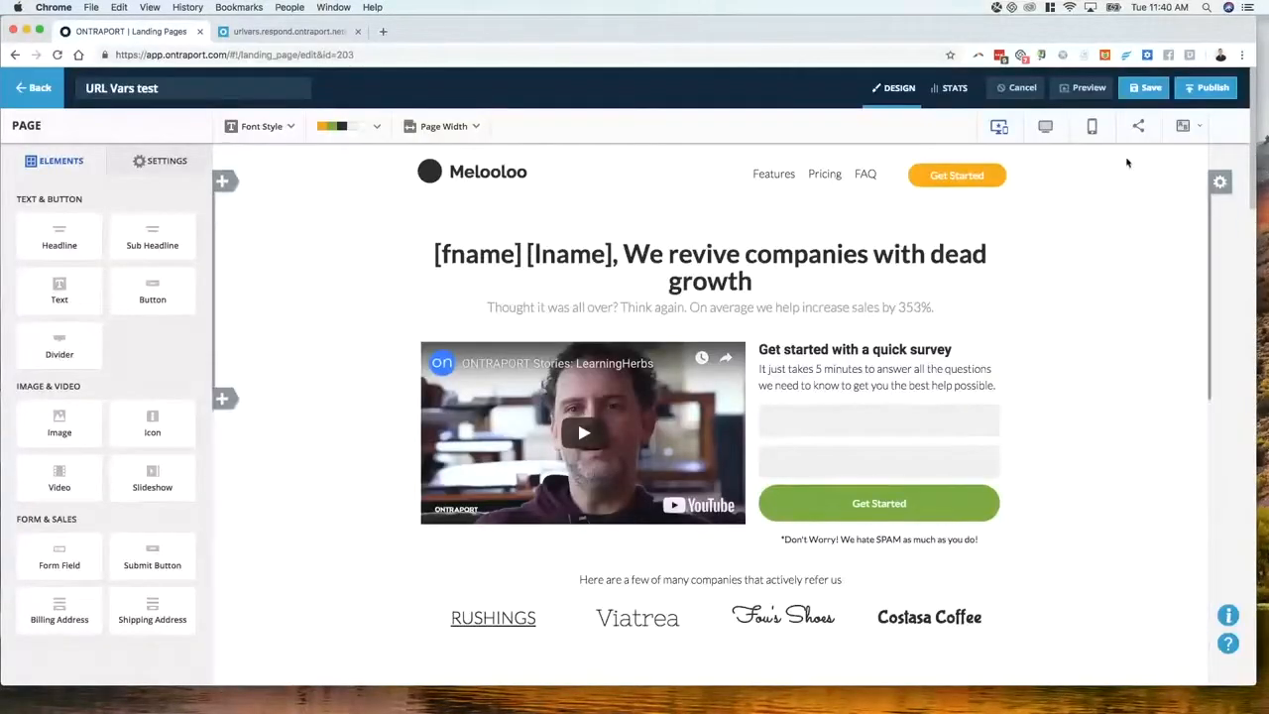
pyautogui.click(1141, 91)
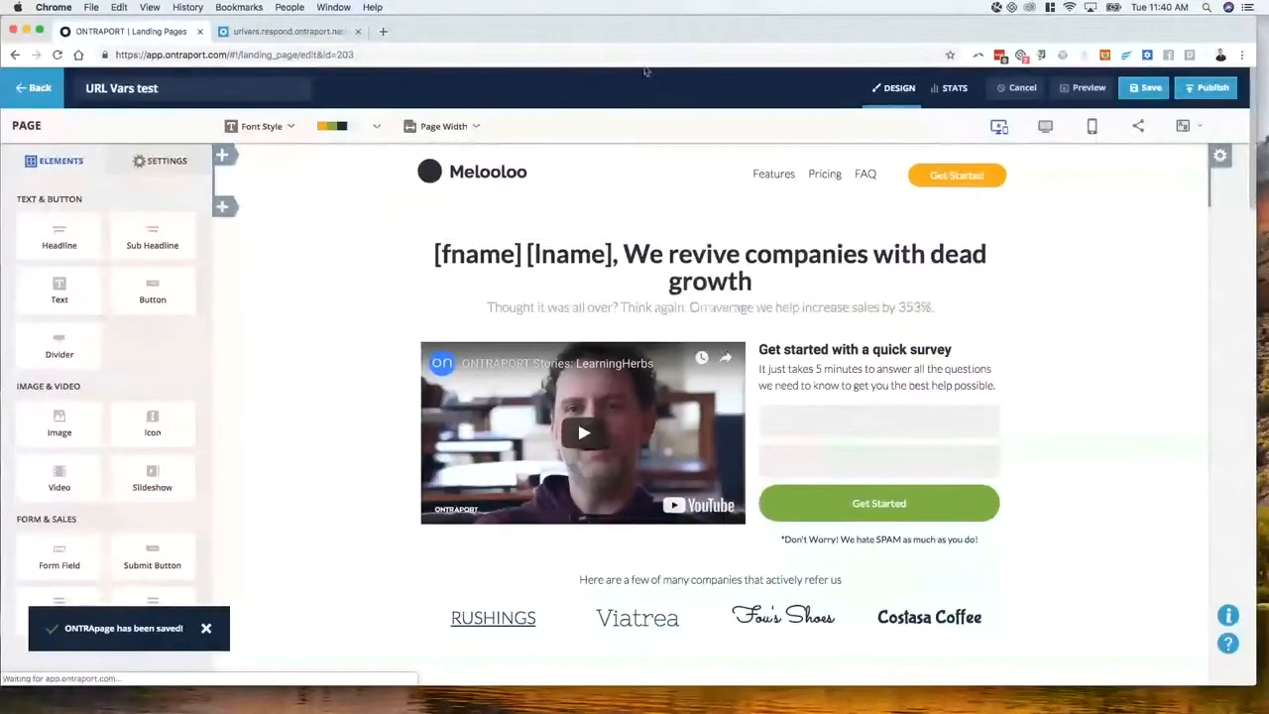
# Reload the live page and confirm the headline now shows the URL's first and last name
pyautogui.click(283, 31)
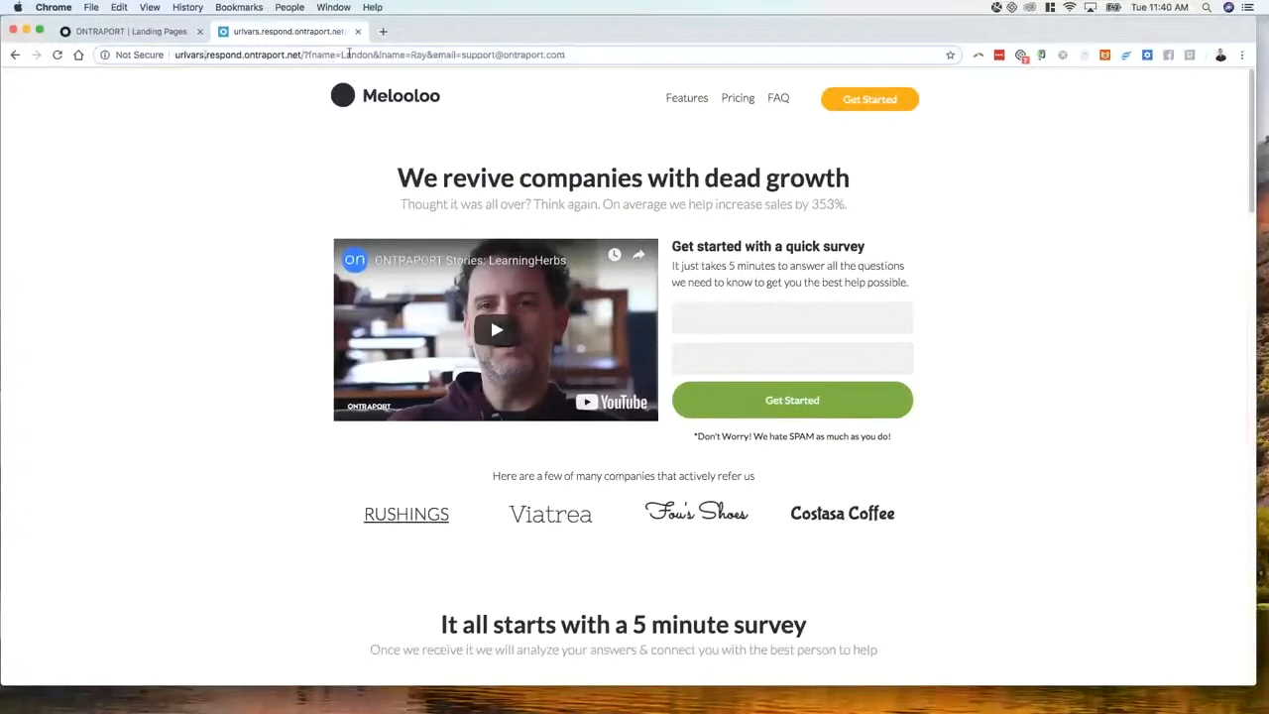
pyautogui.click(58, 55)
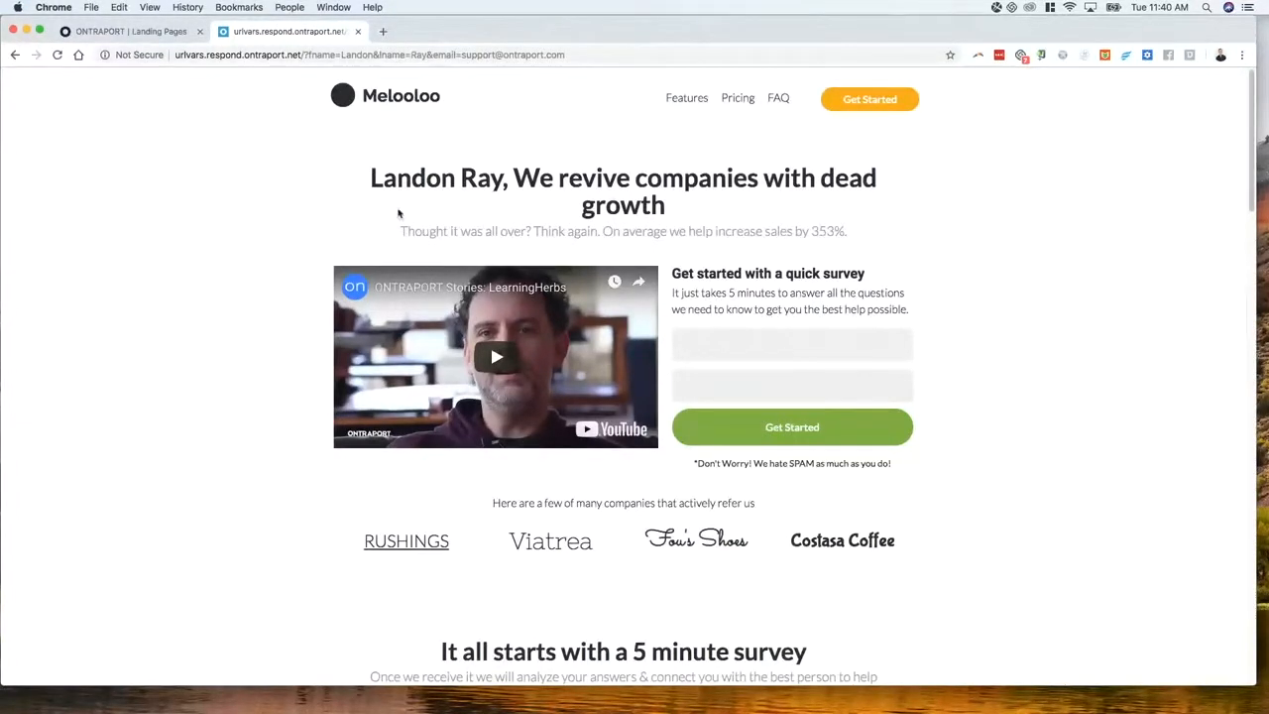
pyautogui.moveTo(369, 180); pyautogui.dragTo(501, 180)
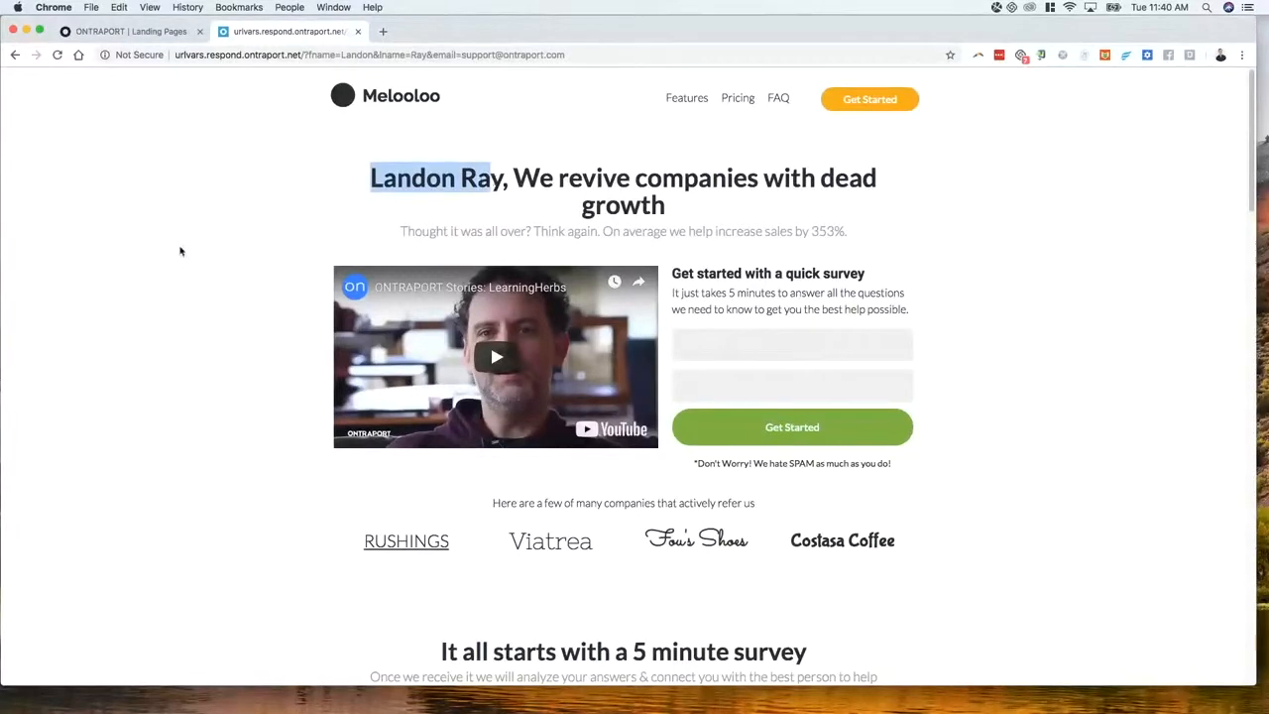
pyautogui.click(178, 251)
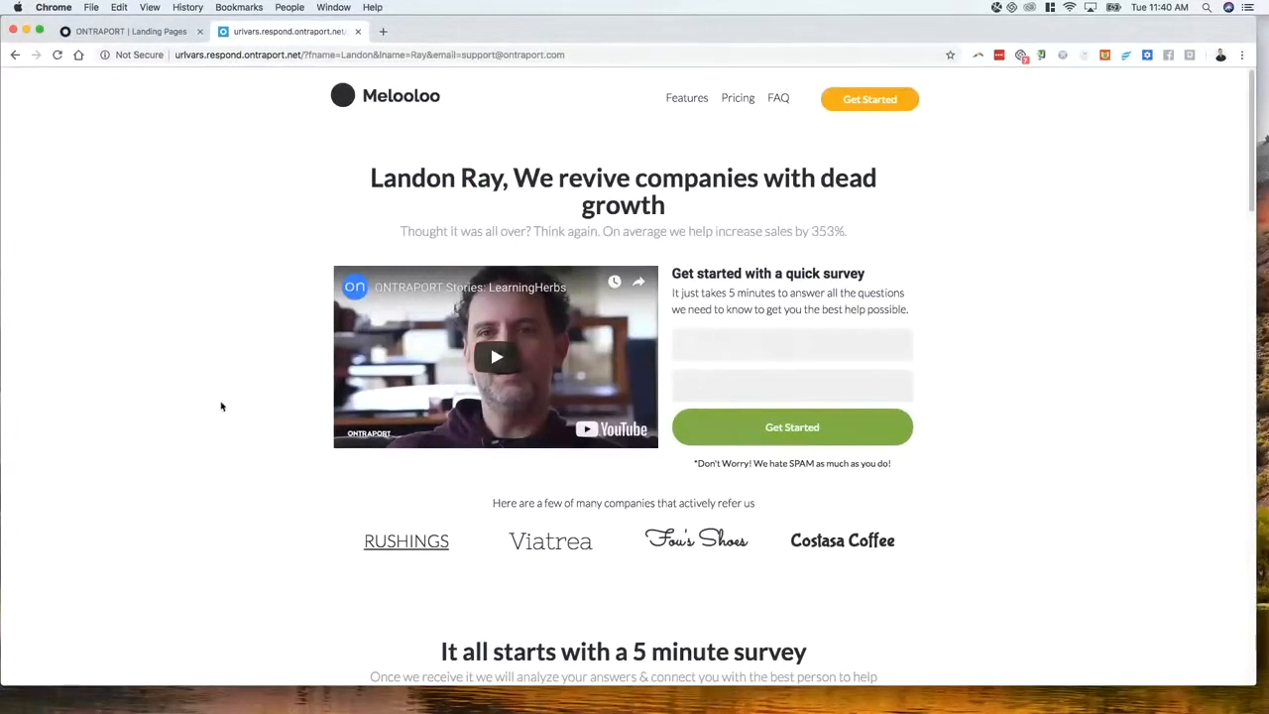
pyautogui.scroll(-1, 292, 370)
pyautogui.click(129, 30)
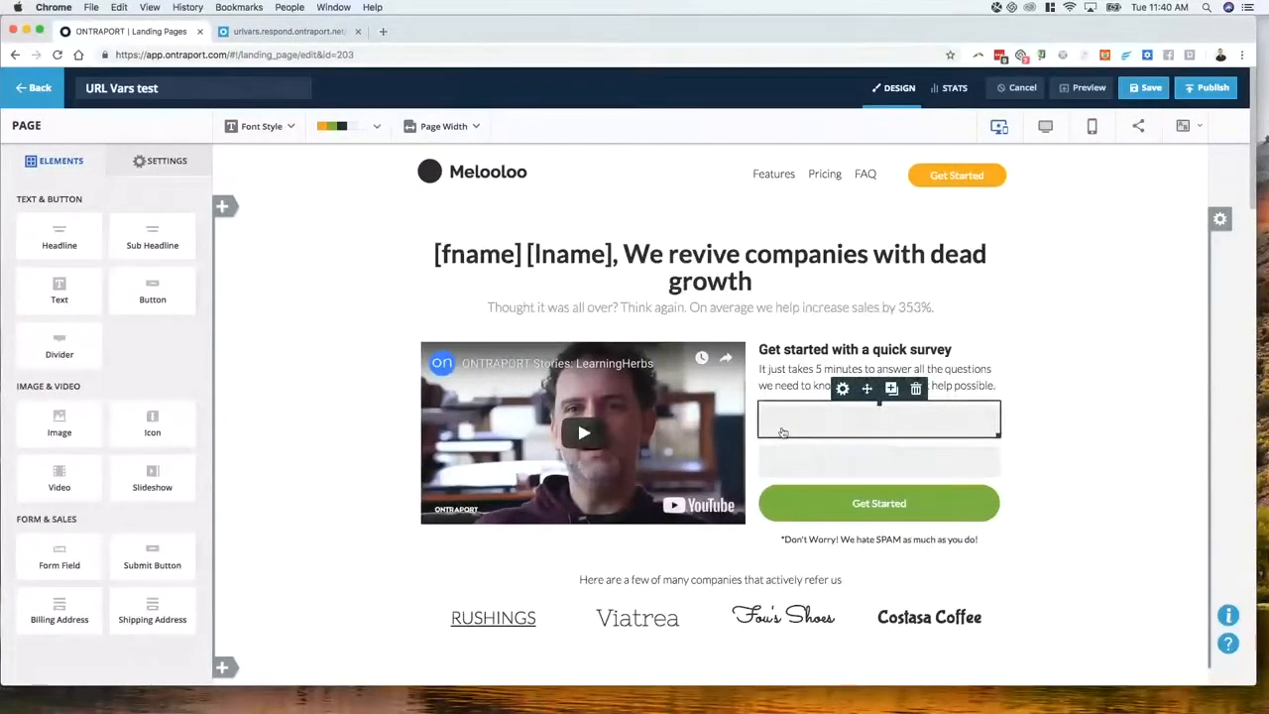
# Set the first name field's advanced prefill value to [fname]
pyautogui.scroll(-1, 1041, 476)
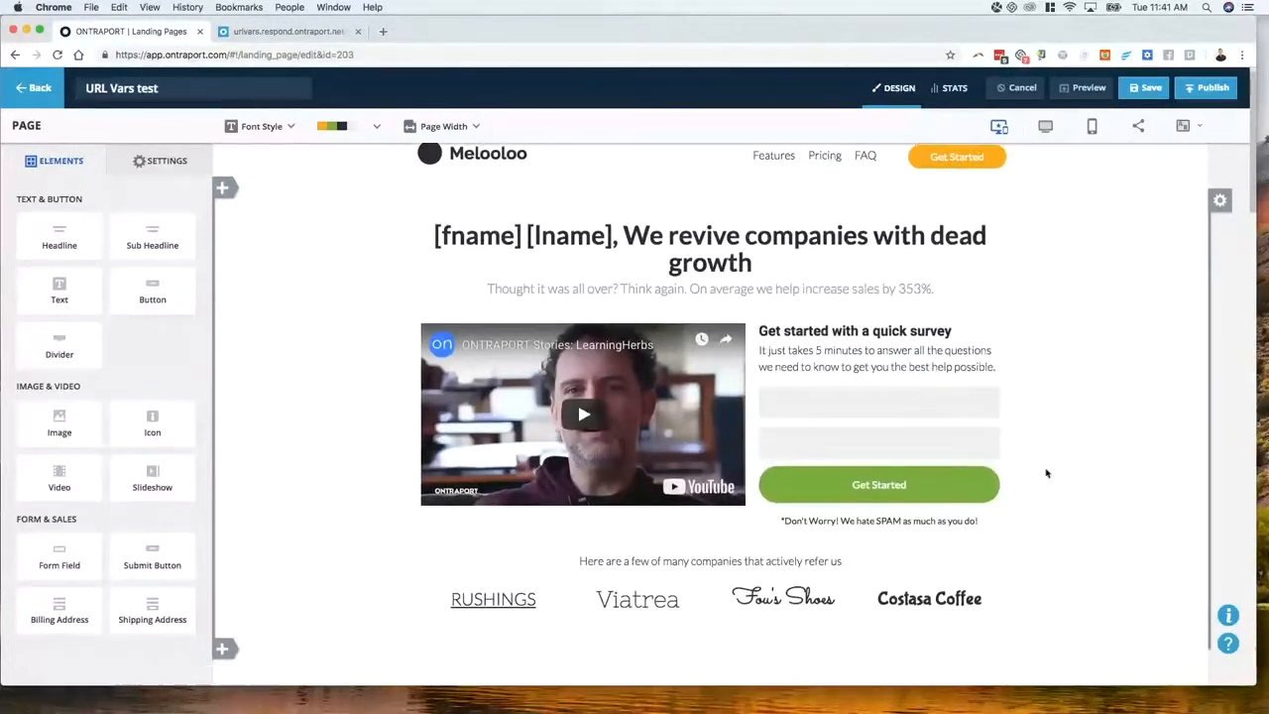
pyautogui.click(847, 411)
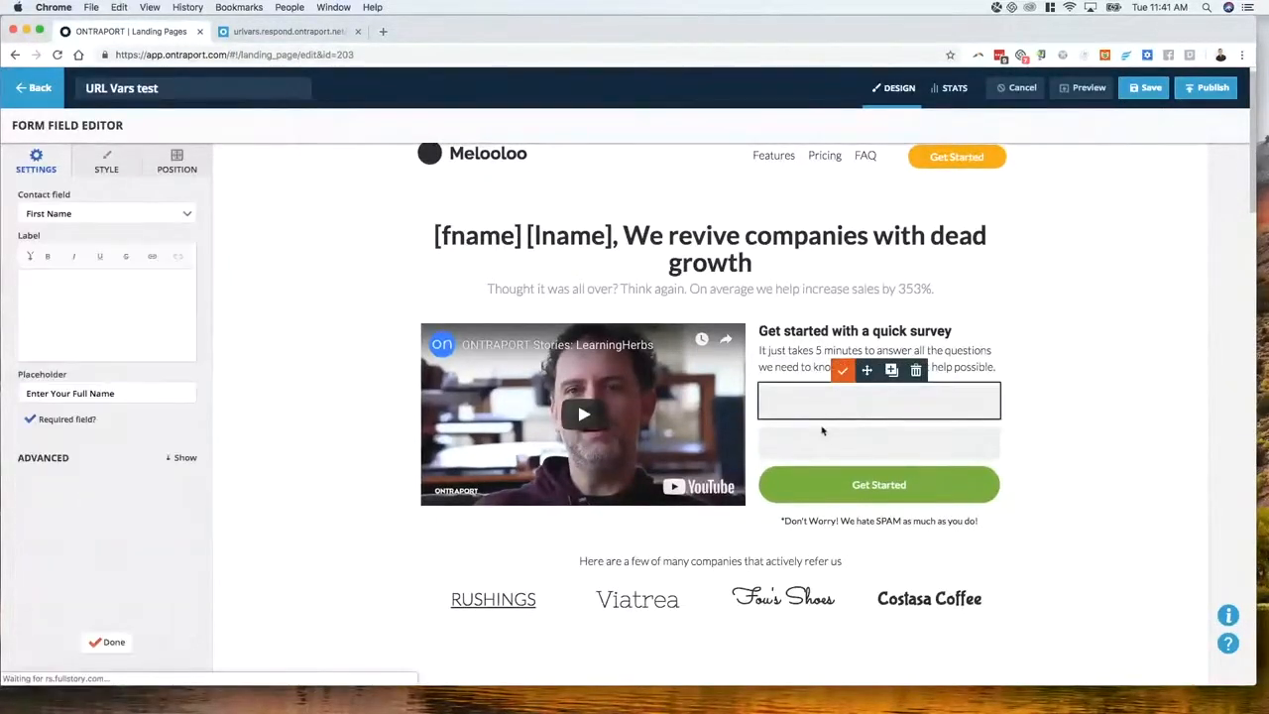
pyautogui.click(868, 446)
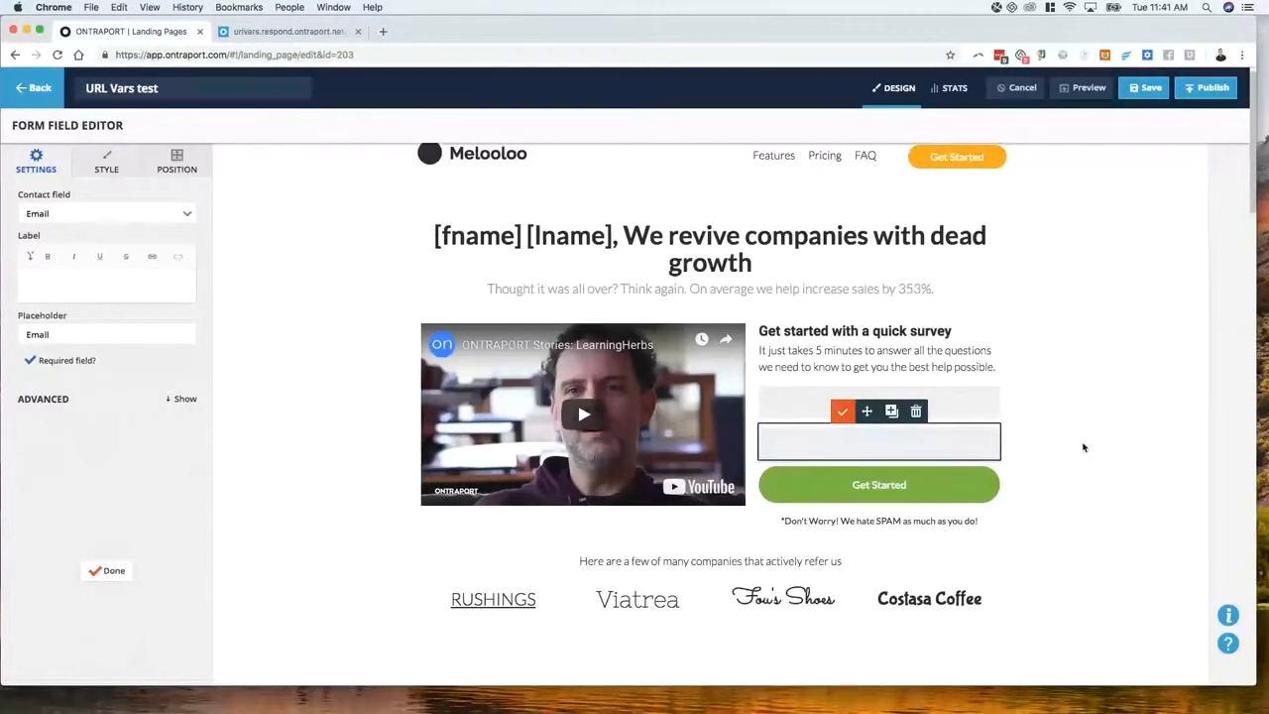
pyautogui.click(1044, 451)
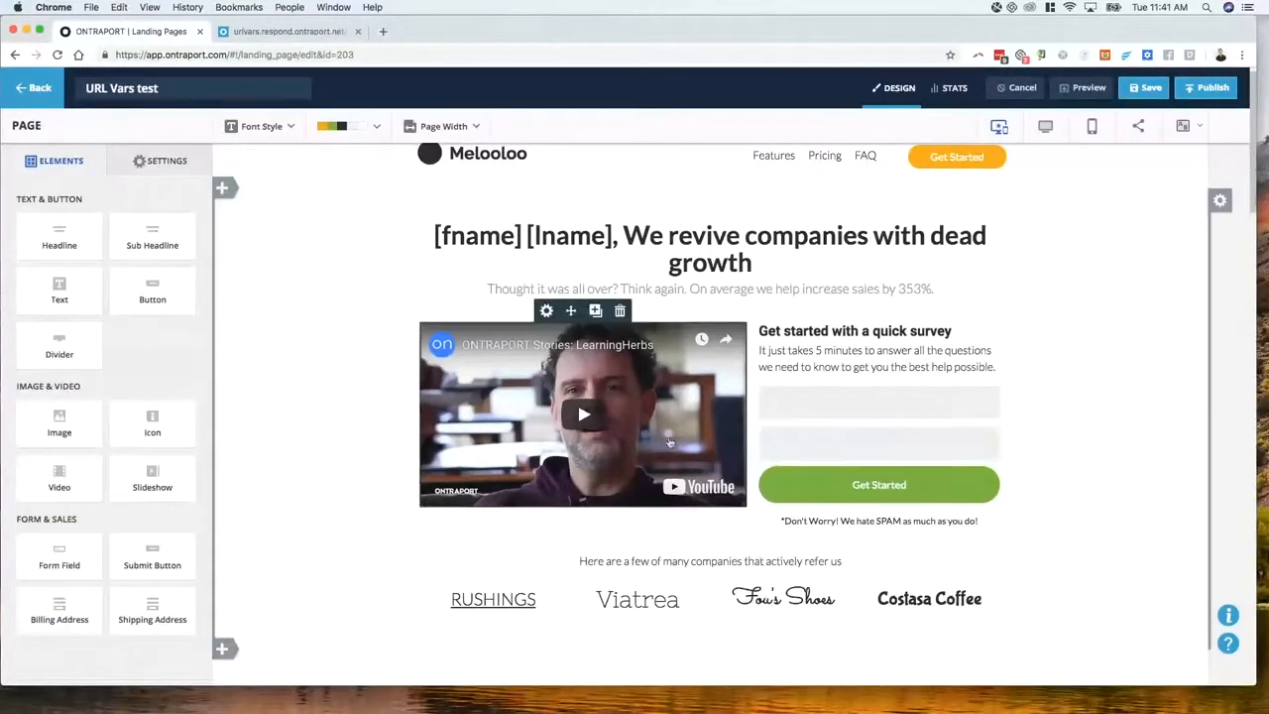
pyautogui.click(809, 413)
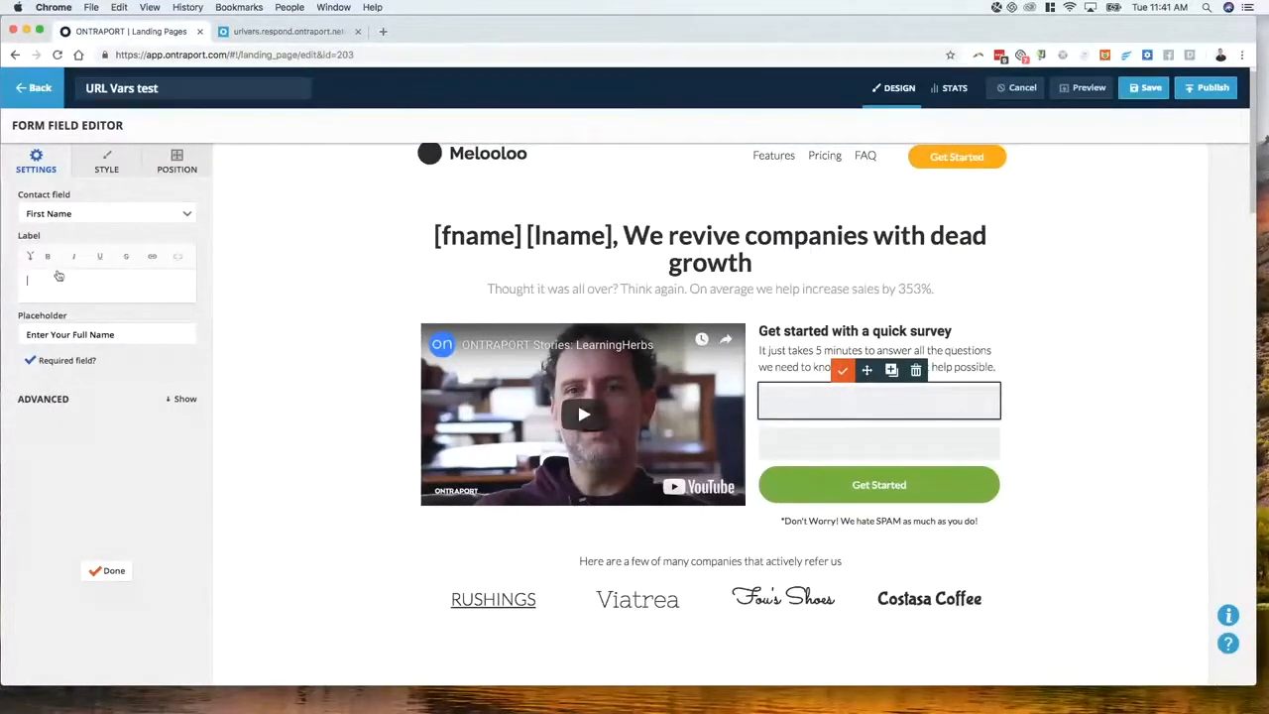
pyautogui.click(45, 398)
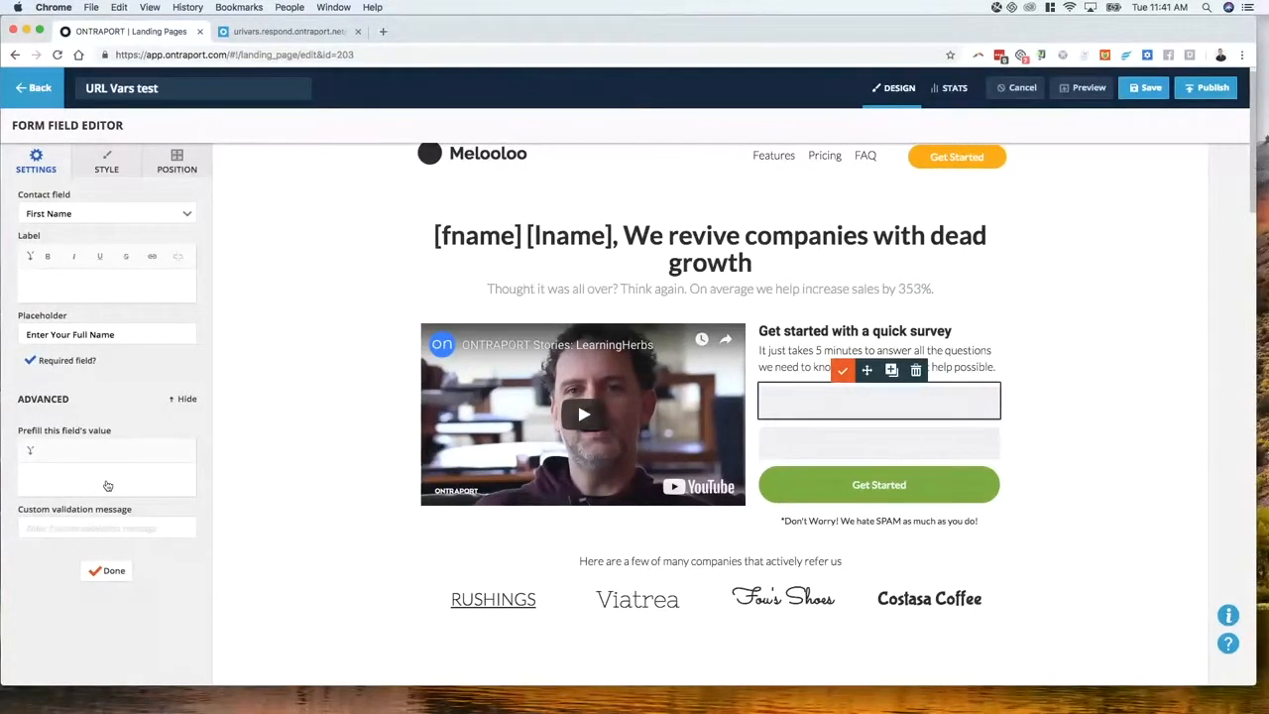
pyautogui.write('[fname]')
pyautogui.click(112, 571)
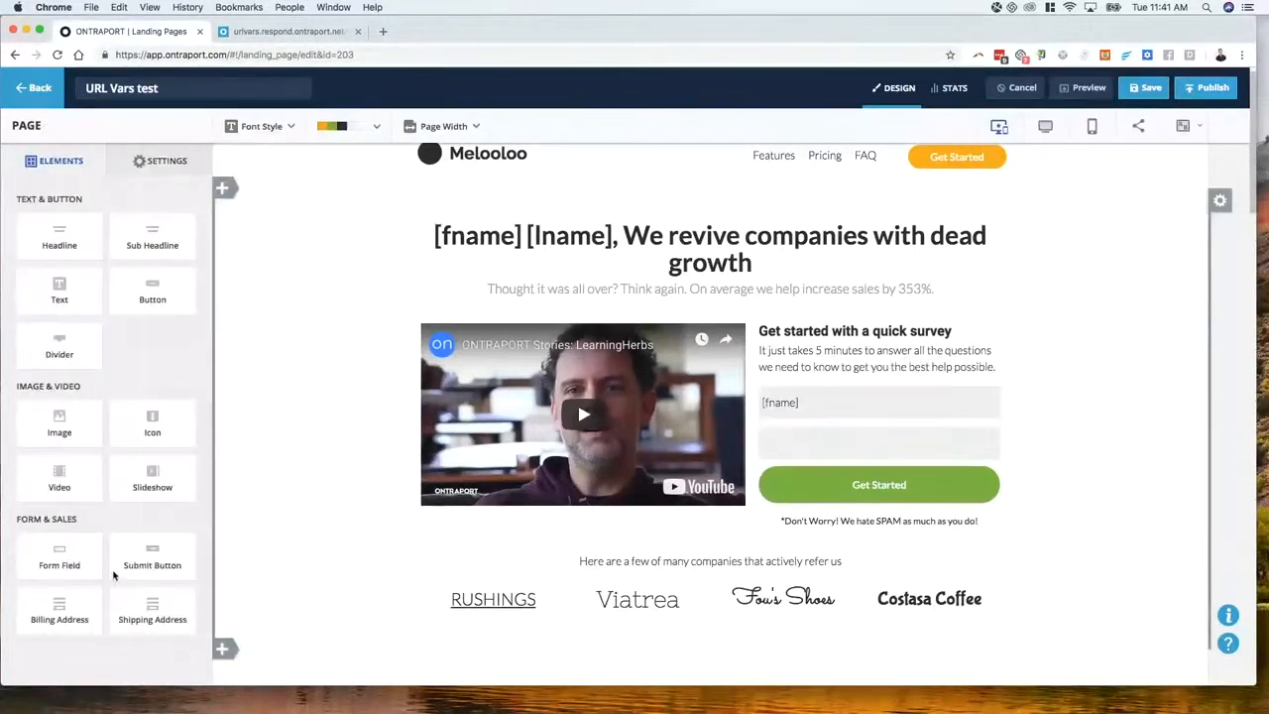
# Set the Email field's advanced prefill value to [email]
pyautogui.click(782, 458)
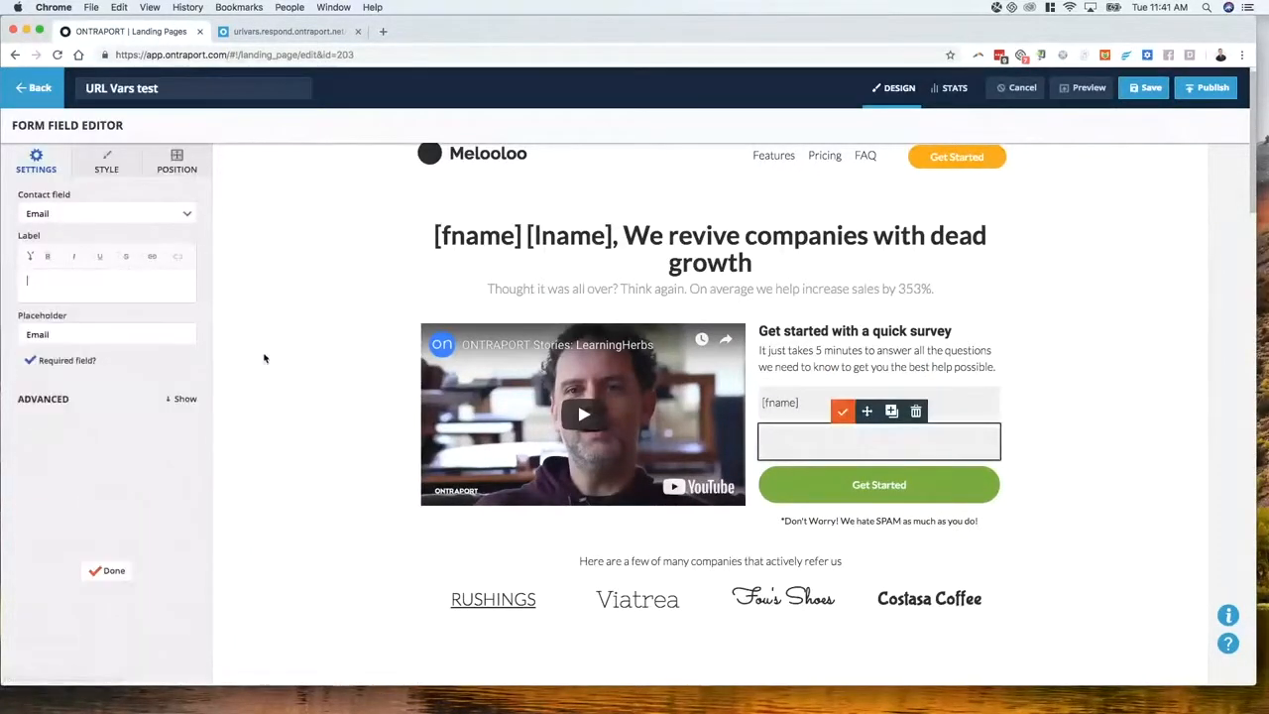
pyautogui.click(46, 400)
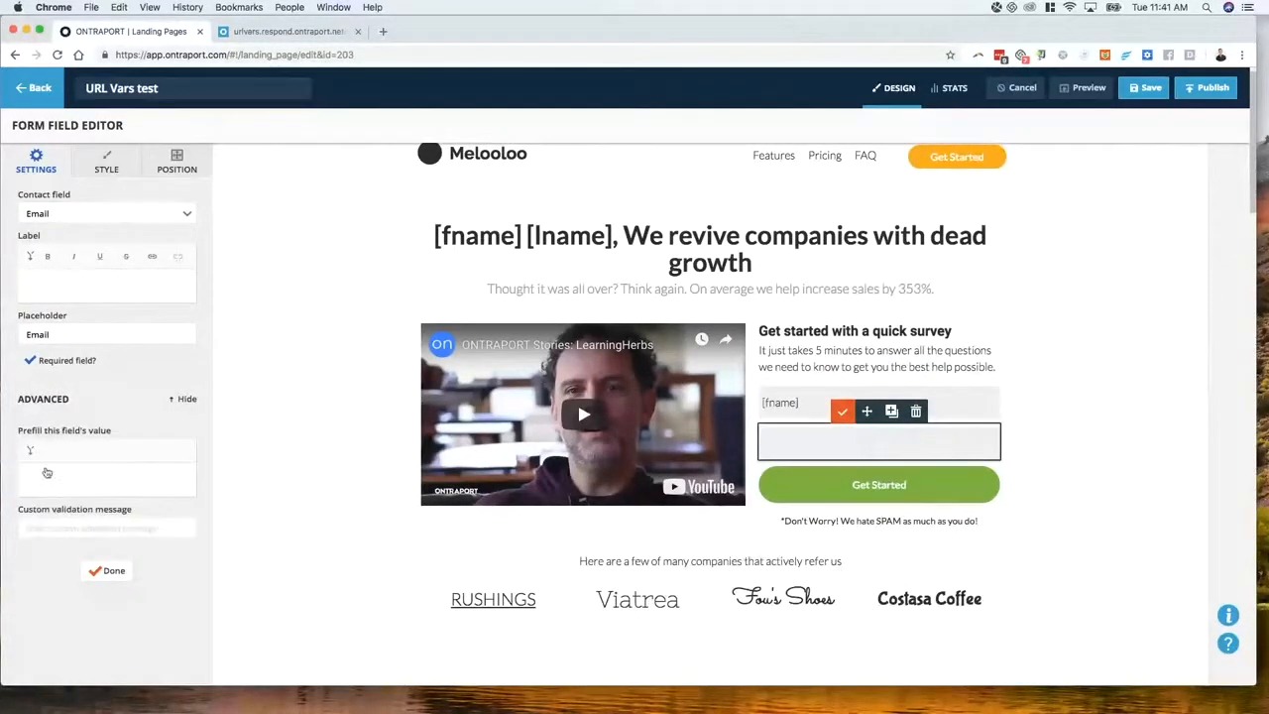
pyautogui.click(39, 476)
pyautogui.write('[email]')
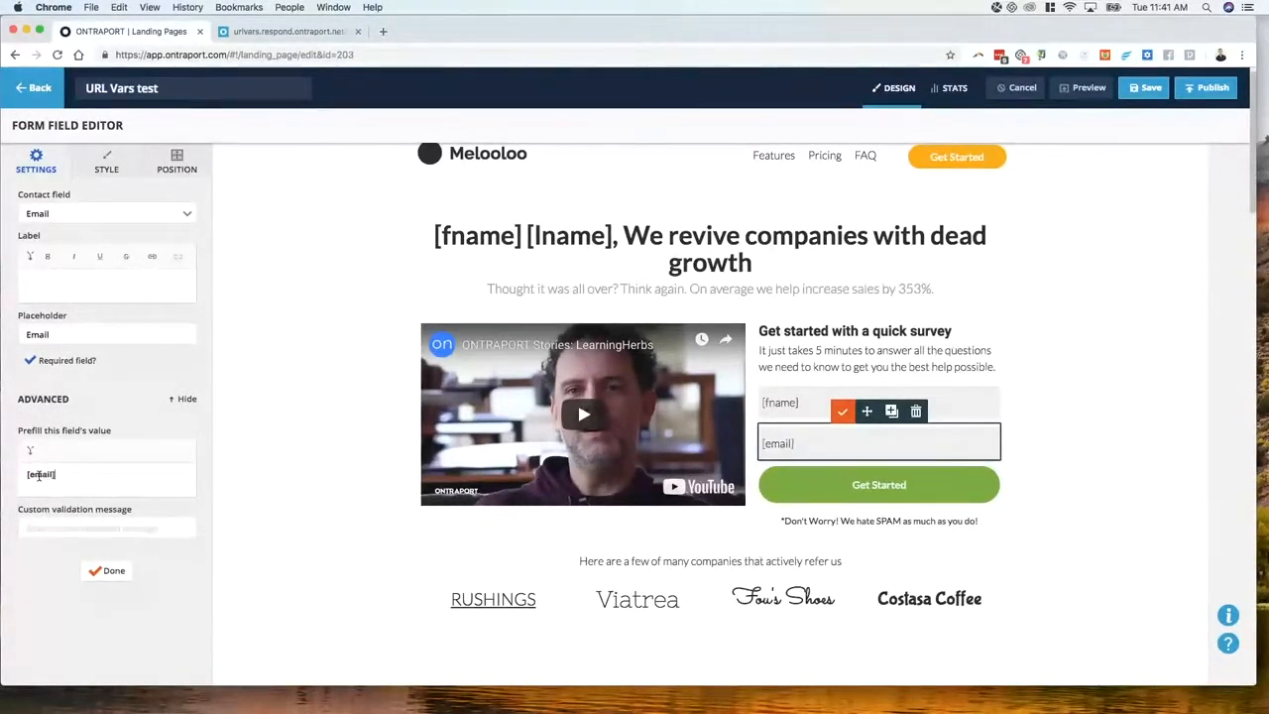
pyautogui.click(111, 571)
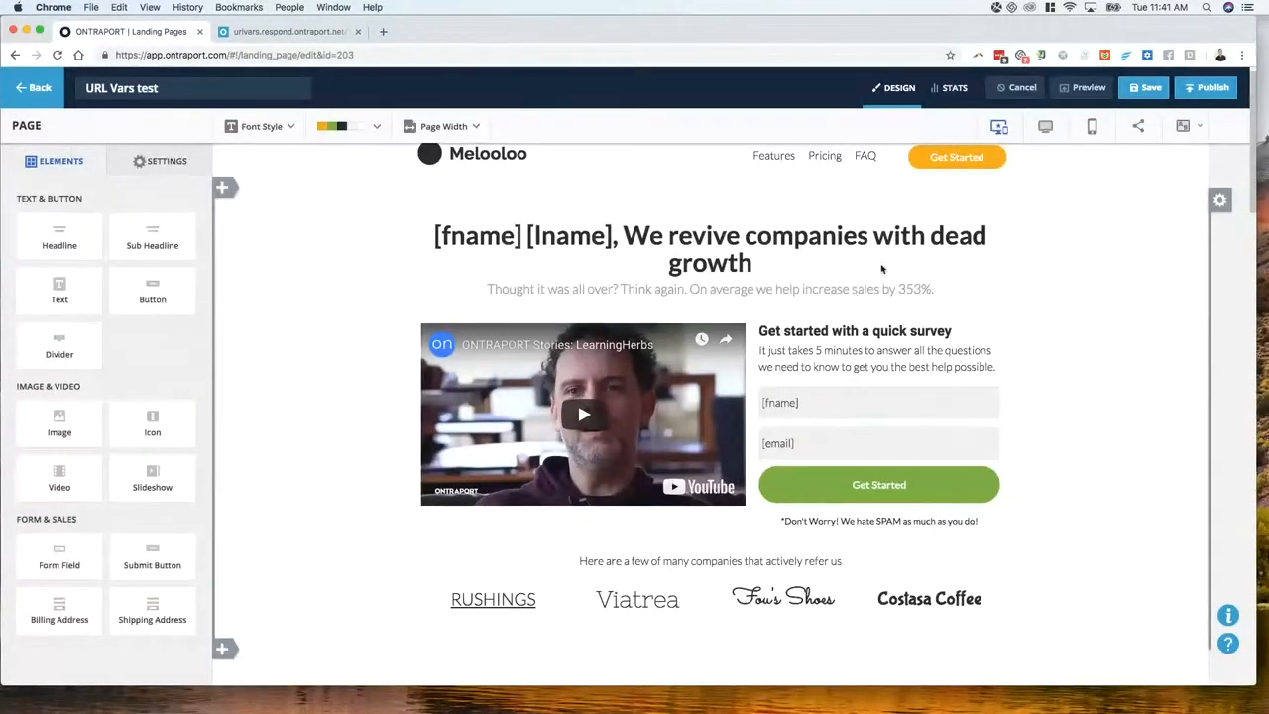
# Save the page and reload the live version to see the URL's first name and email prefilled
pyautogui.click(1145, 89)
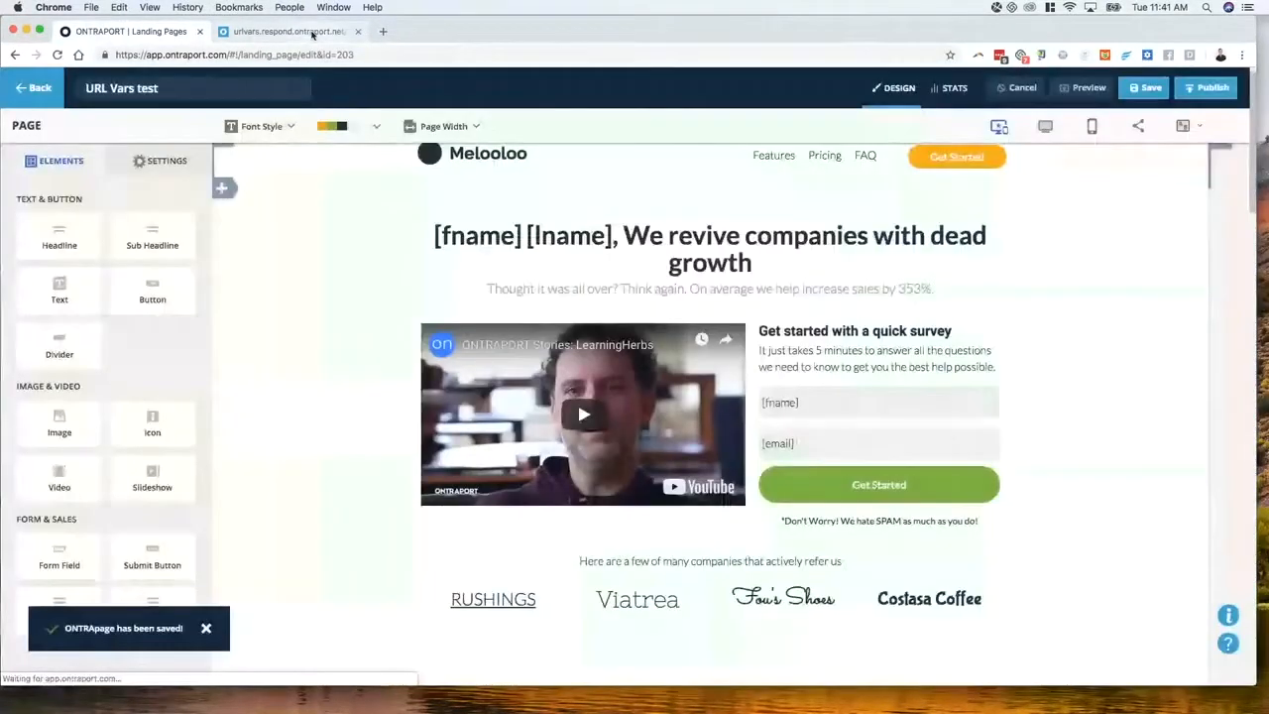
pyautogui.click(287, 31)
pyautogui.click(57, 55)
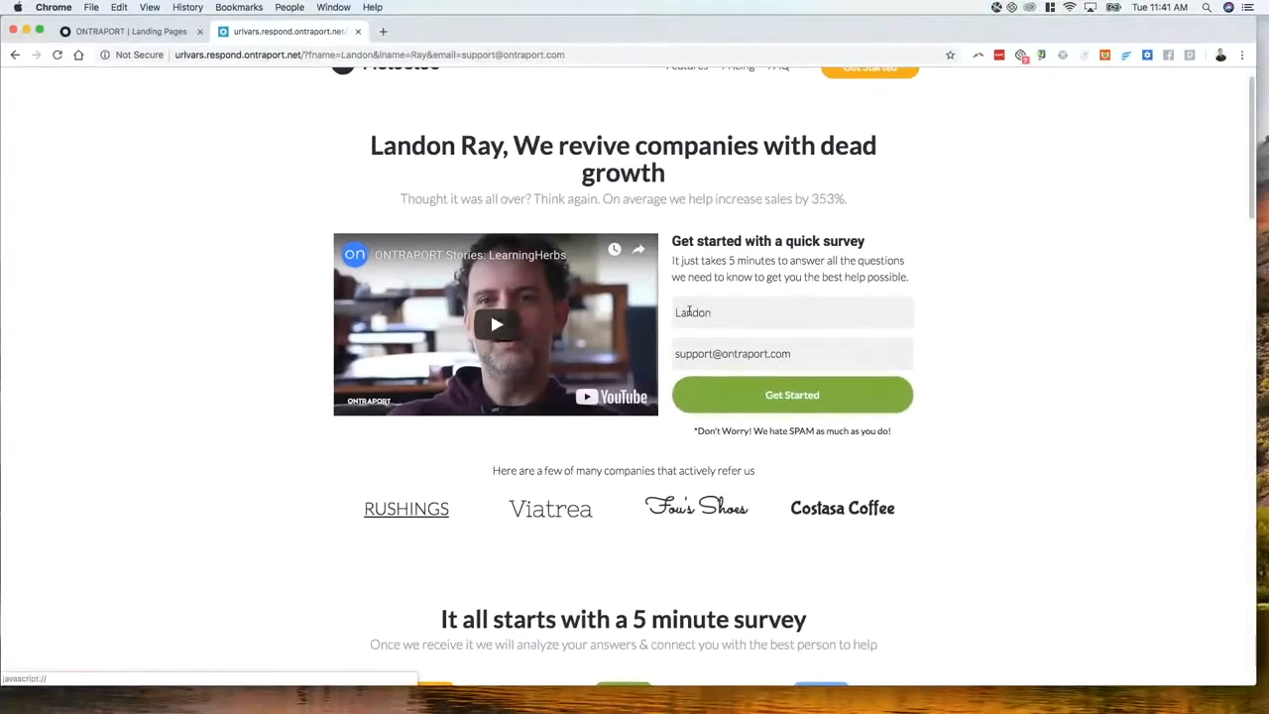
pyautogui.moveTo(678, 354); pyautogui.dragTo(793, 358)
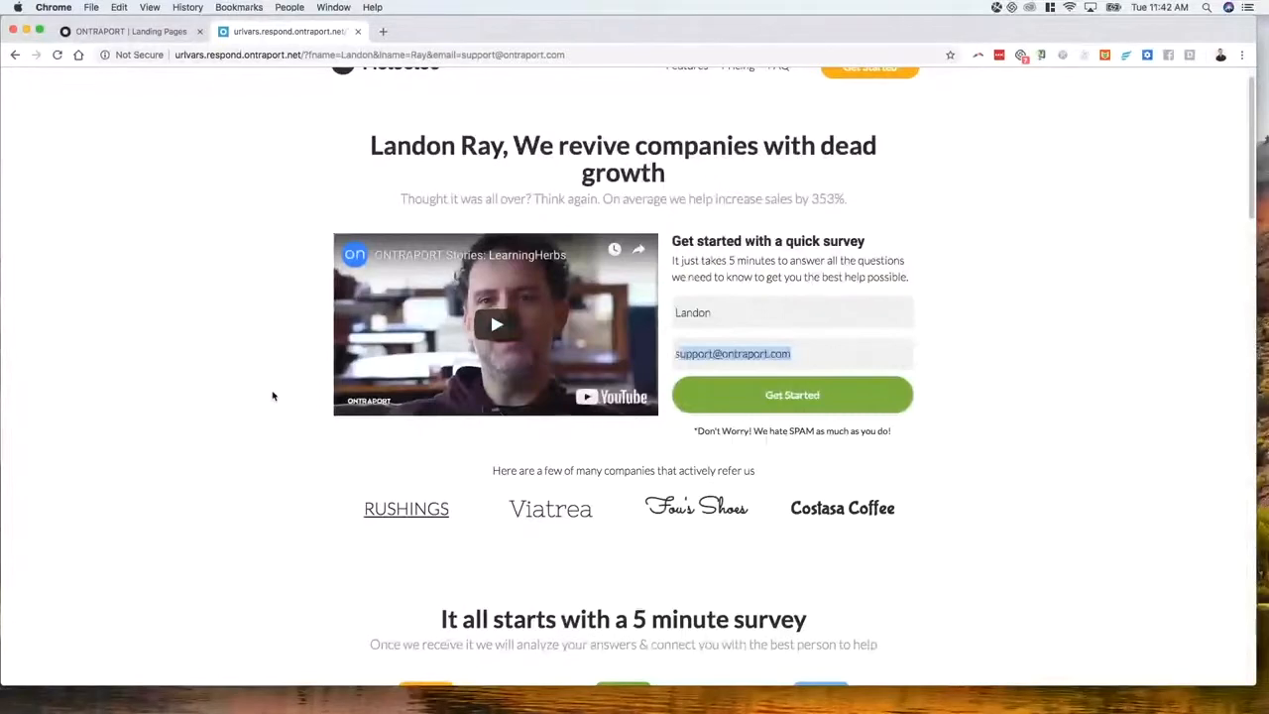
# Replace the first name field with a Notes field, clearing its copied email prefill value
pyautogui.click(118, 35)
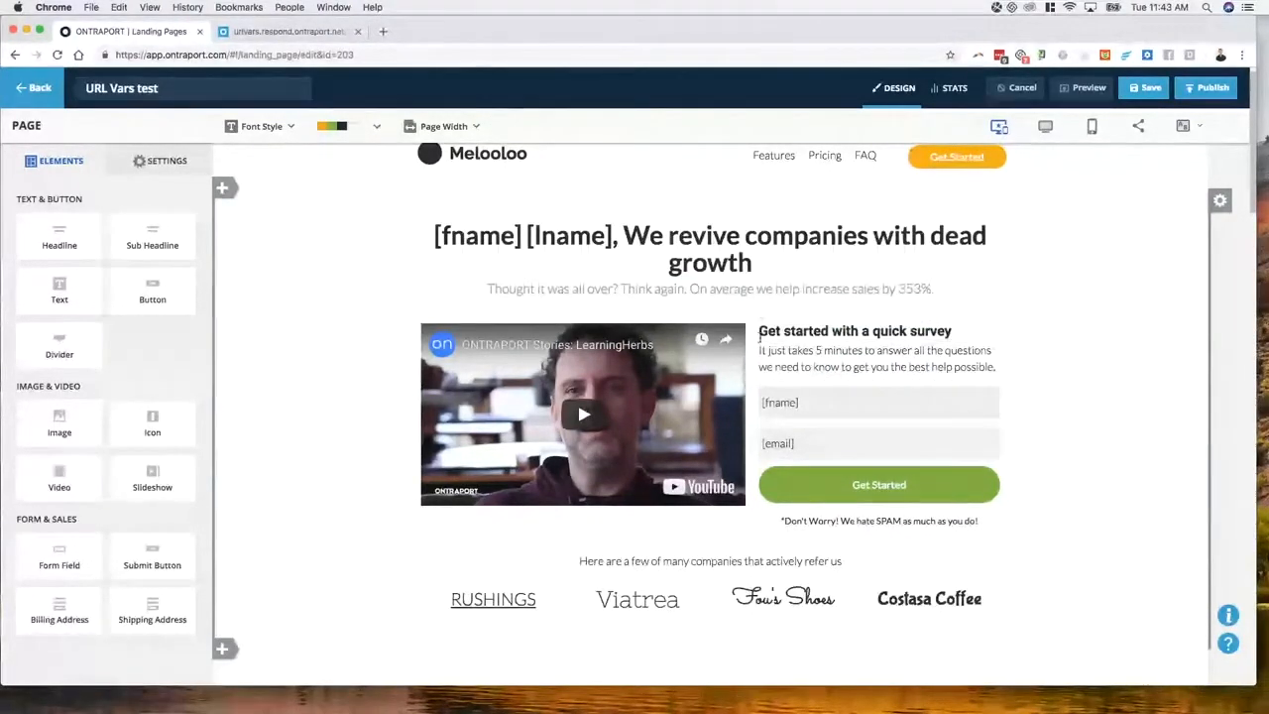
pyautogui.scroll(-1, 635, 584)
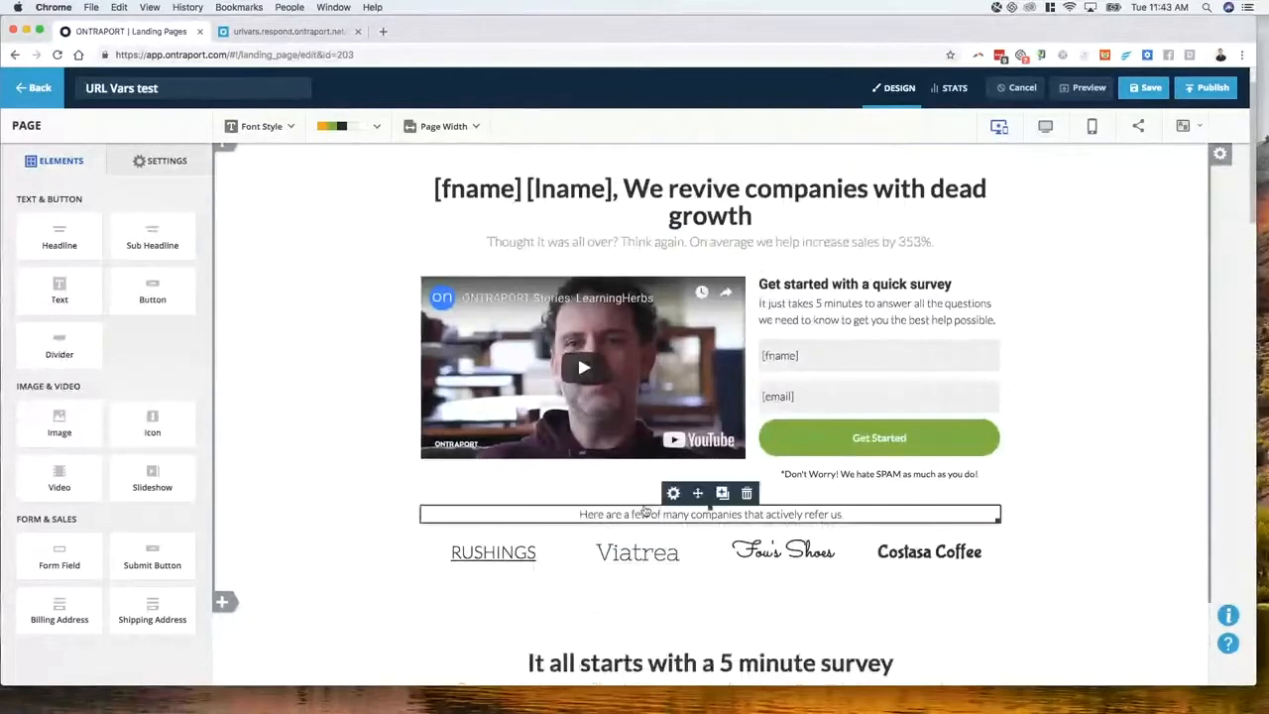
pyautogui.scroll(2, 773, 476)
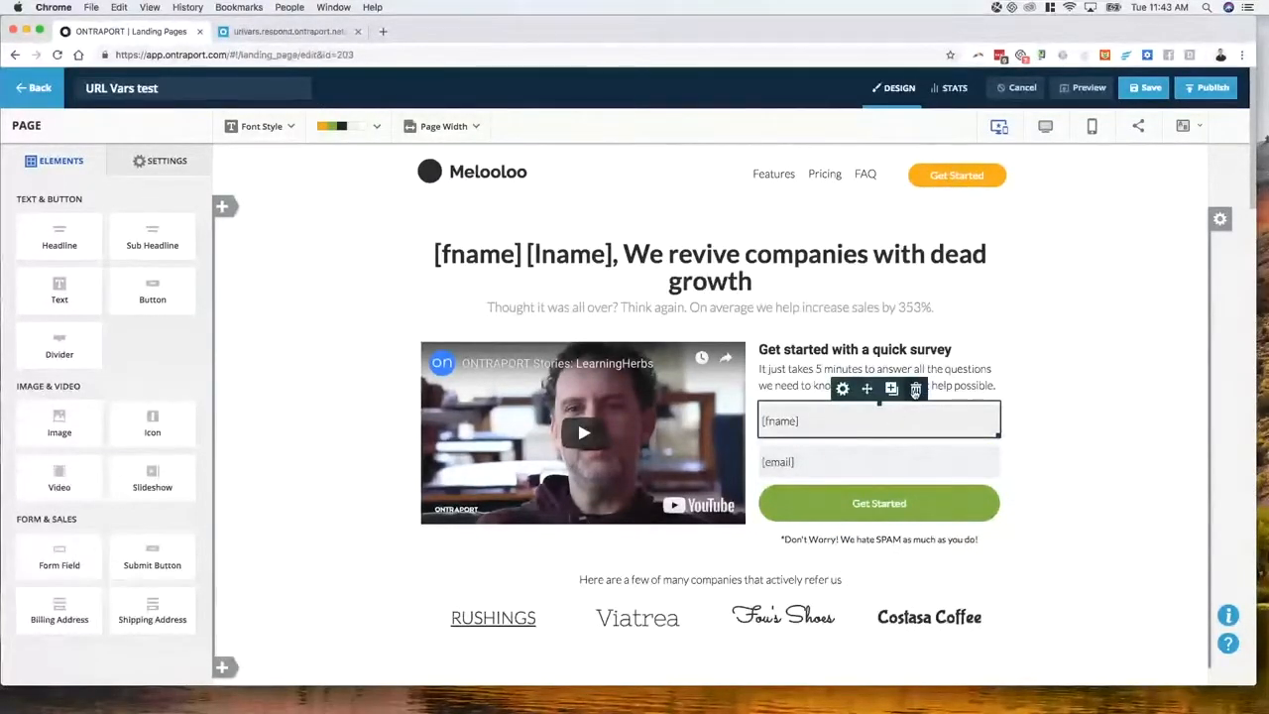
pyautogui.click(915, 388)
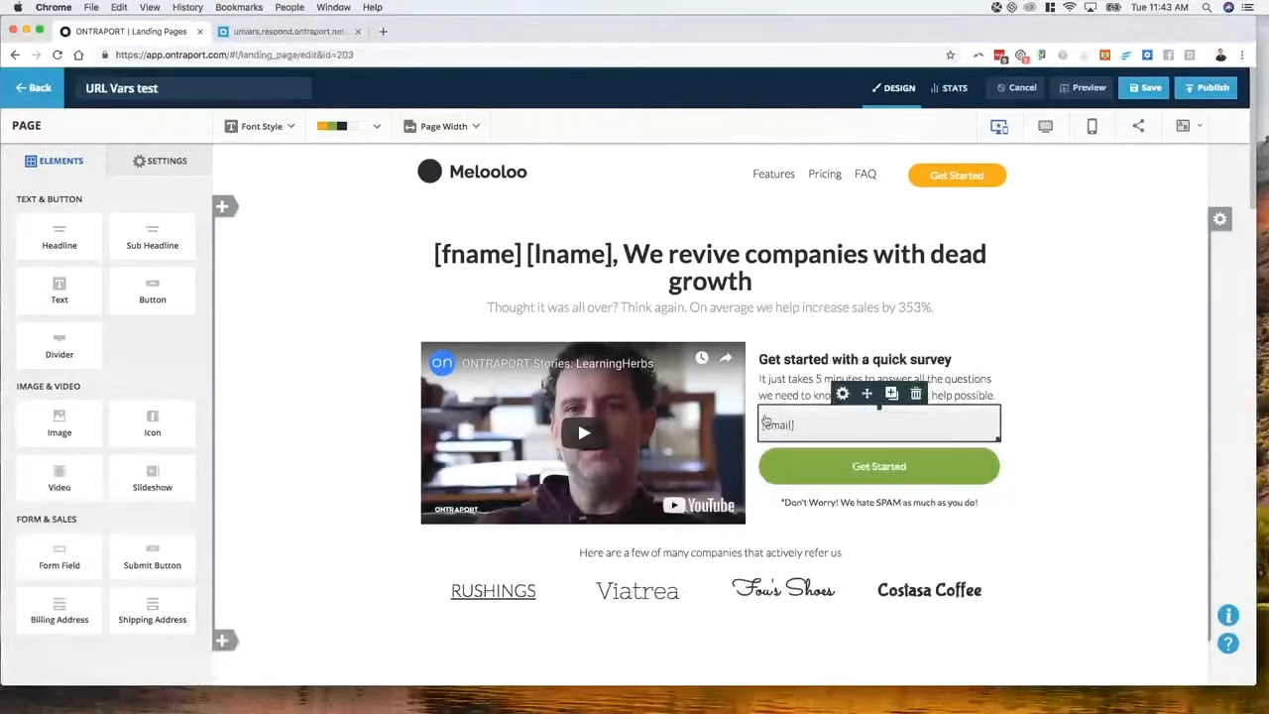
pyautogui.click(867, 395)
pyautogui.click(636, 309)
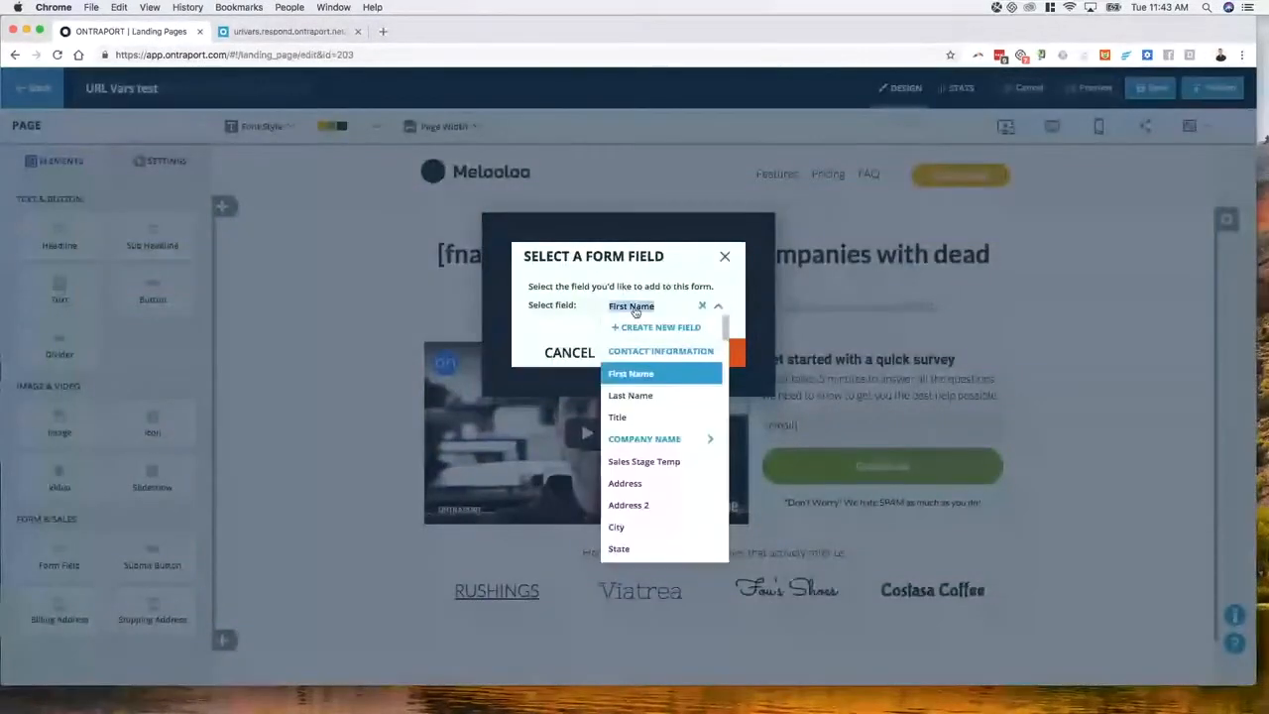
pyautogui.write('note')
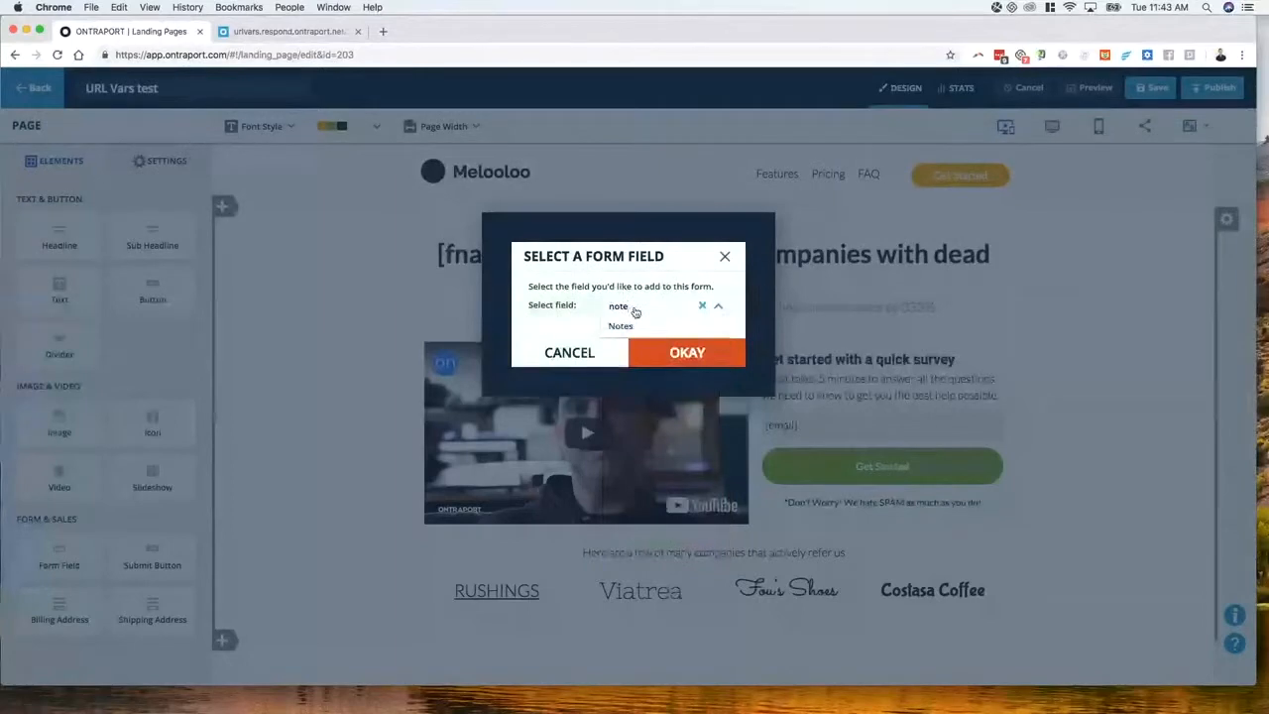
pyautogui.press('Return')
pyautogui.click(687, 352)
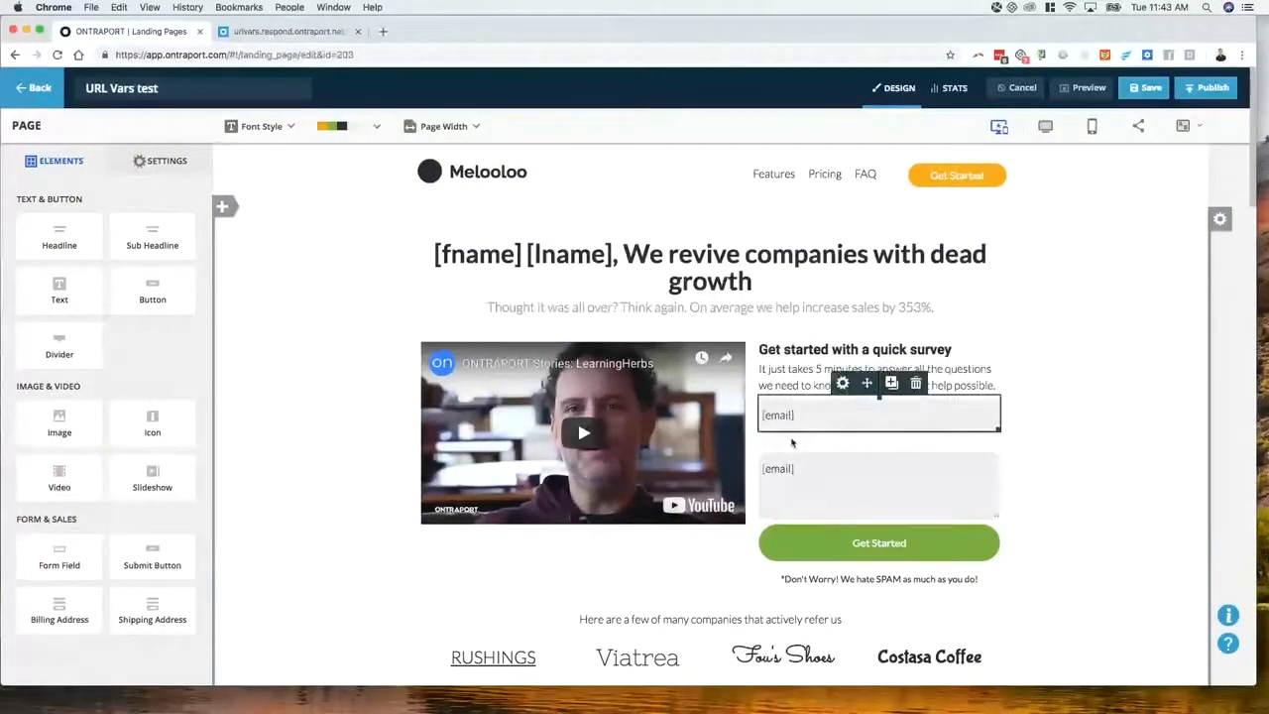
pyautogui.click(799, 476)
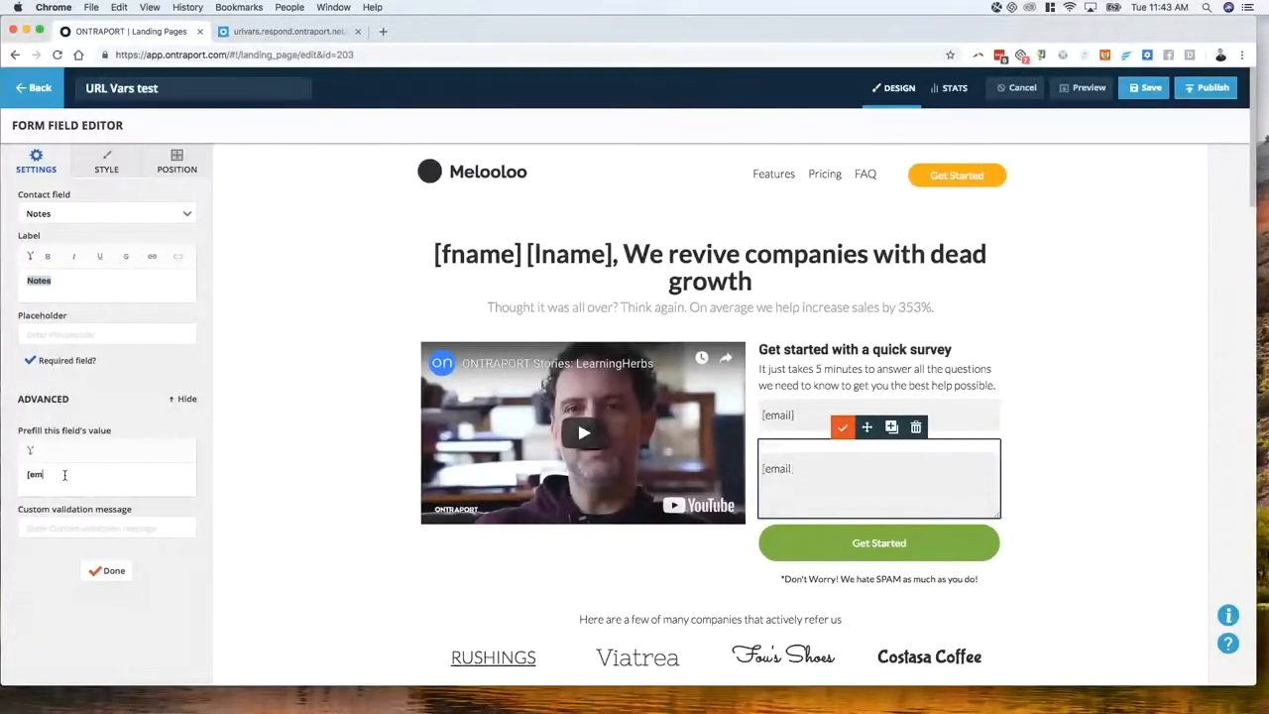
pyautogui.press('BackSpace')
pyautogui.press('BackSpace')
pyautogui.press('BackSpace')
pyautogui.click(114, 570)
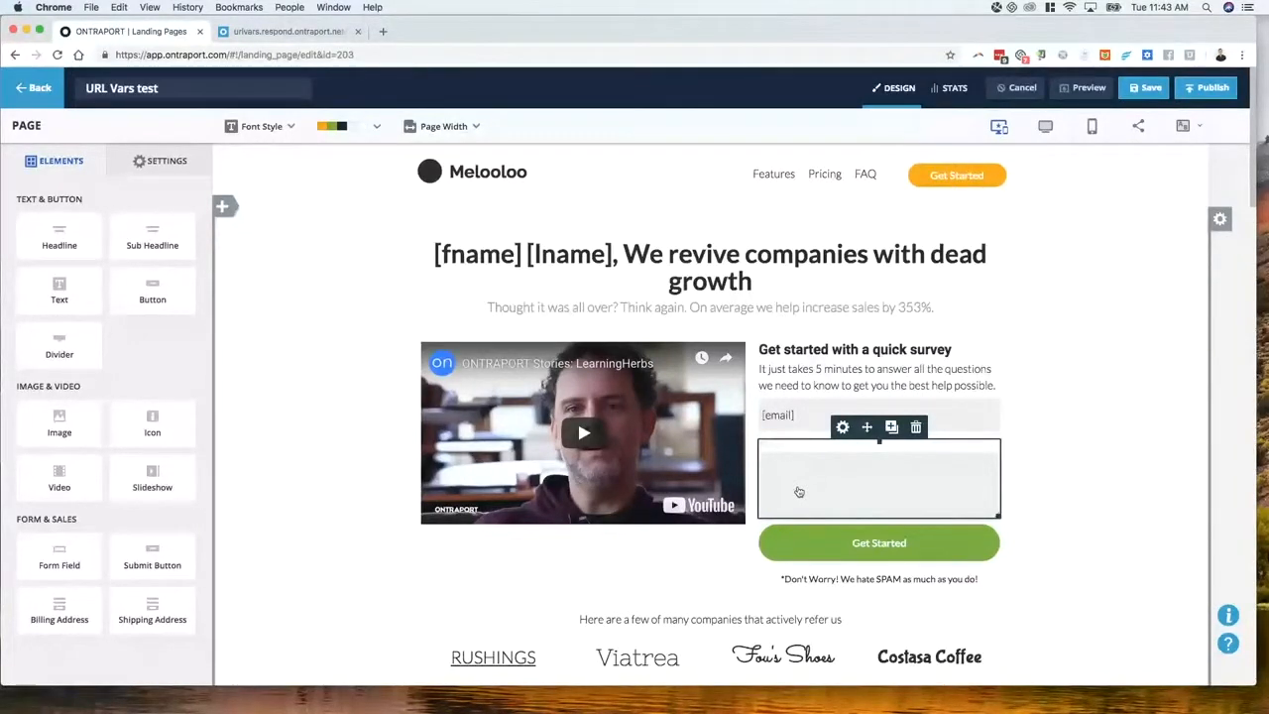
# Remove the Notes label and give the box the placeholder 'Let us know what you think!'
pyautogui.click(761, 491)
pyautogui.doubleClick(73, 281)
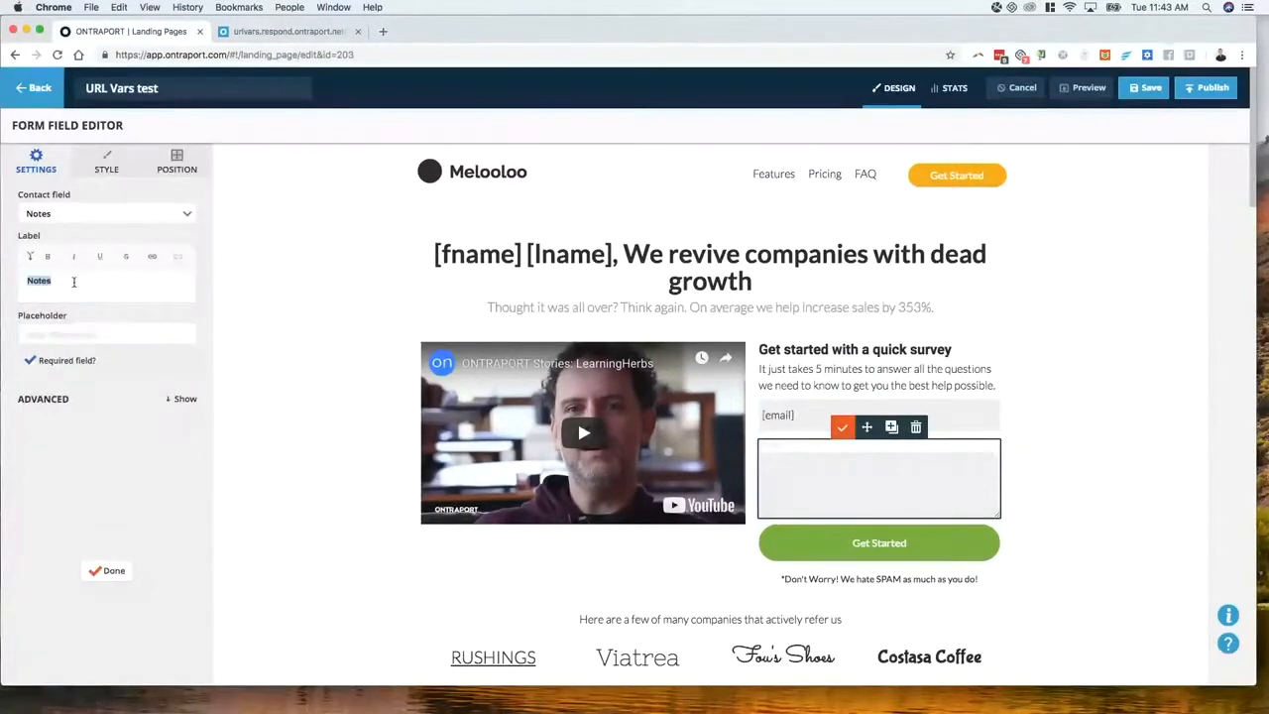
pyautogui.click(64, 336)
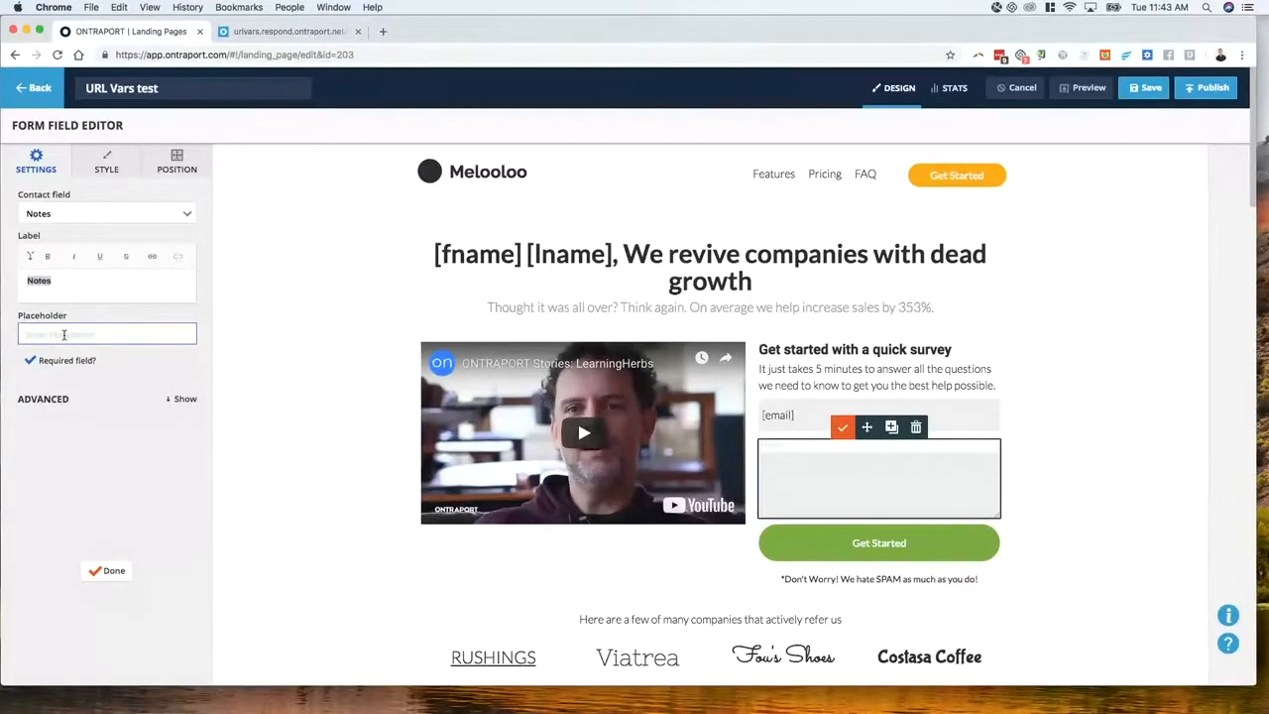
pyautogui.rightClick(81, 281)
pyautogui.click(99, 345)
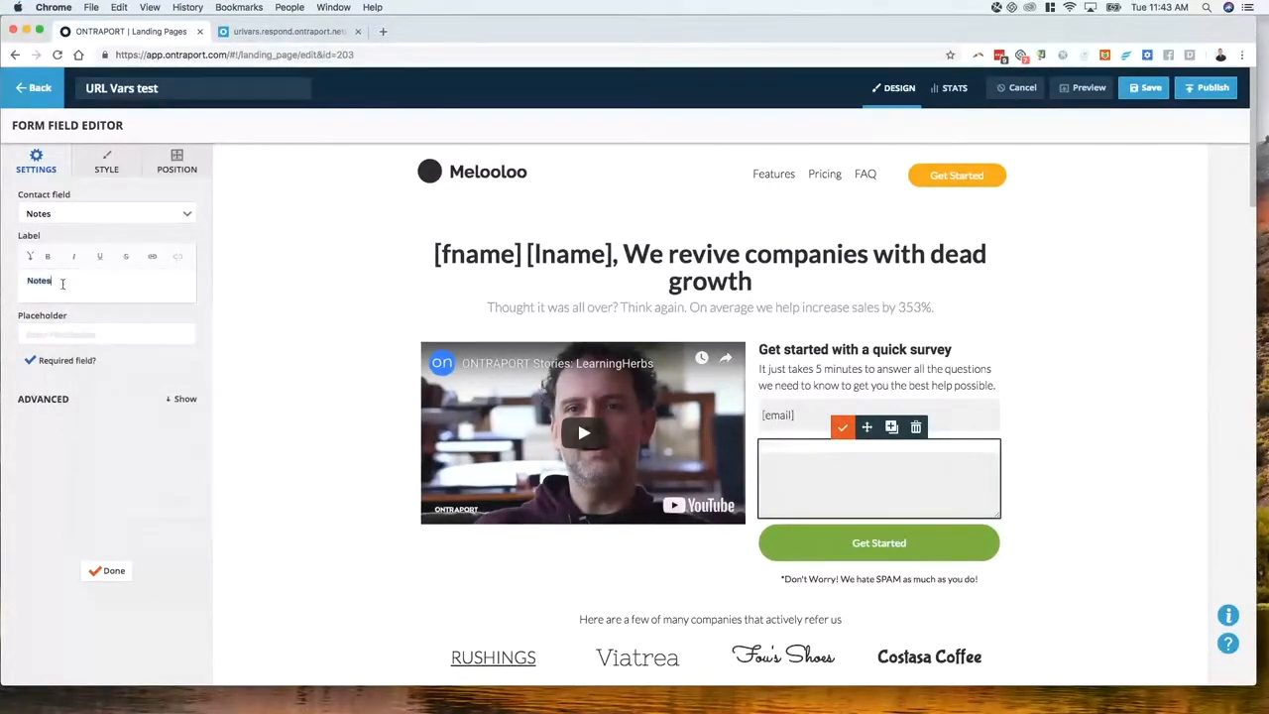
pyautogui.rightClick(57, 332)
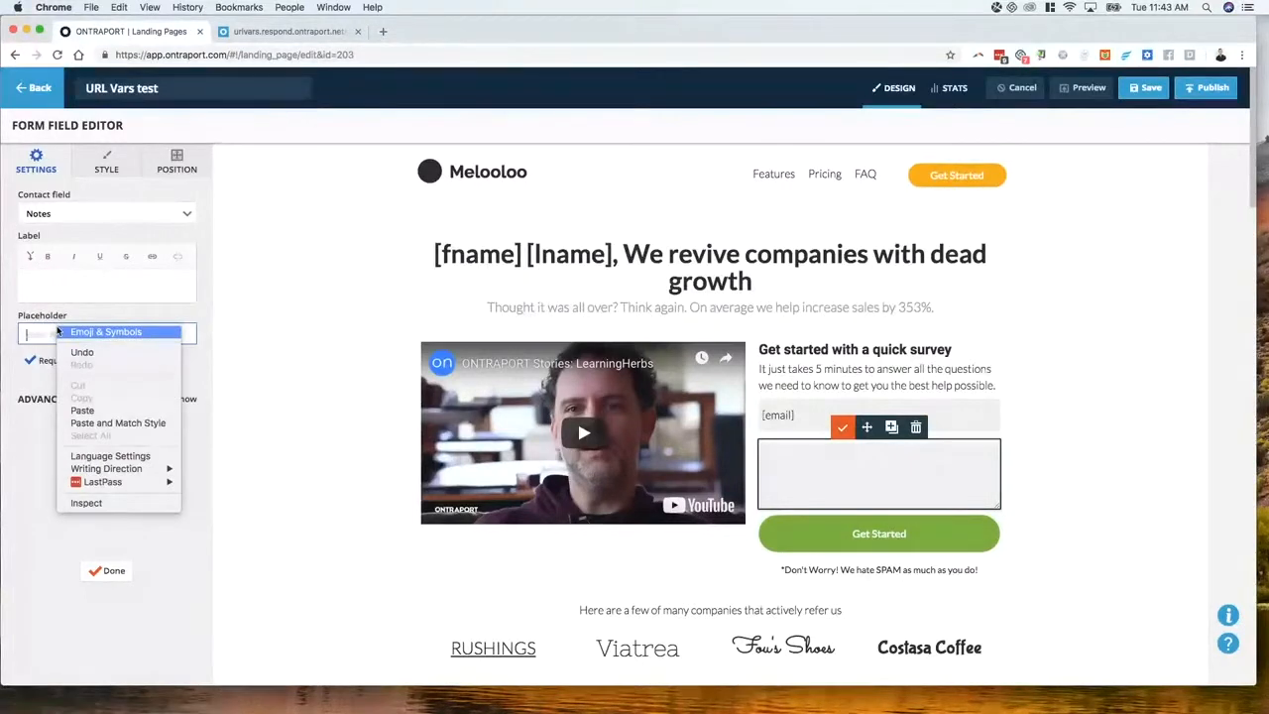
pyautogui.click(82, 410)
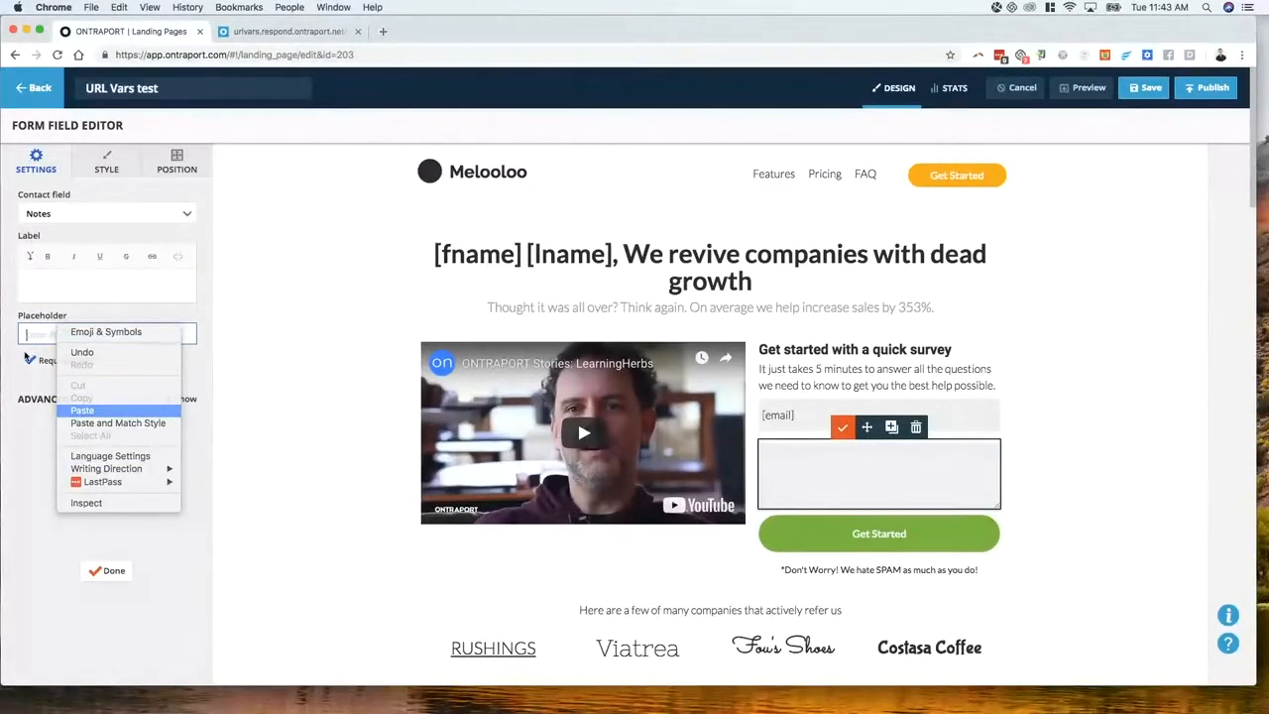
pyautogui.write('Le')
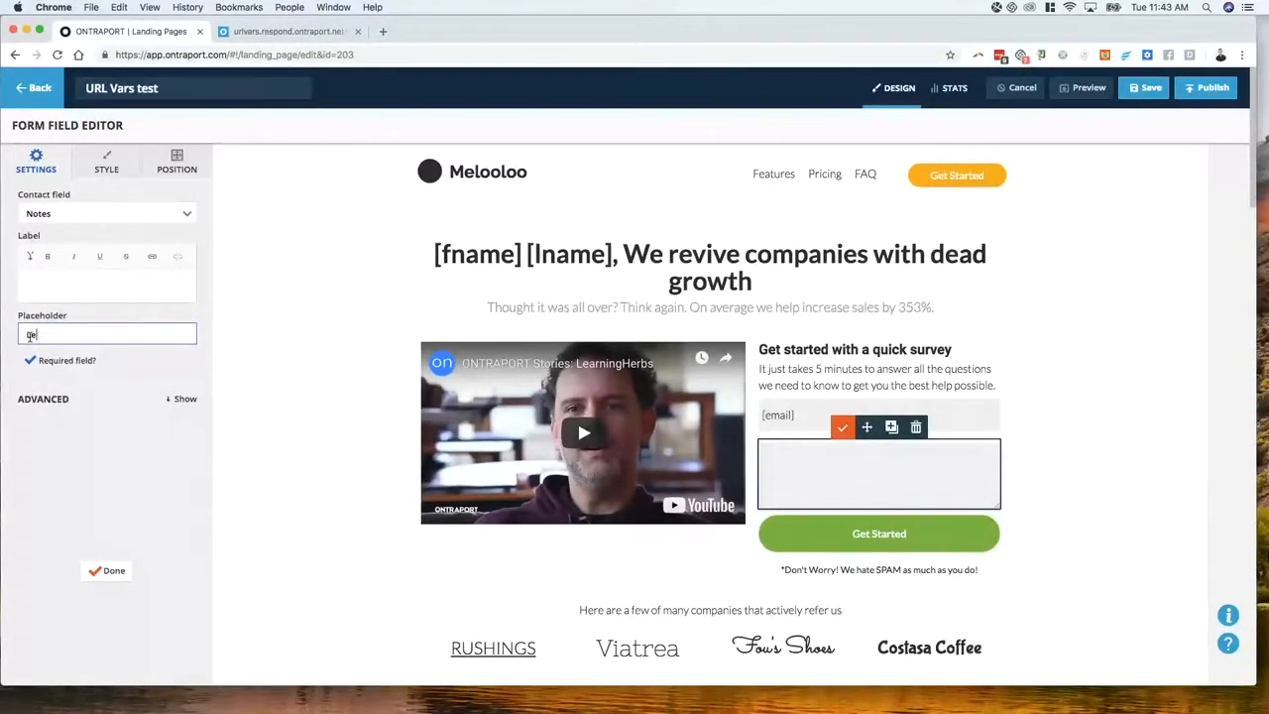
pyautogui.write('t us know what you think!')
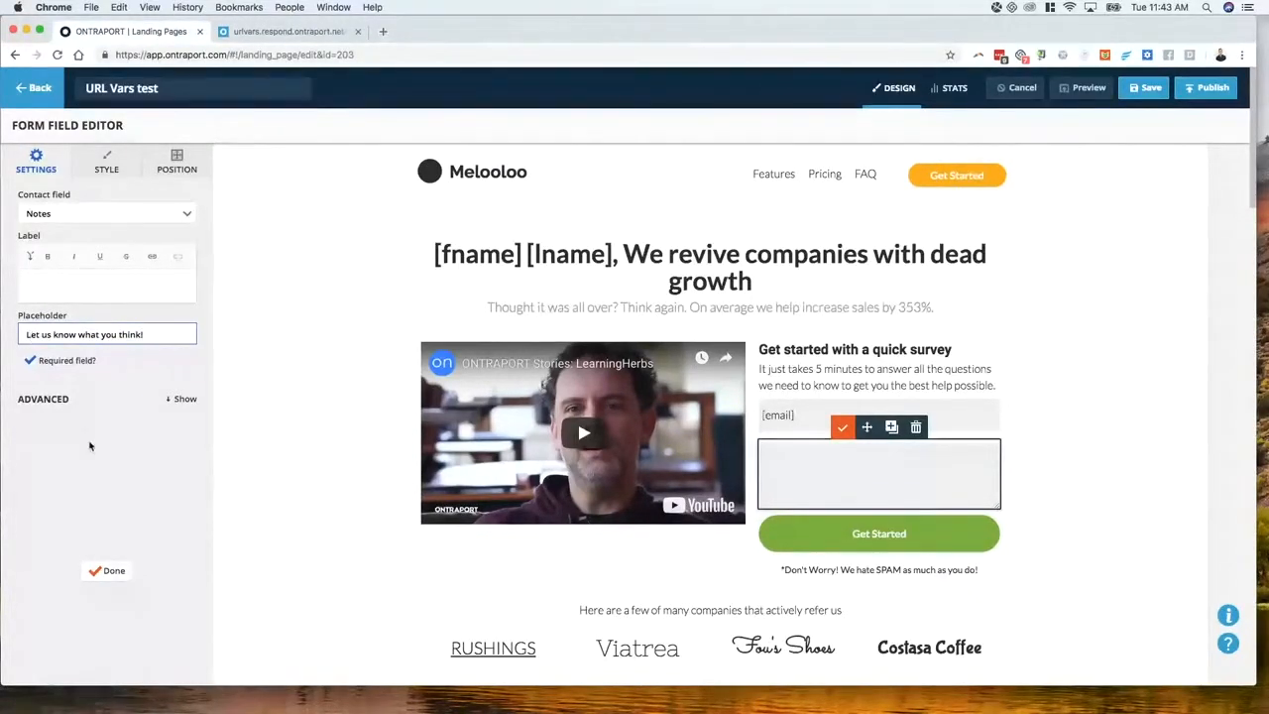
pyautogui.click(99, 571)
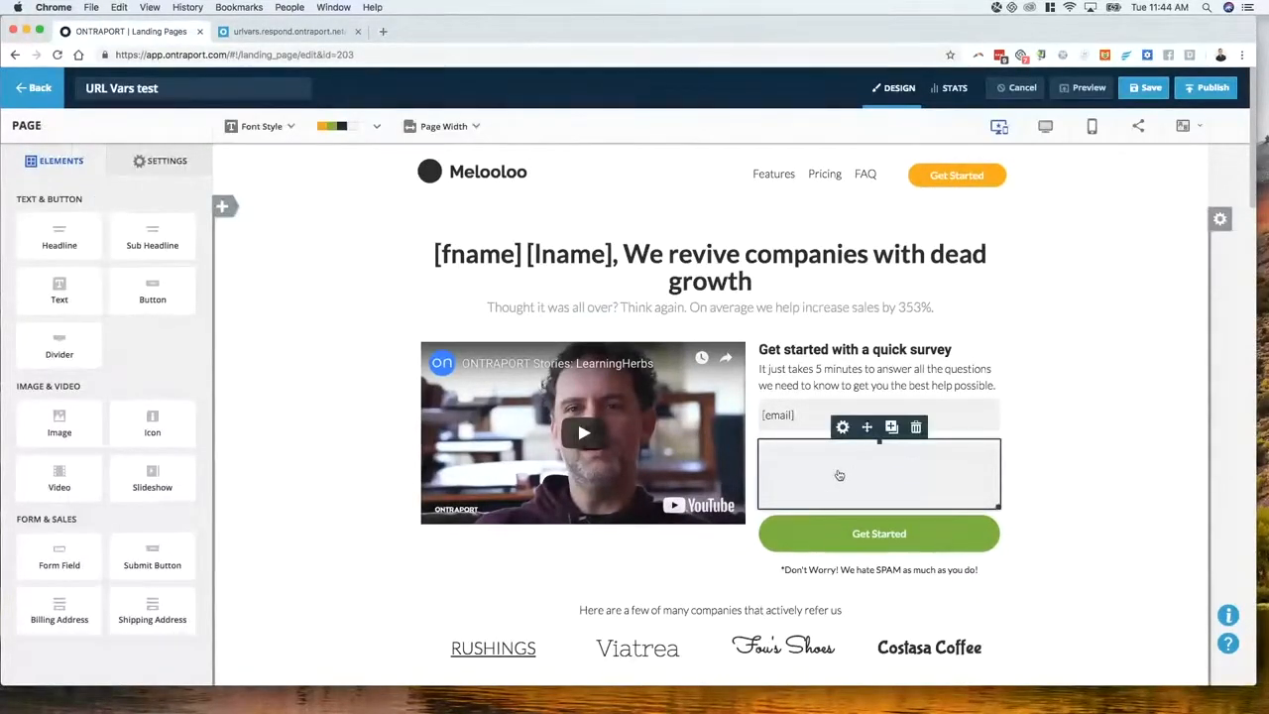
pyautogui.click(802, 473)
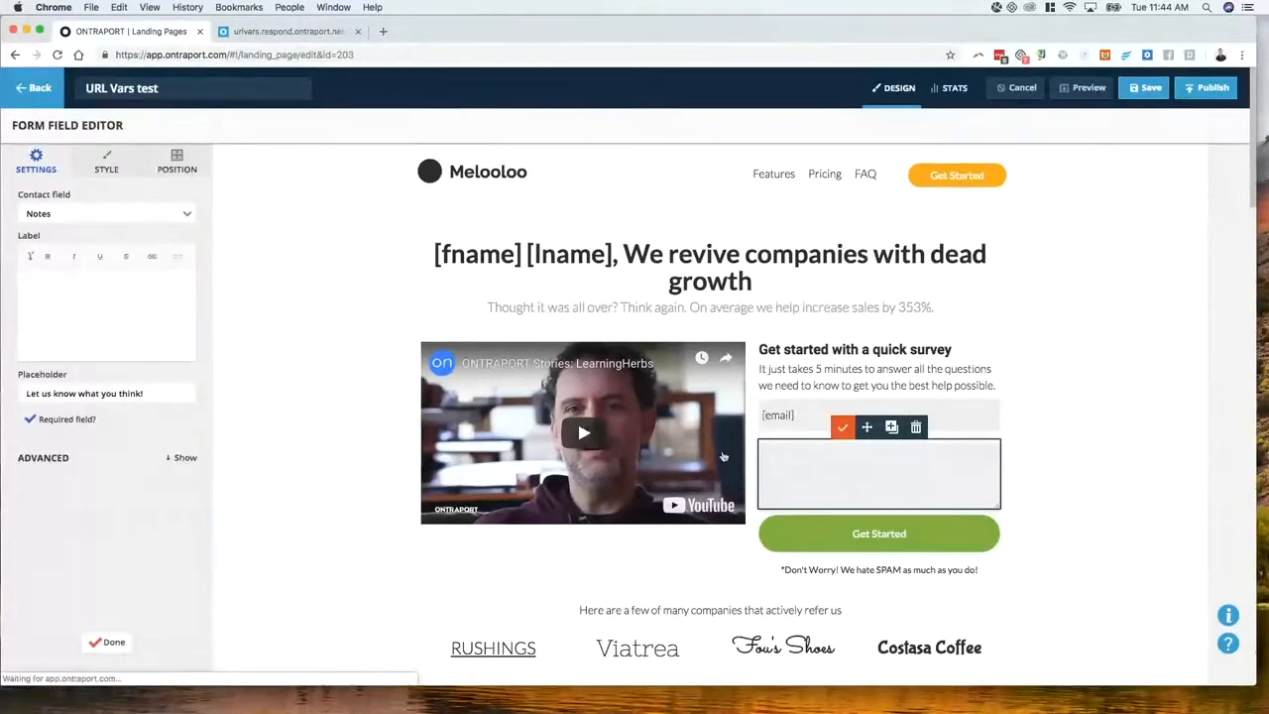
# In the Notes field's Edit Style, toggle the label's custom text colour and set placeholder colour to Complementary
pyautogui.click(108, 168)
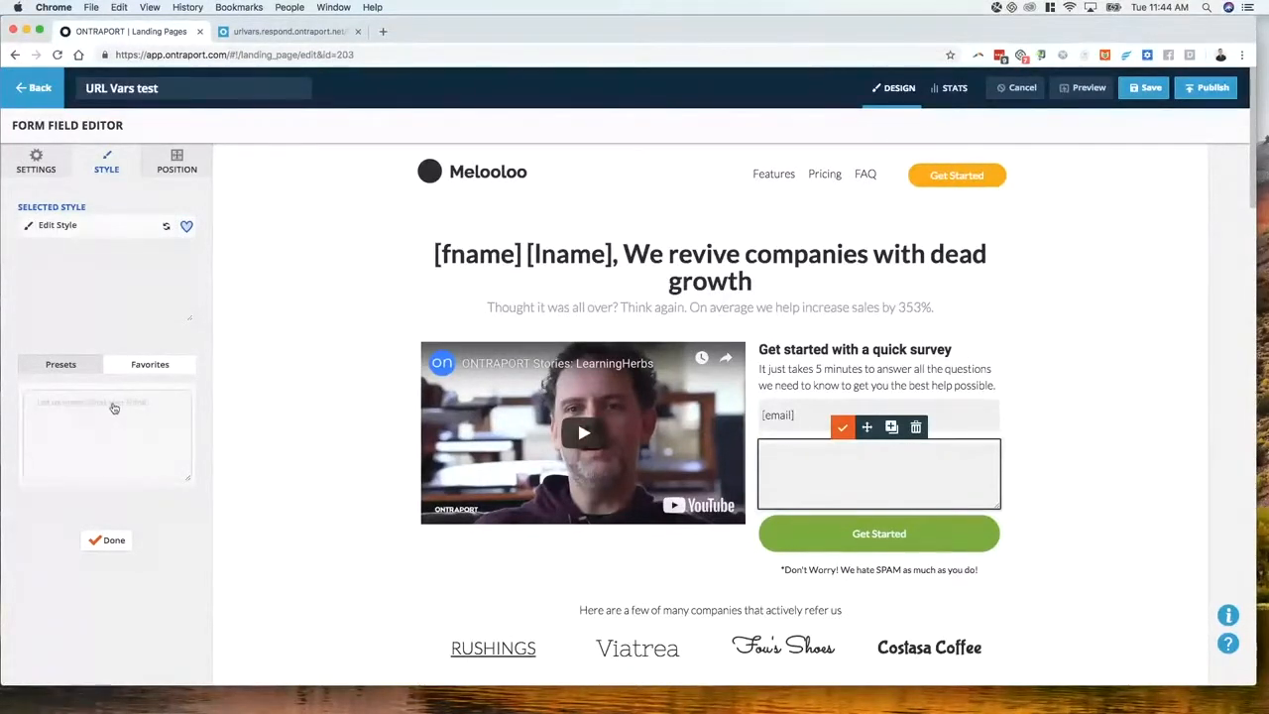
pyautogui.click(76, 226)
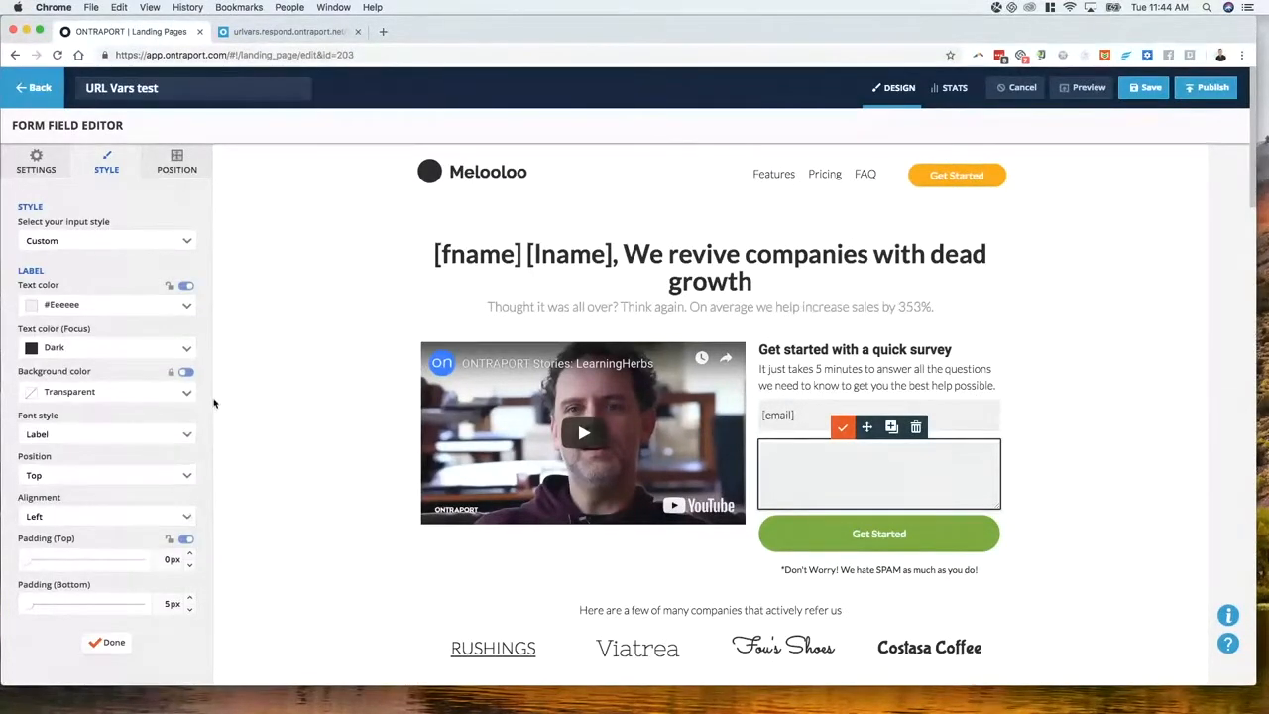
pyautogui.scroll(-3, 132, 410)
pyautogui.scroll(-3, 132, 411)
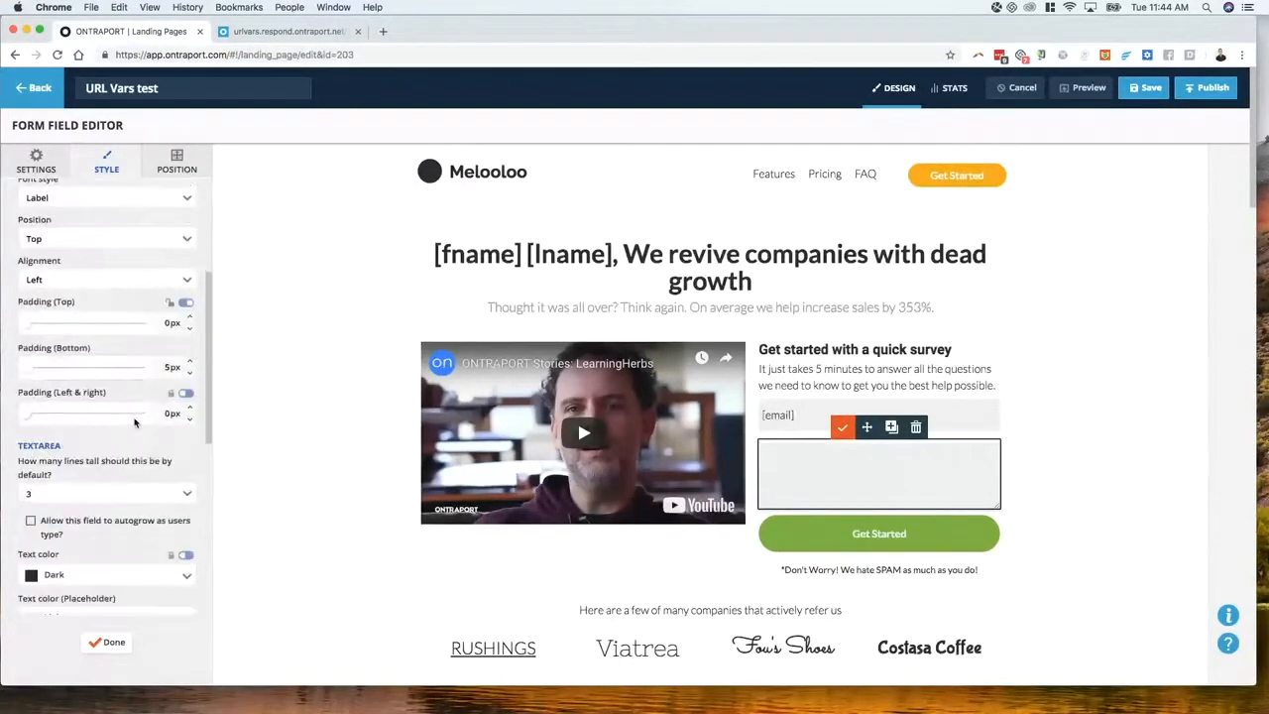
pyautogui.scroll(6, 135, 421)
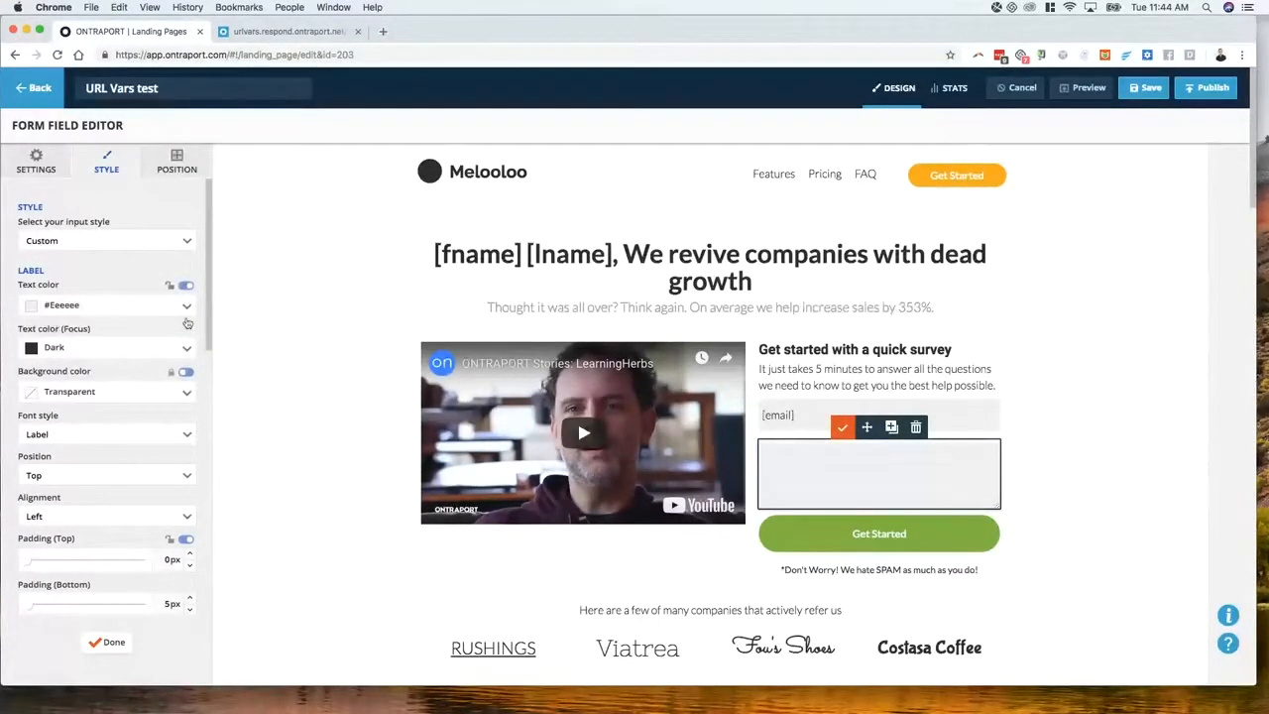
pyautogui.click(186, 288)
pyautogui.scroll(-1, 129, 332)
pyautogui.scroll(-6, 130, 335)
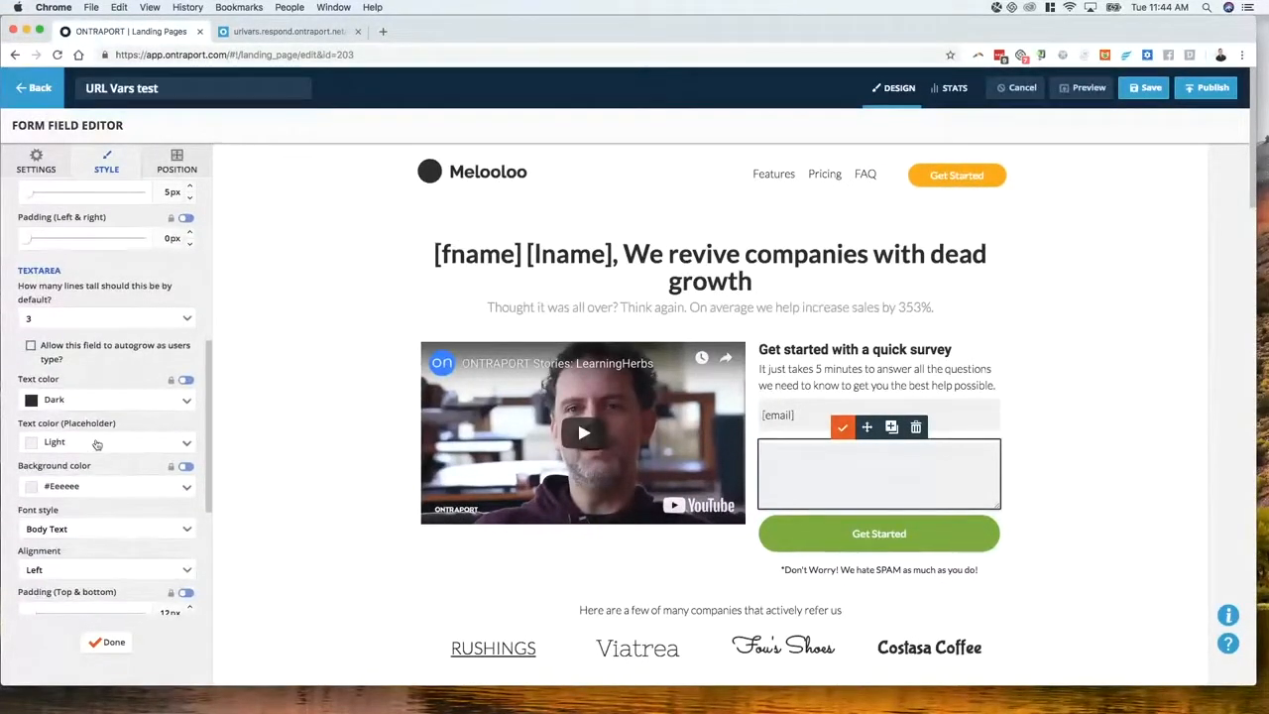
pyautogui.click(117, 444)
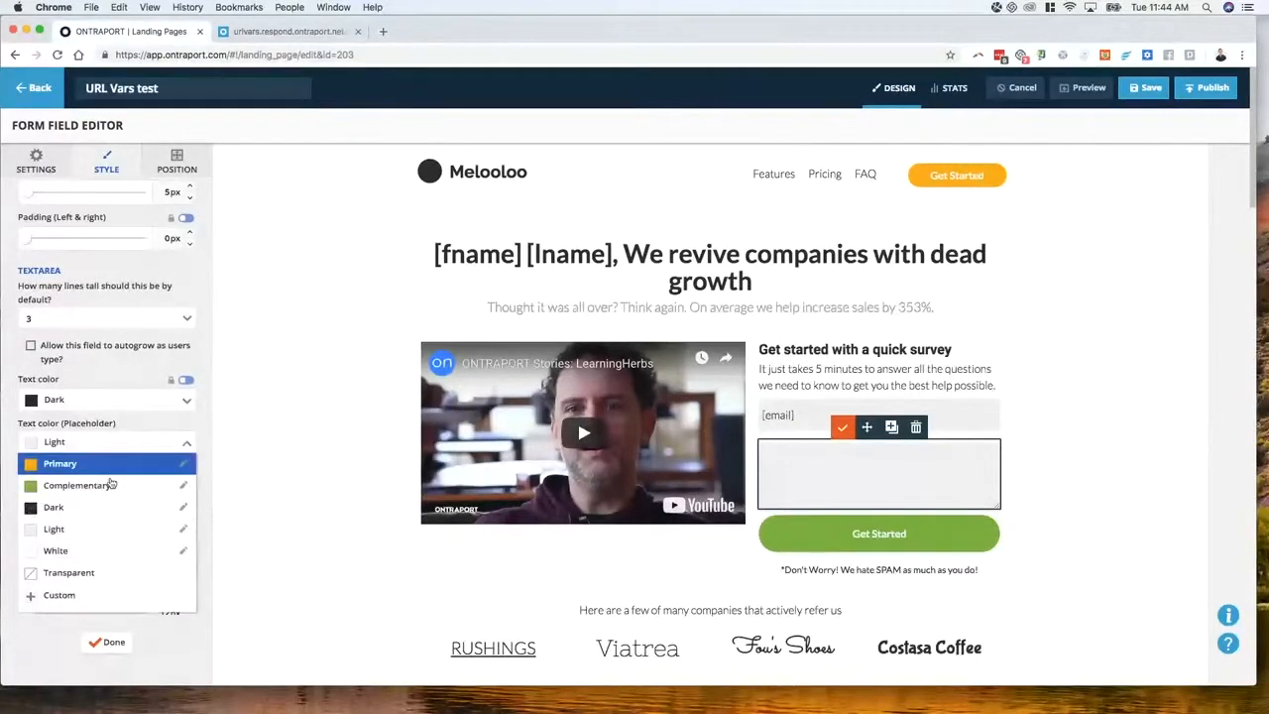
pyautogui.click(109, 487)
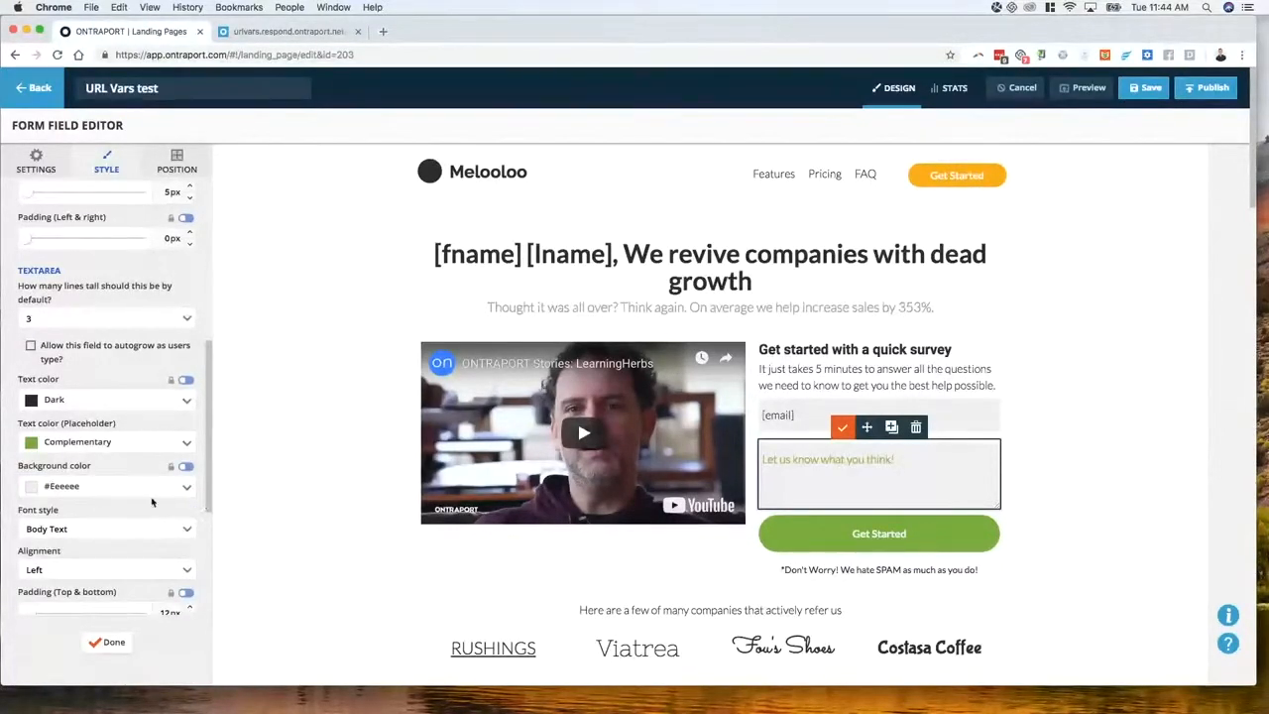
pyautogui.click(223, 633)
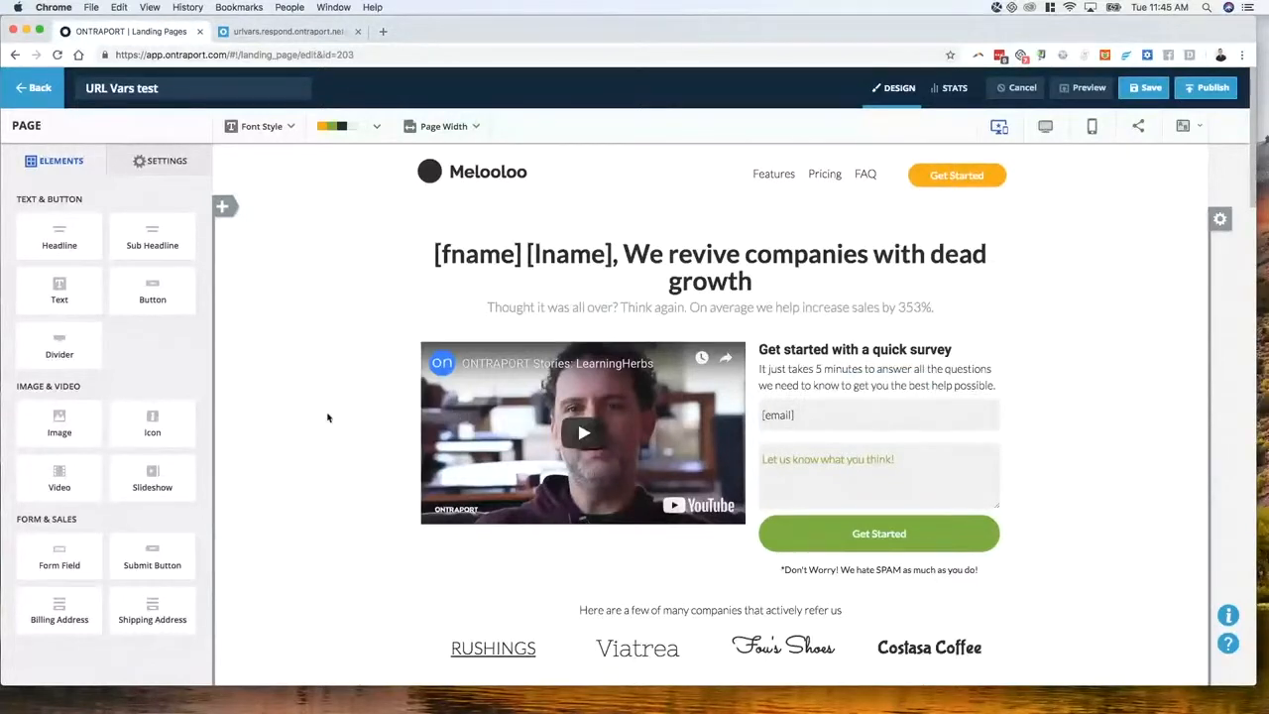
# Delete the [email] field from the form and select the Get Started submit button
pyautogui.scroll(-1, 326, 420)
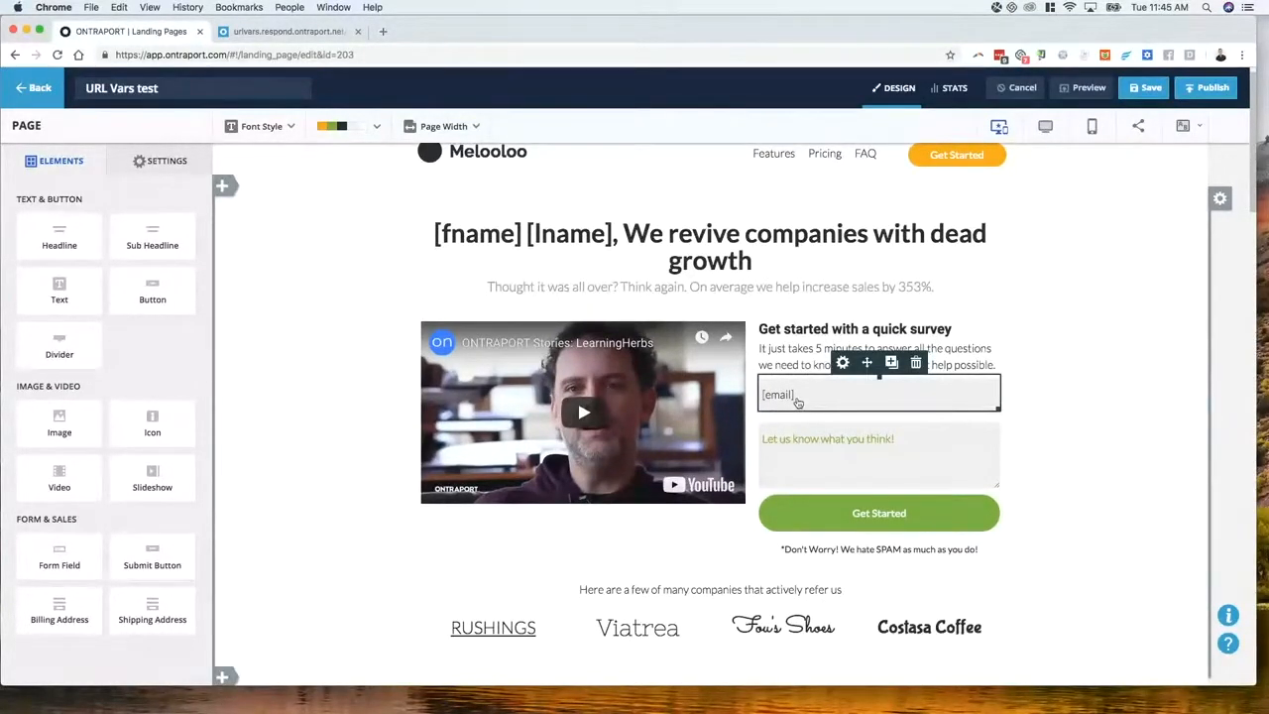
pyautogui.click(813, 397)
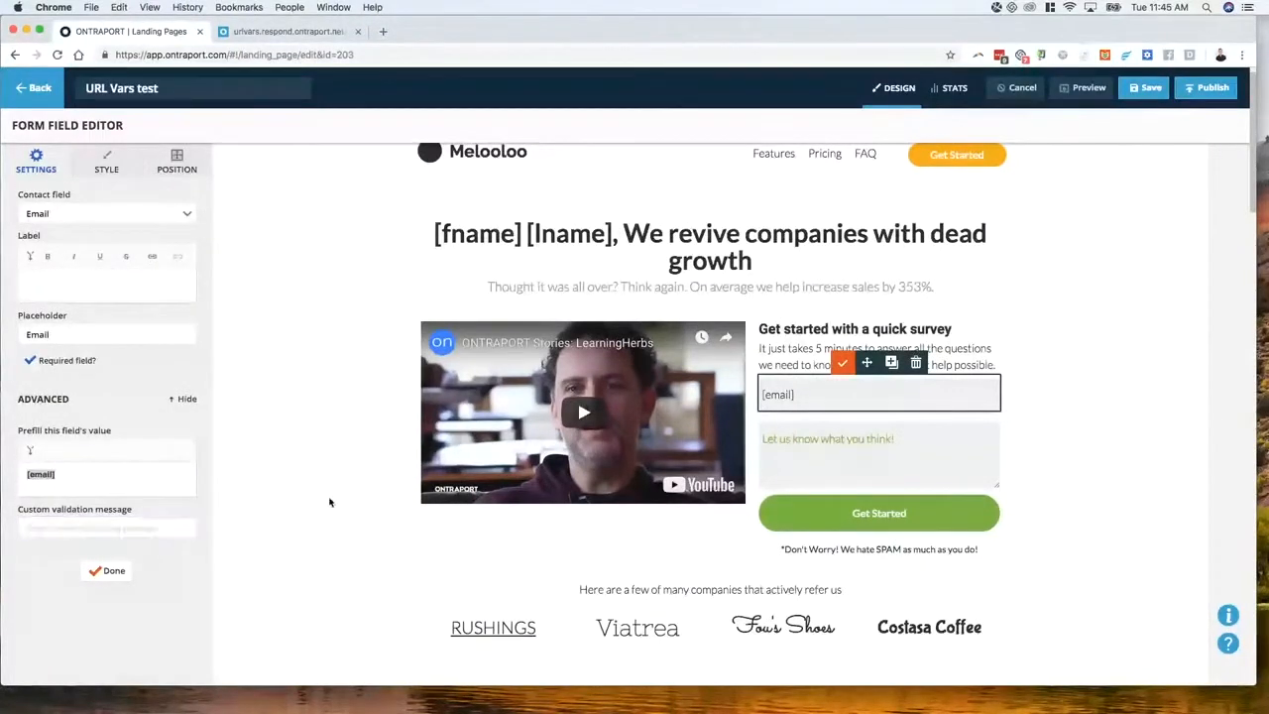
pyautogui.click(915, 362)
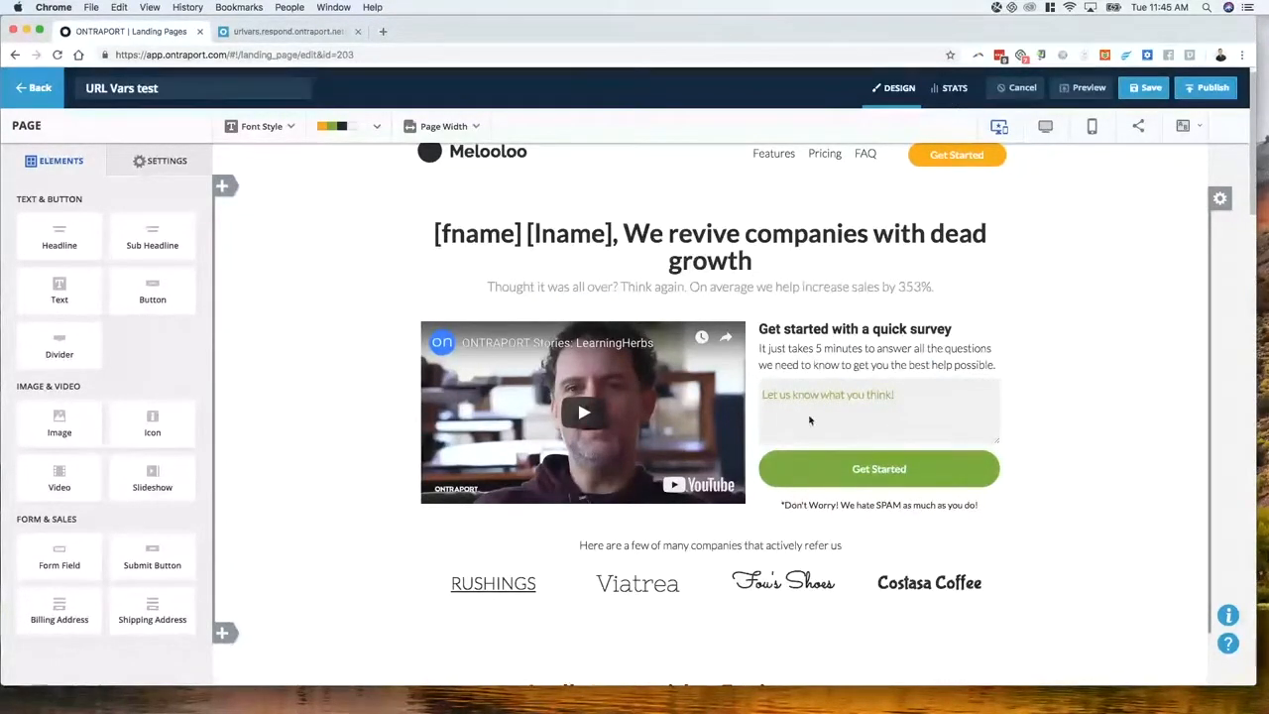
pyautogui.click(813, 467)
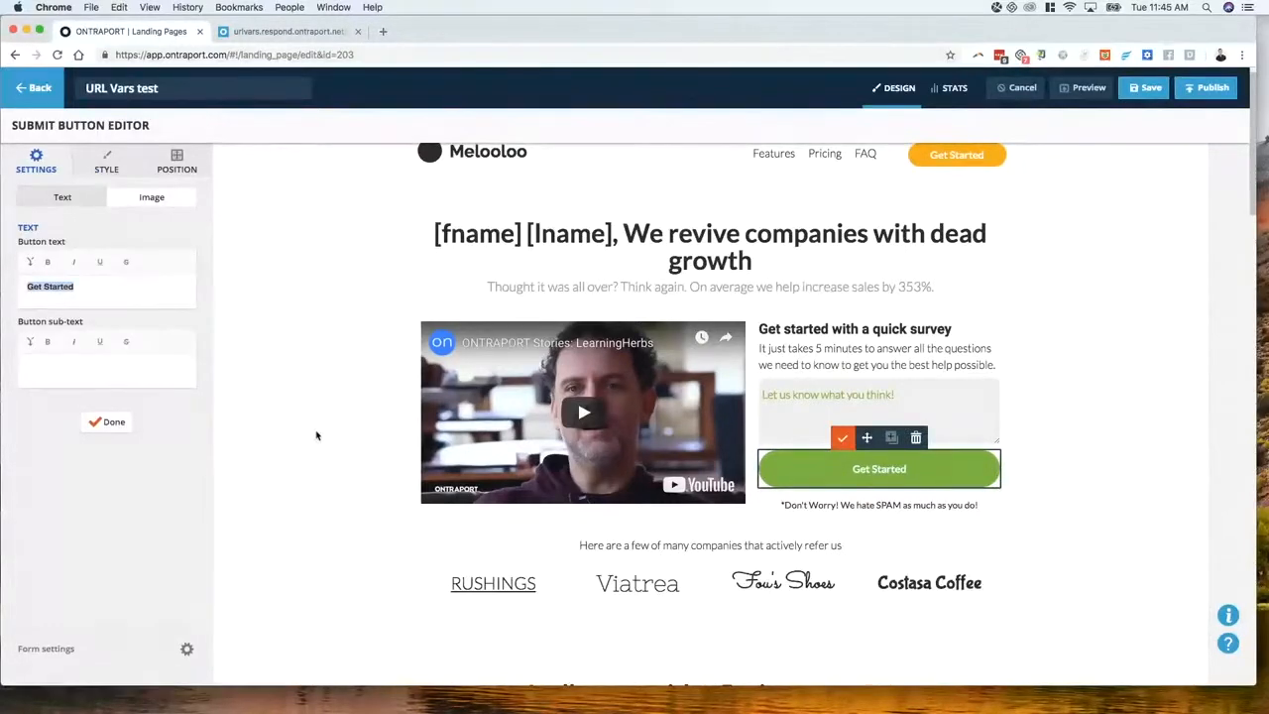
pyautogui.scroll(-3, 297, 466)
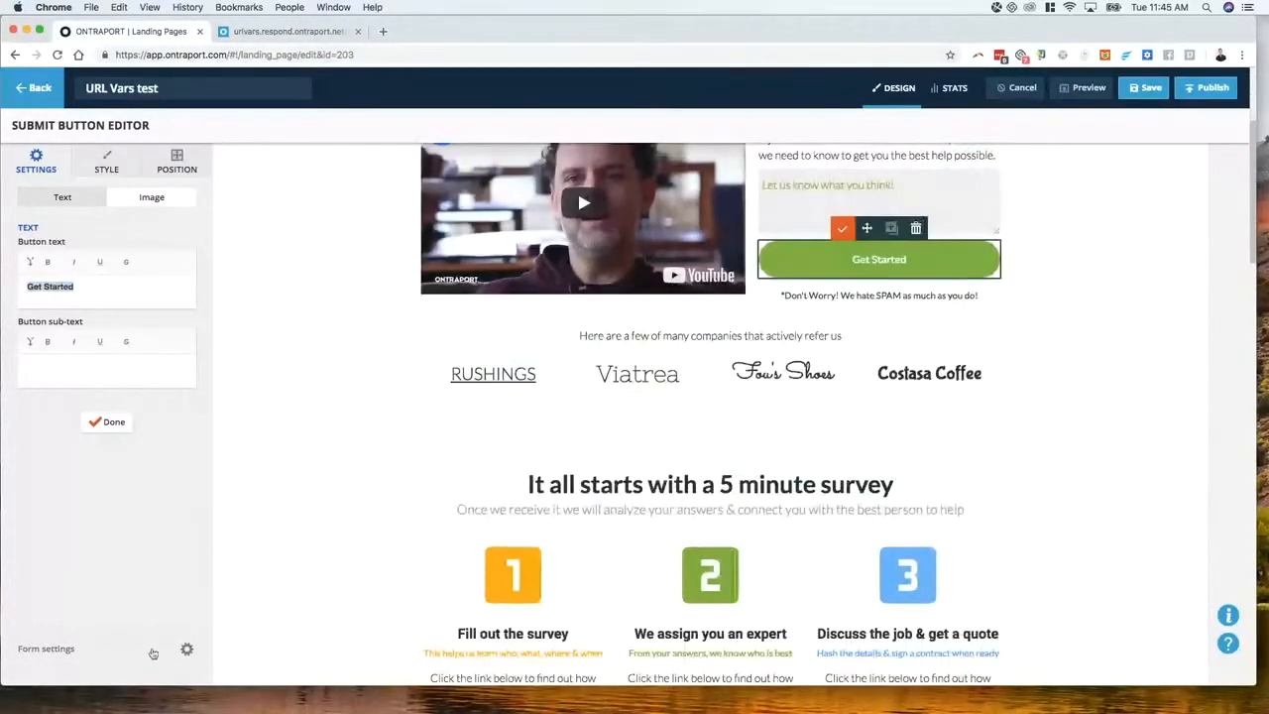
# Review the Hidden Fields section of Form Settings, then reopen the form settings from the Get Started button
pyautogui.click(154, 653)
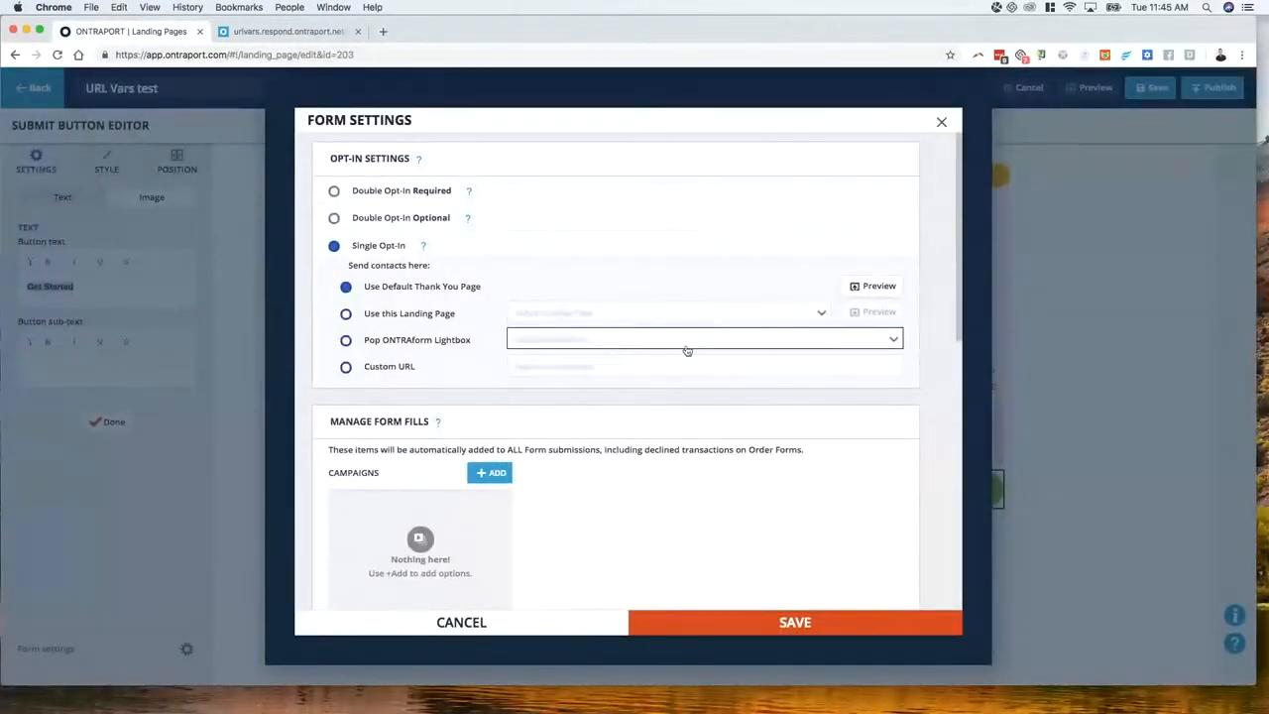
pyautogui.scroll(-8, 690, 347)
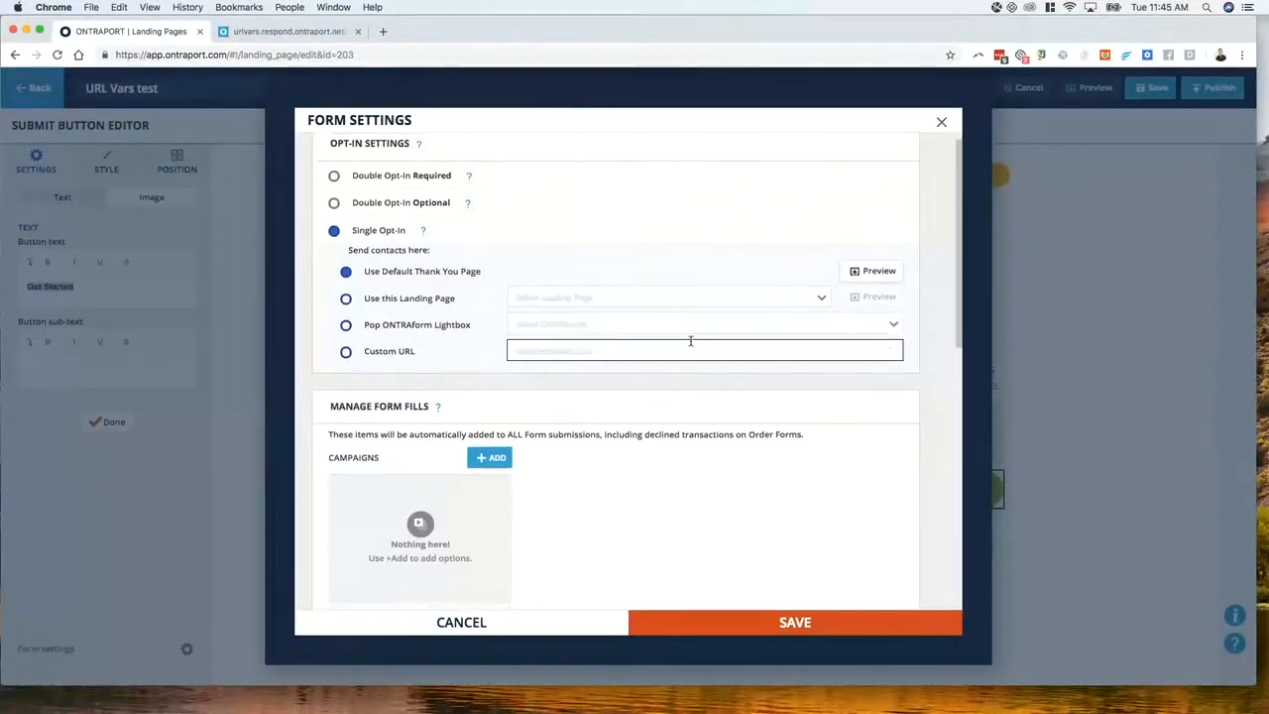
pyautogui.scroll(-5, 692, 346)
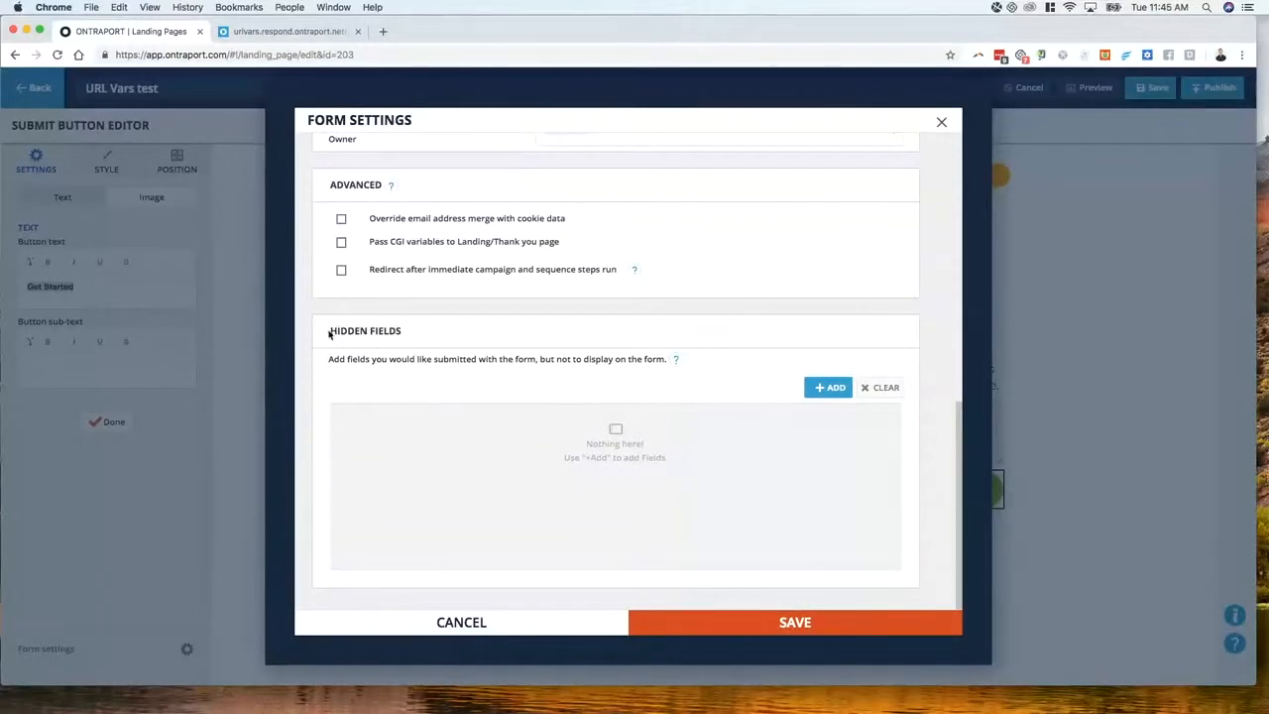
pyautogui.moveTo(329, 334); pyautogui.dragTo(417, 336)
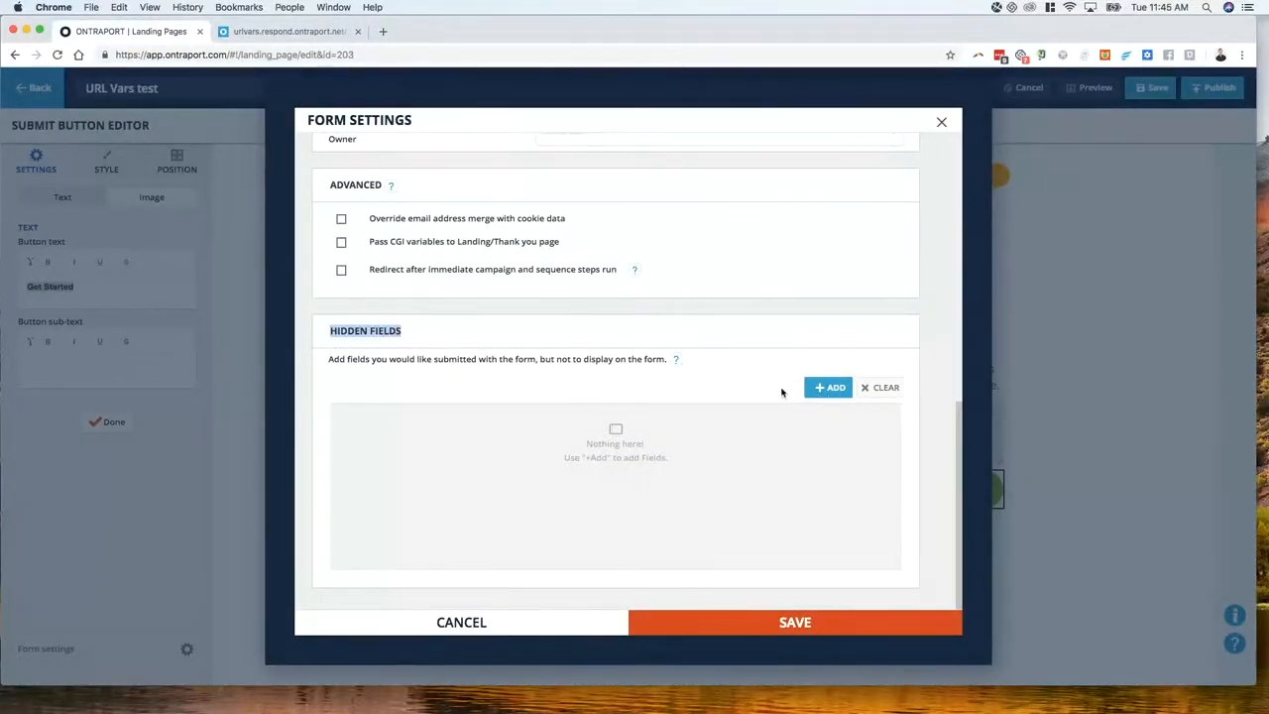
pyautogui.scroll(5, 430, 462)
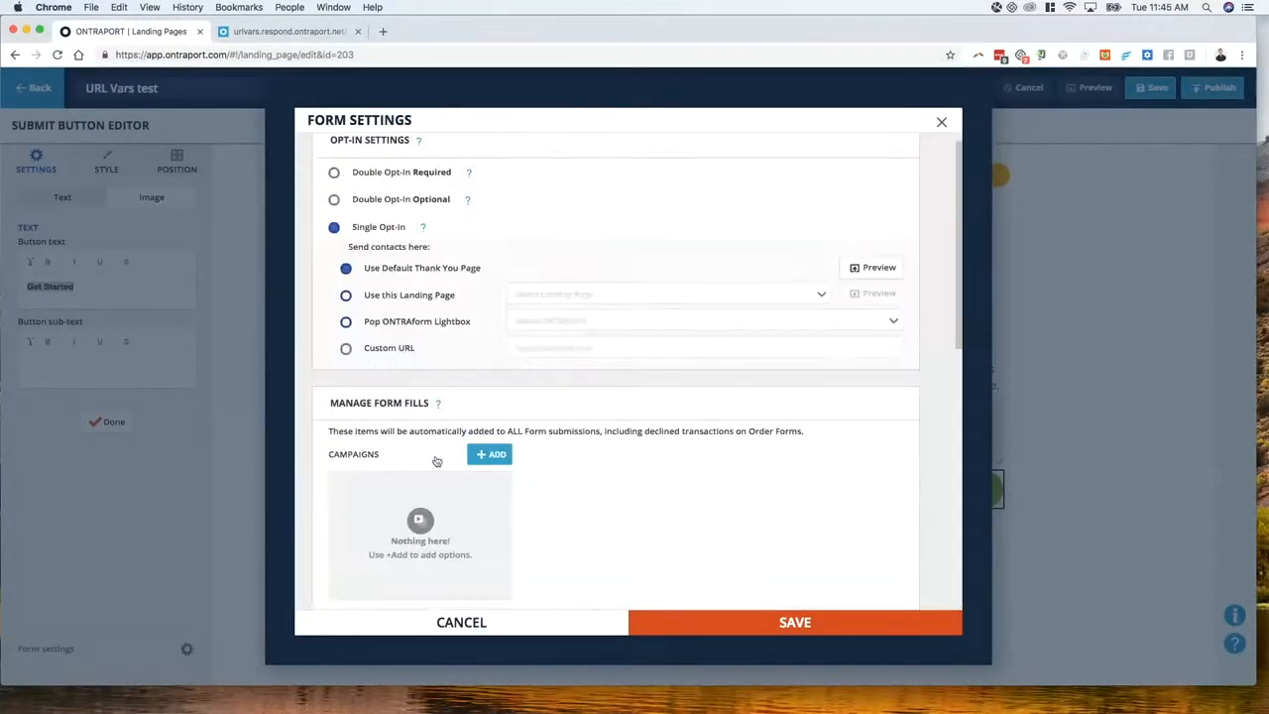
pyautogui.click(515, 621)
pyautogui.click(837, 502)
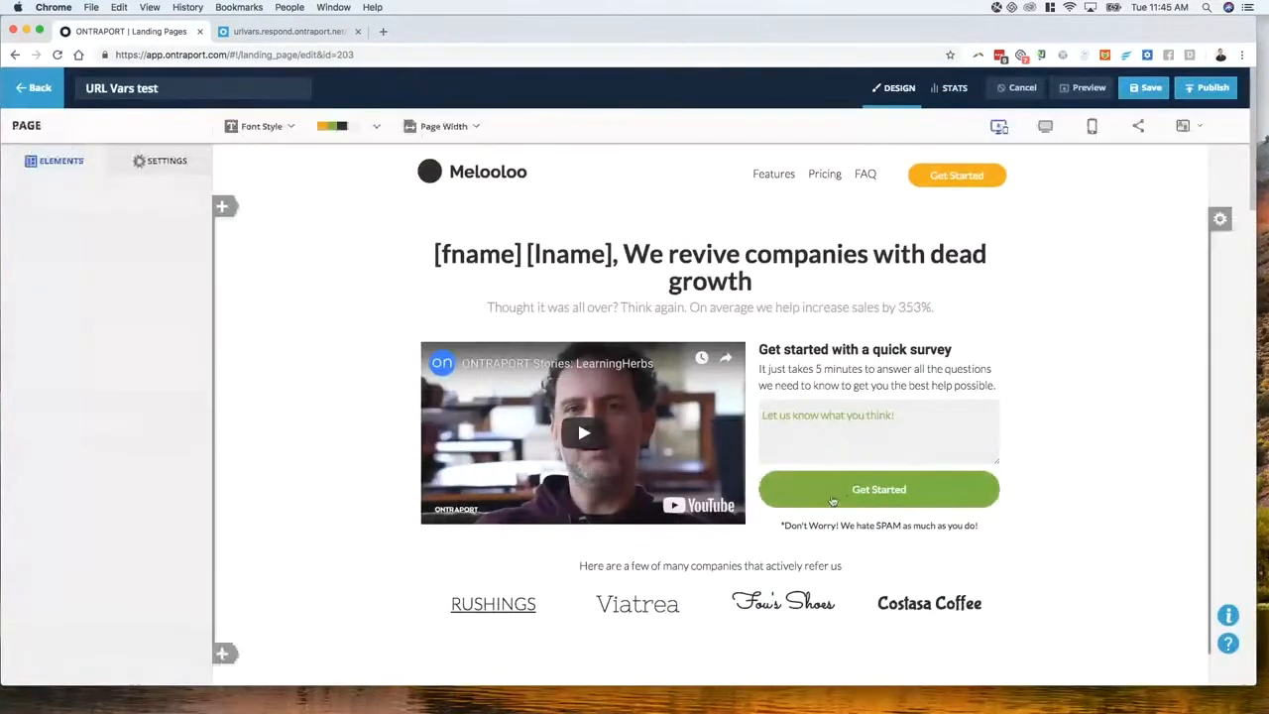
pyautogui.click(832, 501)
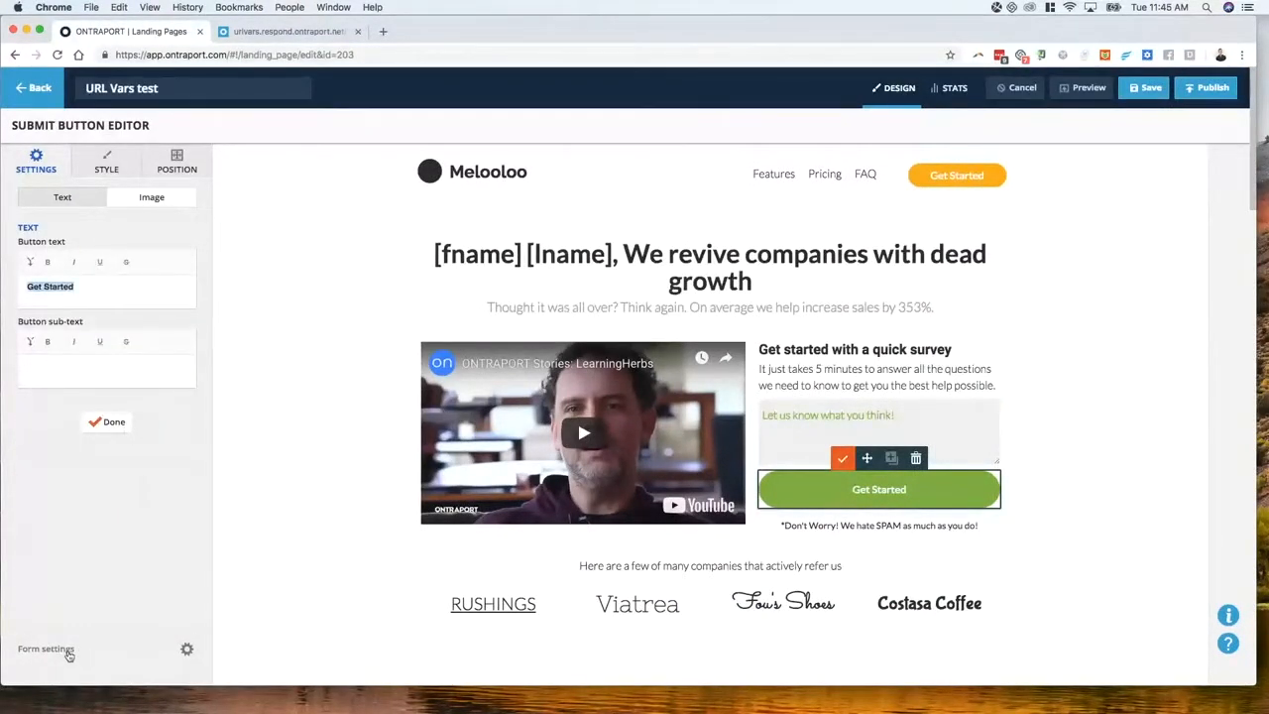
pyautogui.click(63, 652)
pyautogui.scroll(-10, 516, 433)
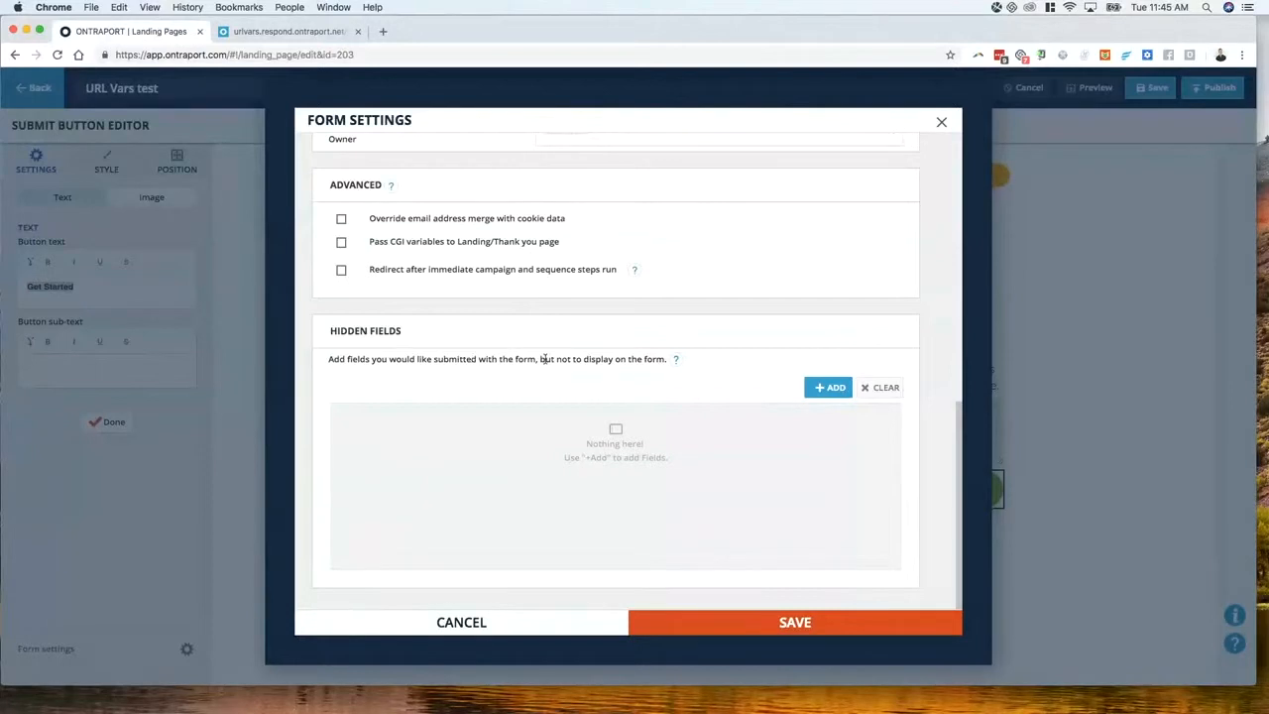
# Add an Email hidden field with value [email], matching the URL parameter, and save the form settings
pyautogui.click(826, 387)
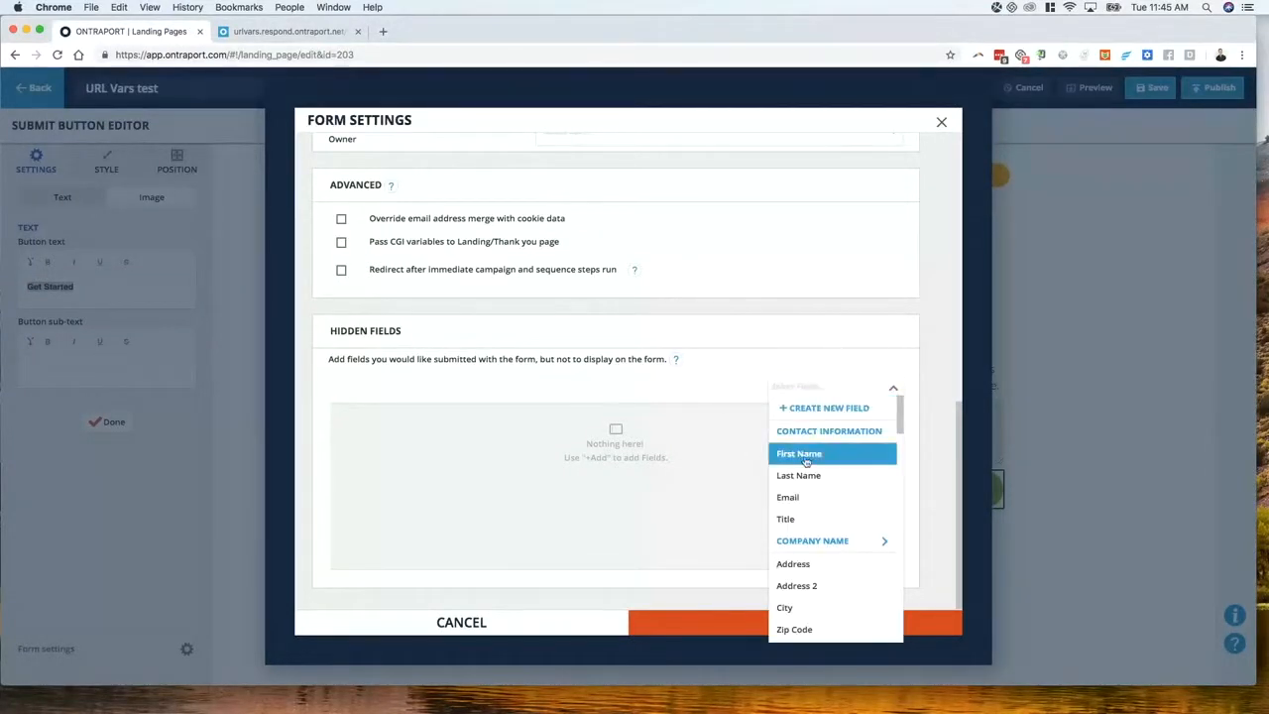
pyautogui.click(788, 496)
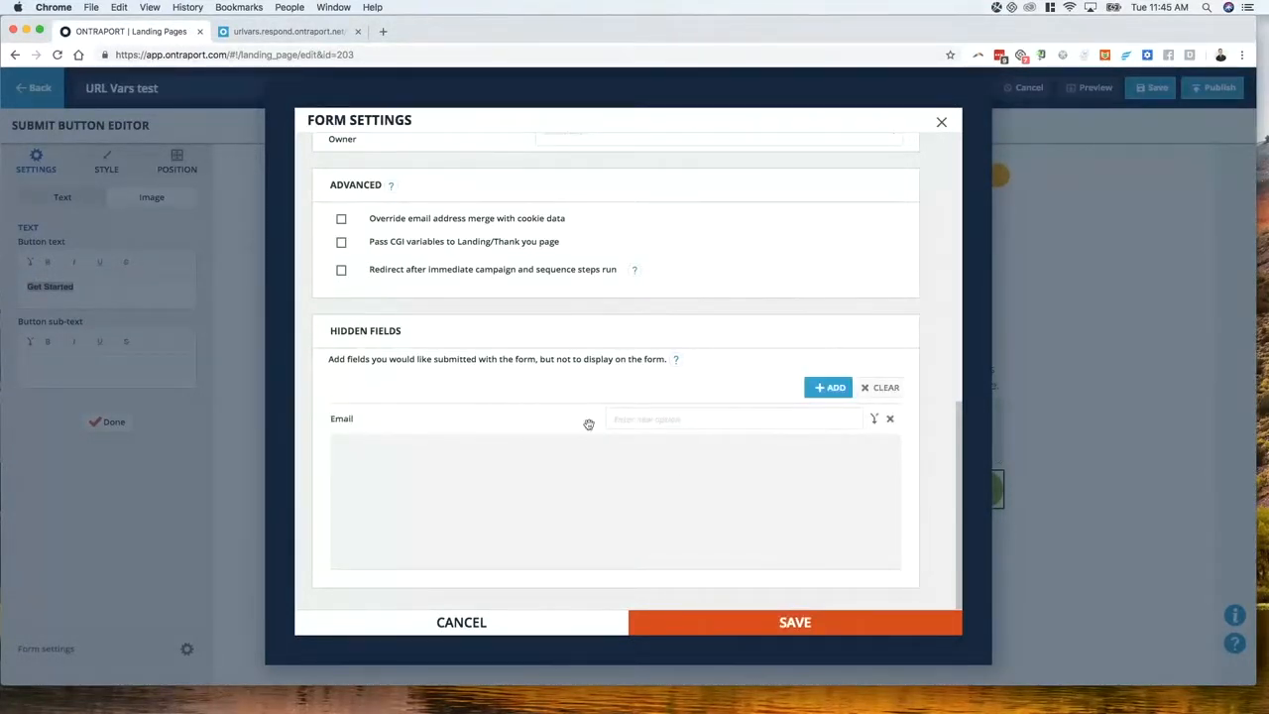
pyautogui.click(650, 421)
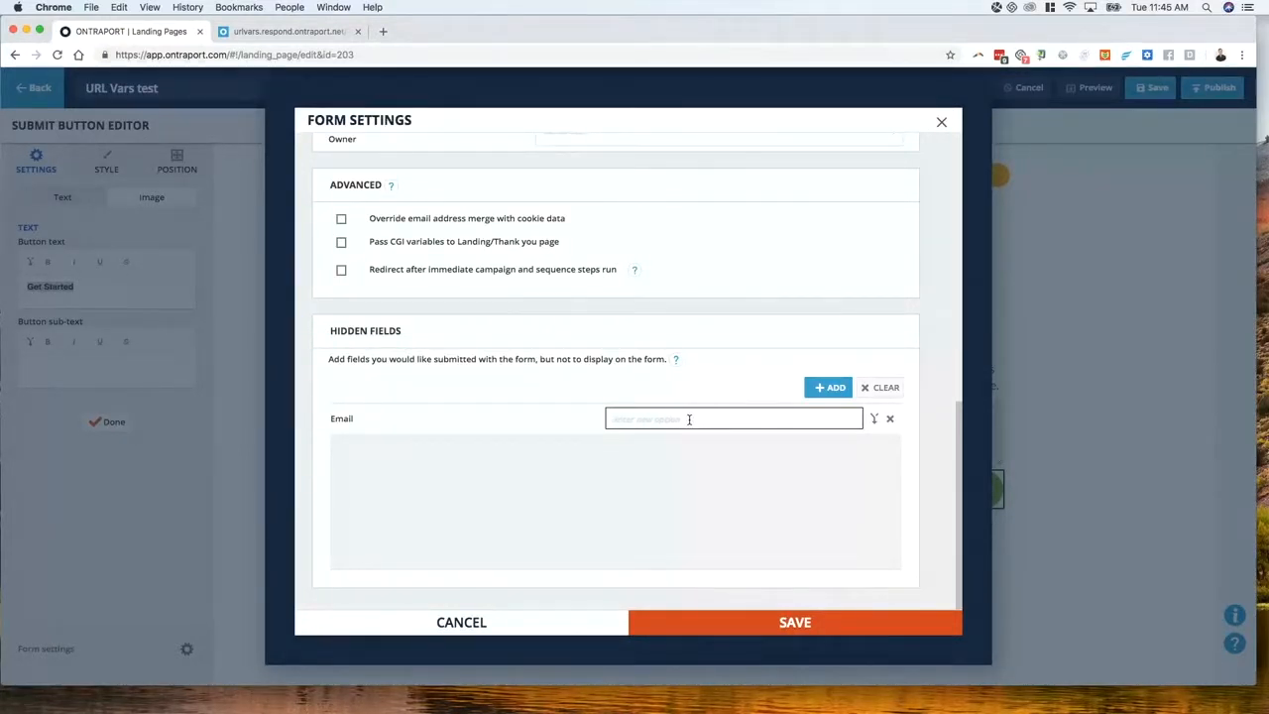
pyautogui.write('[Email')
pyautogui.click(304, 34)
pyautogui.doubleClick(443, 55)
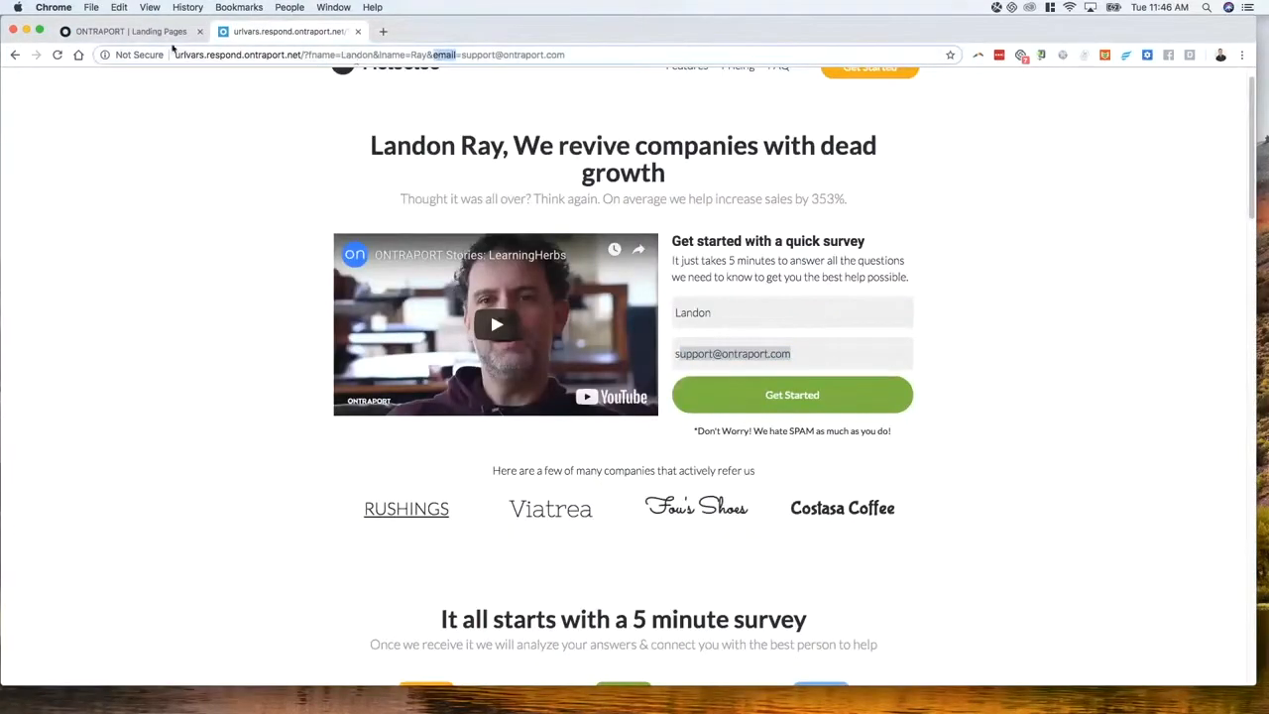
pyautogui.click(168, 33)
pyautogui.click(617, 418)
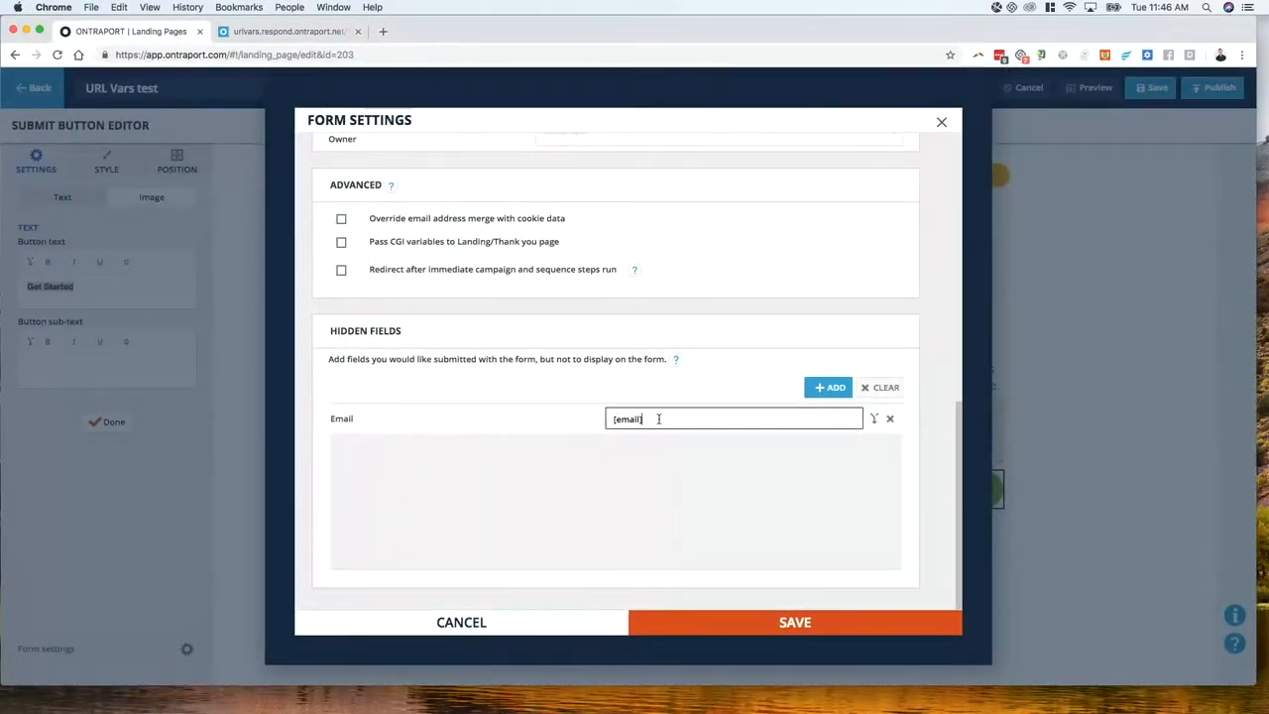
pyautogui.click(761, 623)
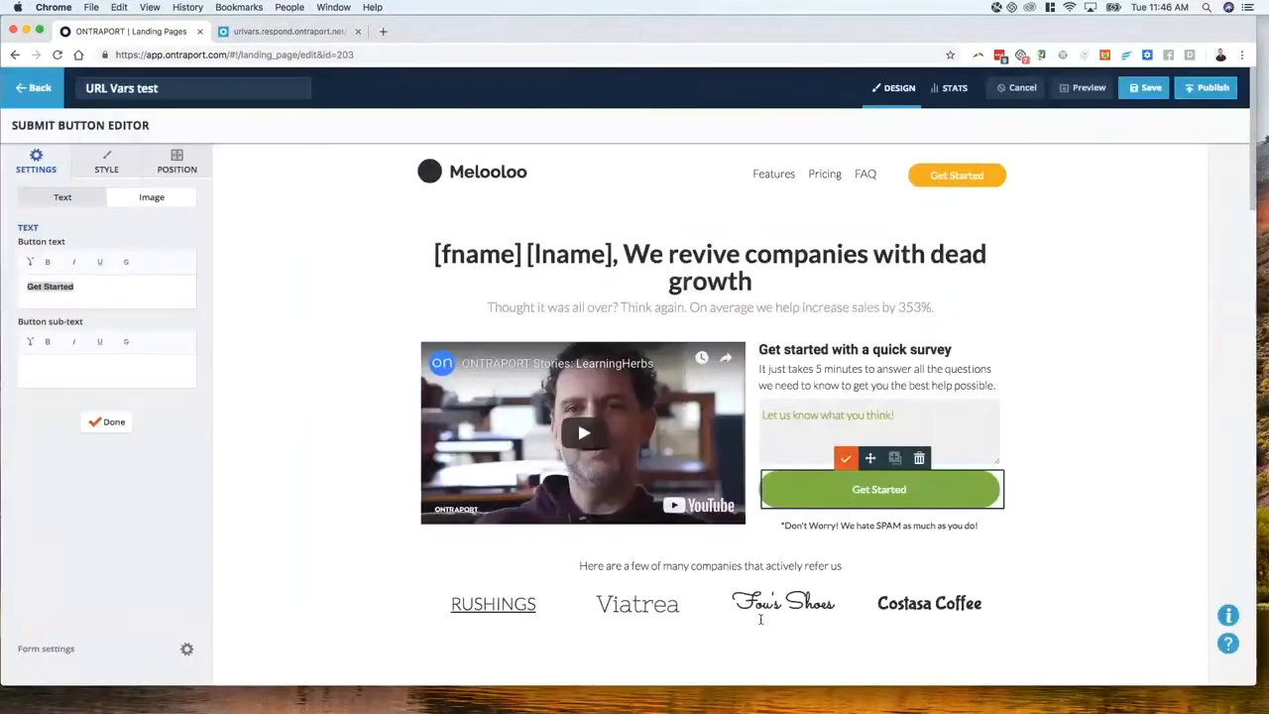
# Save the page, reload the live version, and type 'I think it's awesome.' in the feedback box
pyautogui.click(1140, 88)
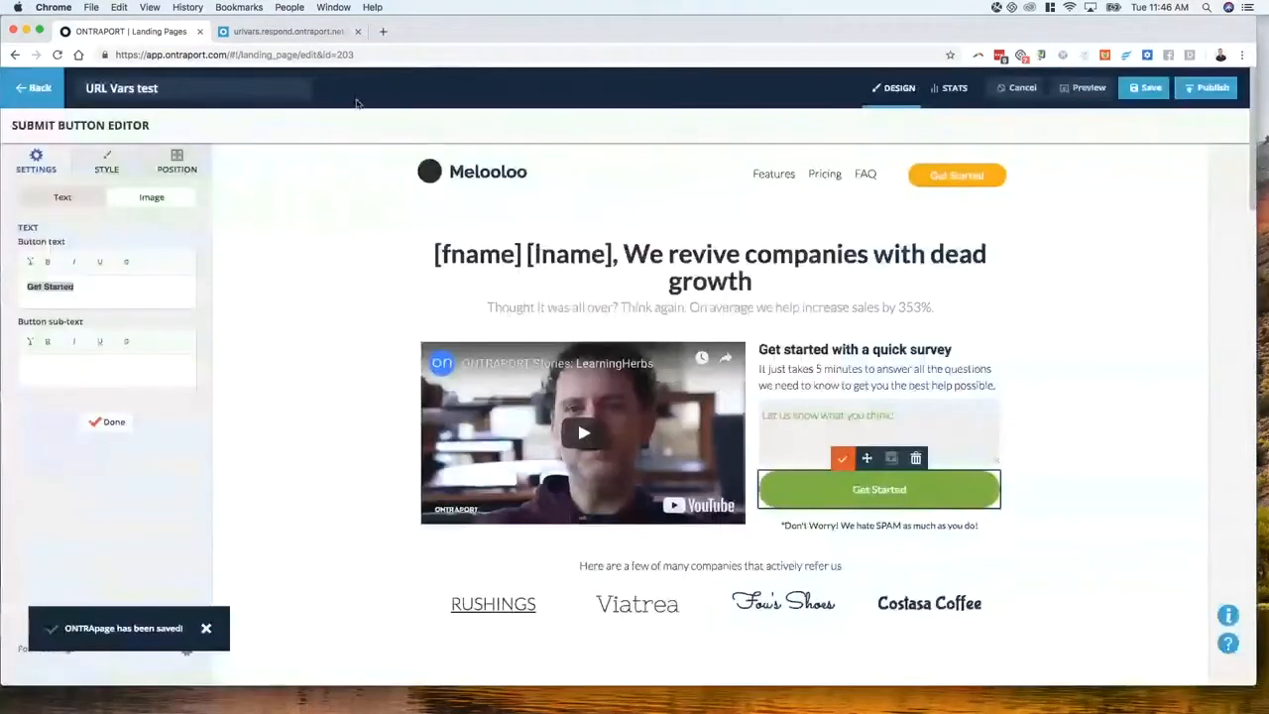
pyautogui.click(305, 33)
pyautogui.click(58, 55)
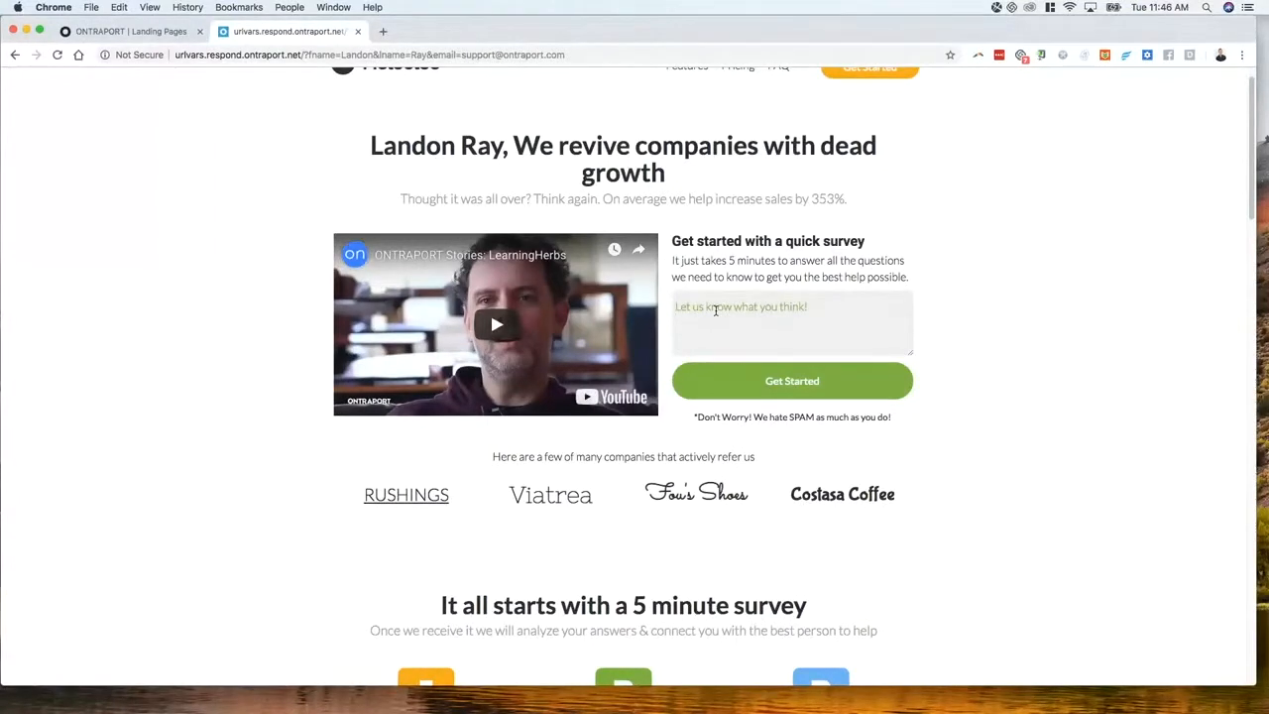
pyautogui.write("I think it's awesome.")
# Highlight the email address passed as a parameter in the live page's URL
pyautogui.moveTo(461, 55); pyautogui.dragTo(572, 56)
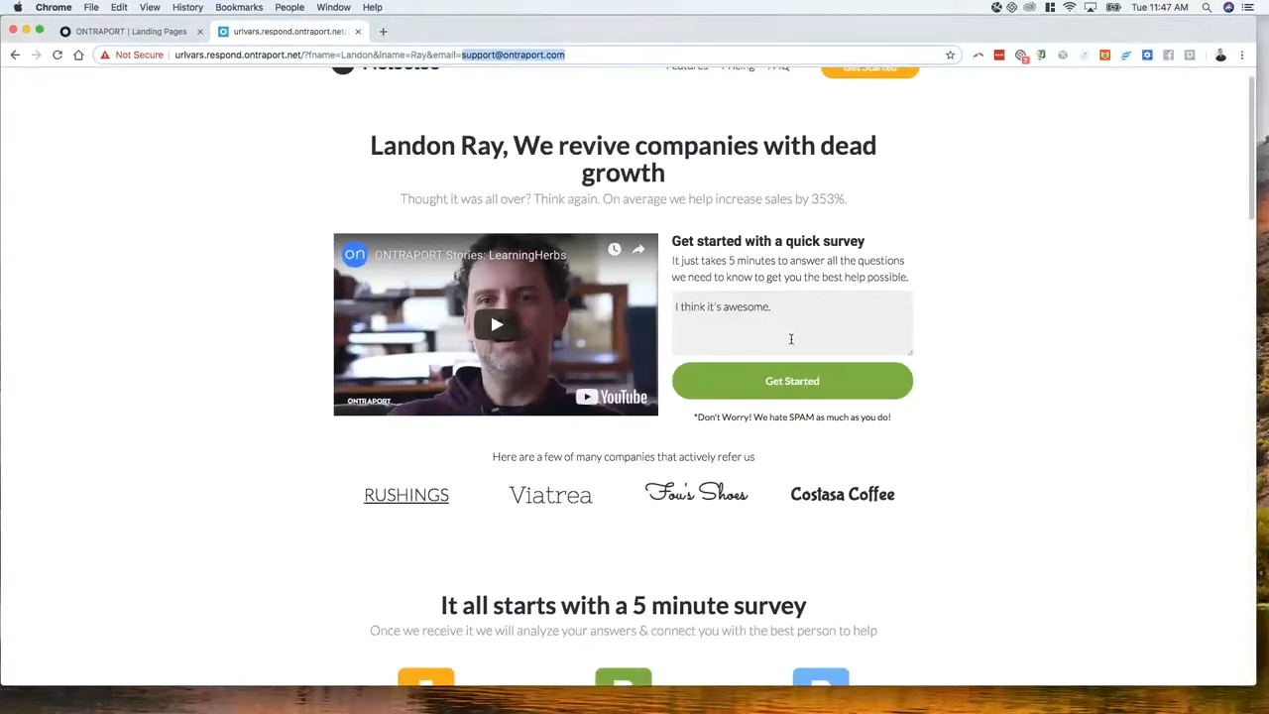
pyautogui.click(1153, 354)
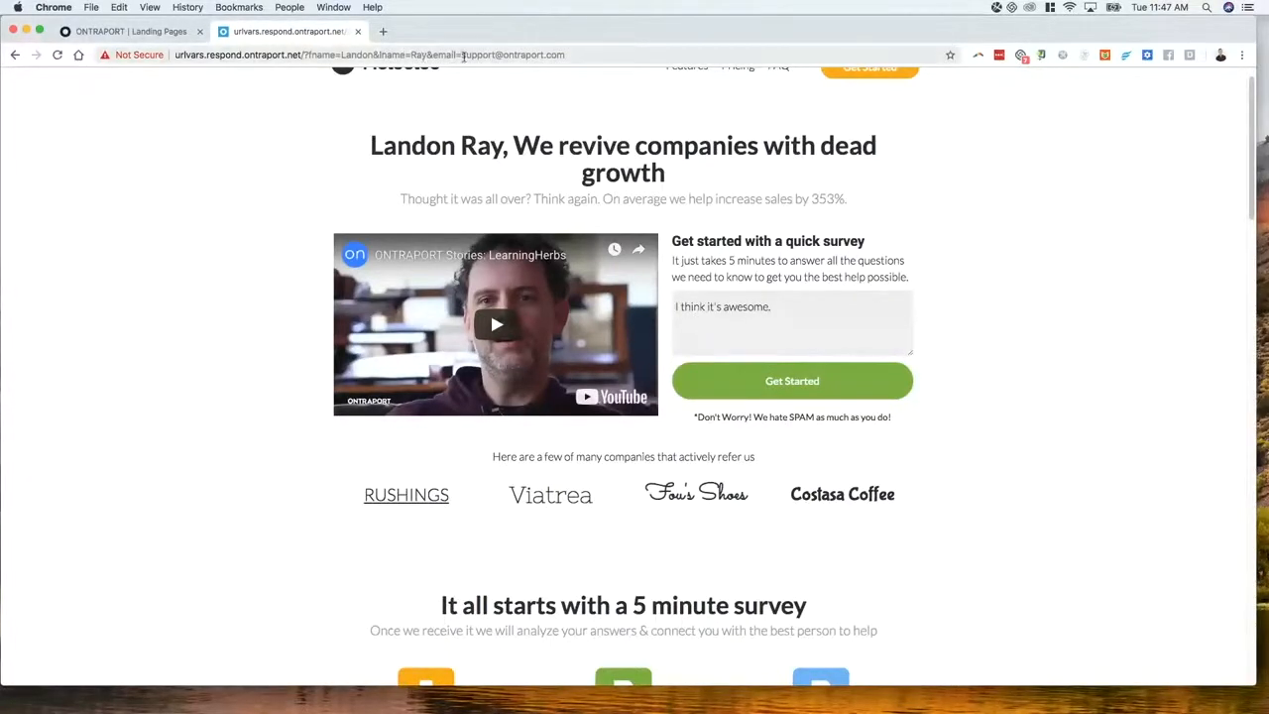
pyautogui.moveTo(461, 55); pyautogui.dragTo(564, 55)
pyautogui.click(206, 207)
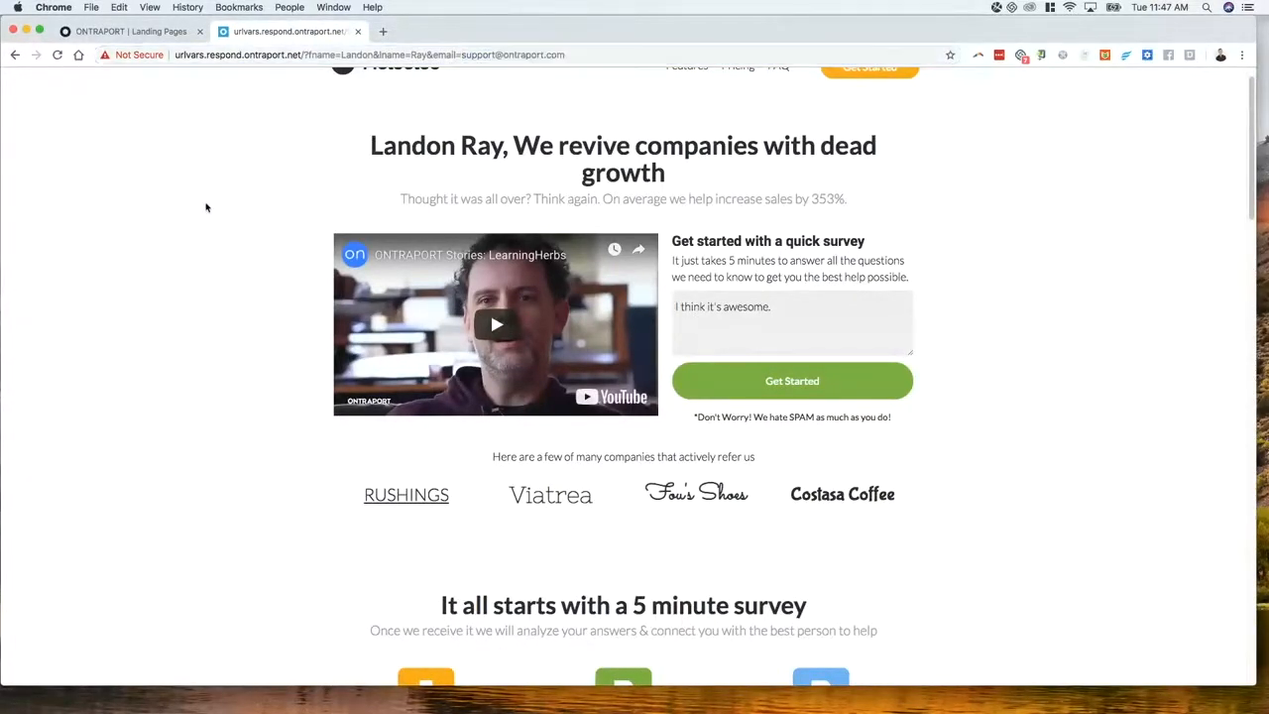
# Go back to the URL Vars test editor tab and exit to the Landing Pages list
pyautogui.click(162, 33)
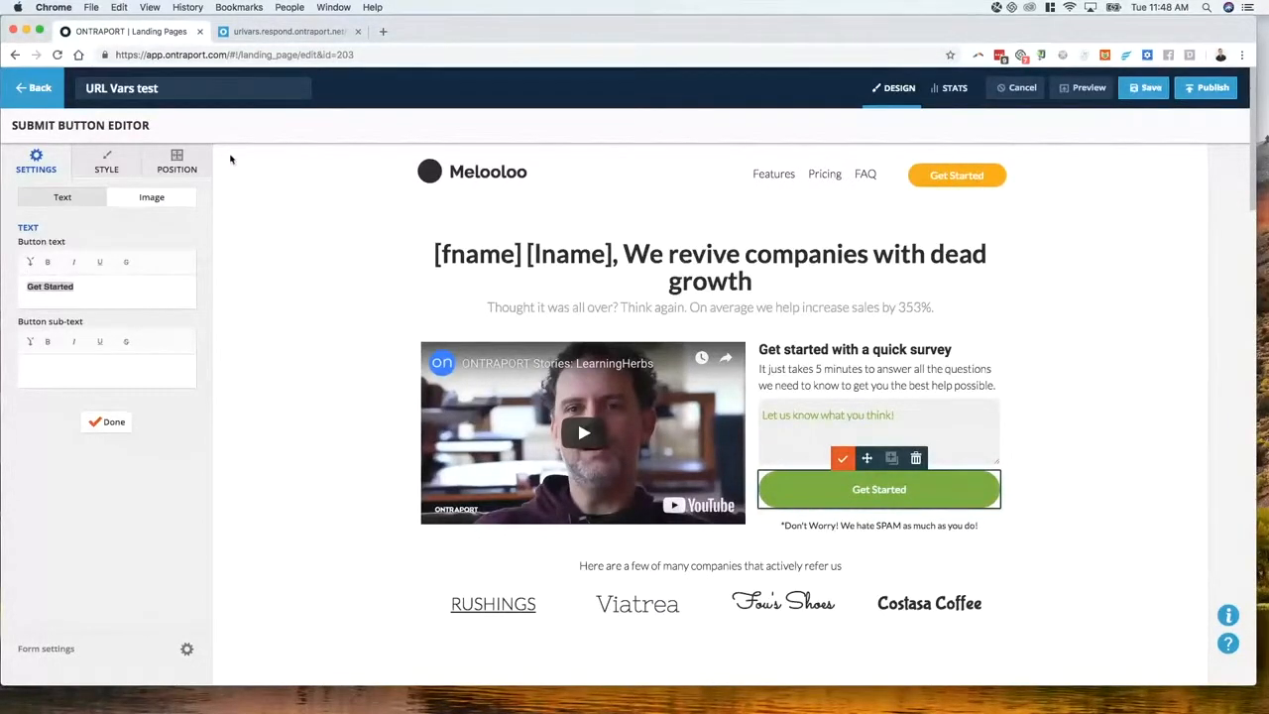
pyautogui.click(37, 94)
# Create a new campaign from scratch and end its default start path
pyautogui.moveTo(327, 94)
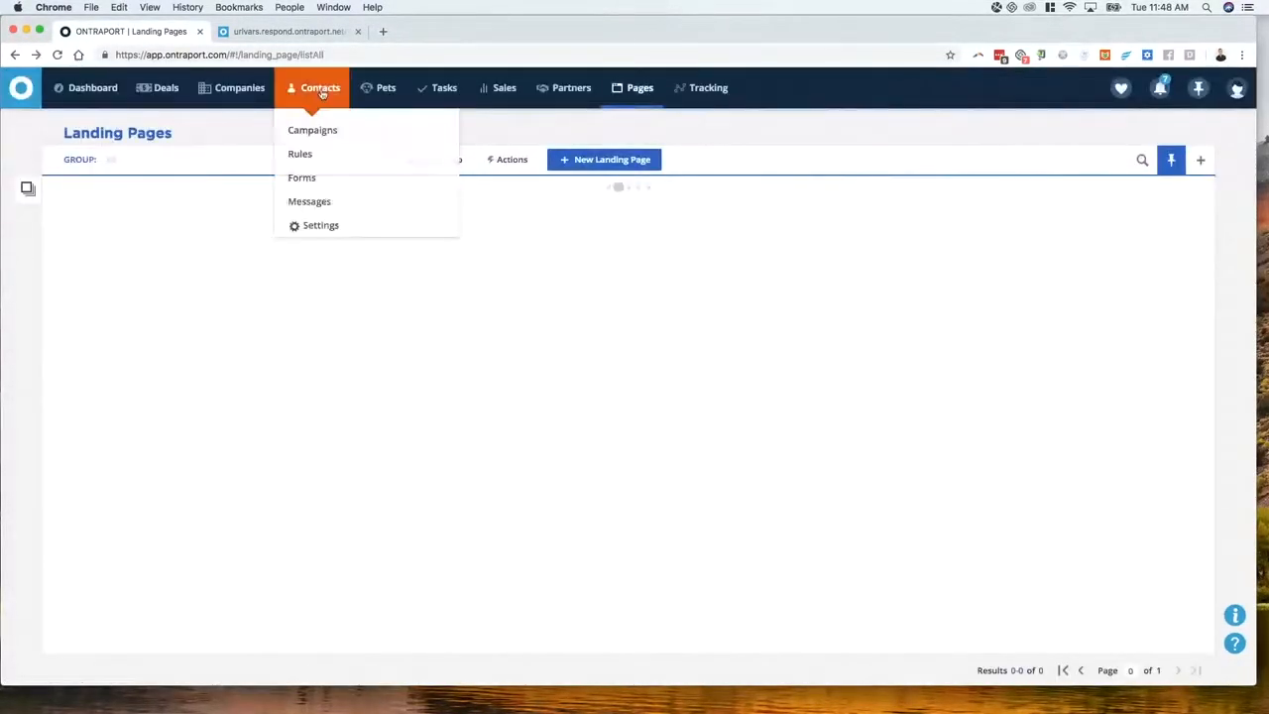
pyautogui.click(313, 131)
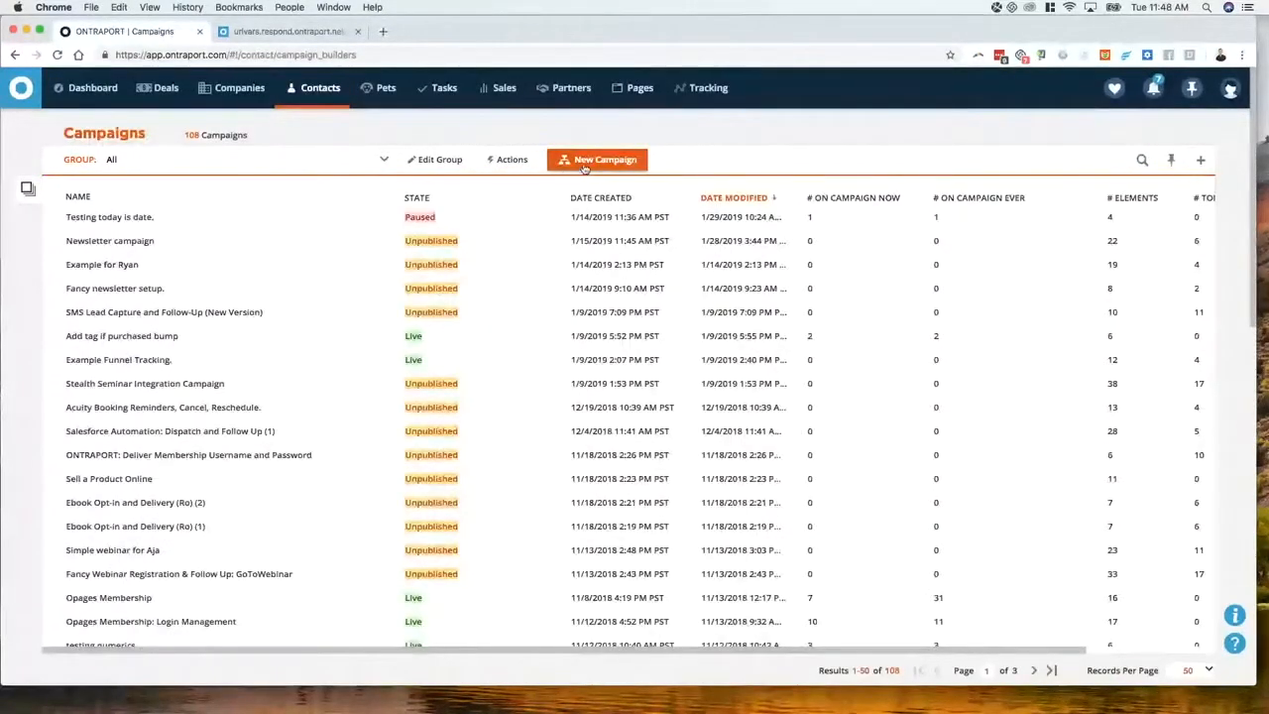
pyautogui.click(557, 164)
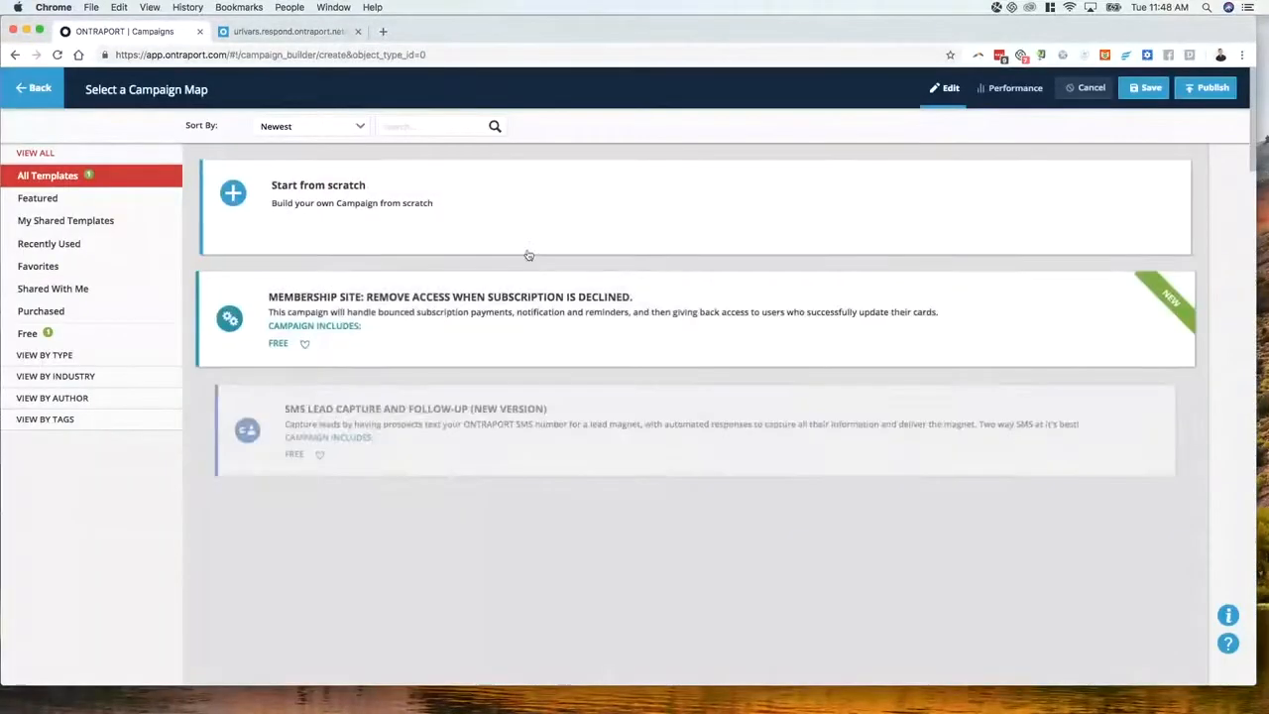
pyautogui.click(558, 242)
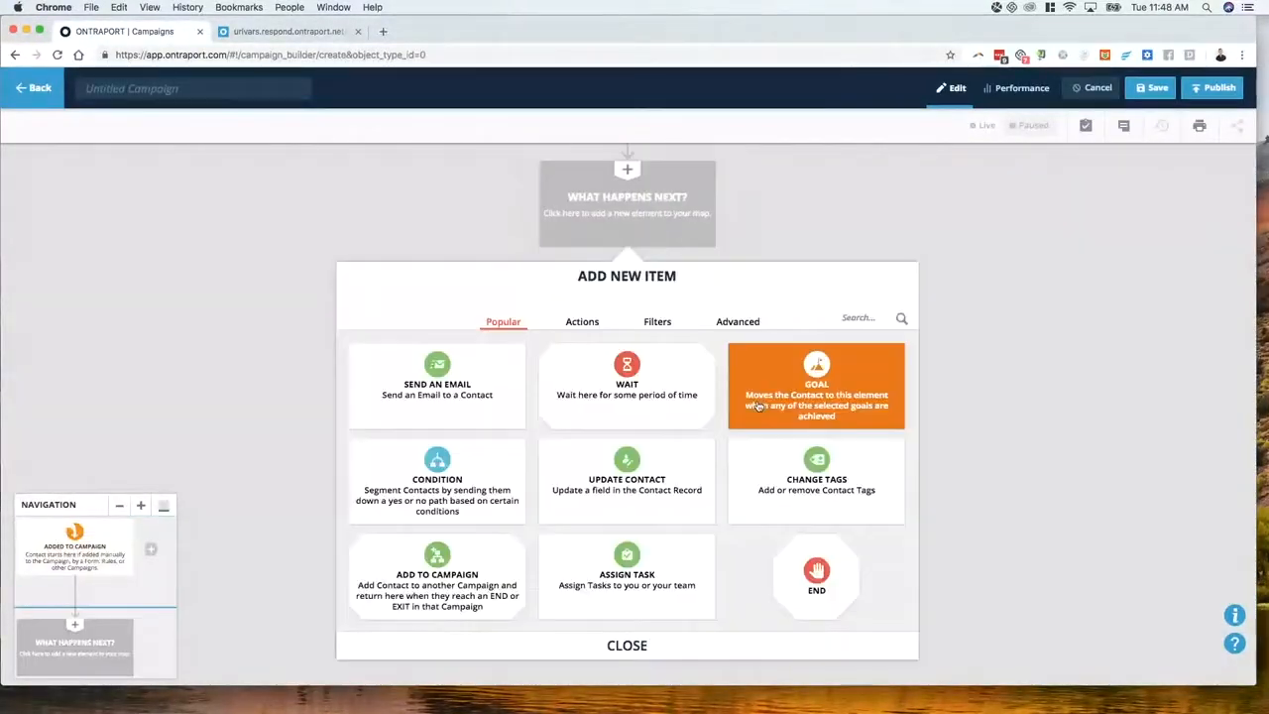
pyautogui.click(810, 570)
# Add a Product is Purchased trigger for the product 42 cats
pyautogui.click(729, 200)
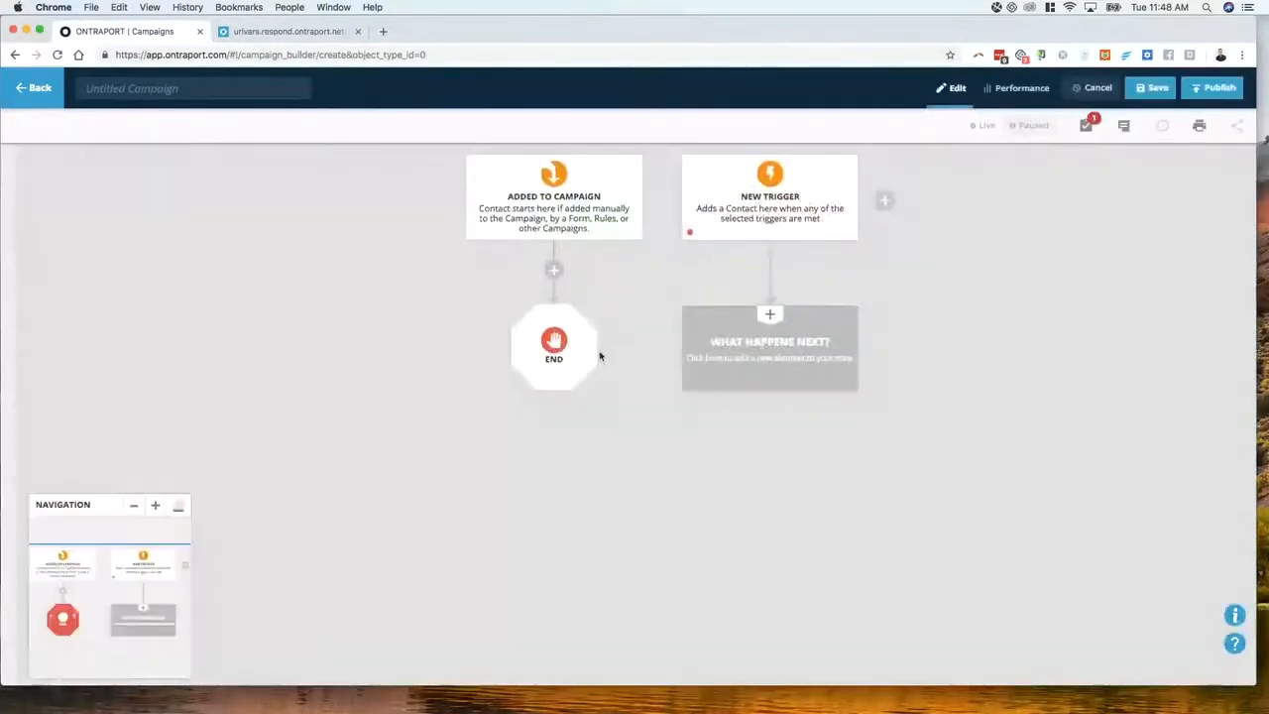
pyautogui.click(758, 213)
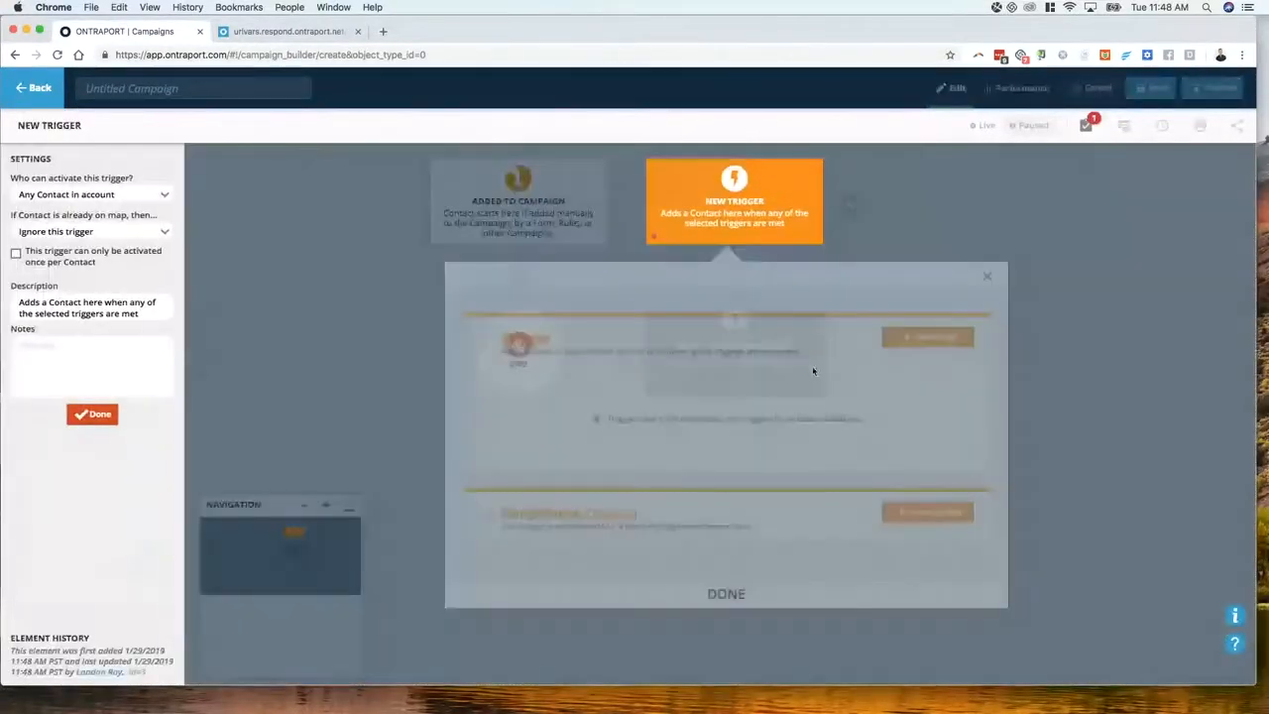
pyautogui.click(906, 342)
pyautogui.write('pur')
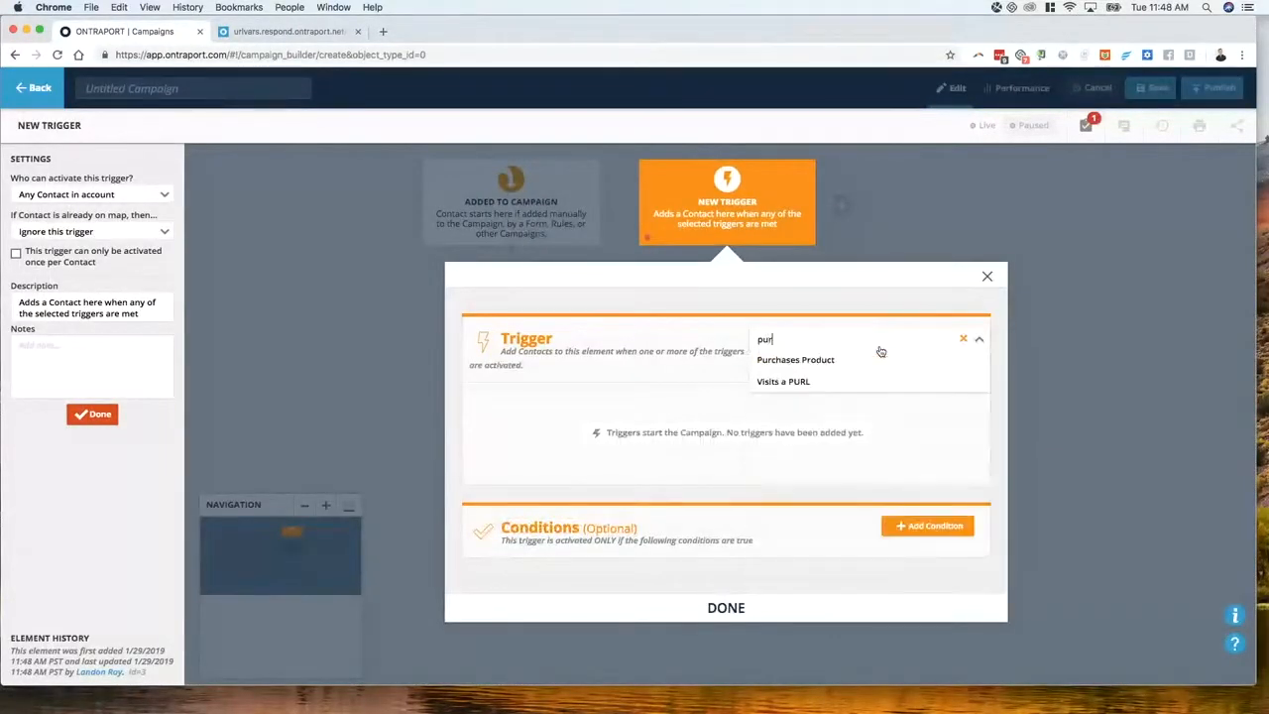
pyautogui.click(879, 354)
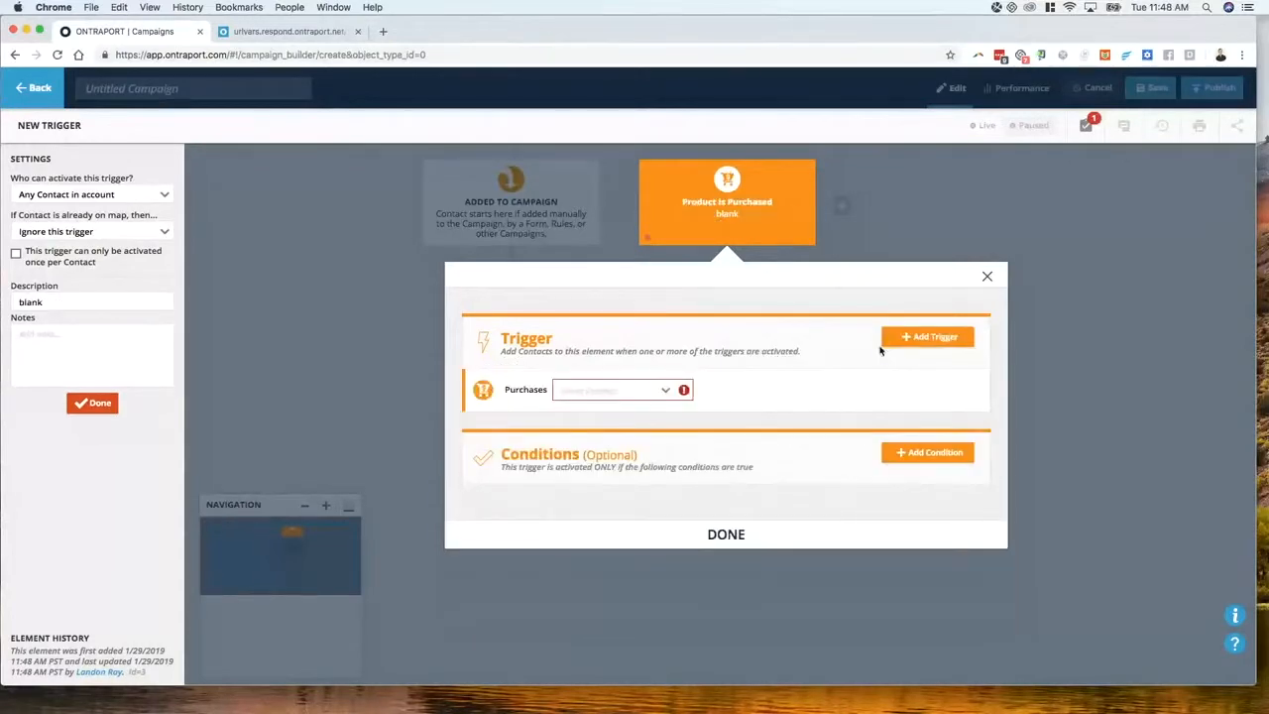
pyautogui.click(624, 390)
pyautogui.click(597, 479)
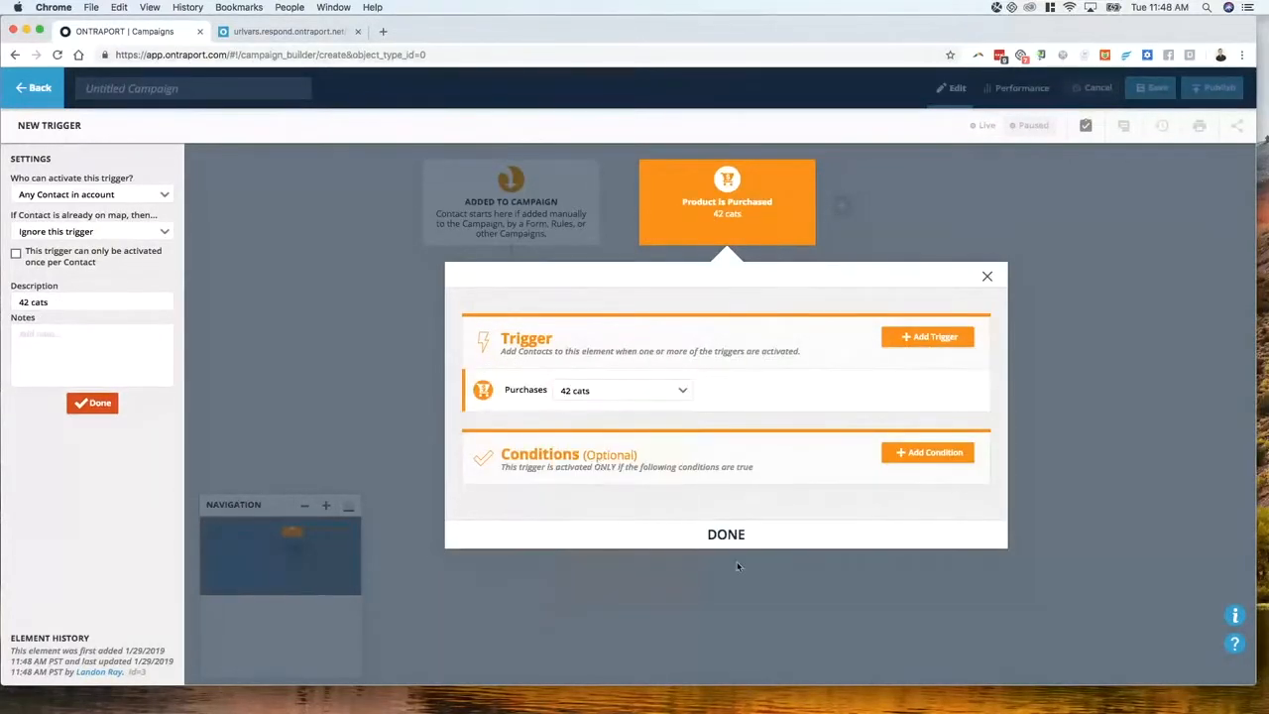
pyautogui.click(736, 544)
pyautogui.click(839, 360)
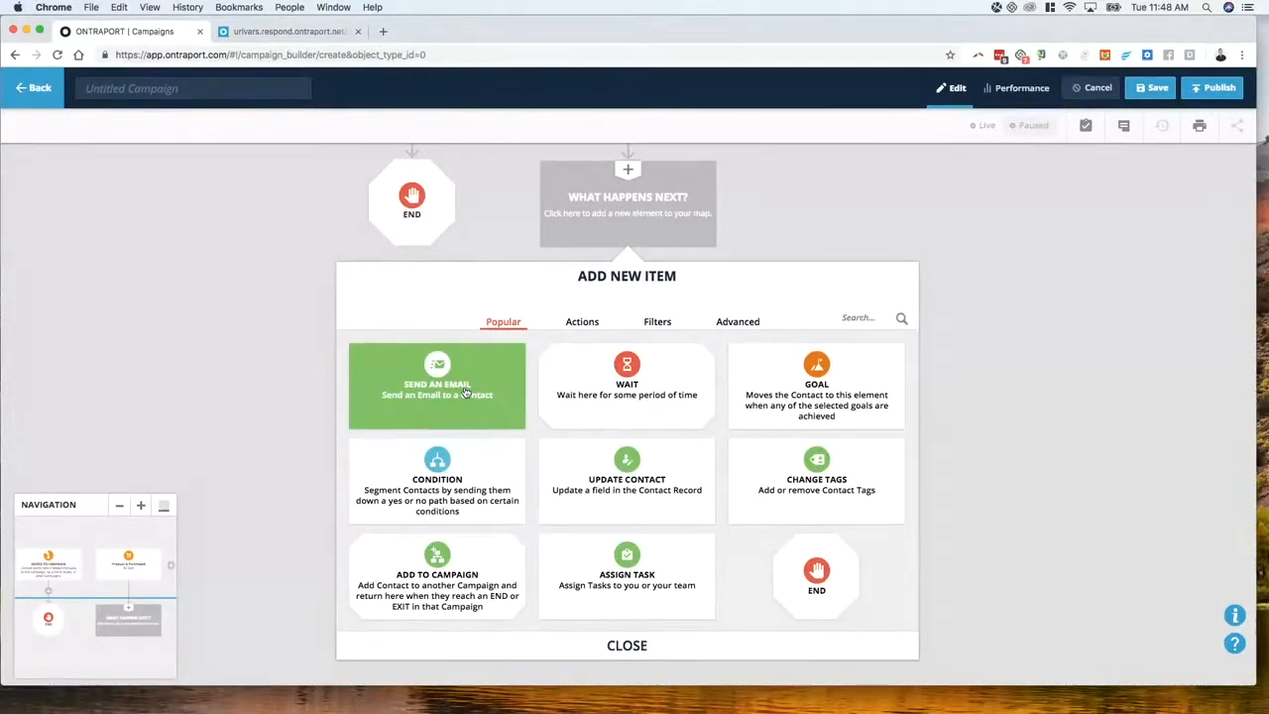
# Follow the 42 cats purchase trigger with Wait, Send an Email and End elements
pyautogui.click(642, 404)
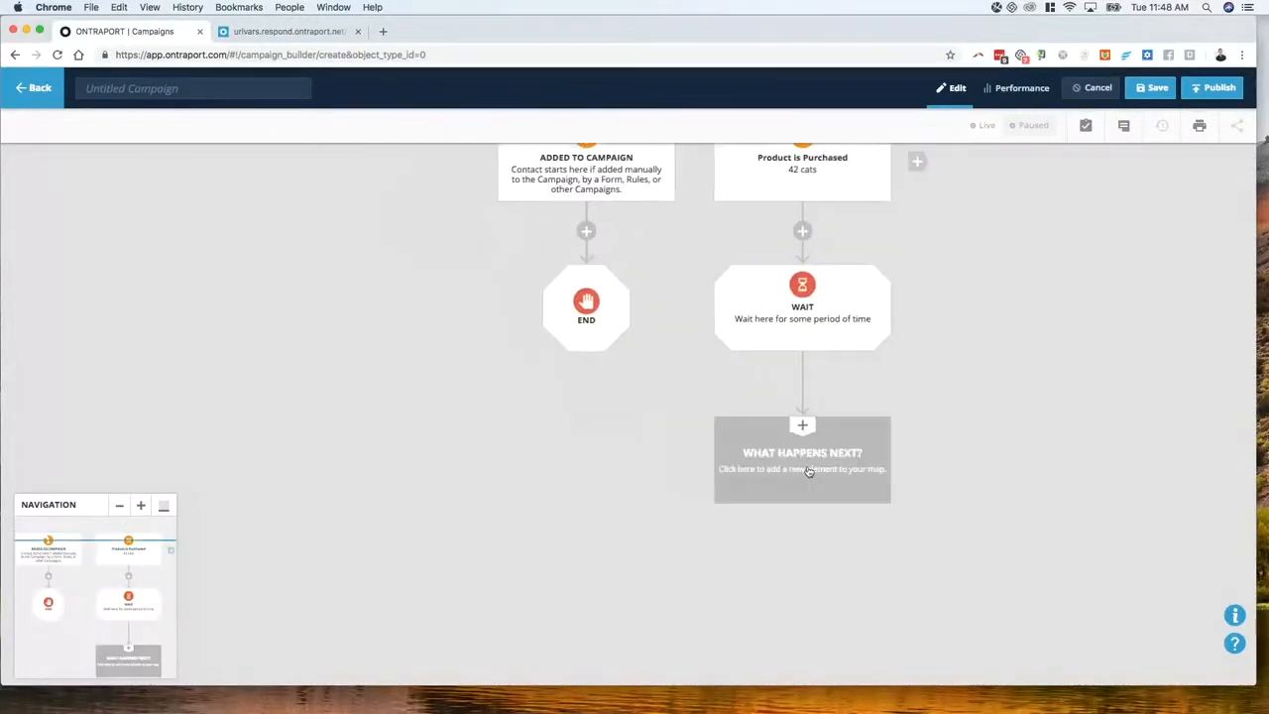
pyautogui.click(807, 467)
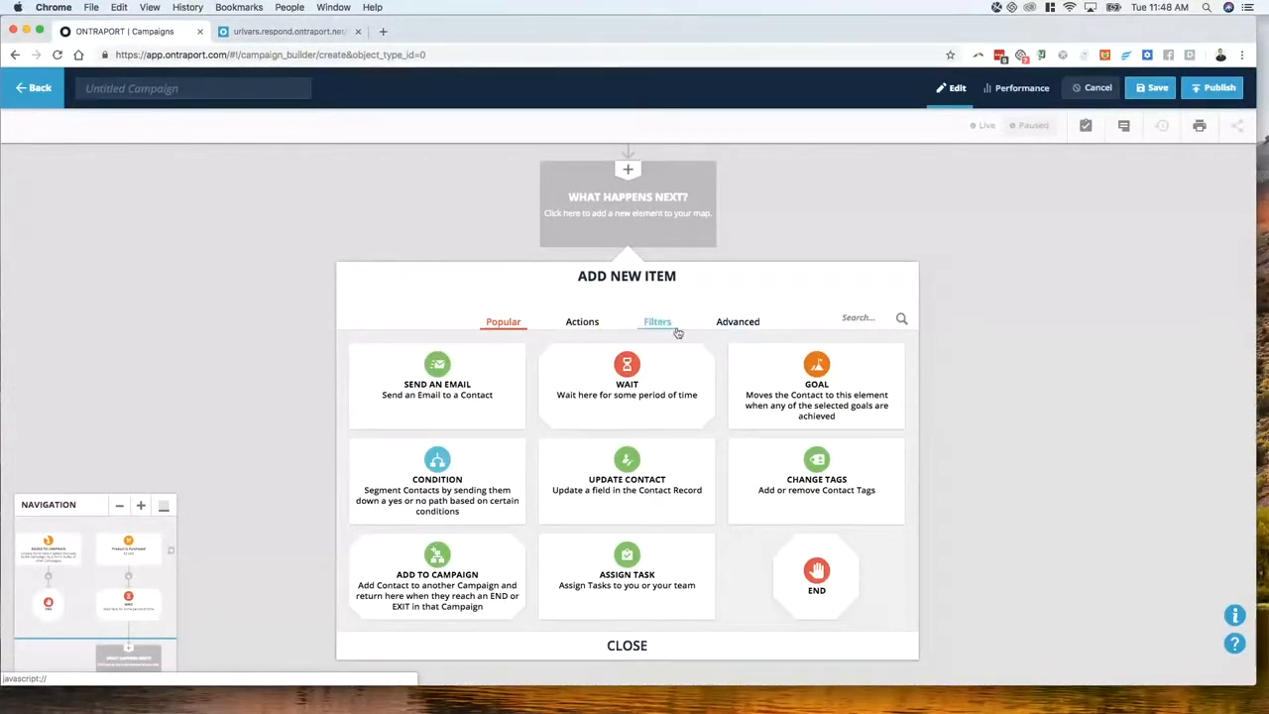
pyautogui.click(511, 353)
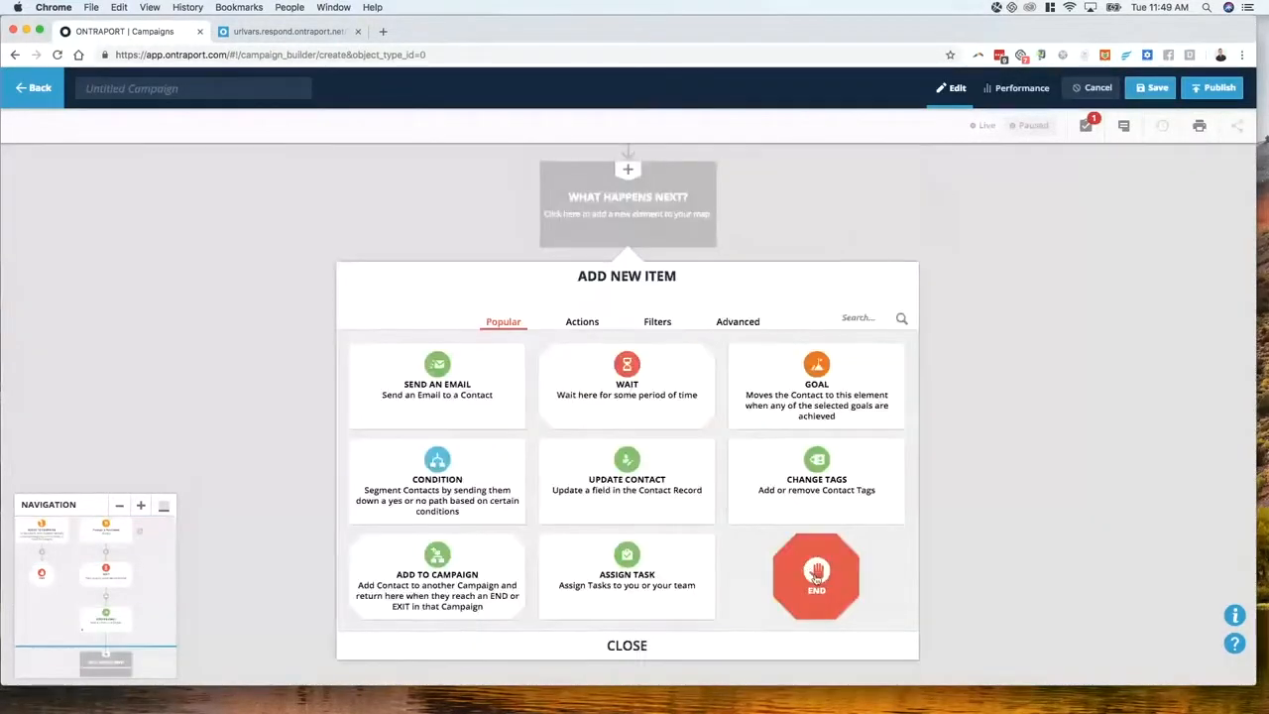
pyautogui.click(439, 388)
pyautogui.click(840, 508)
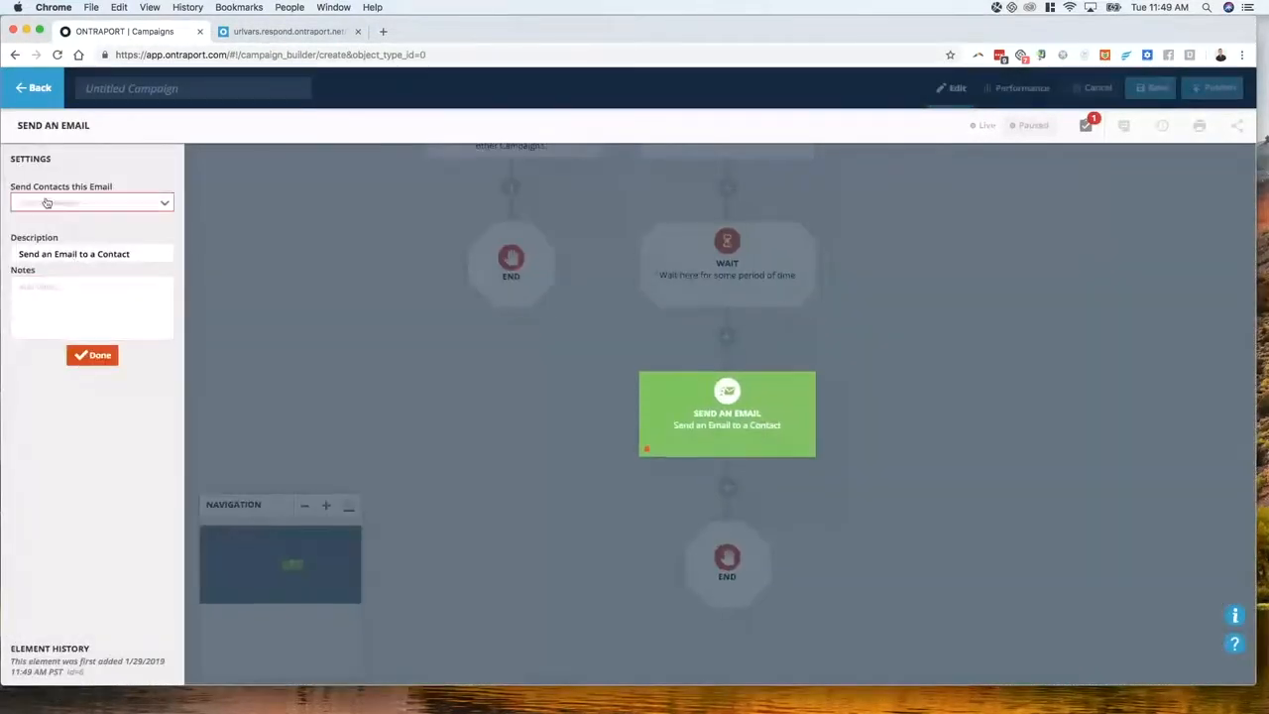
# Make the email step send a new draft message named 'Feedback request: 42cats'
pyautogui.click(48, 204)
pyautogui.click(83, 226)
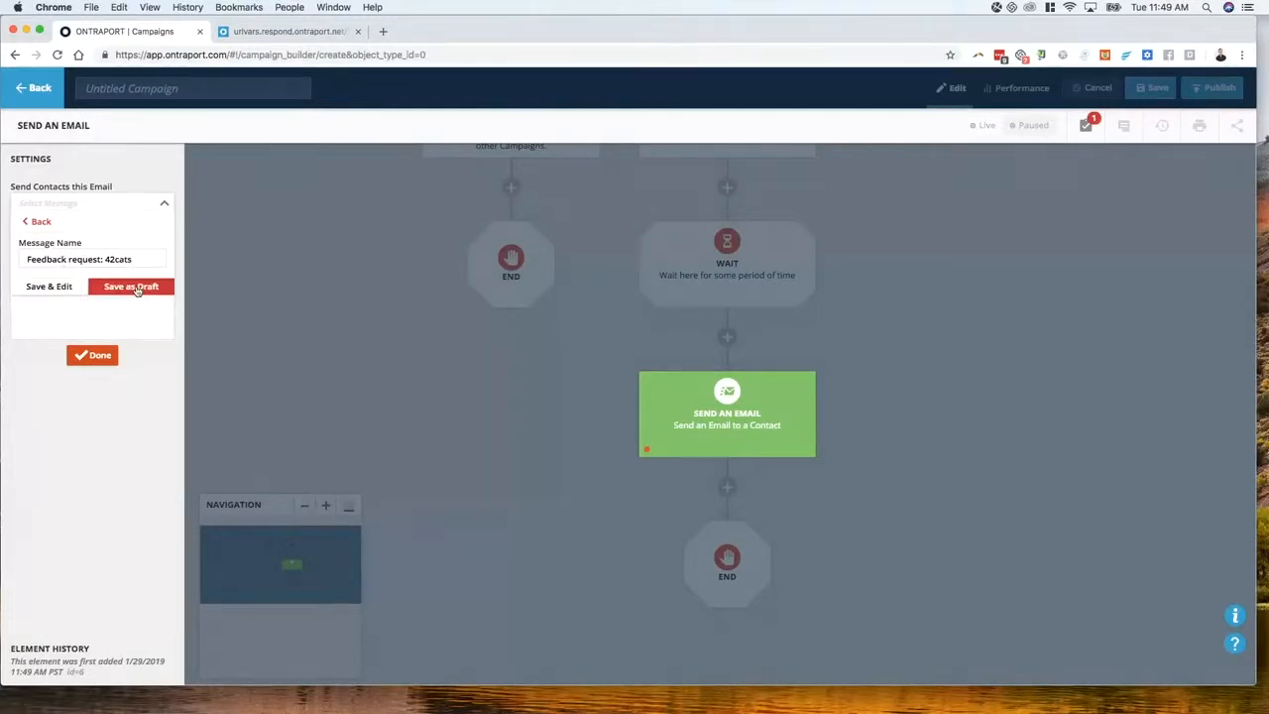
pyautogui.click(131, 286)
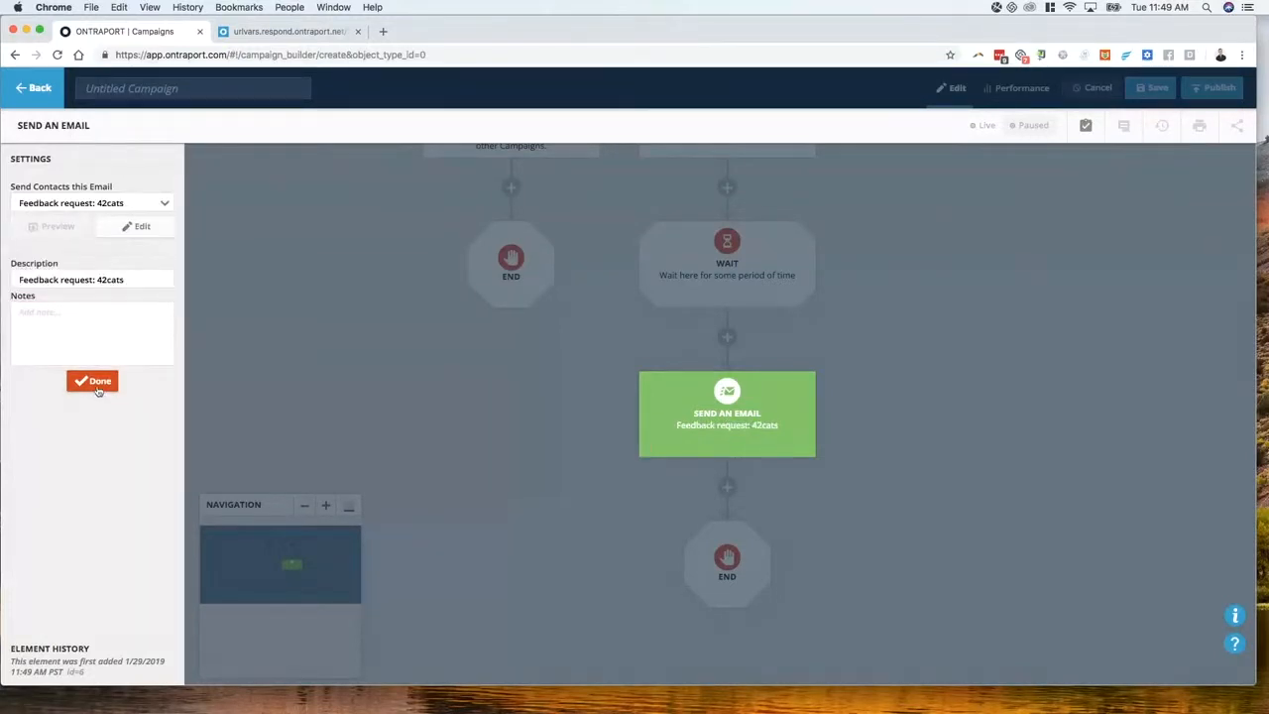
pyautogui.click(98, 382)
pyautogui.moveTo(963, 396); pyautogui.dragTo(697, 366)
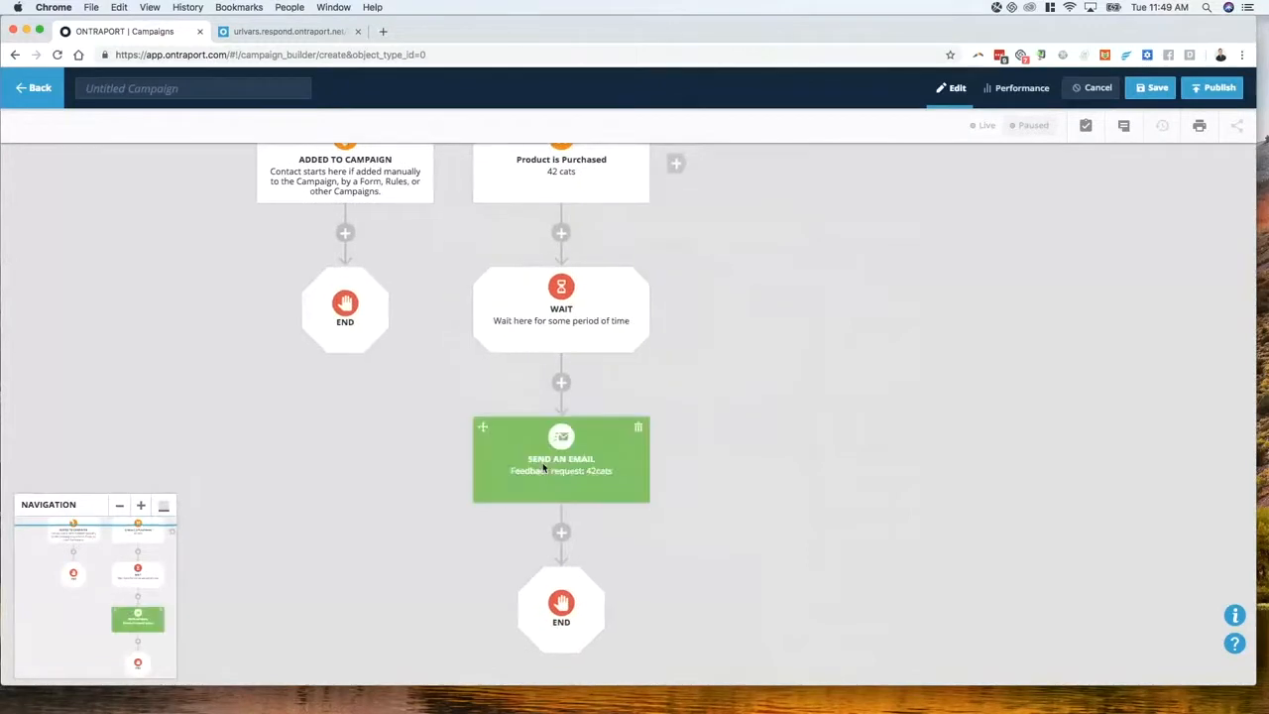
pyautogui.click(595, 477)
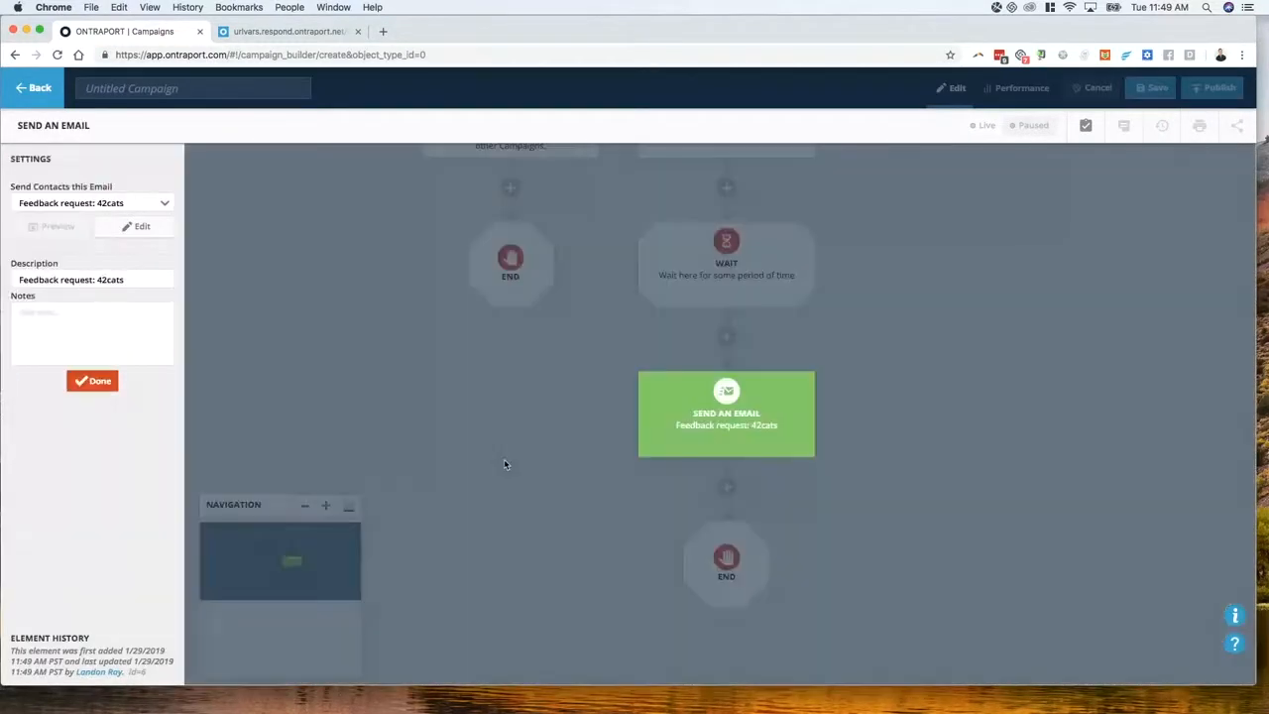
pyautogui.click(506, 458)
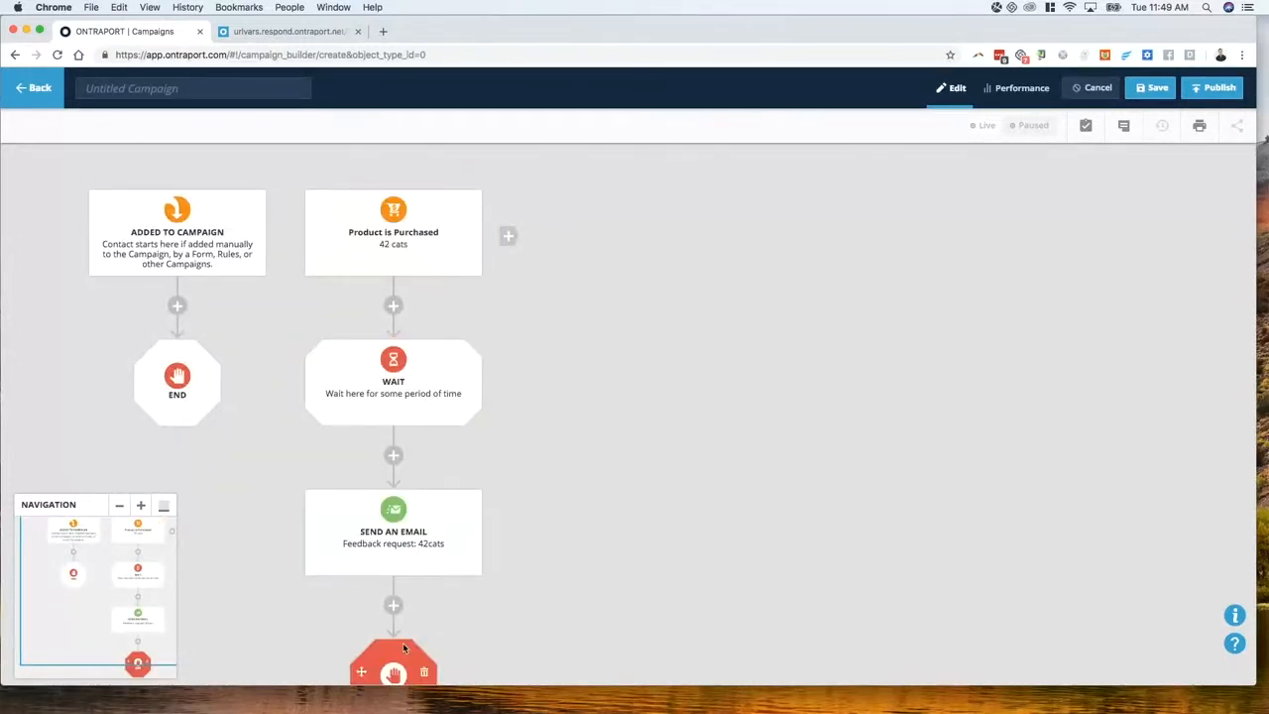
# Copy the purchase trigger with all following items and set its product to Amazingness
pyautogui.moveTo(562, 591); pyautogui.dragTo(578, 524)
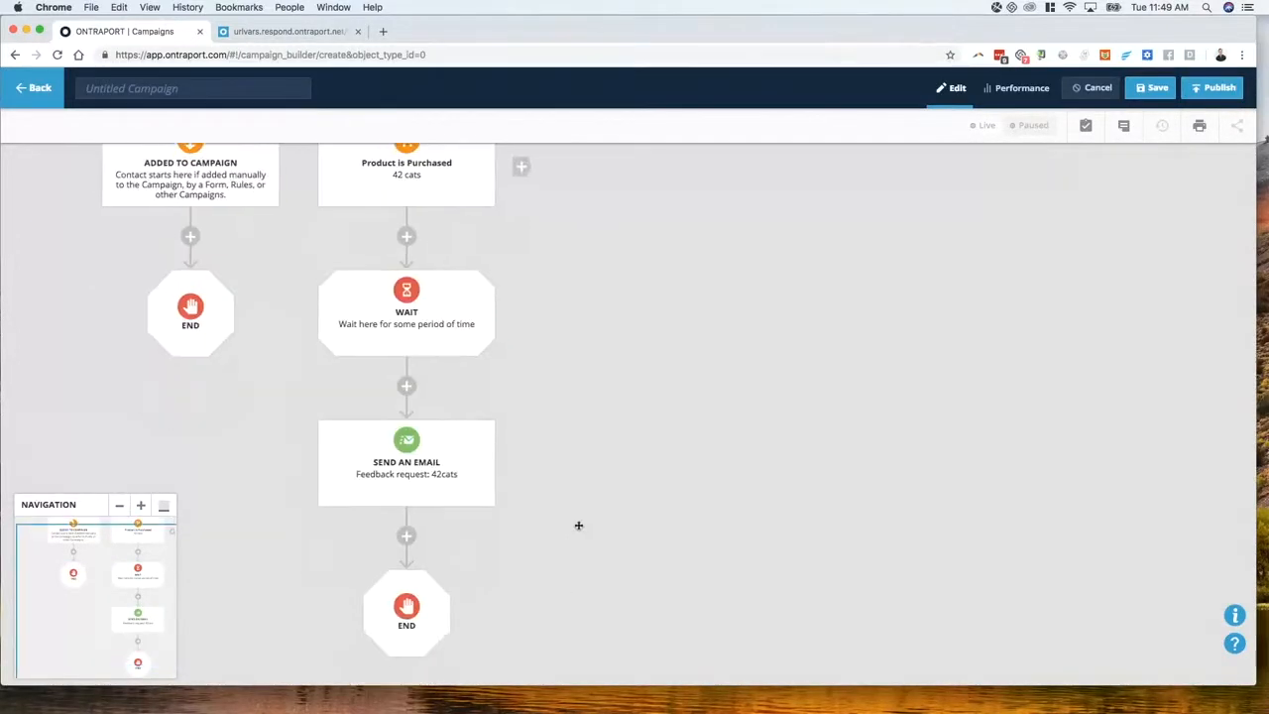
pyautogui.moveTo(611, 441); pyautogui.dragTo(635, 538)
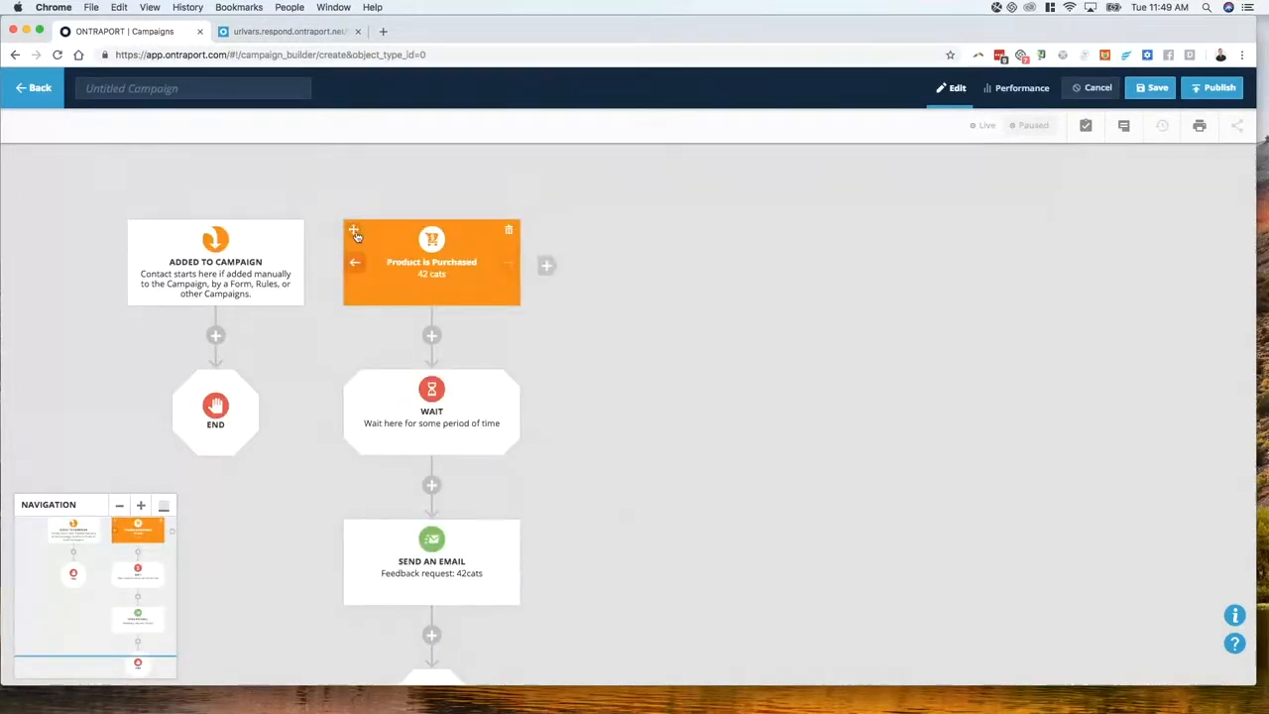
pyautogui.moveTo(355, 234); pyautogui.dragTo(426, 278)
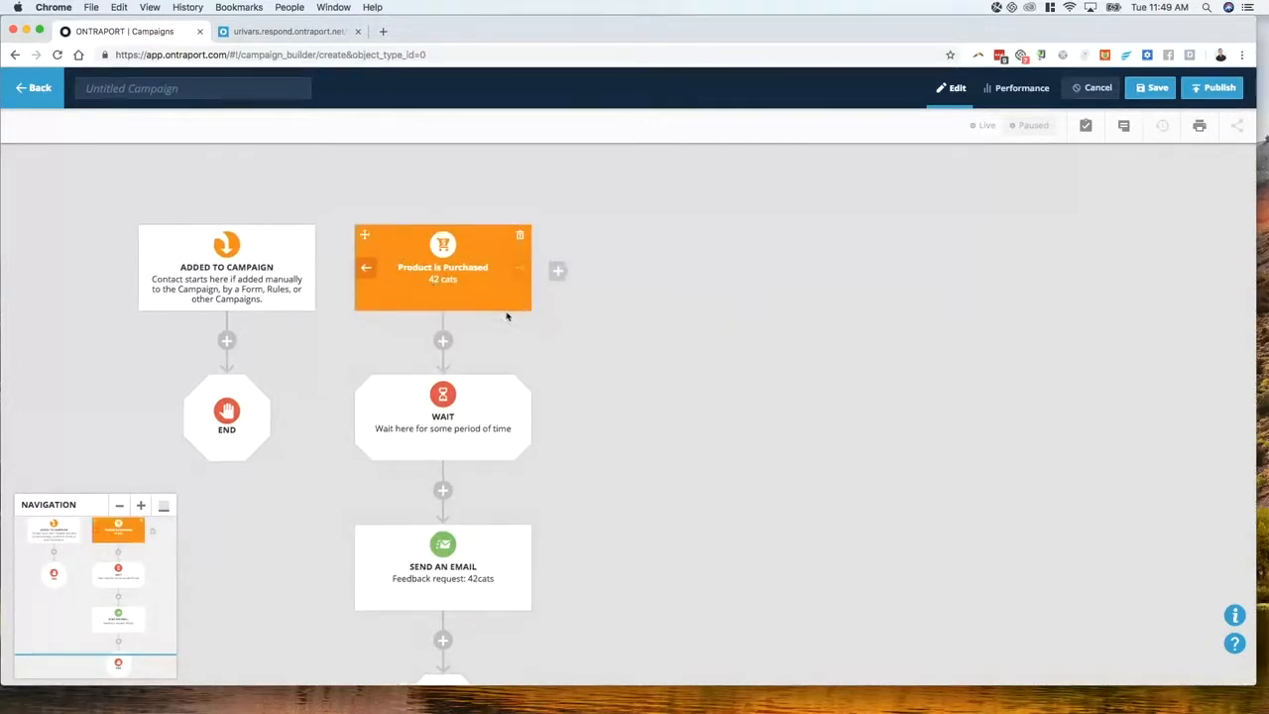
pyautogui.moveTo(367, 239); pyautogui.dragTo(560, 274)
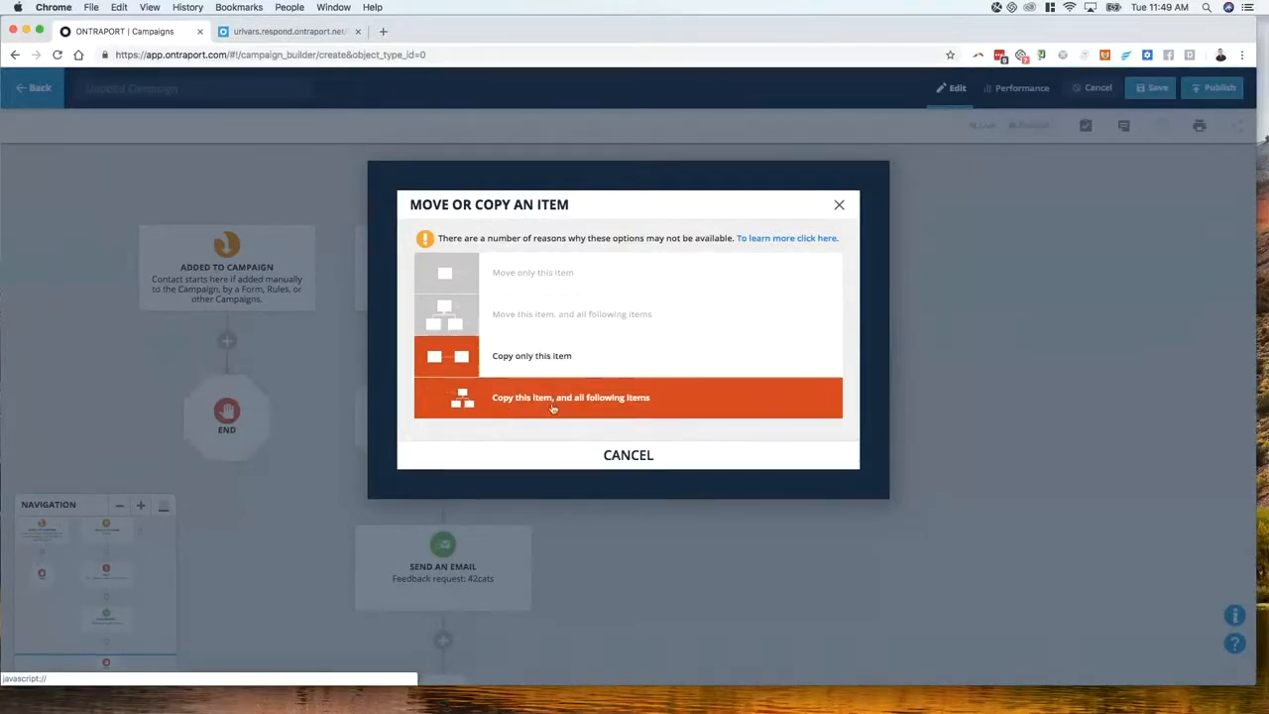
pyautogui.click(446, 401)
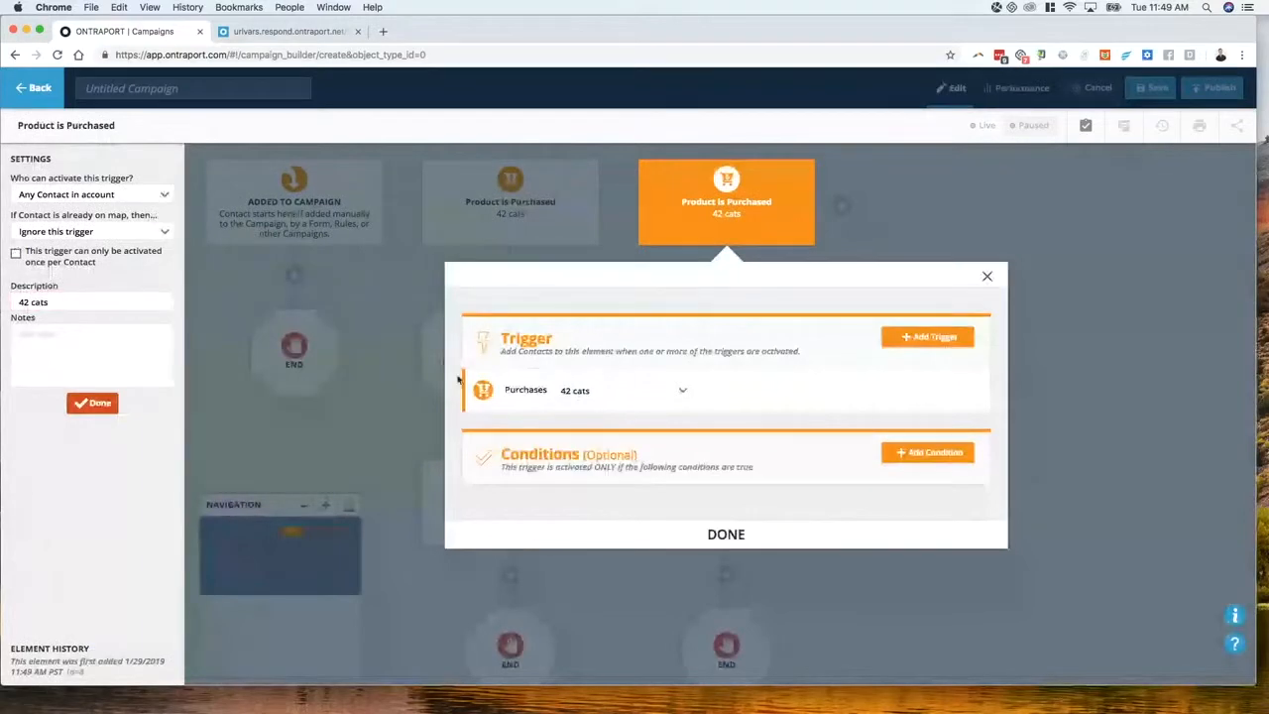
pyautogui.click(606, 388)
pyautogui.click(593, 501)
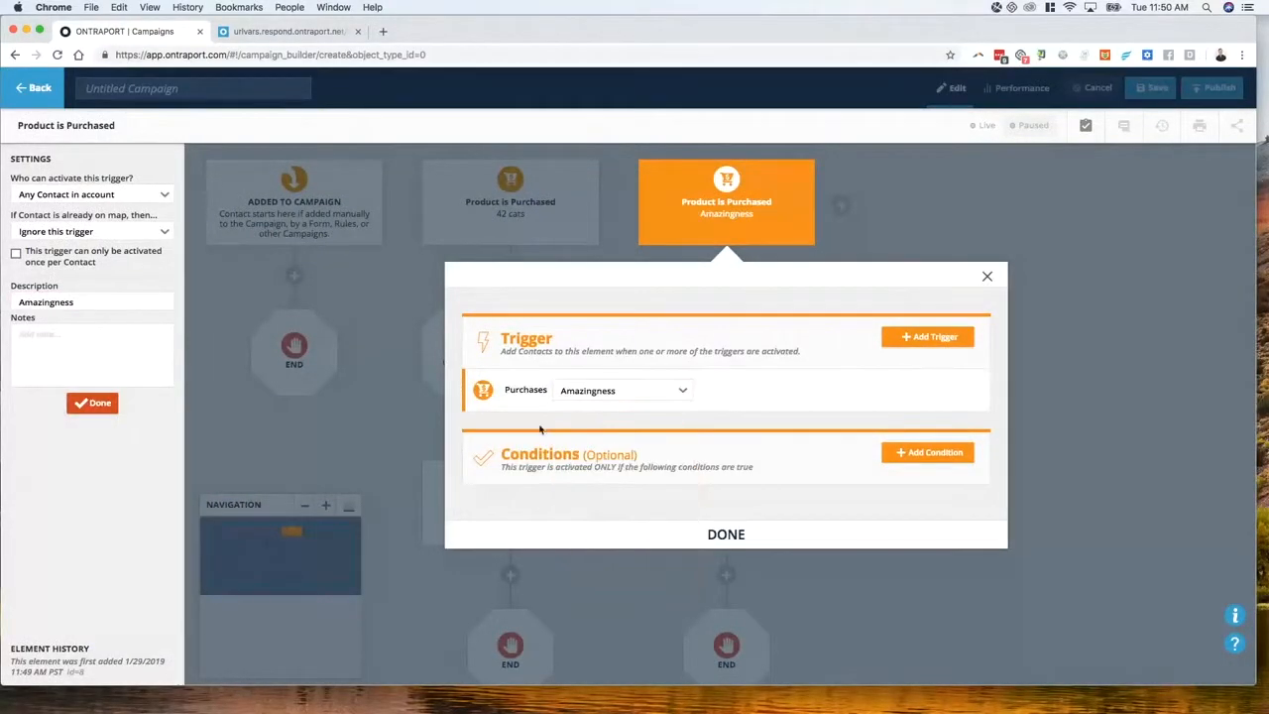
pyautogui.click(724, 533)
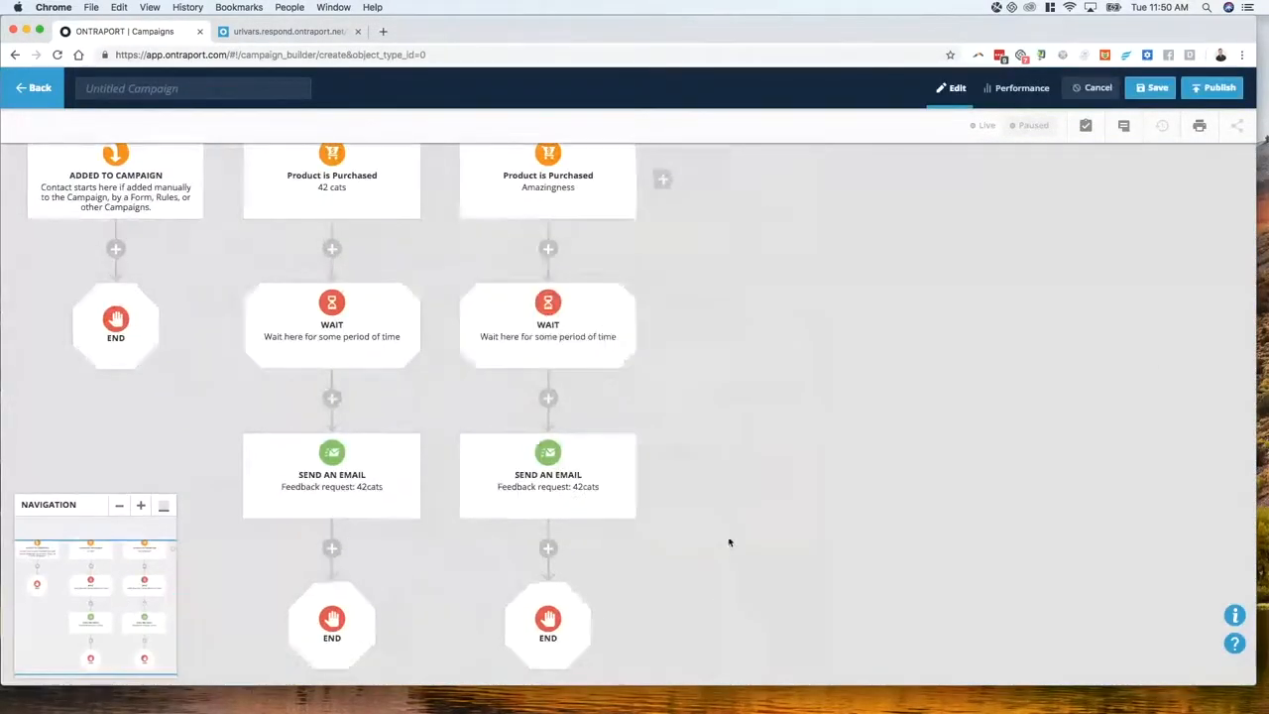
# Make the copied email step send a new draft 'Feedback request: Amazingness'
pyautogui.moveTo(730, 540); pyautogui.dragTo(694, 437)
pyautogui.click(489, 408)
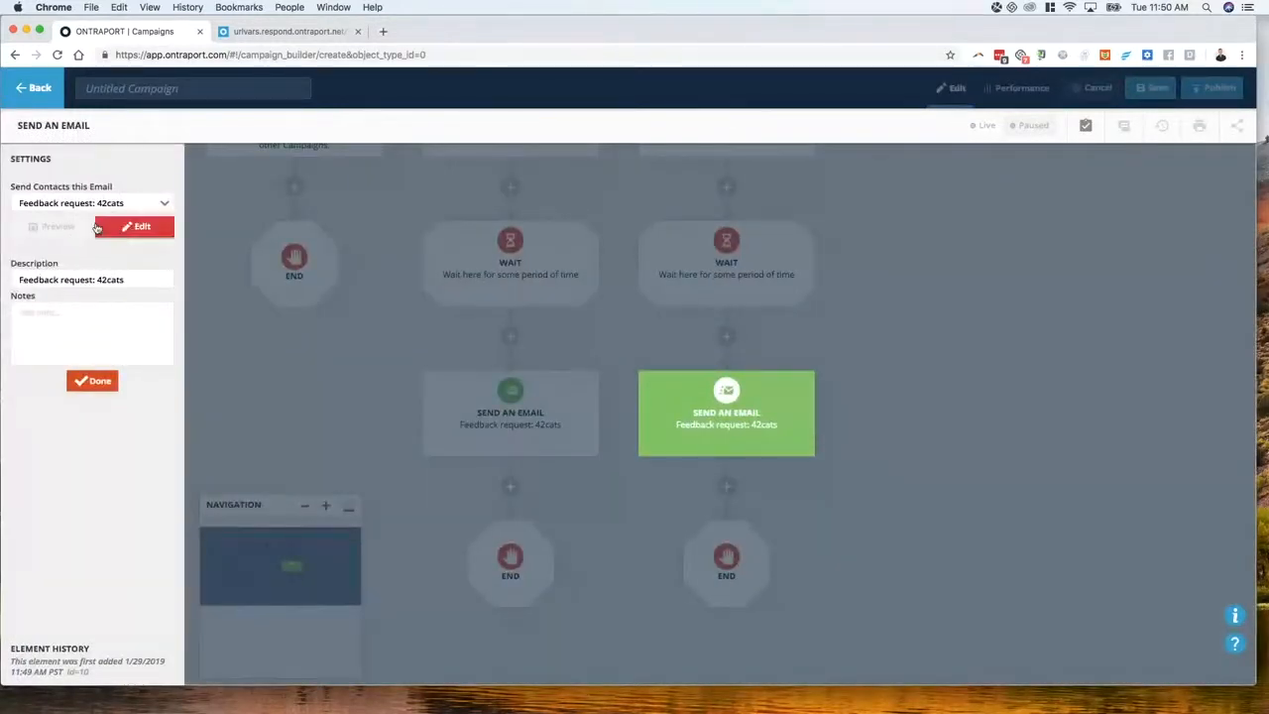
pyautogui.click(133, 204)
pyautogui.click(115, 224)
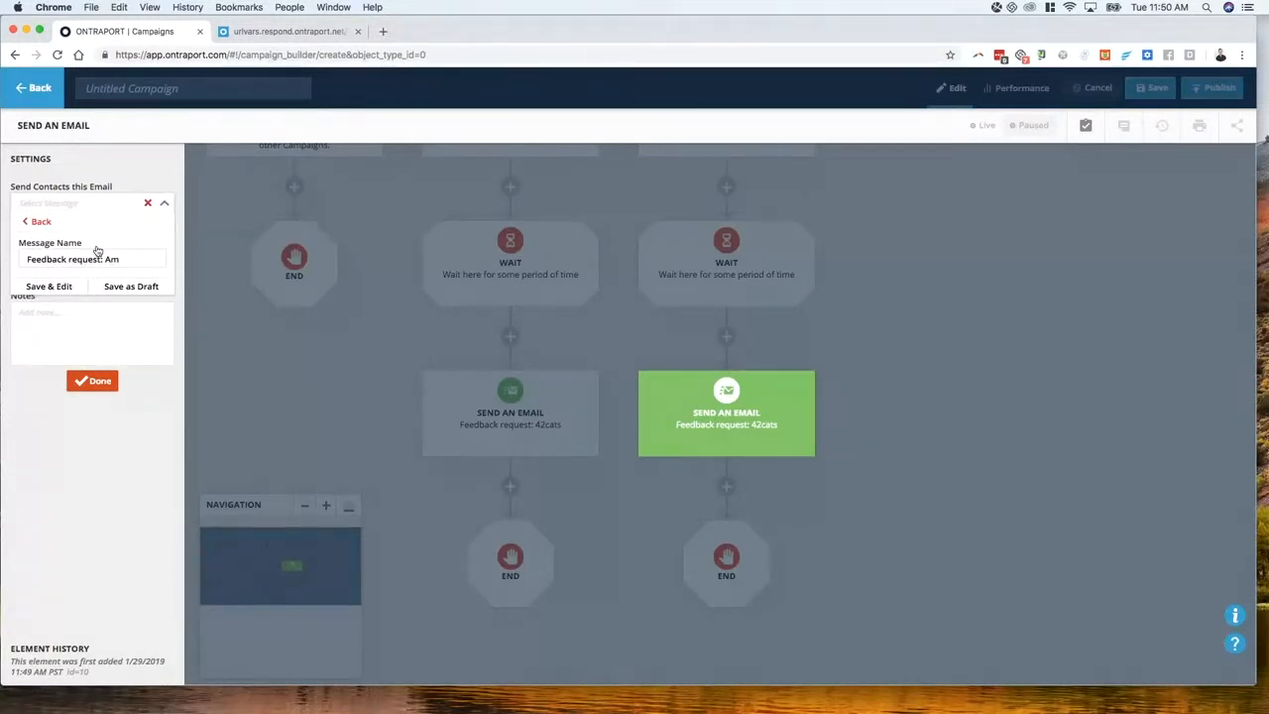
pyautogui.write('ness')
pyautogui.click(129, 286)
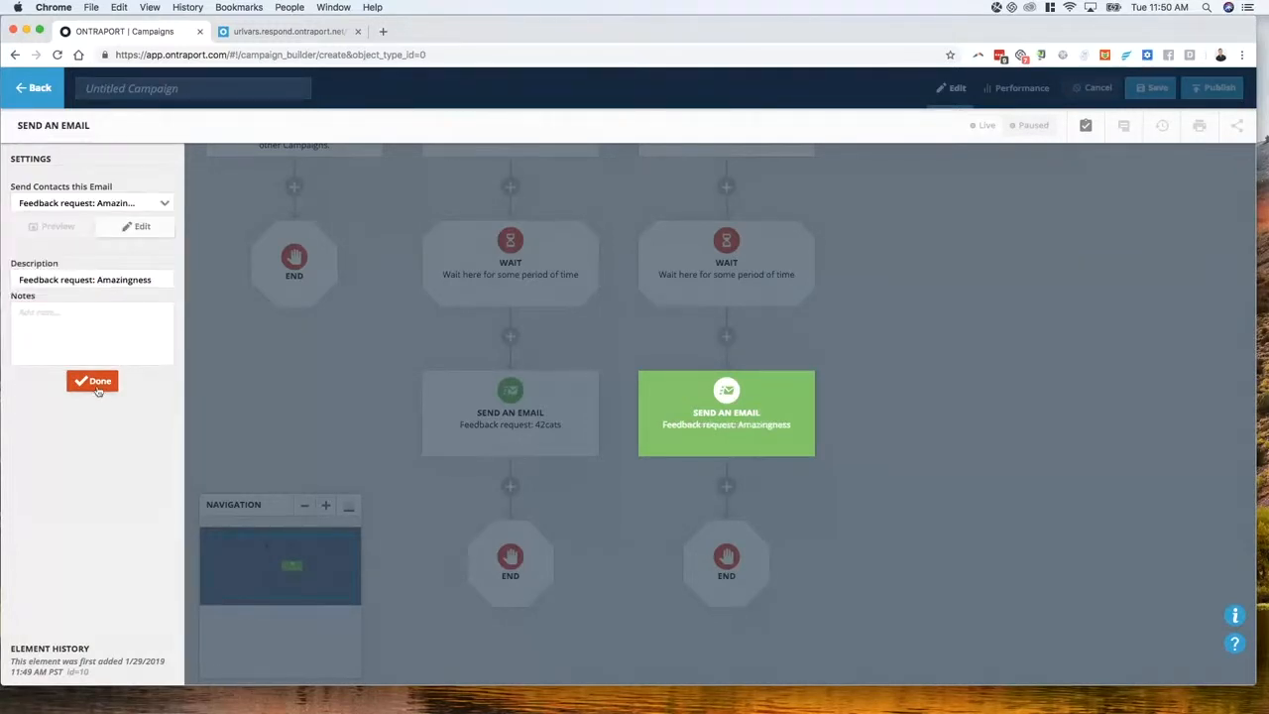
pyautogui.click(99, 391)
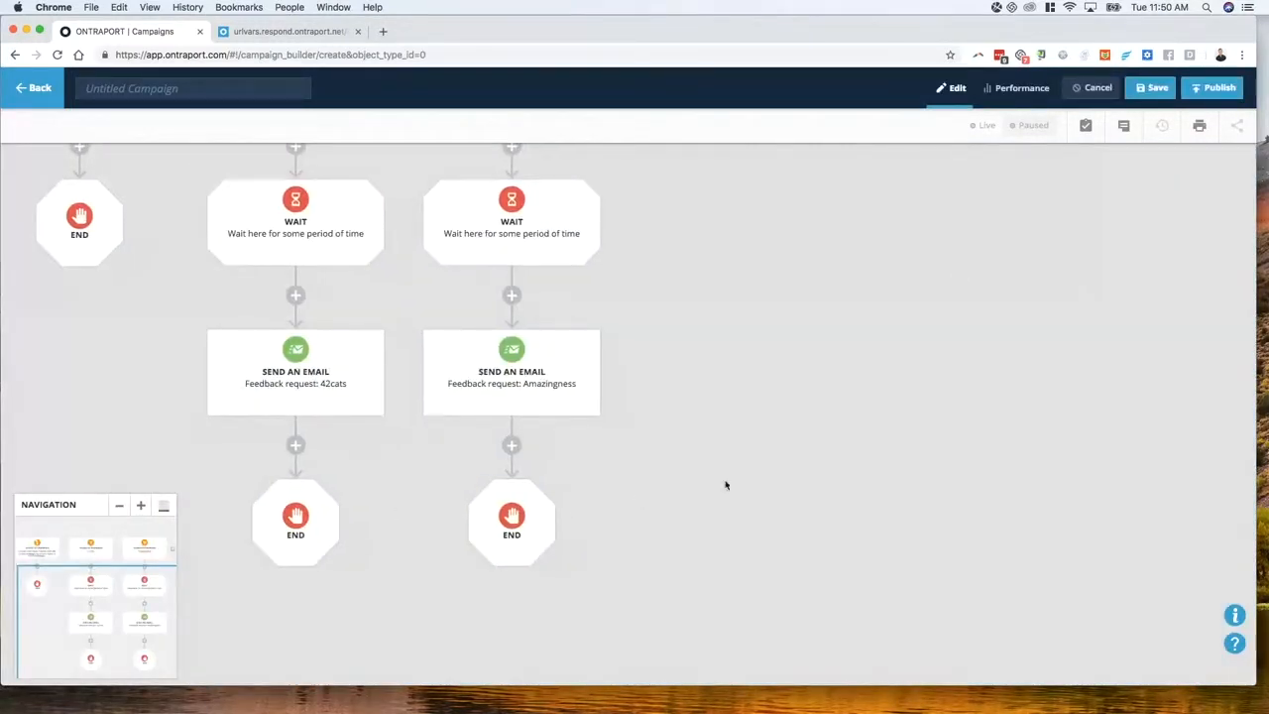
pyautogui.moveTo(681, 388); pyautogui.dragTo(760, 412)
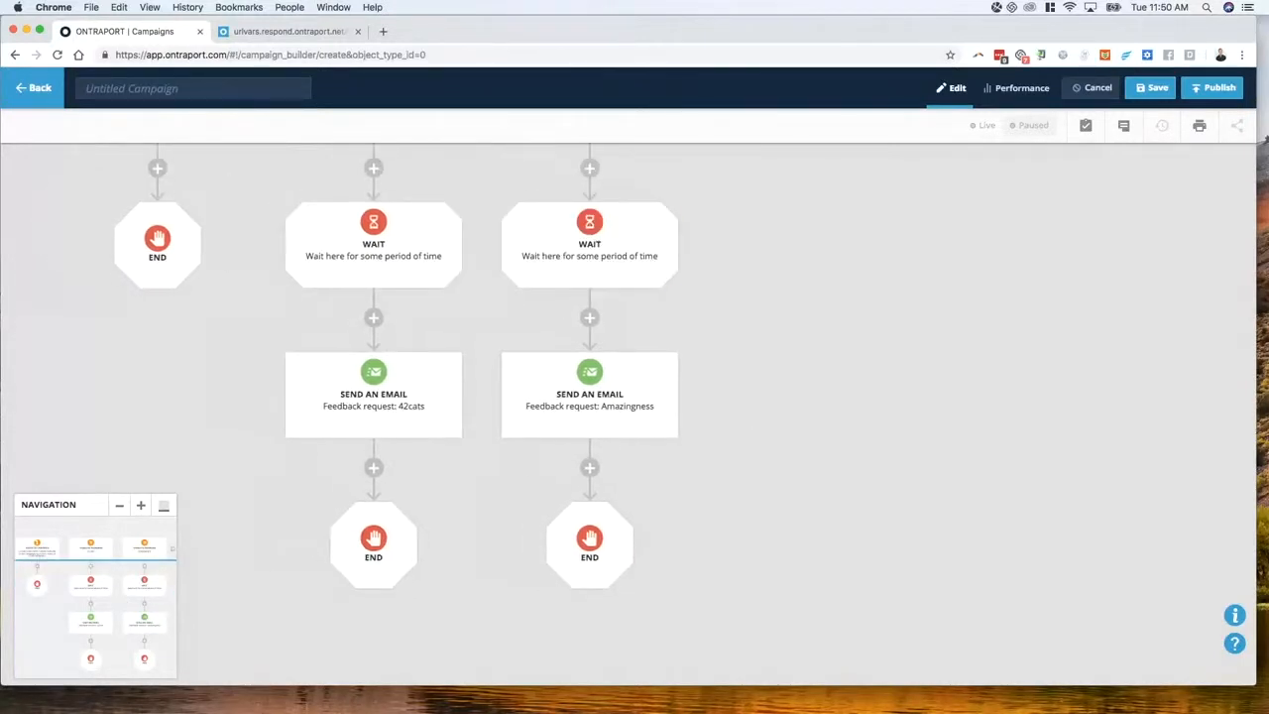
# Duplicate the campaign tab, then open the 'Feedback request: 42cats' message from Messages
pyautogui.rightClick(142, 33)
pyautogui.click(187, 69)
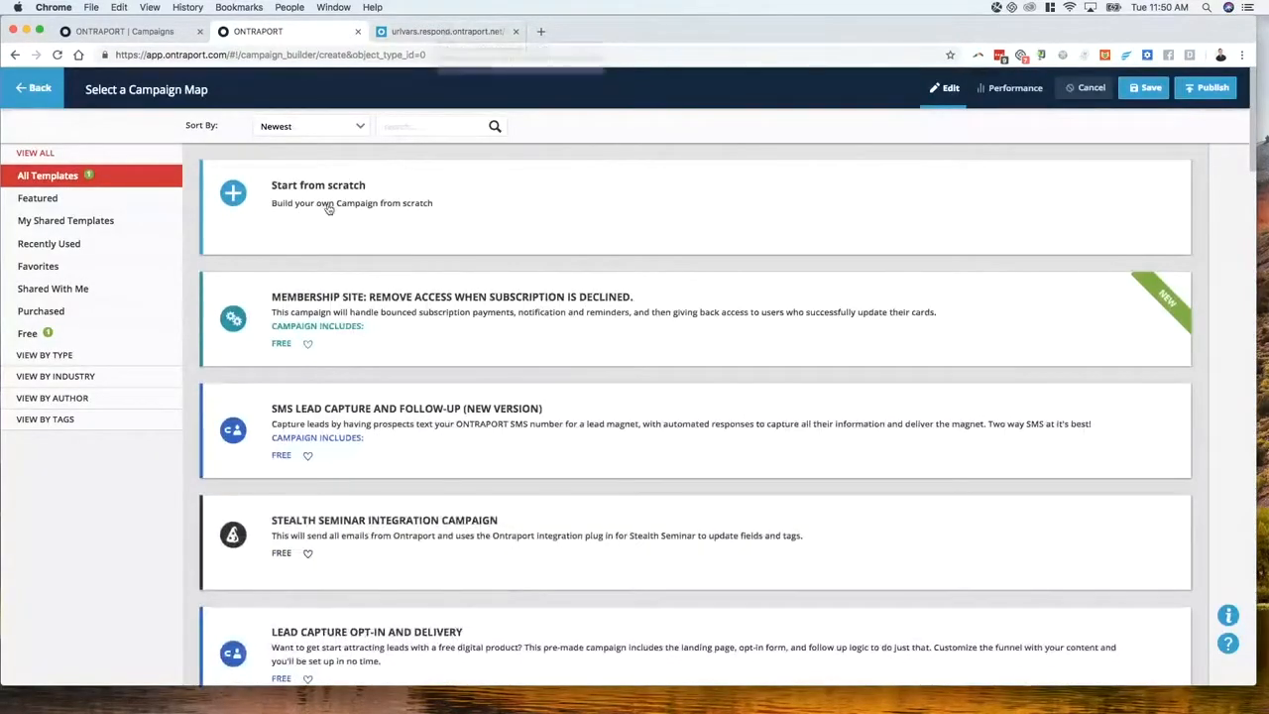
pyautogui.click(36, 99)
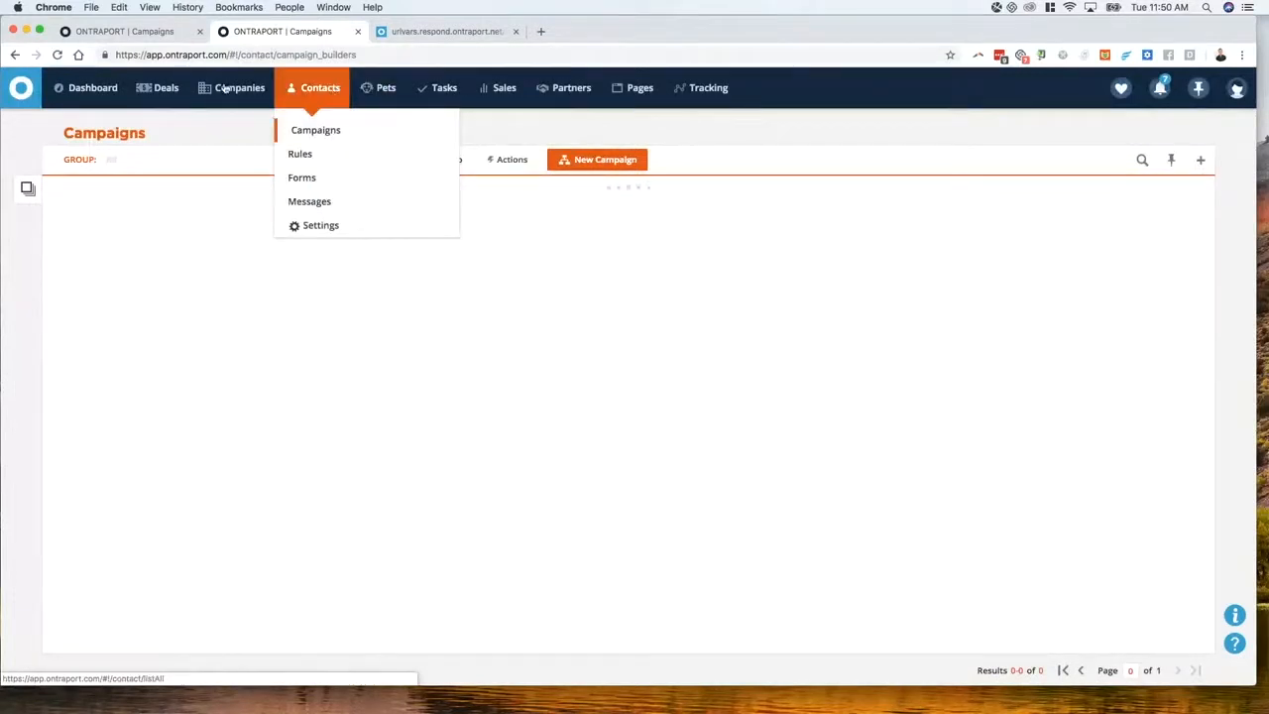
pyautogui.click(309, 193)
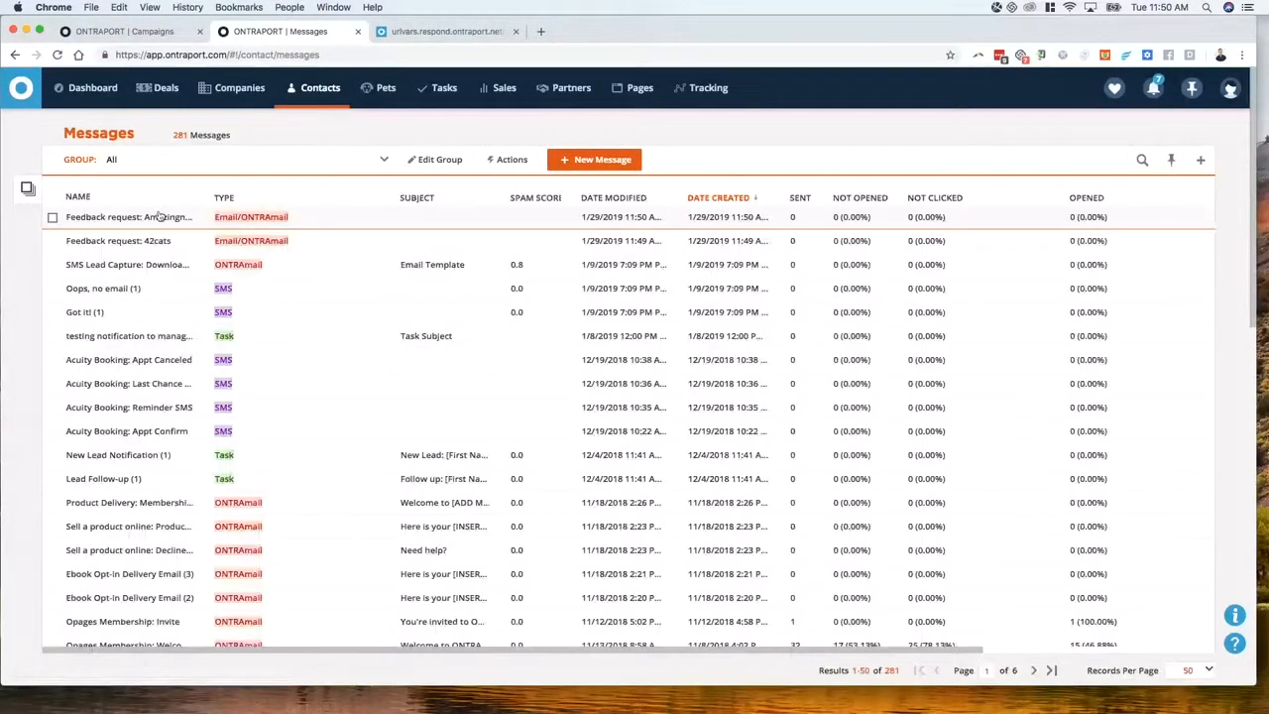
pyautogui.click(143, 241)
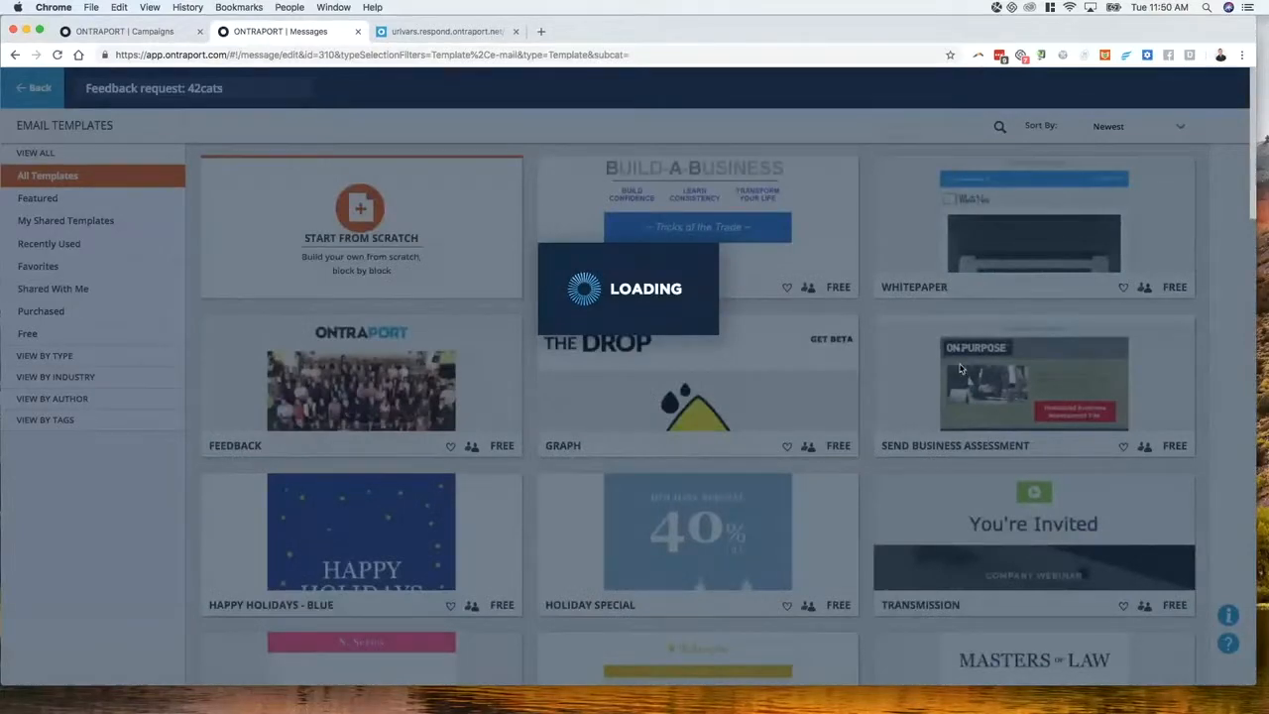
pyautogui.scroll(-10, 904, 373)
pyautogui.scroll(10, 684, 364)
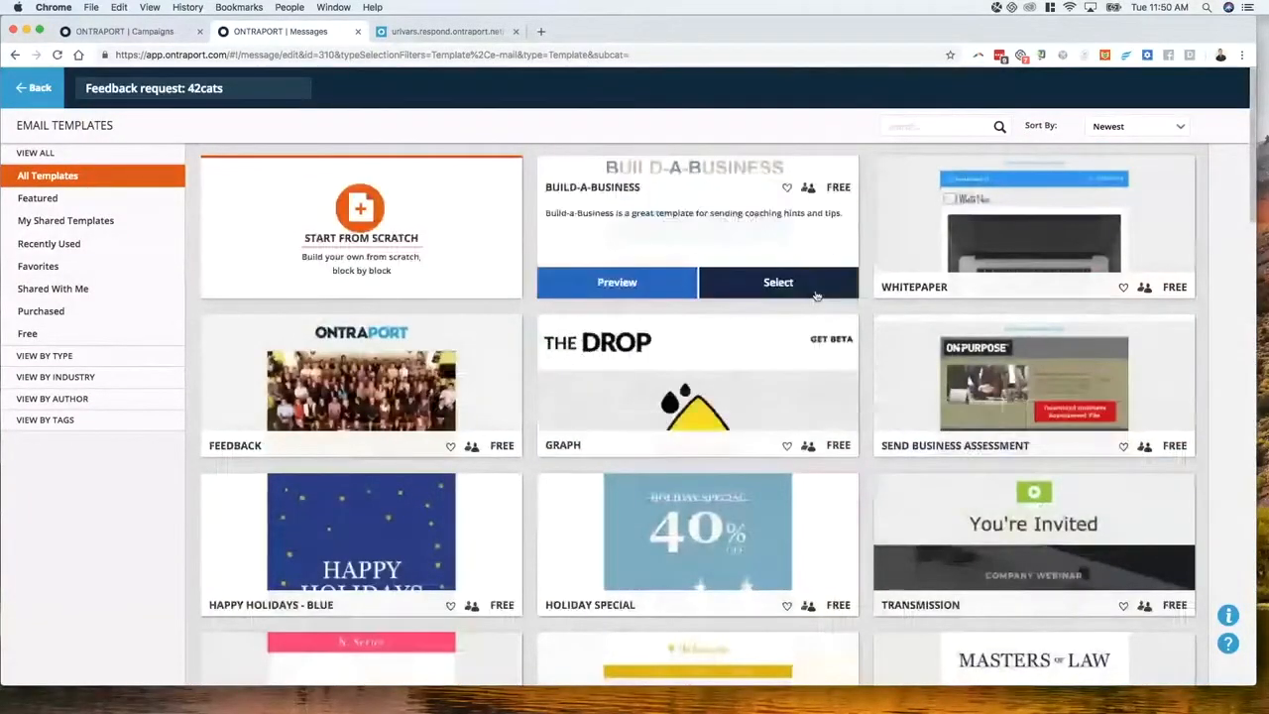
# Apply the Graph template and change the banner heading to 'Did you love 42 cats?'
pyautogui.click(774, 441)
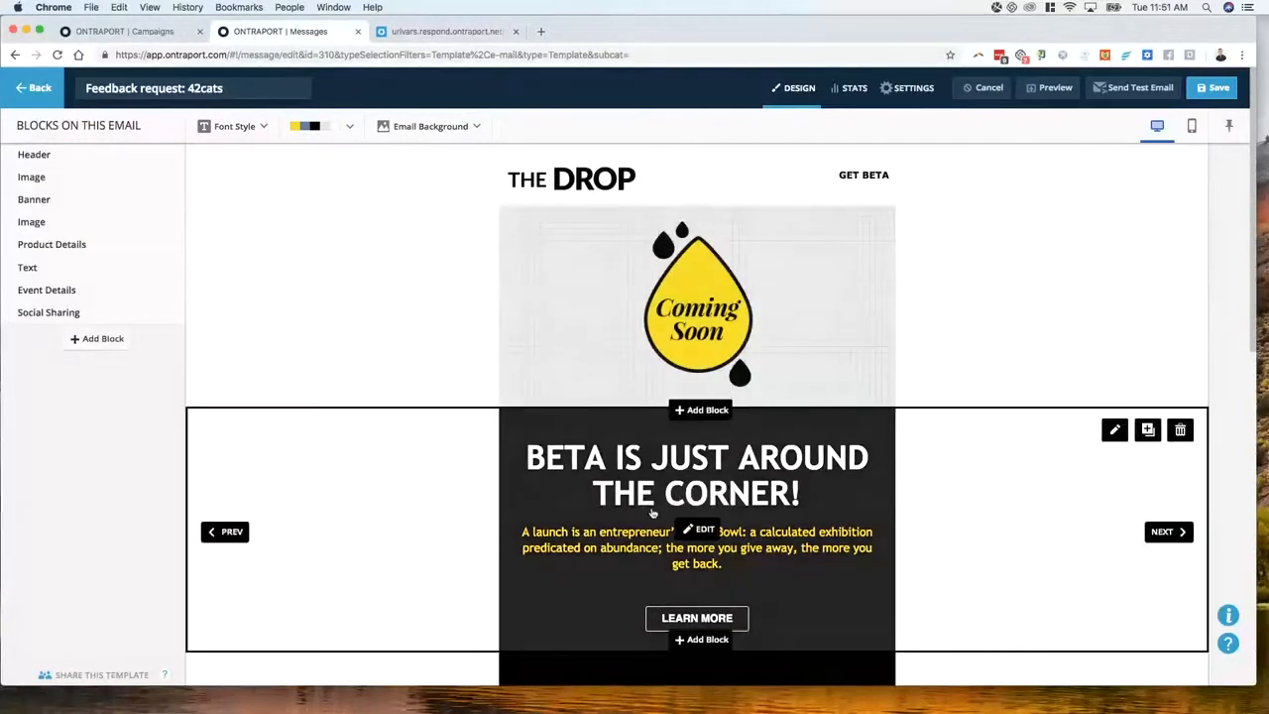
pyautogui.click(694, 524)
pyautogui.click(697, 207)
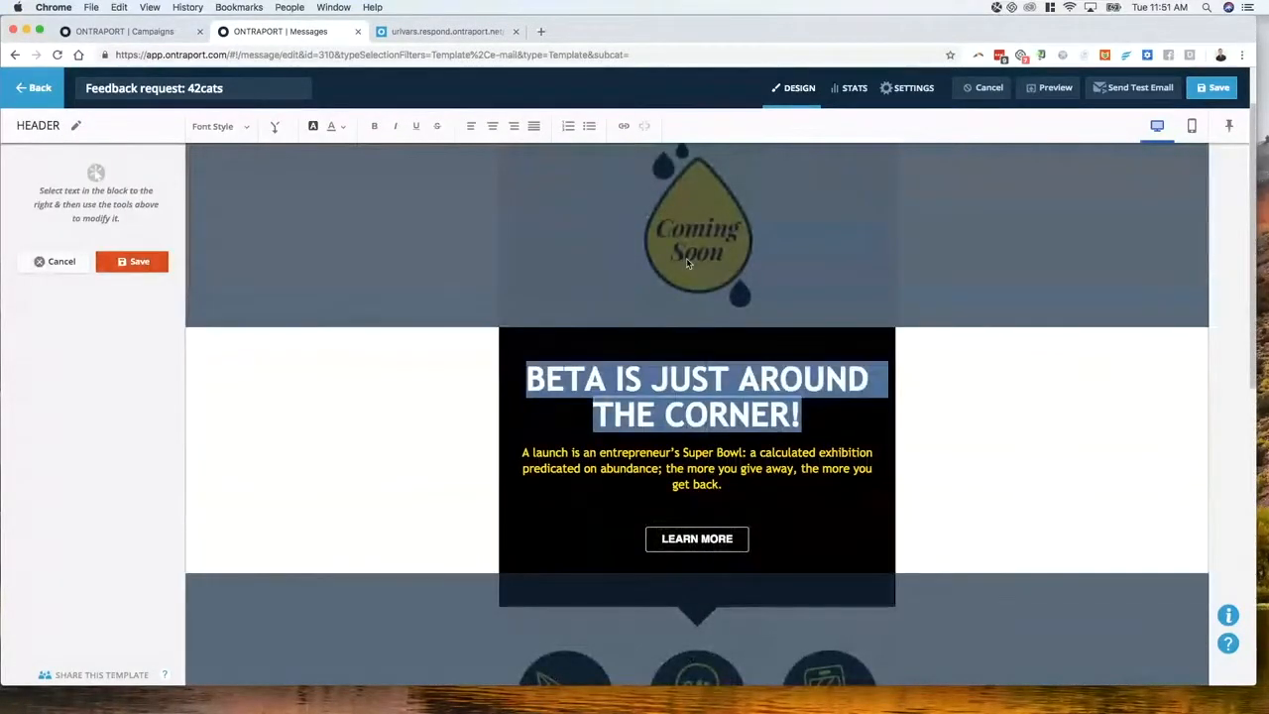
pyautogui.write('Did yoiu l')
pyautogui.press('BackSpace')
pyautogui.press('BackSpace')
pyautogui.press('BackSpace')
pyautogui.press('BackSpace')
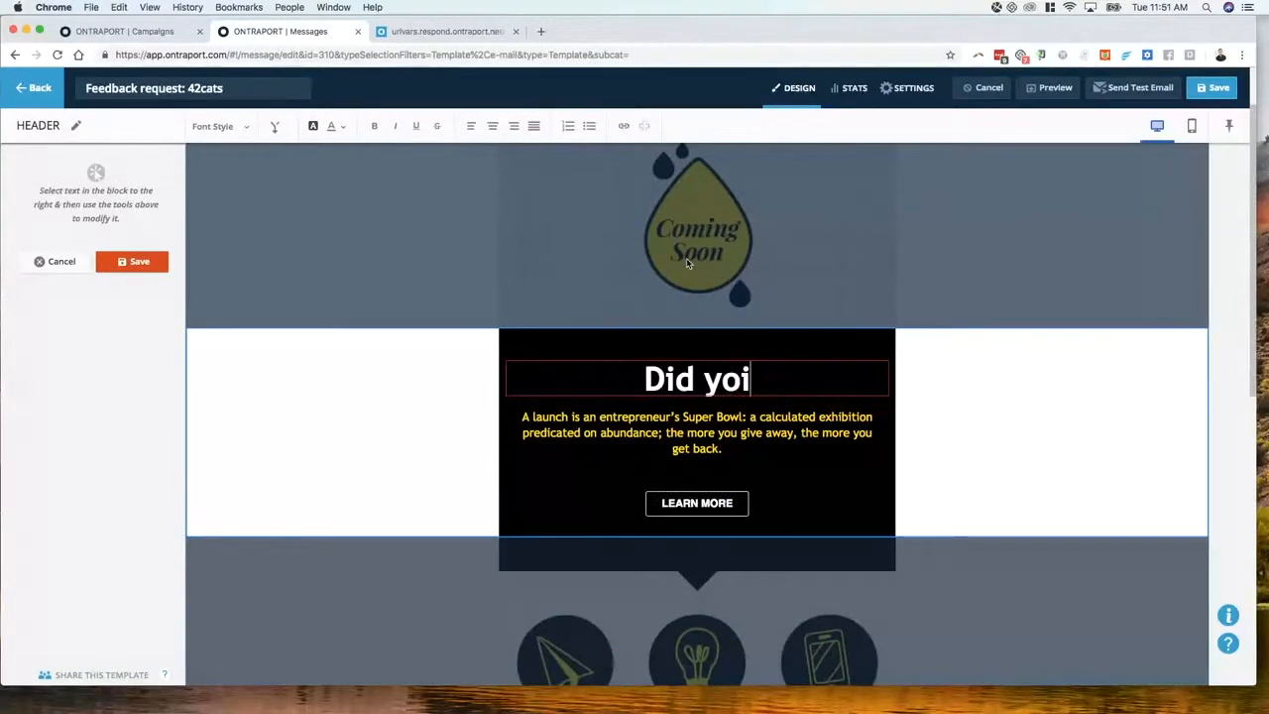
pyautogui.write('u love 42 catrs')
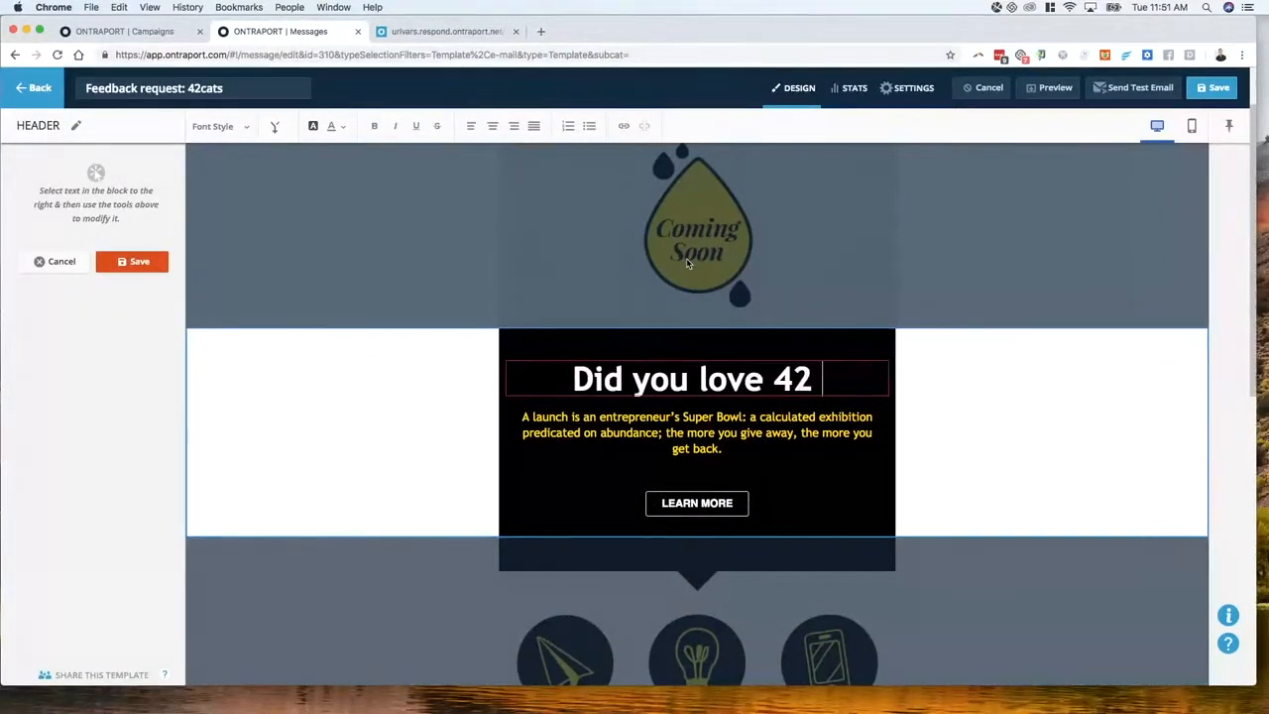
pyautogui.press('BackSpace')
pyautogui.press('BackSpace')
pyautogui.write('s?')
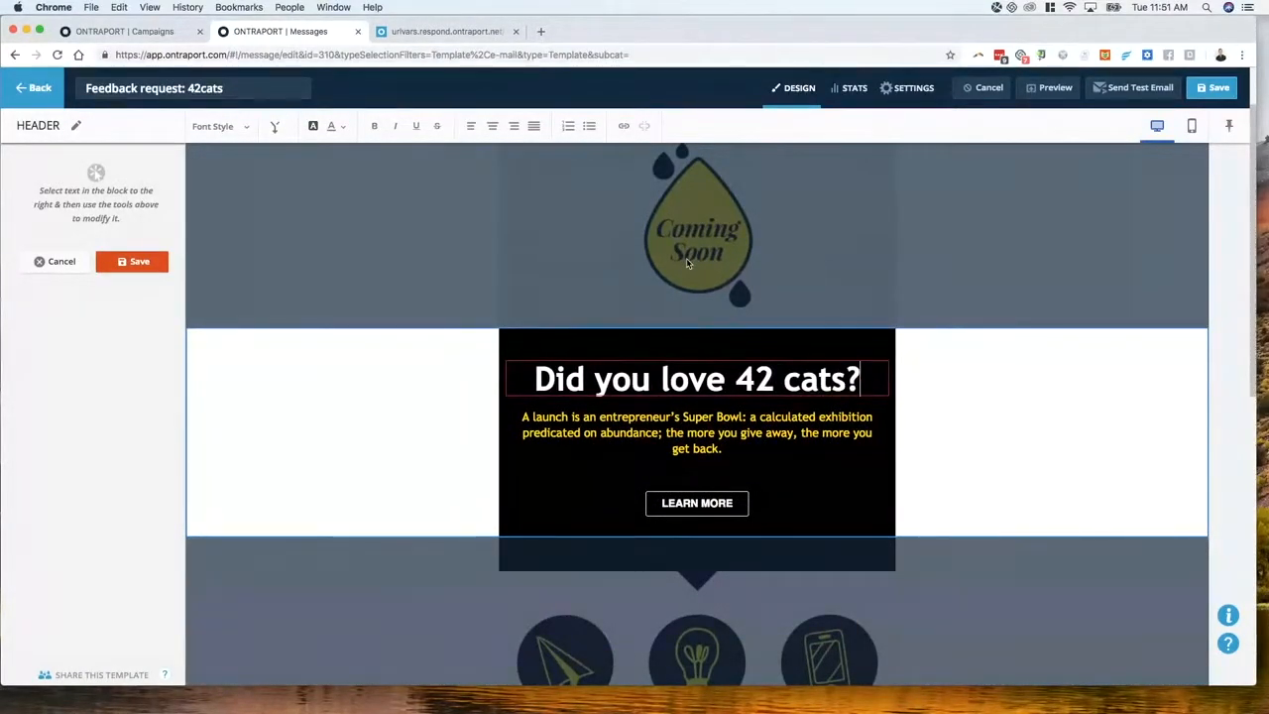
pyautogui.click(684, 505)
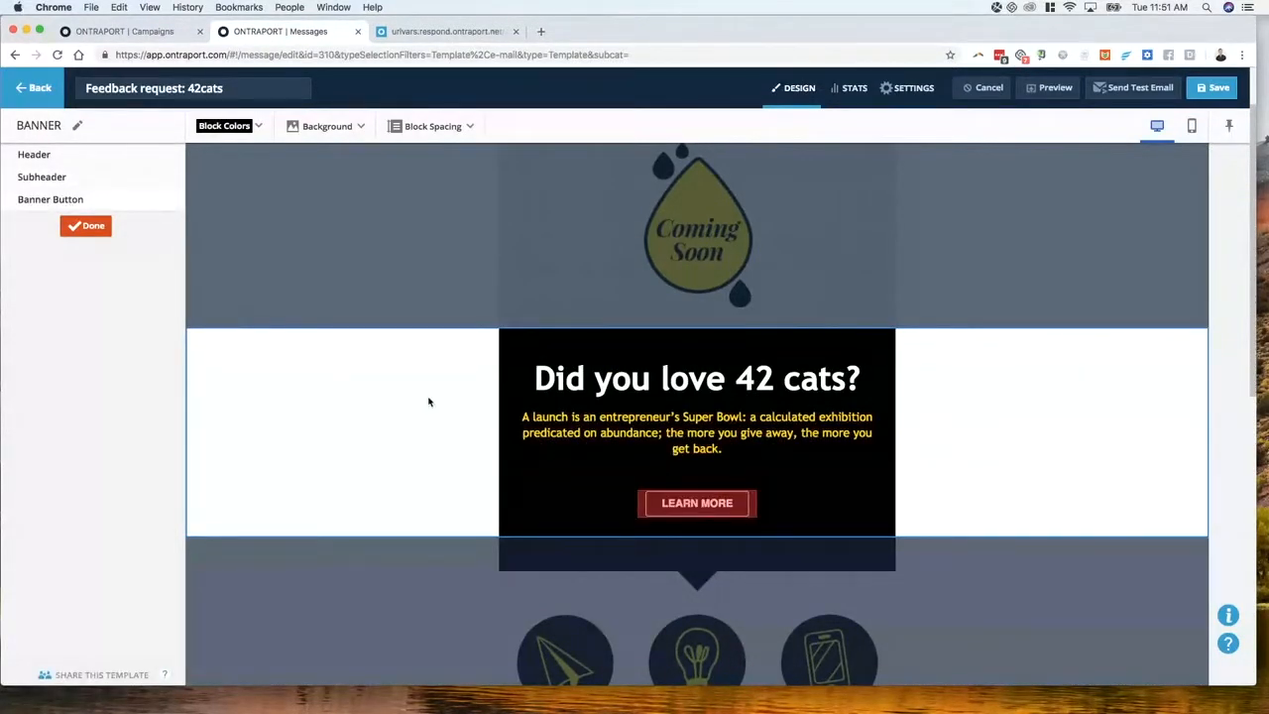
# Change the banner button text to 'TELL US WHAT YOU THINK'
pyautogui.click(668, 505)
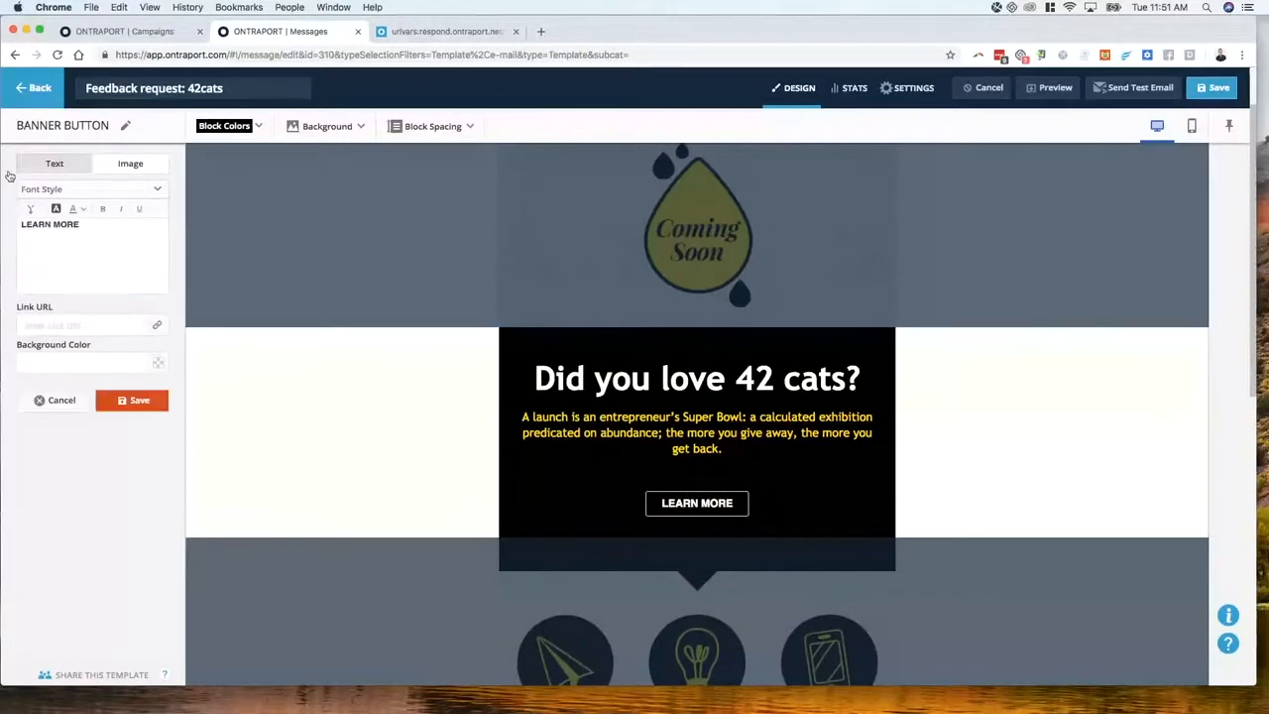
pyautogui.moveTo(21, 223); pyautogui.dragTo(76, 248)
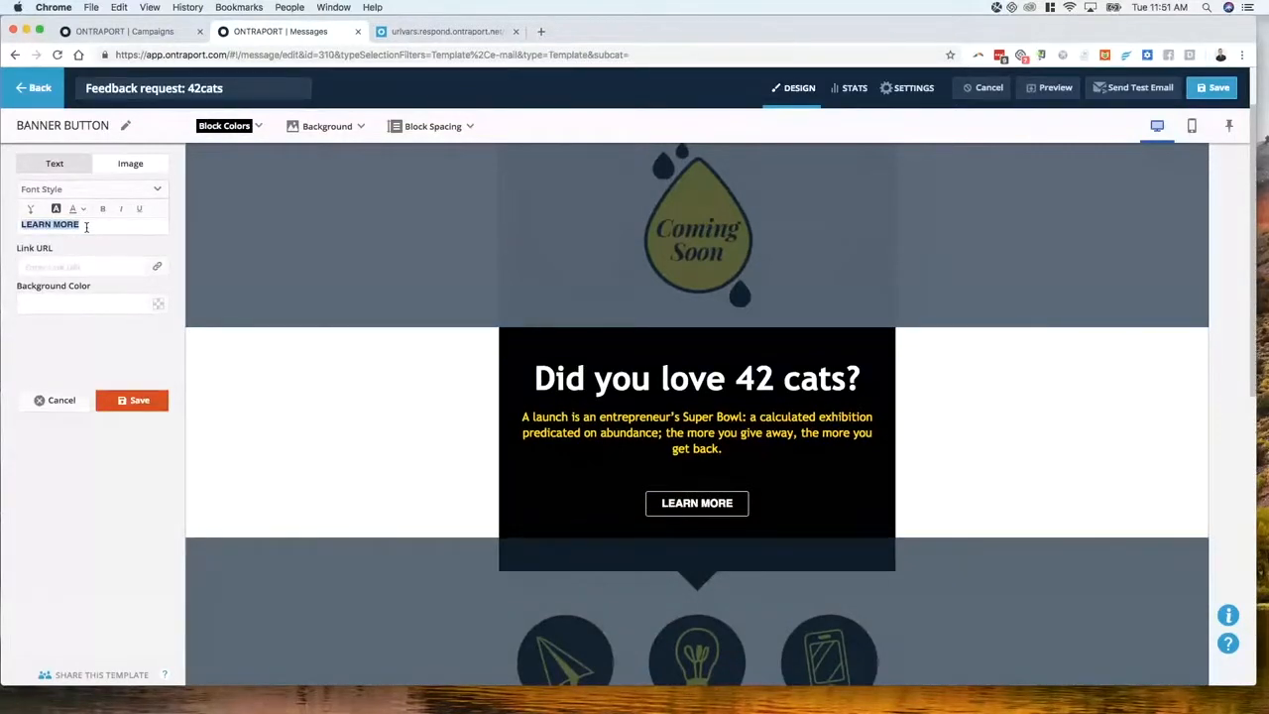
pyautogui.write('TELL US WHAT Y')
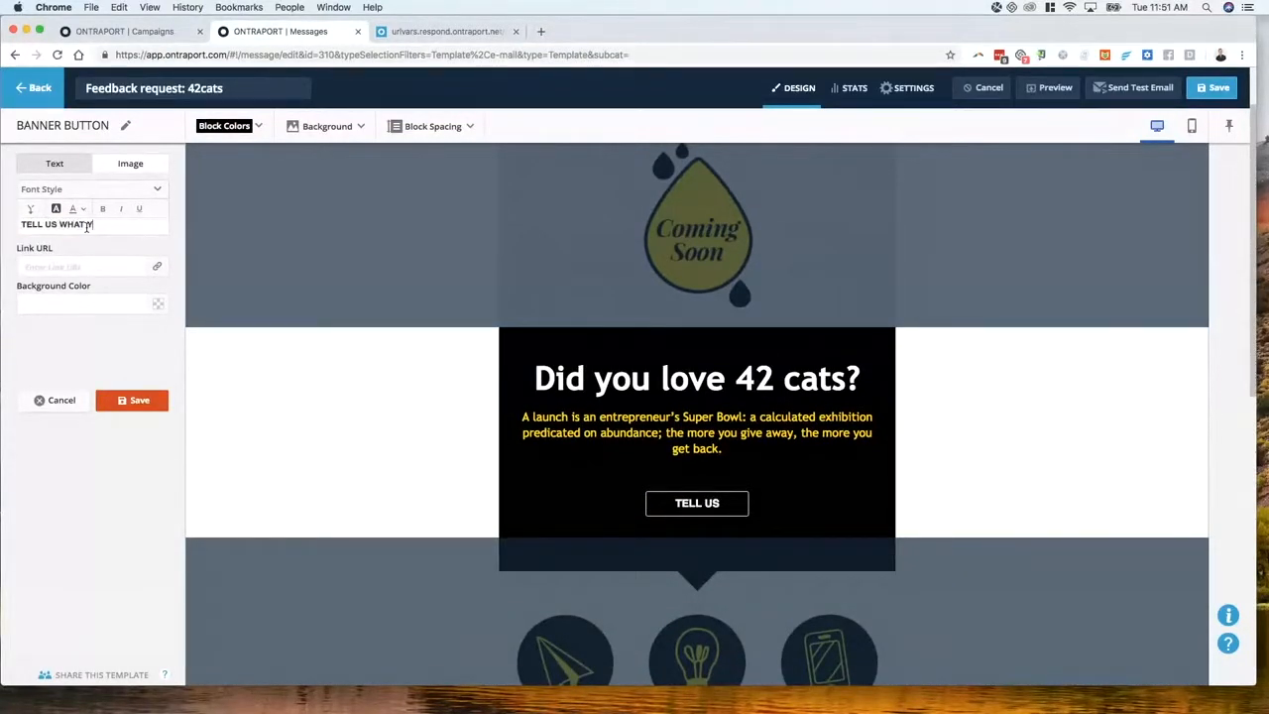
pyautogui.write('OUY ')
pyautogui.write('THINK')
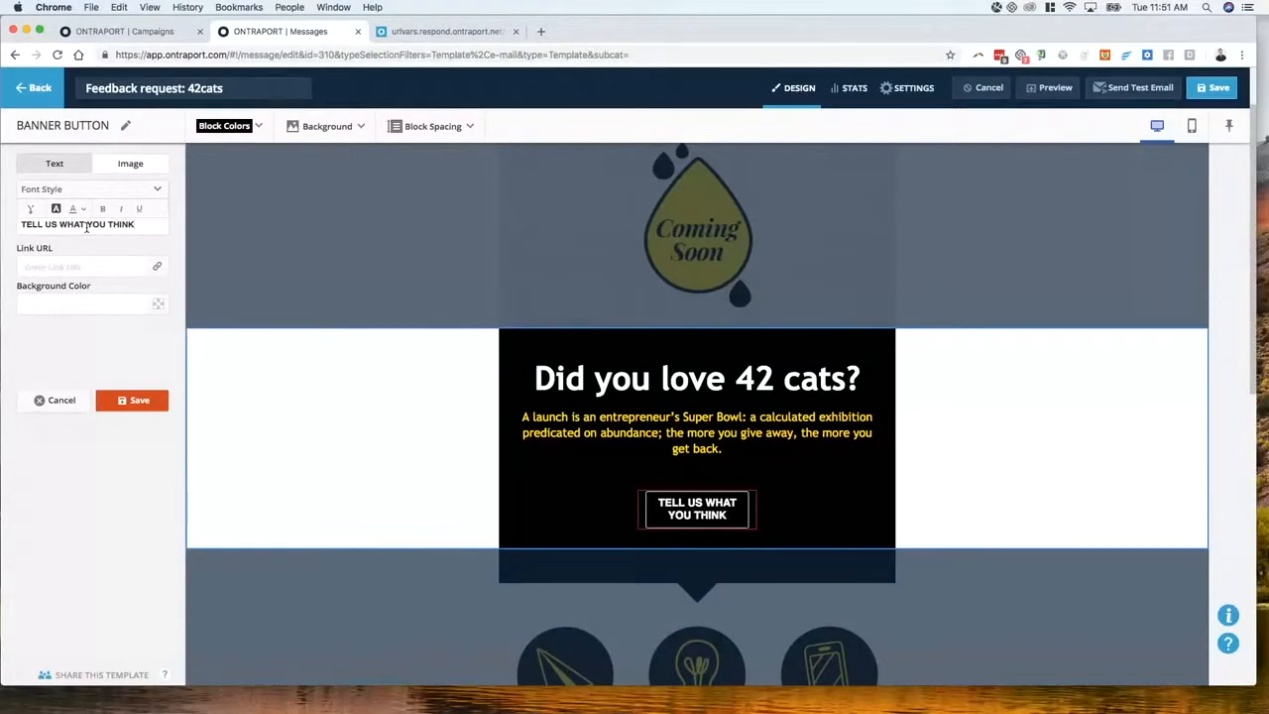
pyautogui.click(129, 266)
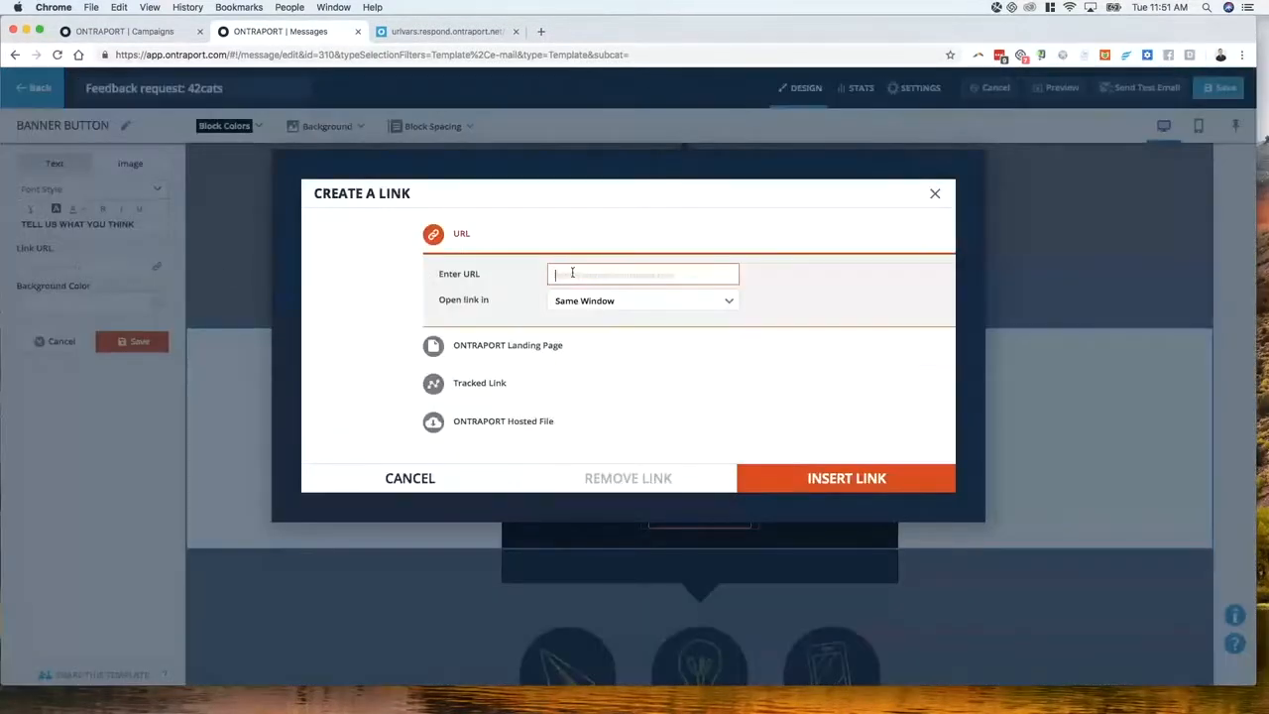
# Paste the URL Vars landing page address into the button's link field
pyautogui.click(441, 31)
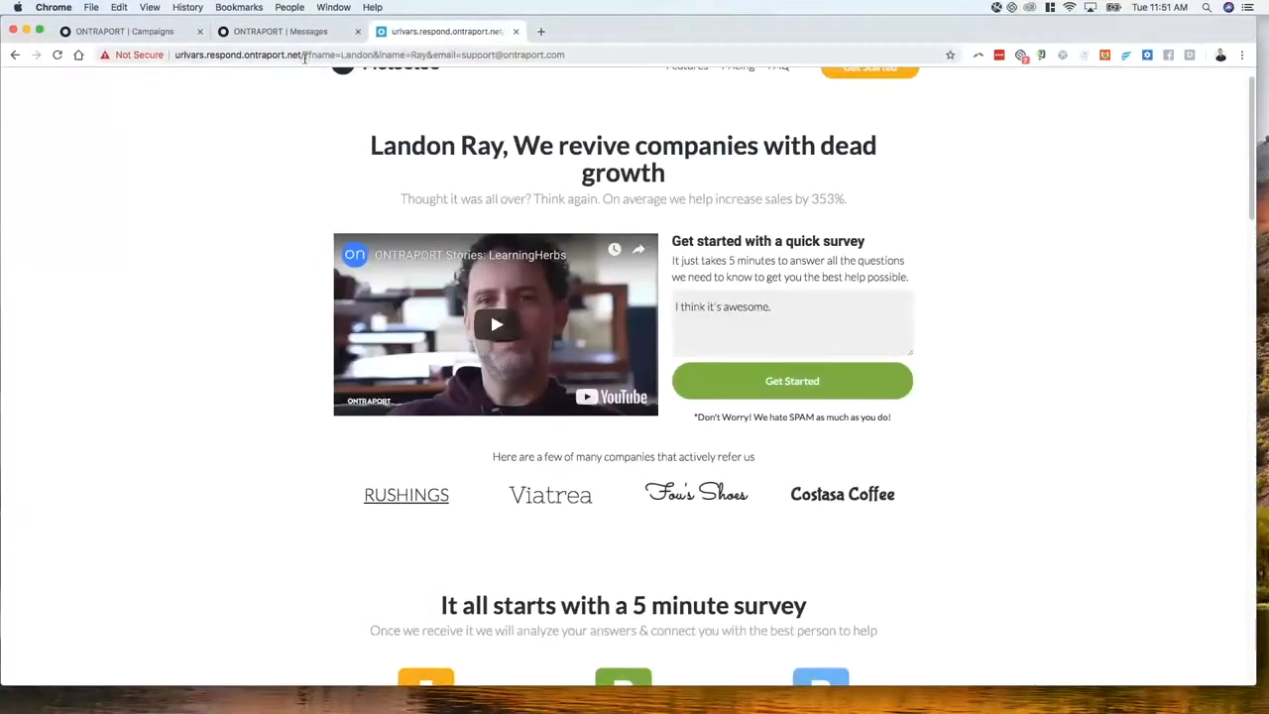
pyautogui.click(587, 57)
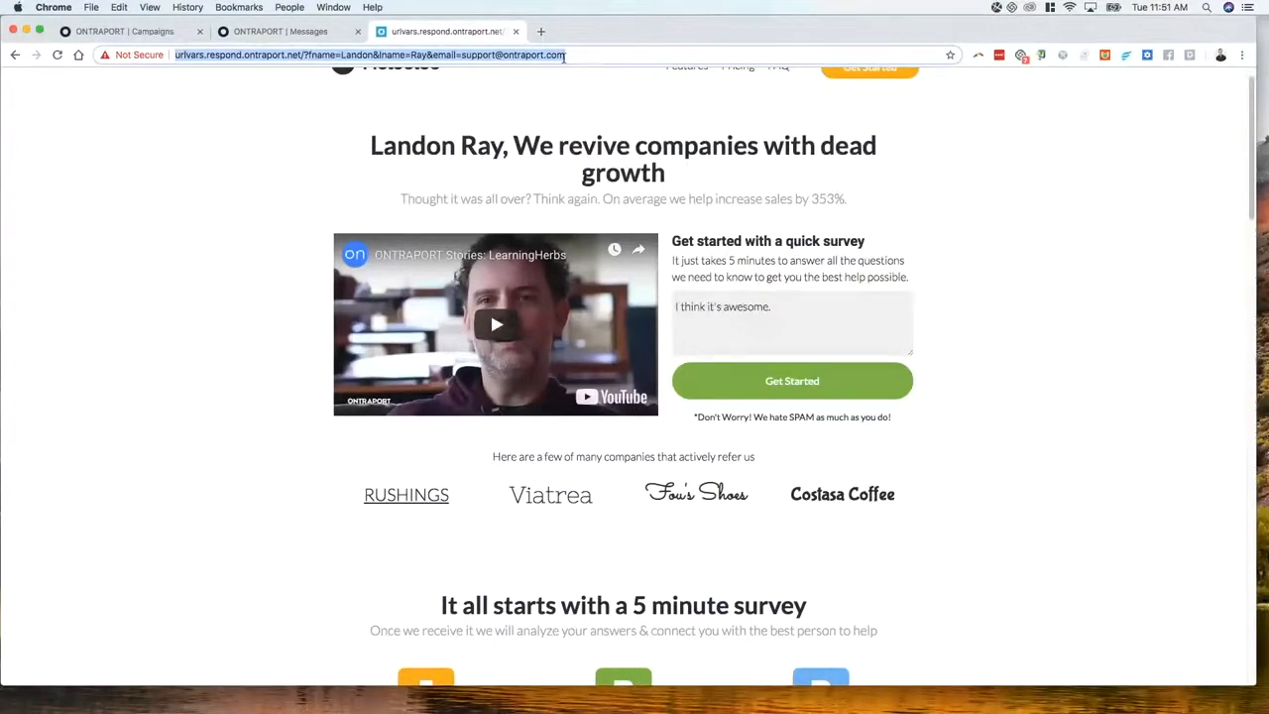
pyautogui.click(280, 31)
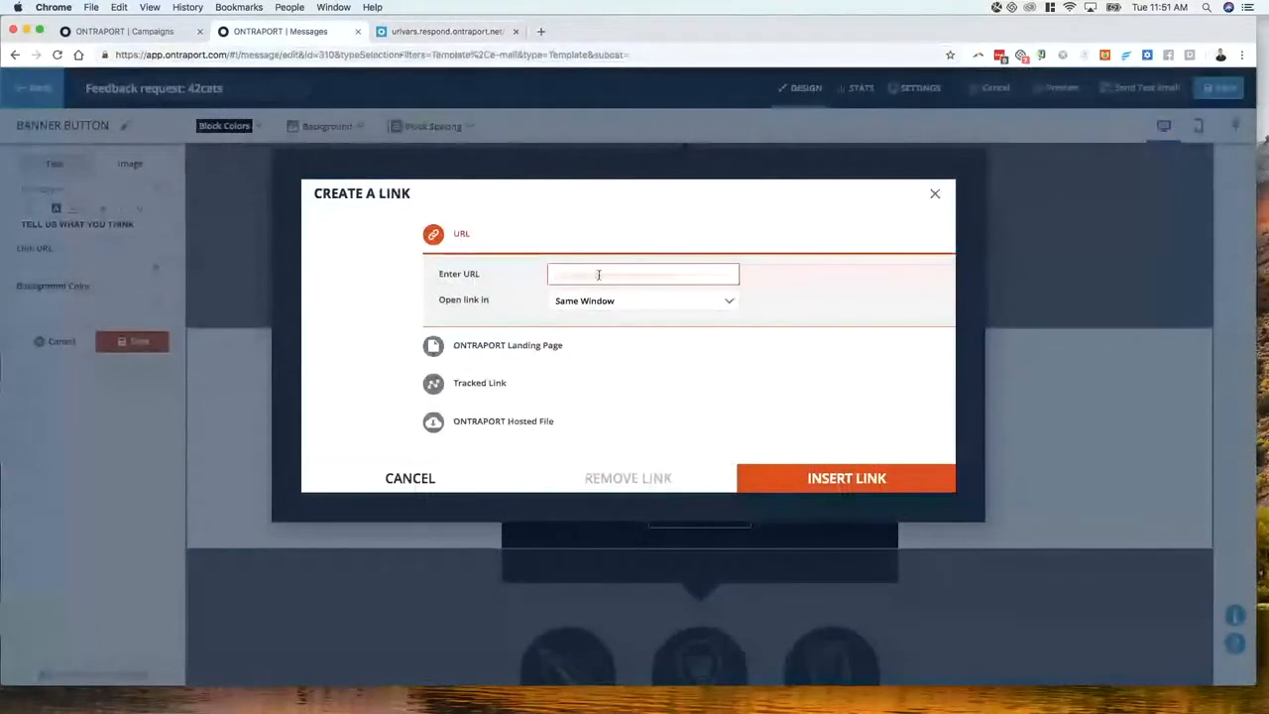
pyautogui.click(598, 274)
pyautogui.press('cmd+v')
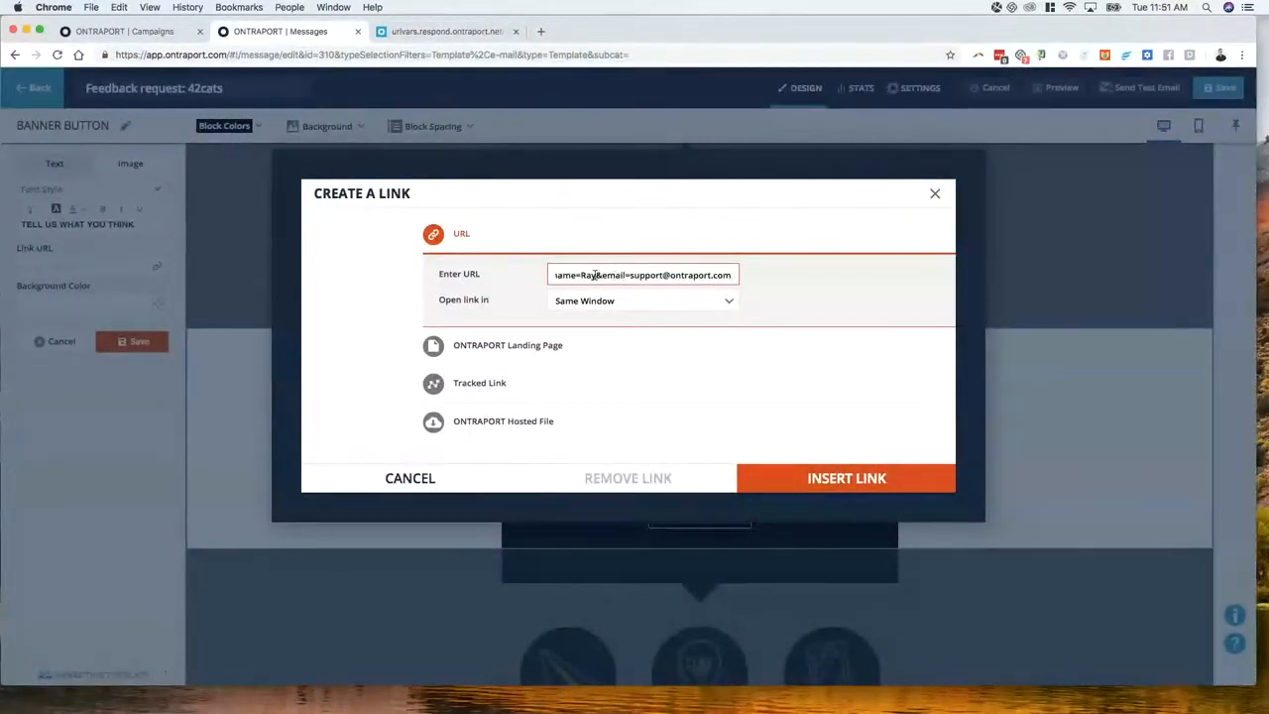
# Replace sample values with [First Name], [Last Name], [Email]&prod=42cats and insert the link
pyautogui.press('BackSpace')
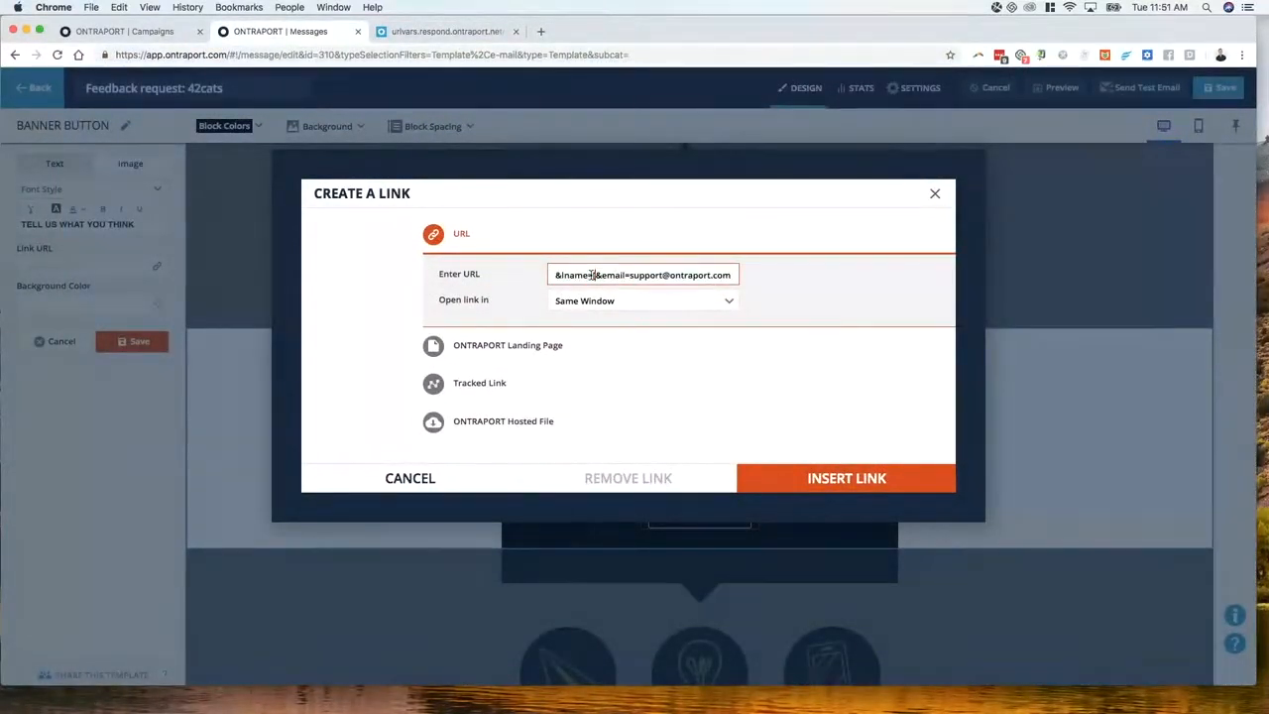
pyautogui.write('[Last Name]')
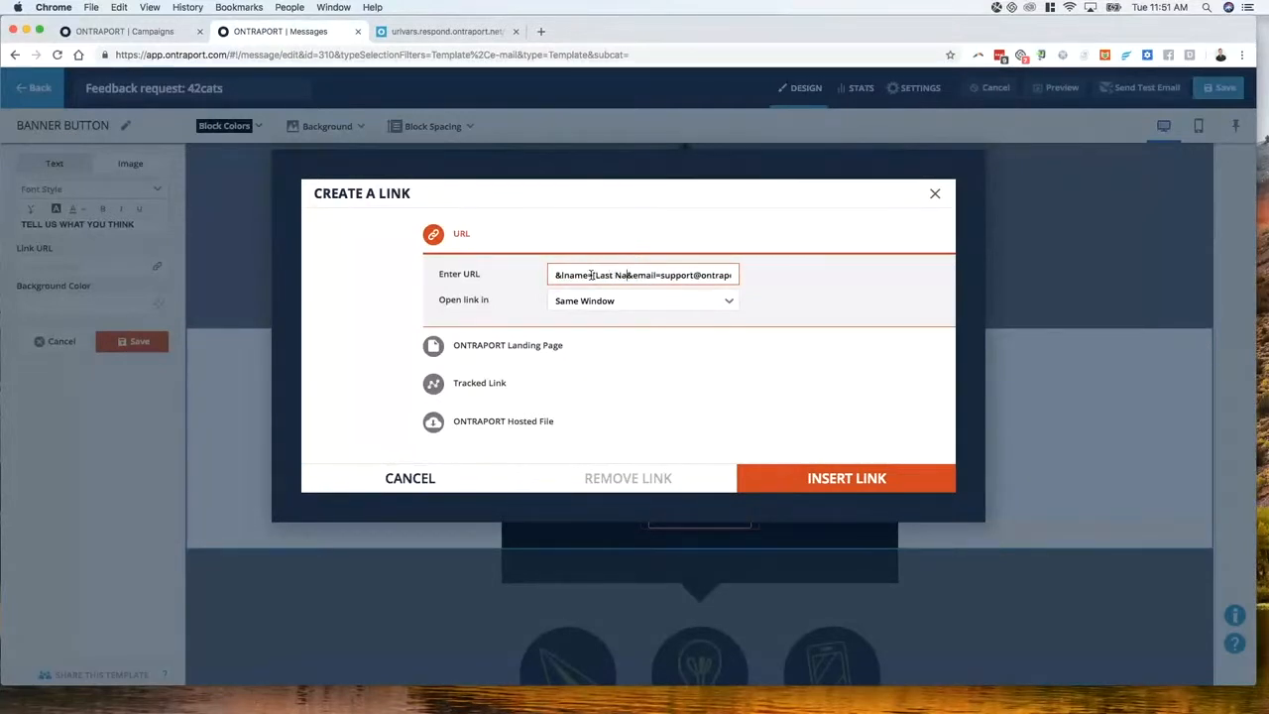
pyautogui.write(']')
pyautogui.hotkey('alt', 'Left')
pyautogui.hotkey('alt', 'shift', 'Right')
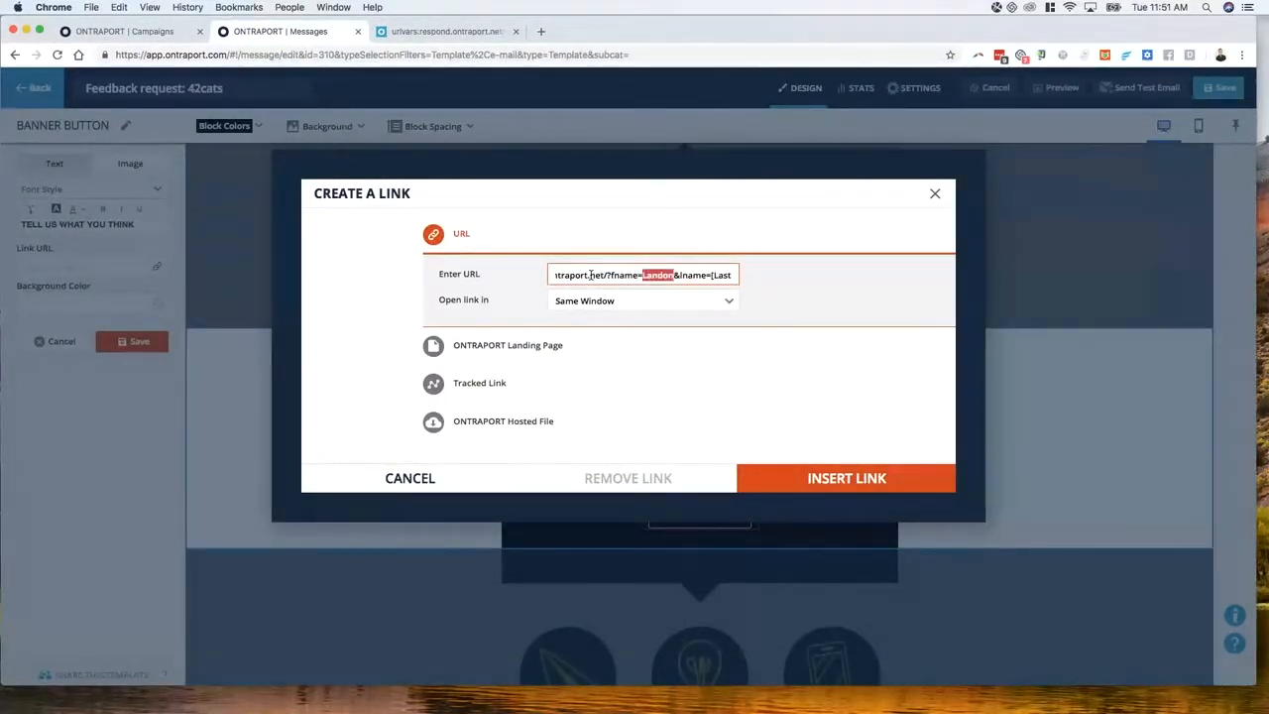
pyautogui.write('[First Name')
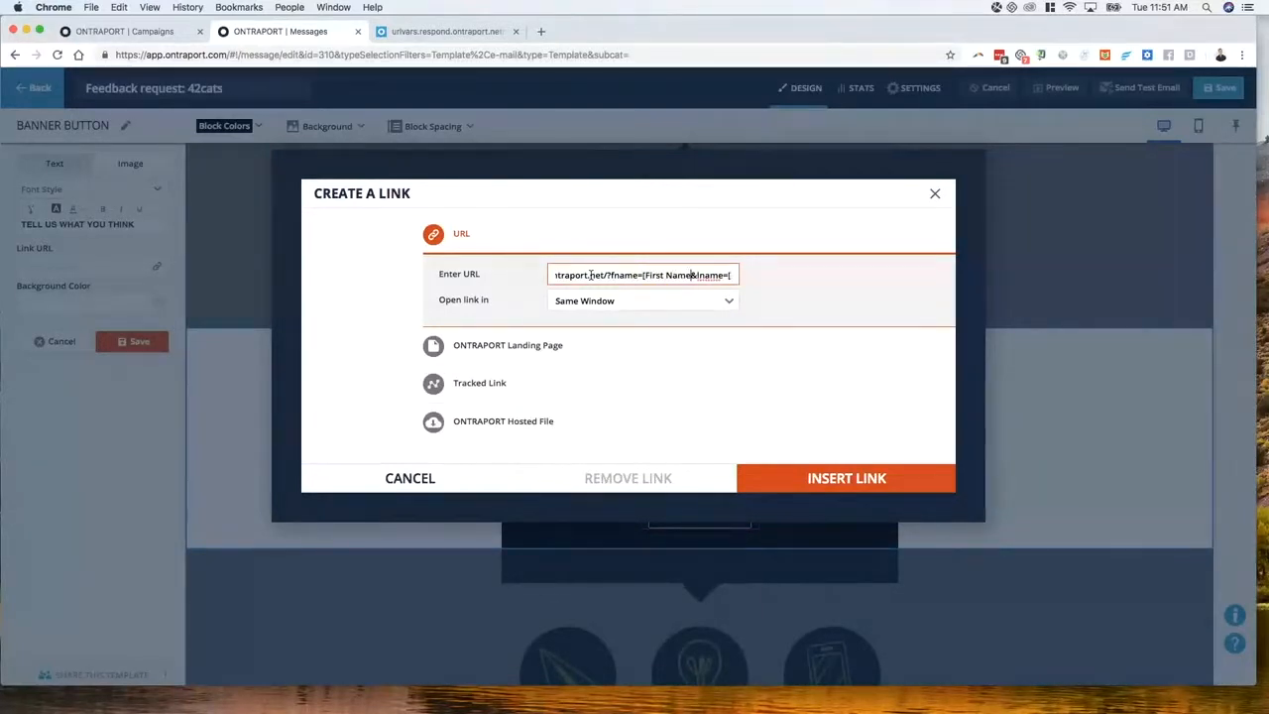
pyautogui.hotkey('alt', 'Right')
pyautogui.hotkey('alt', 'Right')
pyautogui.hotkey('alt', 'Right')
pyautogui.hotkey('alt', 'Right')
pyautogui.hotkey('alt', 'Right')
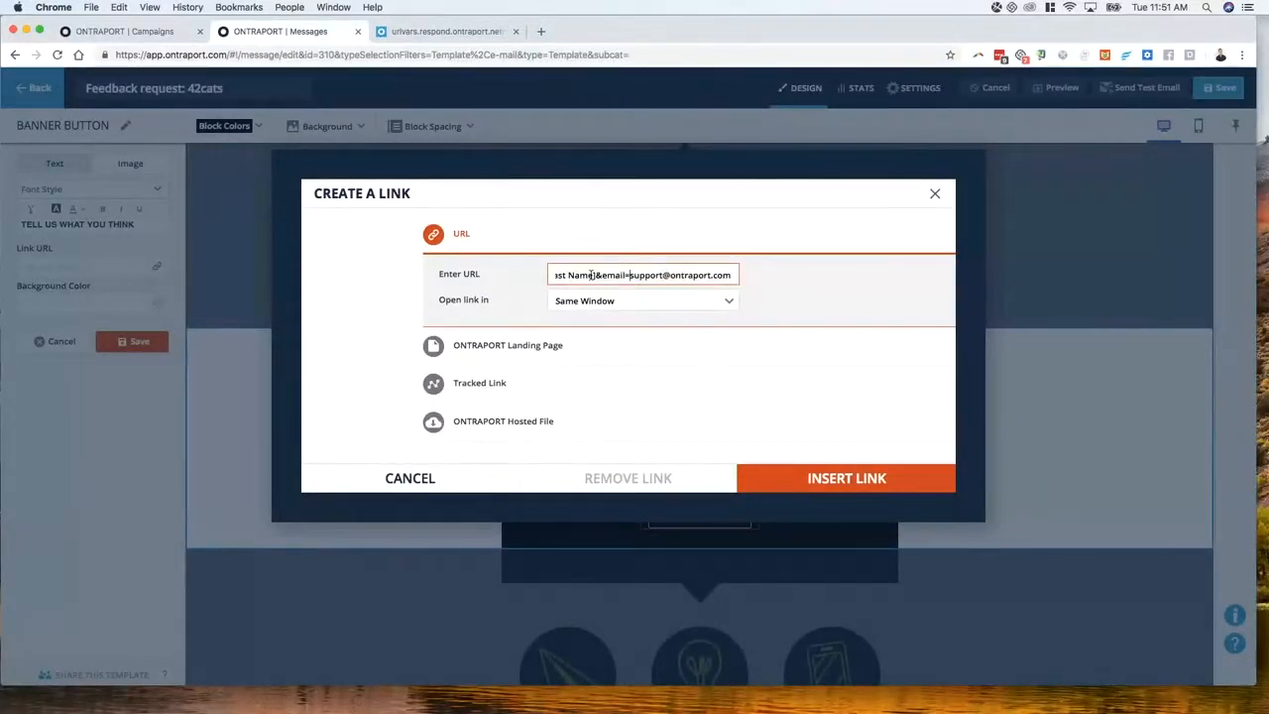
pyautogui.hotkey('alt', 'shift', 'Right')
pyautogui.hotkey('alt', 'shift', 'Right')
pyautogui.hotkey('alt', 'shift', 'Right')
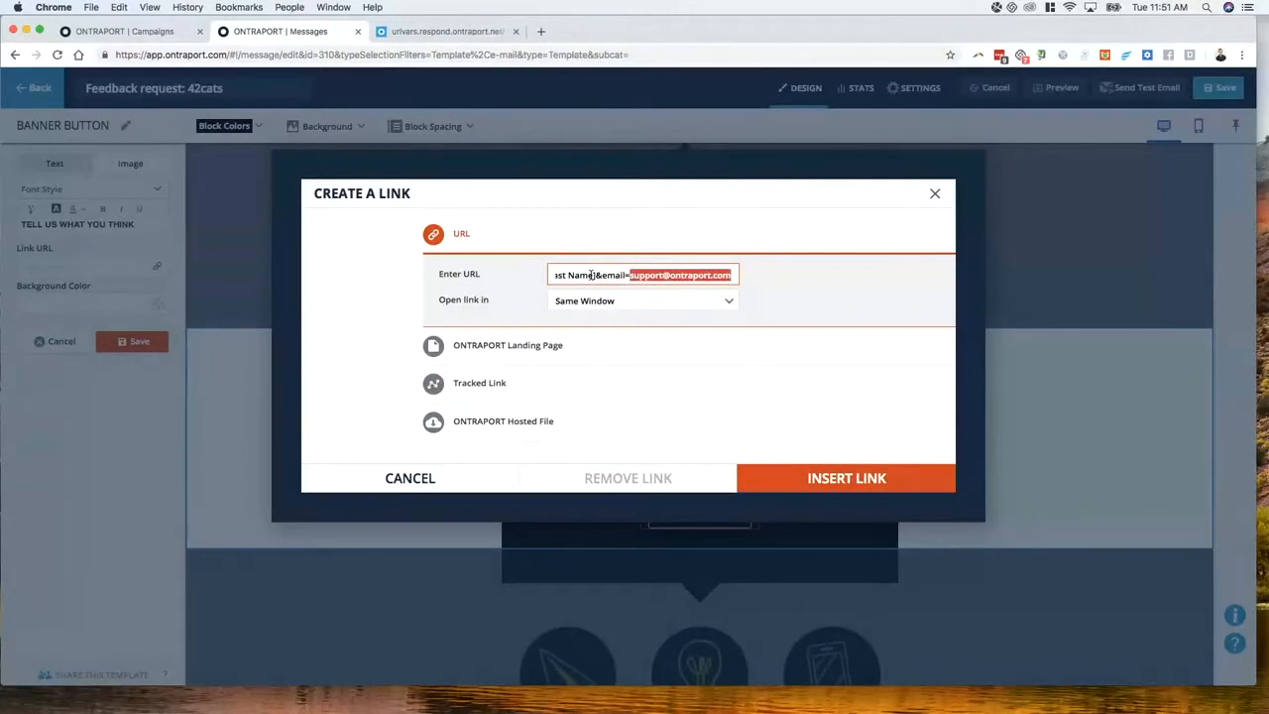
pyautogui.write('[Email')
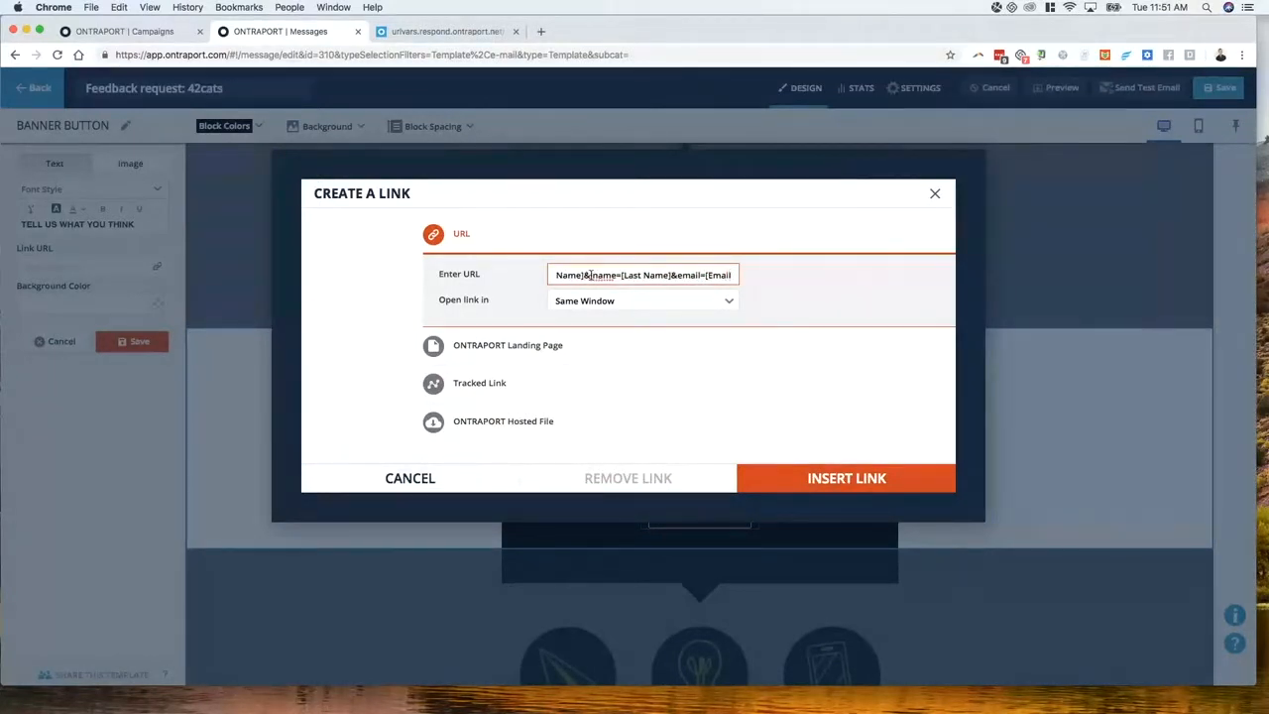
pyautogui.write(']')
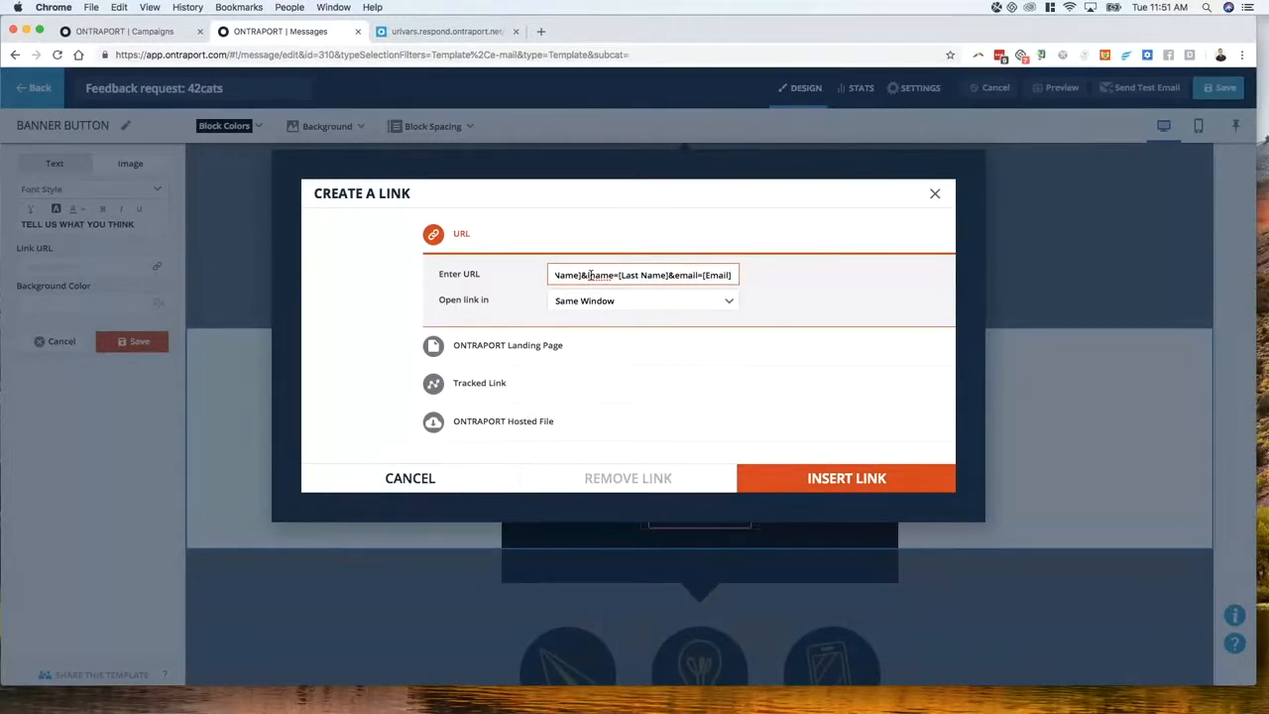
pyautogui.write('&')
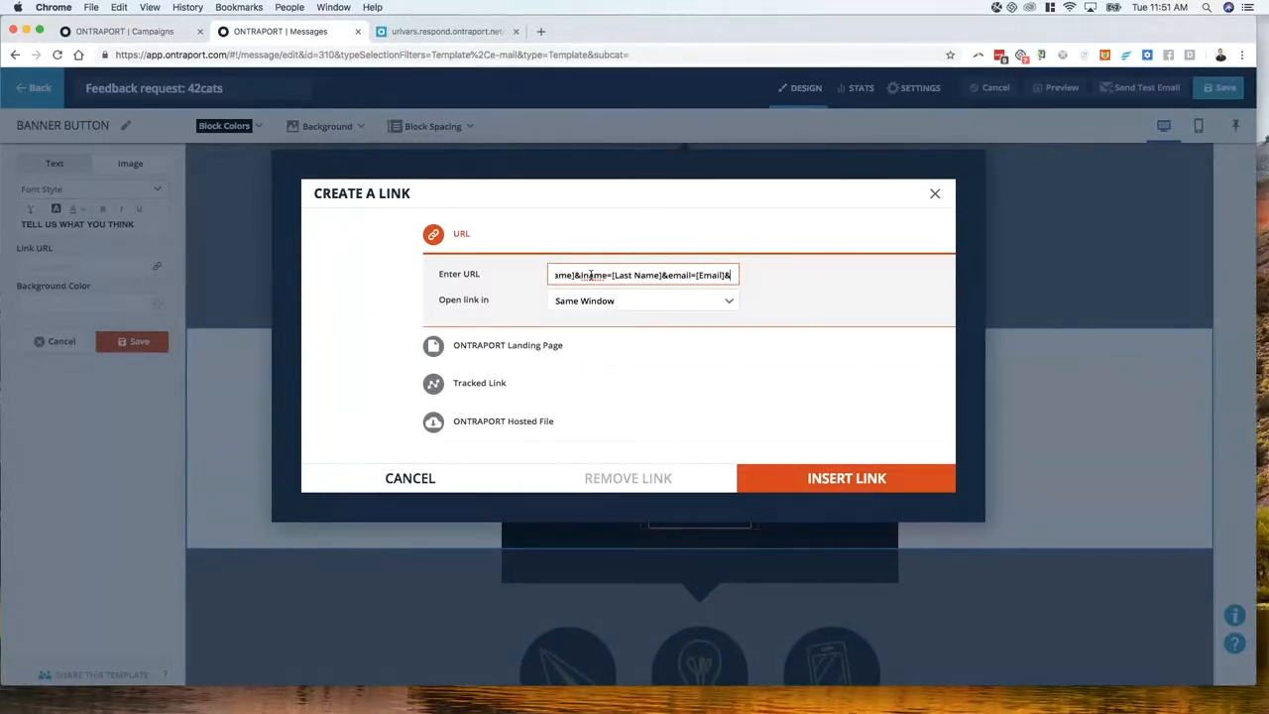
pyautogui.write('prod')
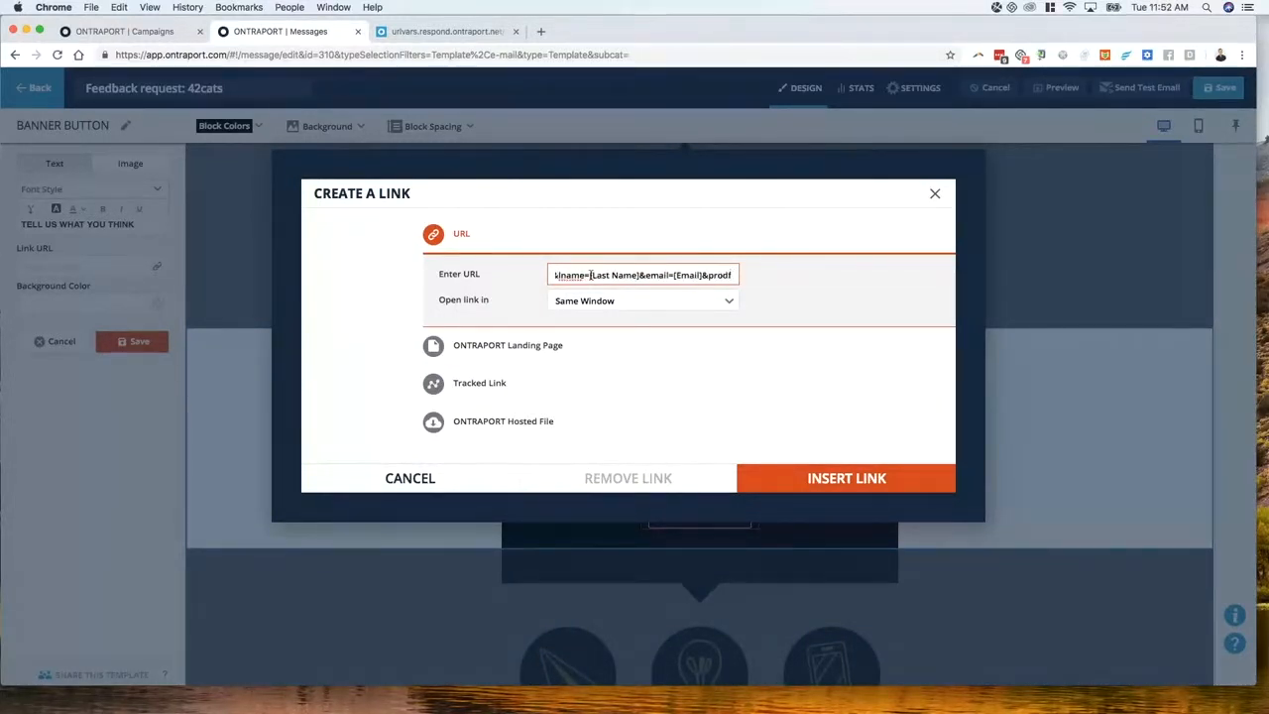
pyautogui.write('=')
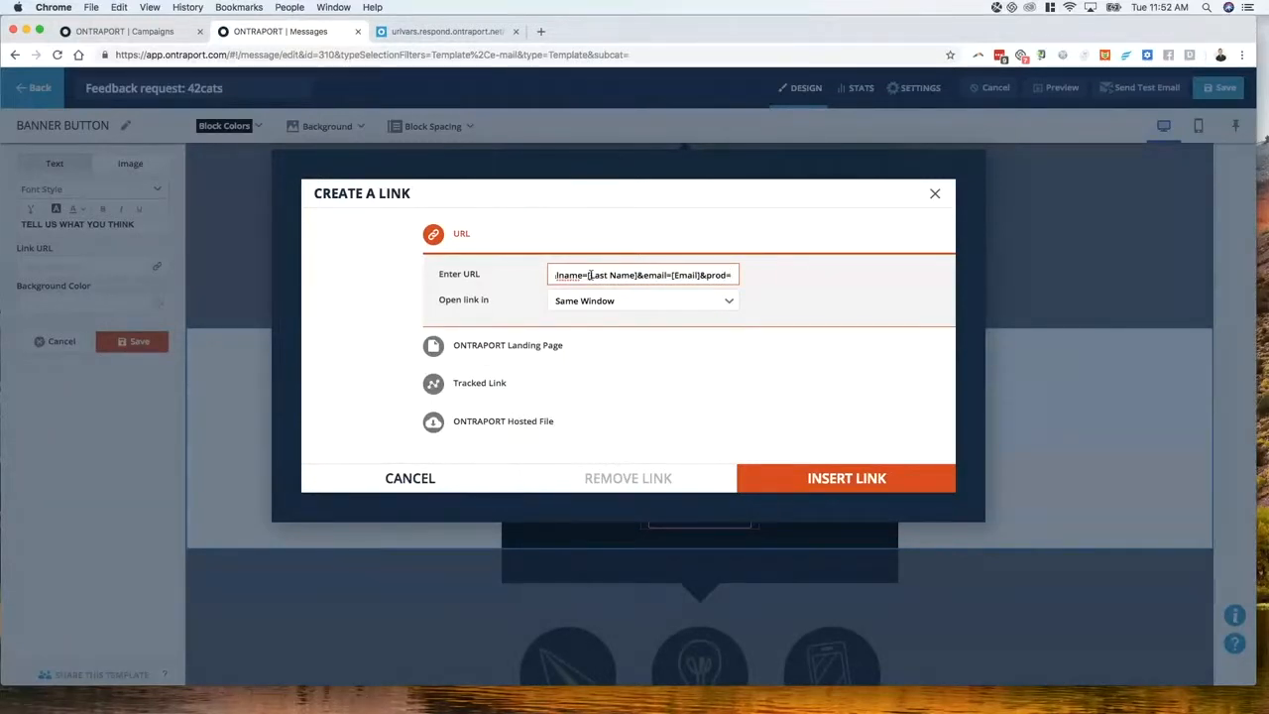
pyautogui.write('42cats')
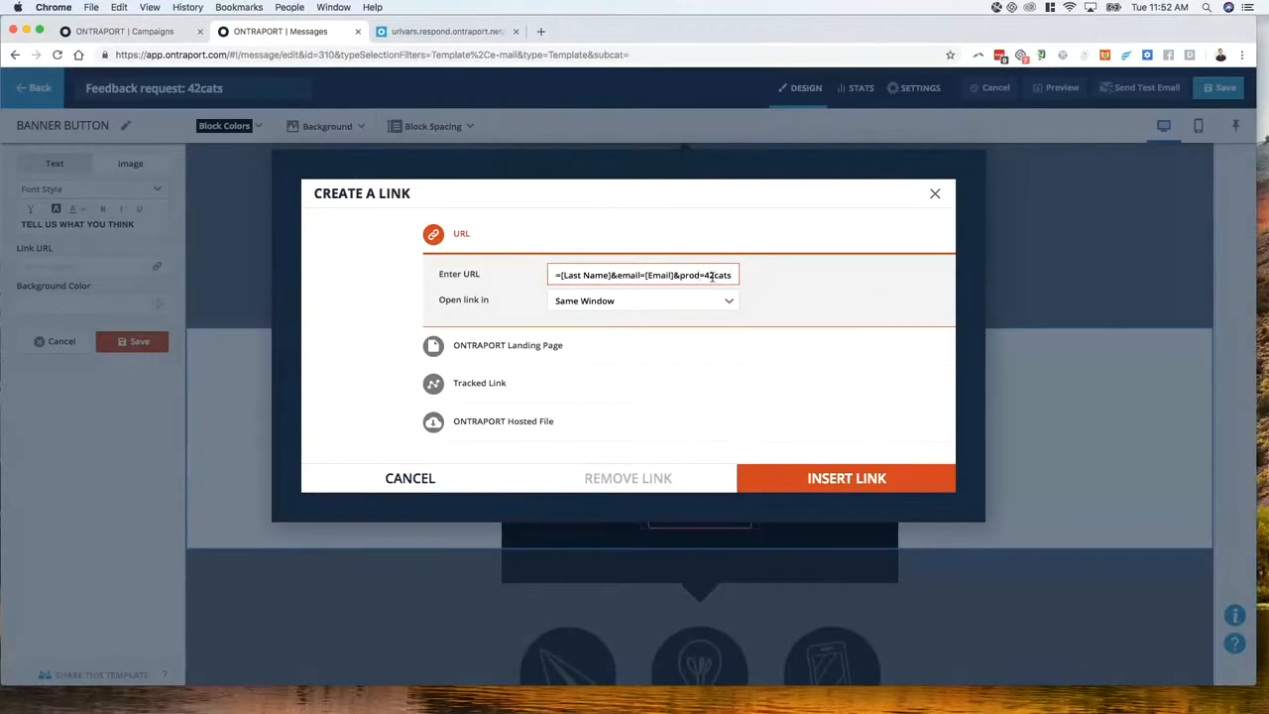
pyautogui.click(841, 479)
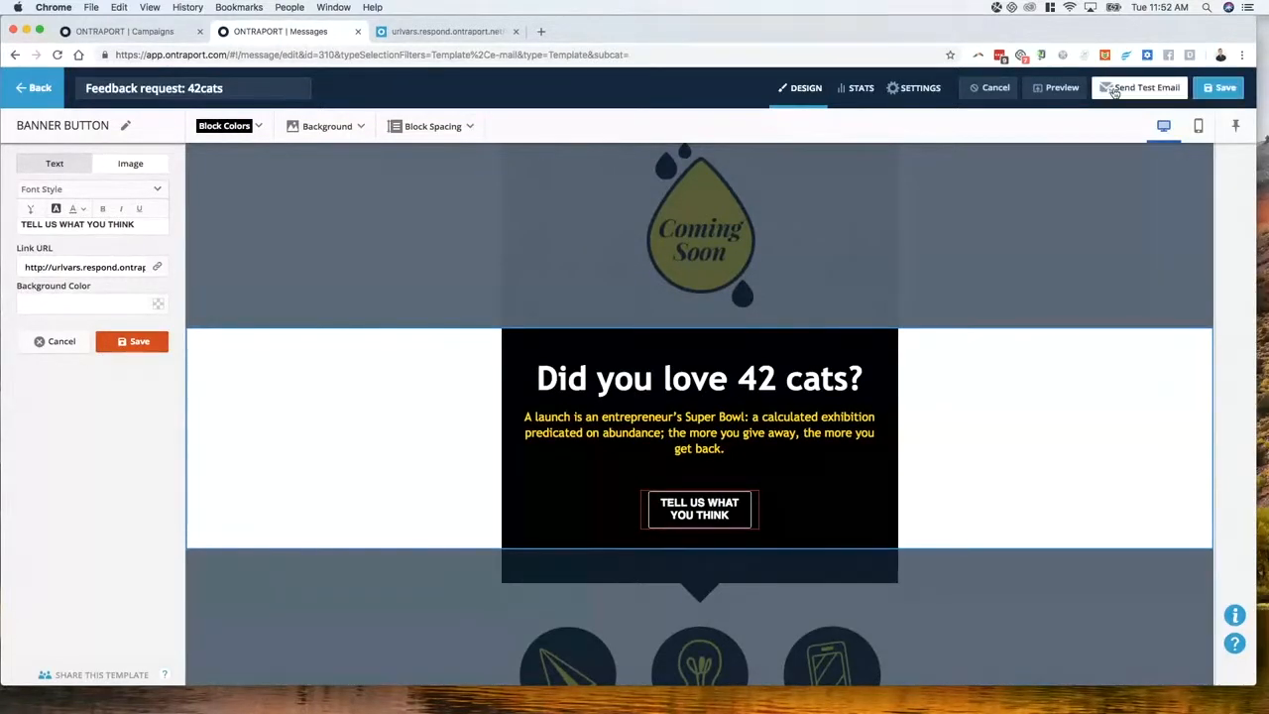
# Keep the button link, save the 'Feedback request: 42cats' email, and return to Messages
pyautogui.click(922, 92)
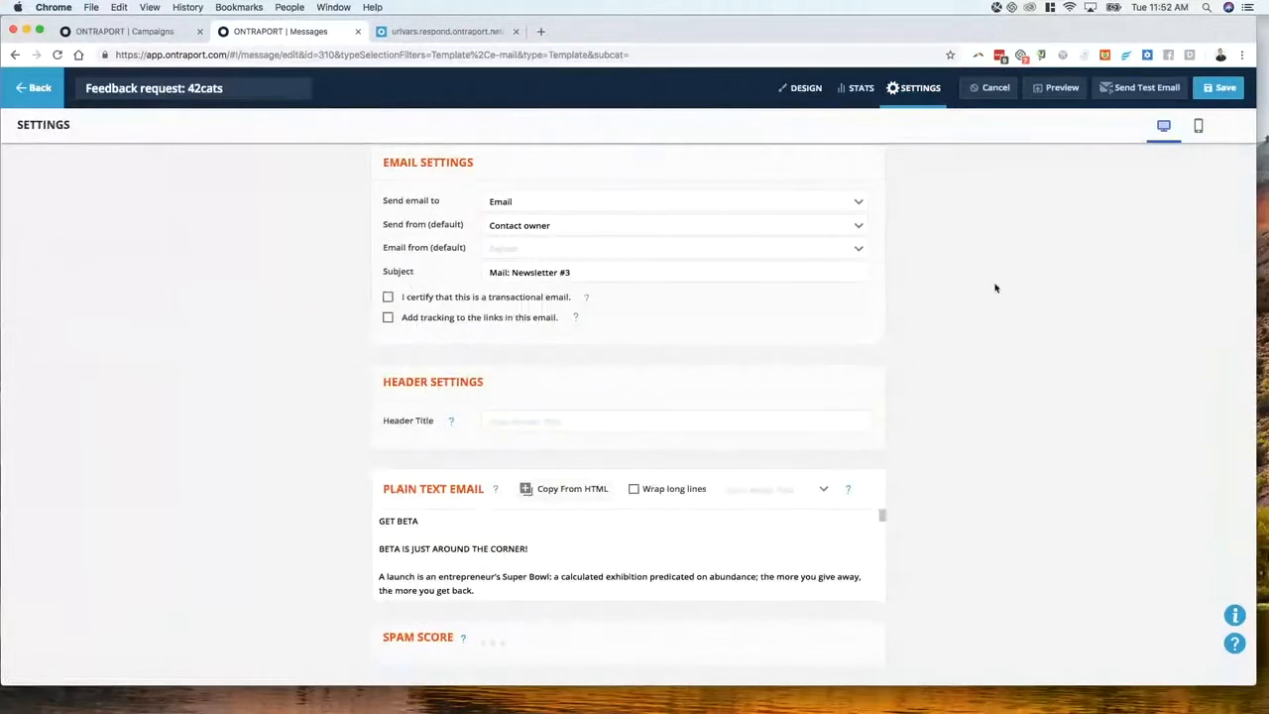
pyautogui.click(1219, 87)
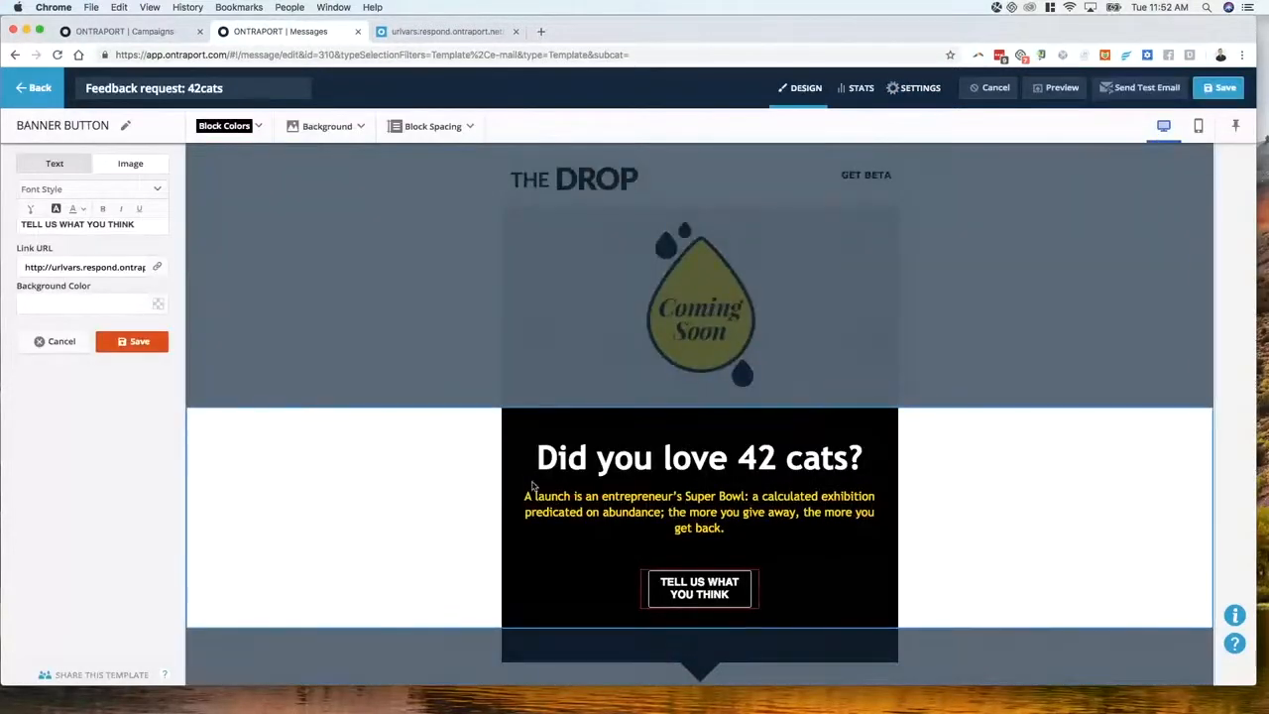
pyautogui.click(132, 341)
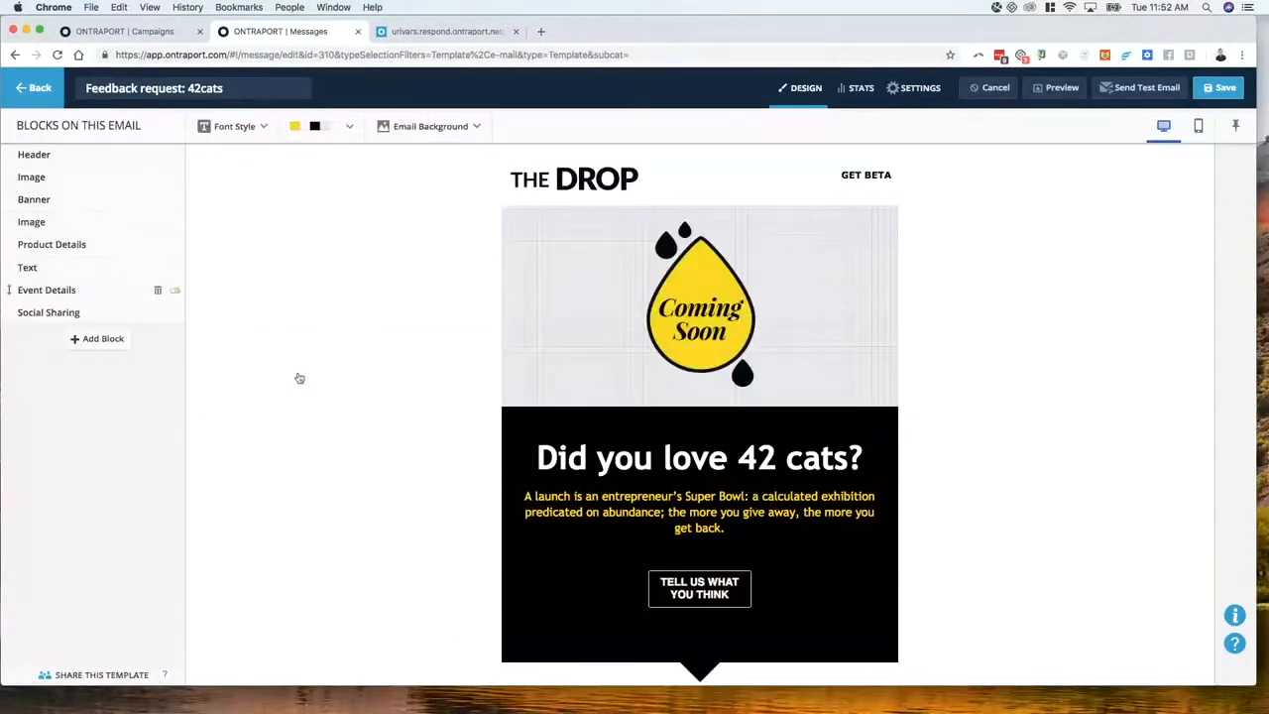
pyautogui.click(1221, 89)
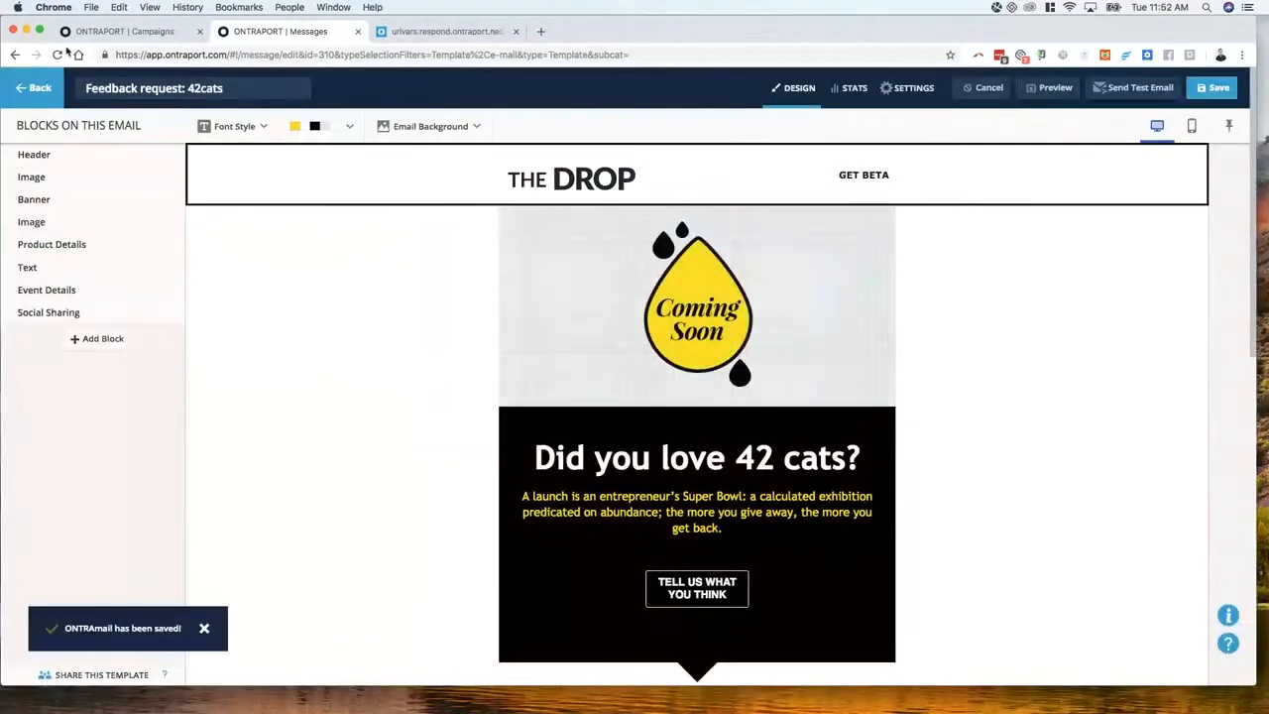
pyautogui.click(39, 88)
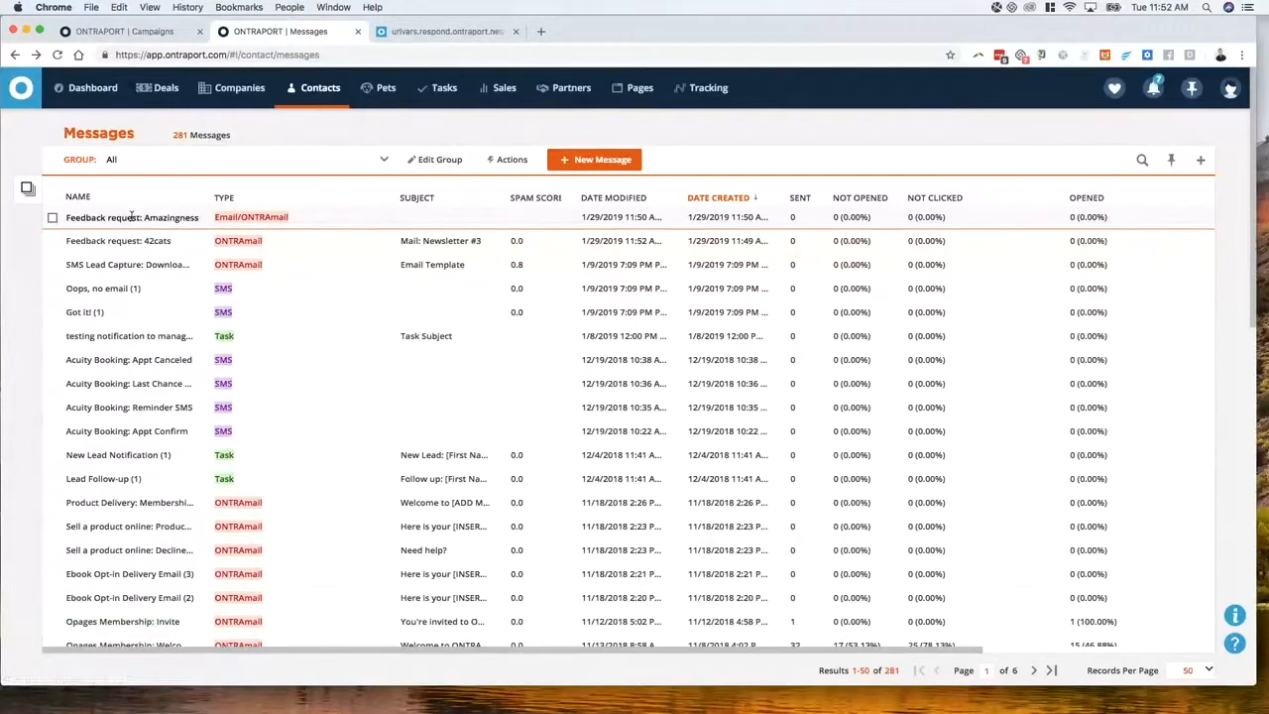
# Open the URL Vars test landing page and its Get Started form's Form Settings
pyautogui.click(446, 32)
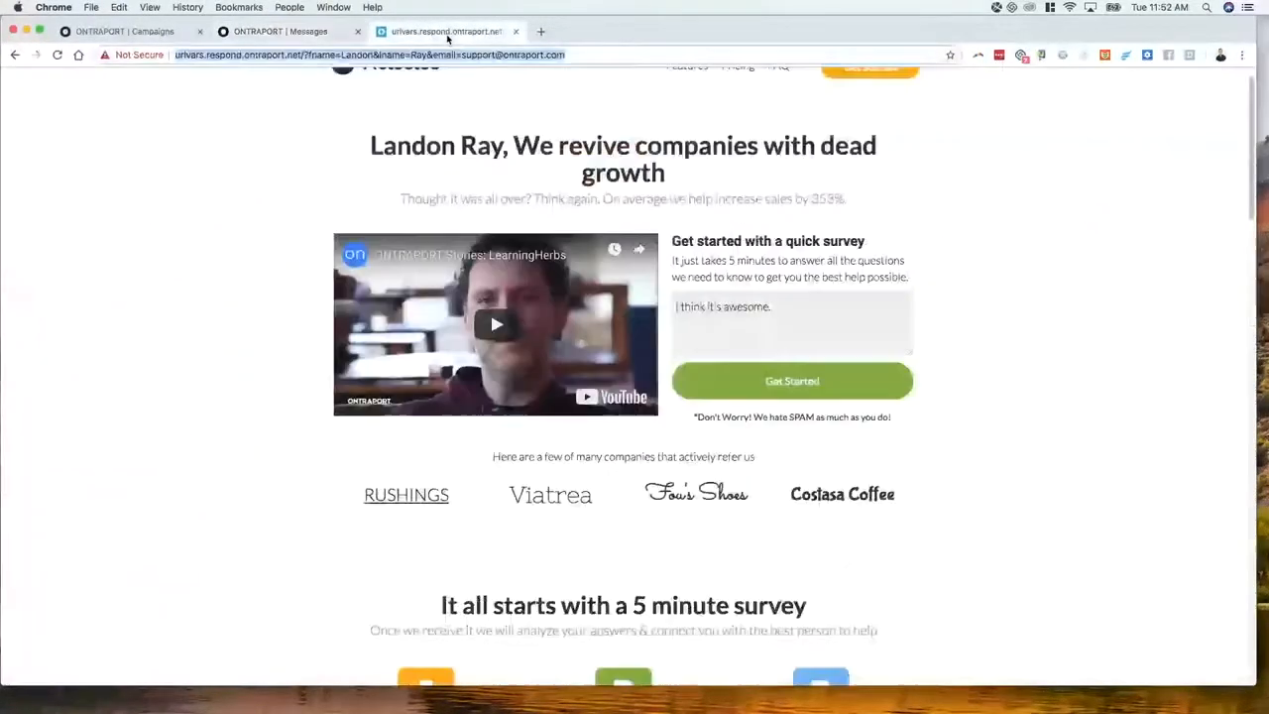
pyautogui.click(149, 32)
pyautogui.click(22, 87)
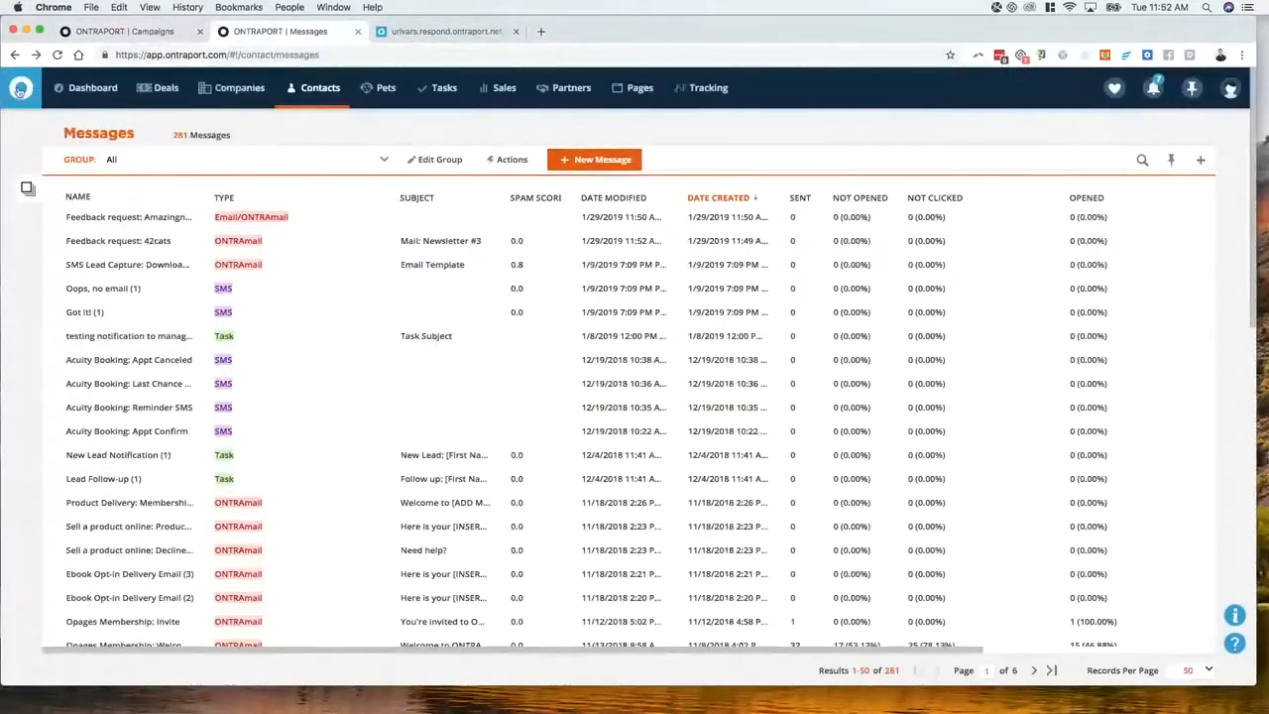
pyautogui.click(635, 91)
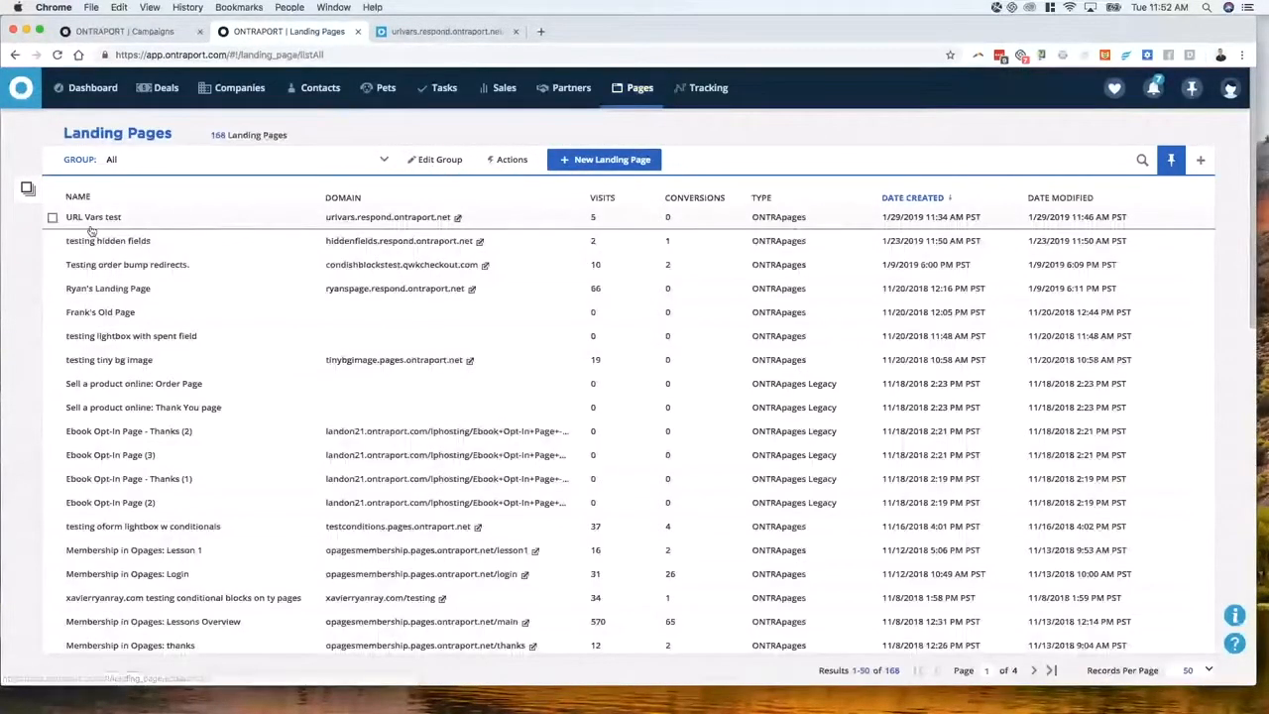
pyautogui.click(83, 217)
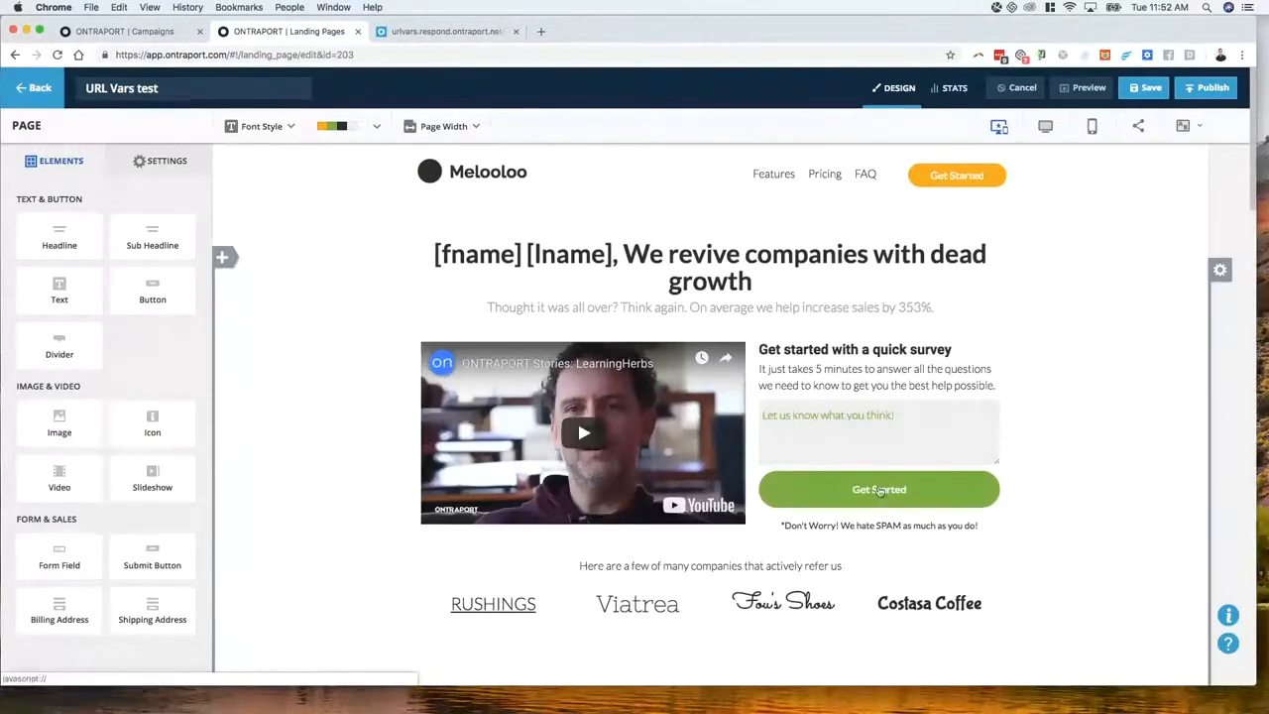
pyautogui.click(845, 493)
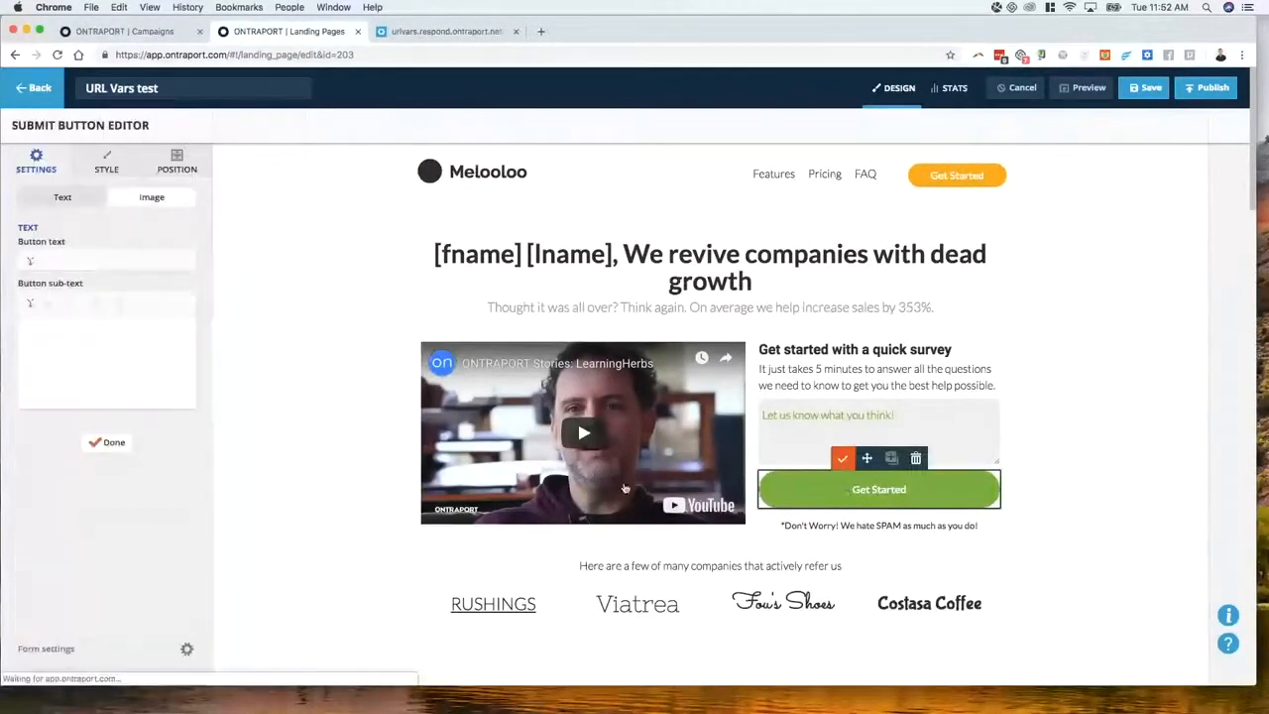
pyautogui.click(62, 652)
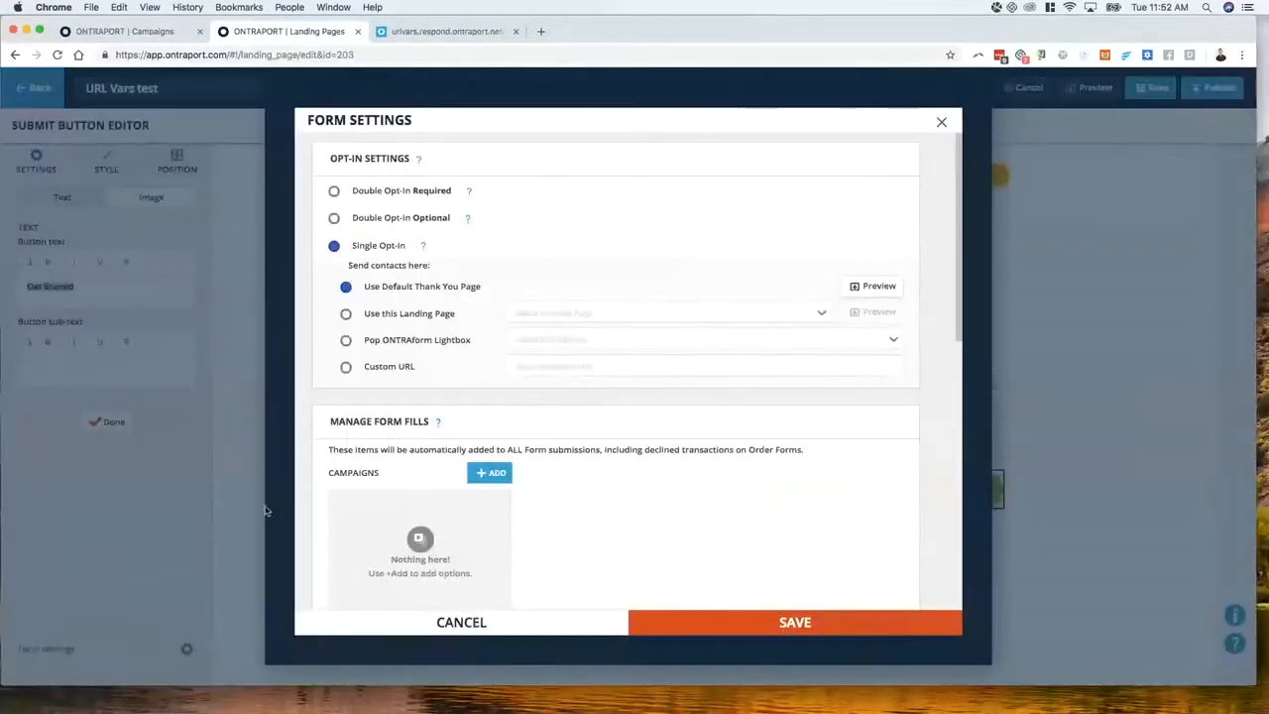
# Add 'test' as a hidden form field above Email and select its empty value box
pyautogui.scroll(-10, 585, 416)
pyautogui.click(831, 390)
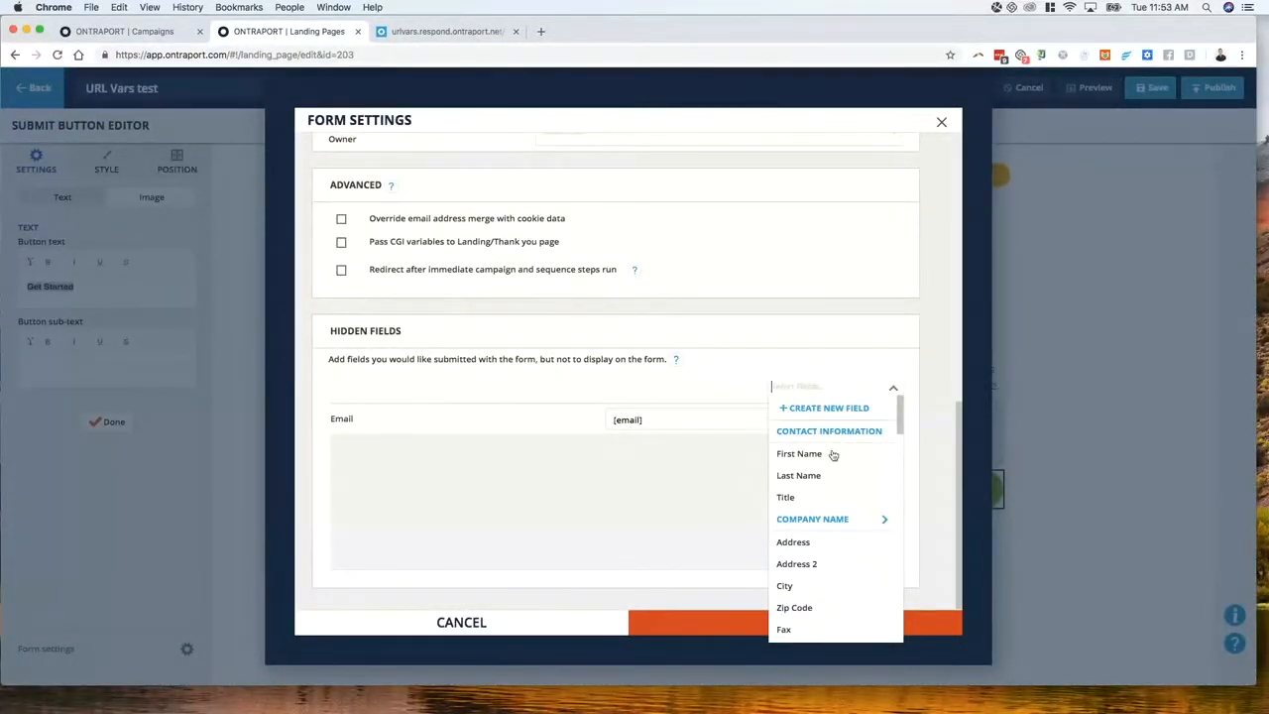
pyautogui.scroll(-3, 849, 552)
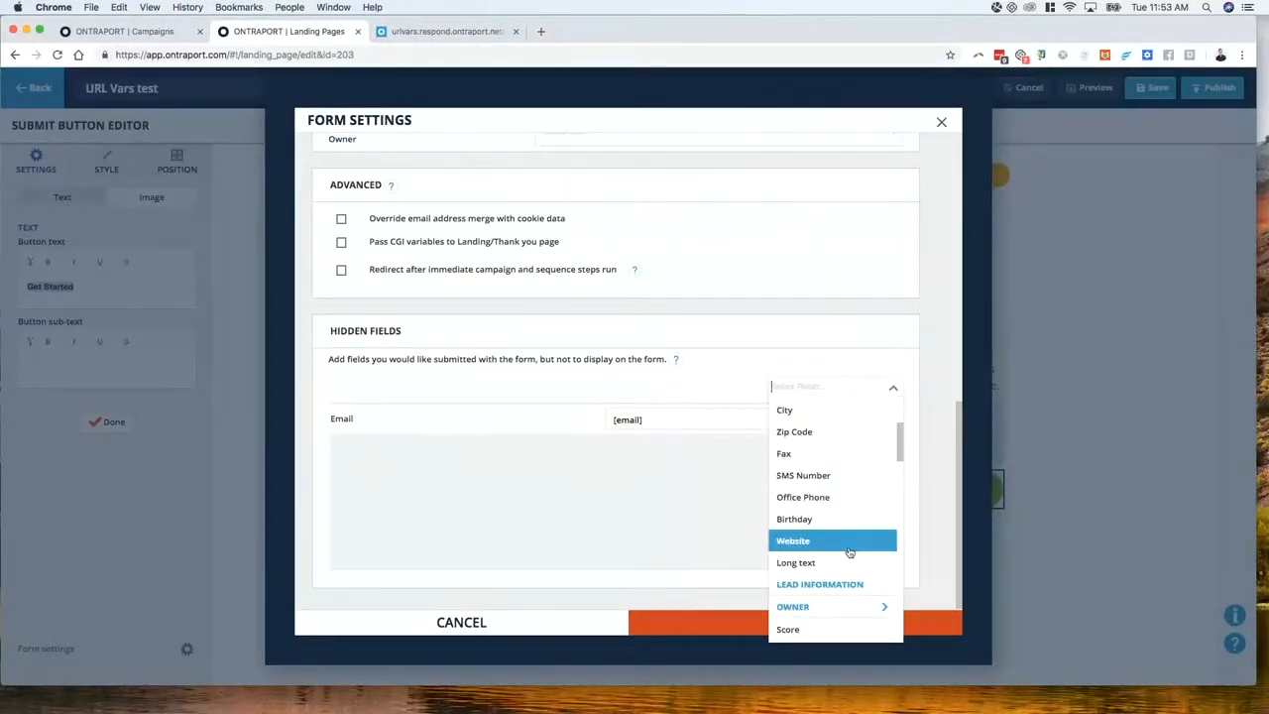
pyautogui.scroll(-2, 849, 574)
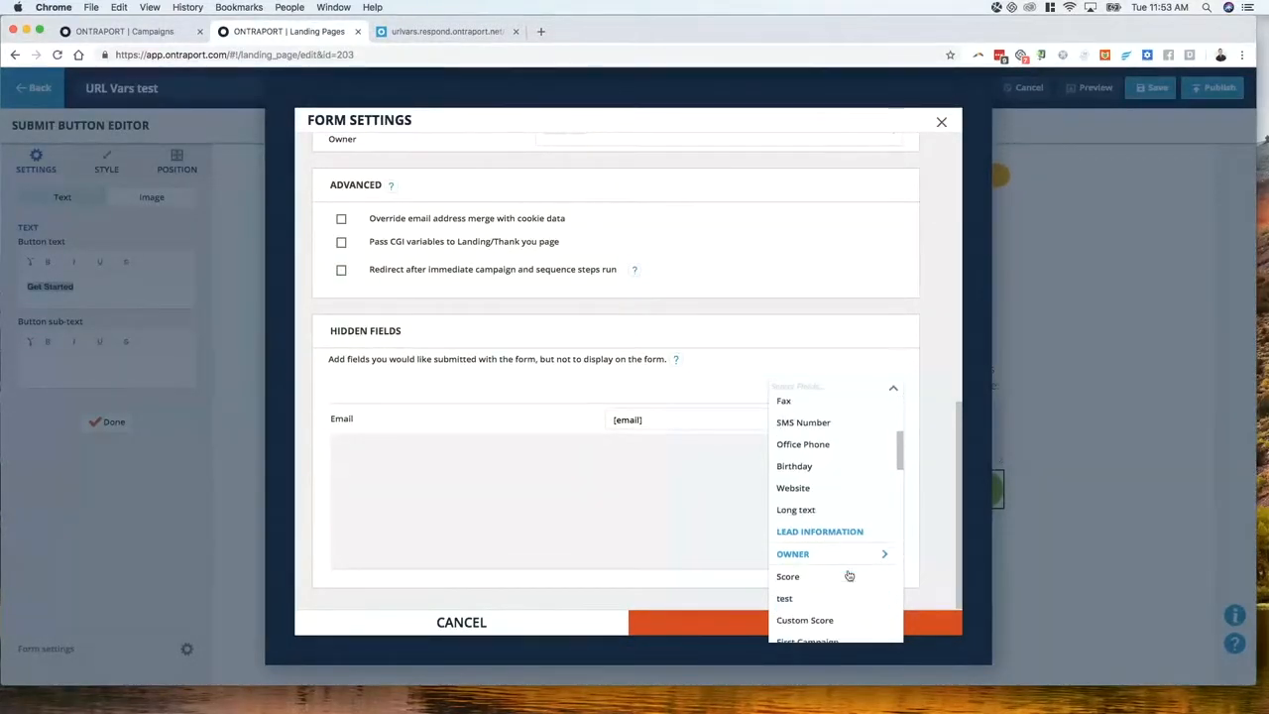
pyautogui.scroll(-1, 850, 574)
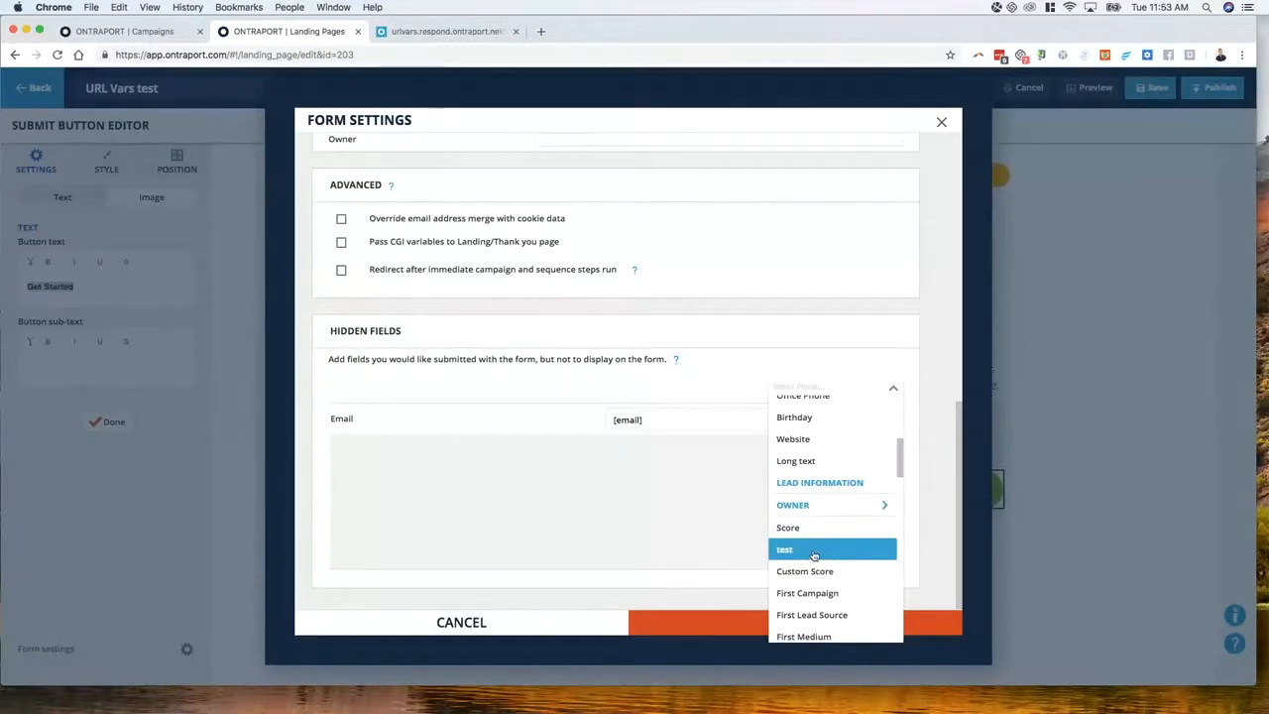
pyautogui.click(813, 555)
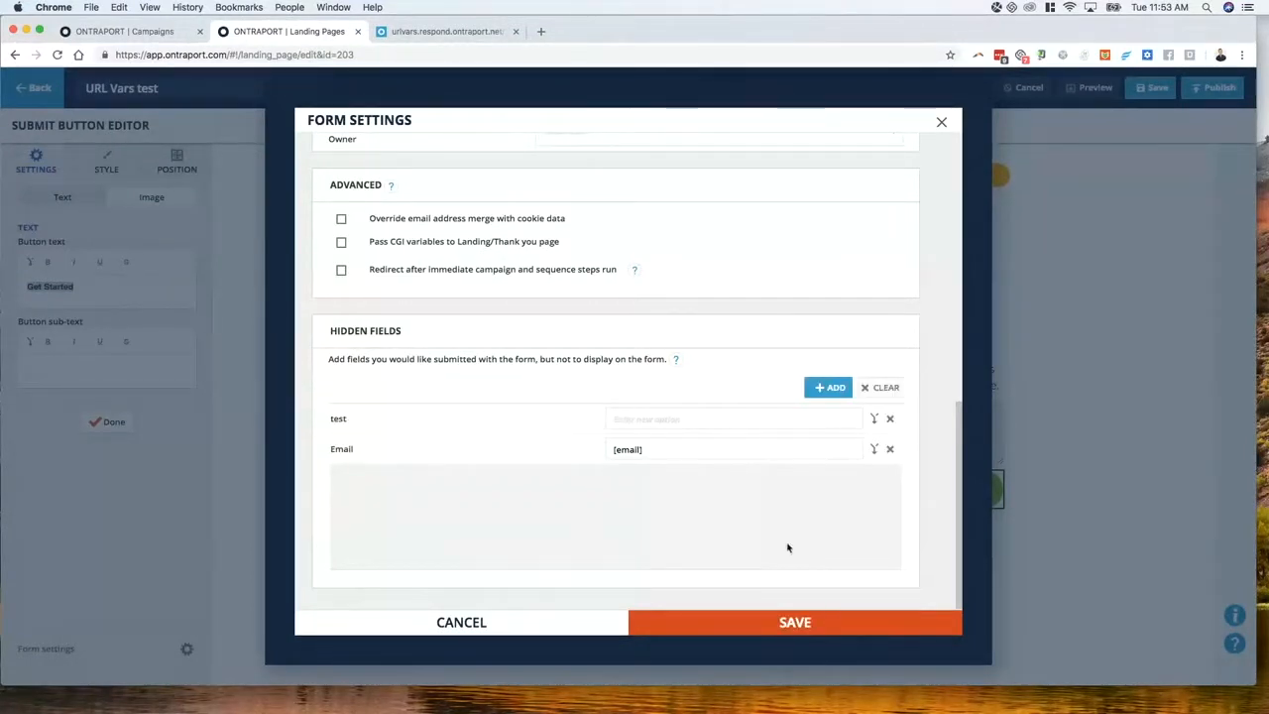
pyautogui.click(697, 426)
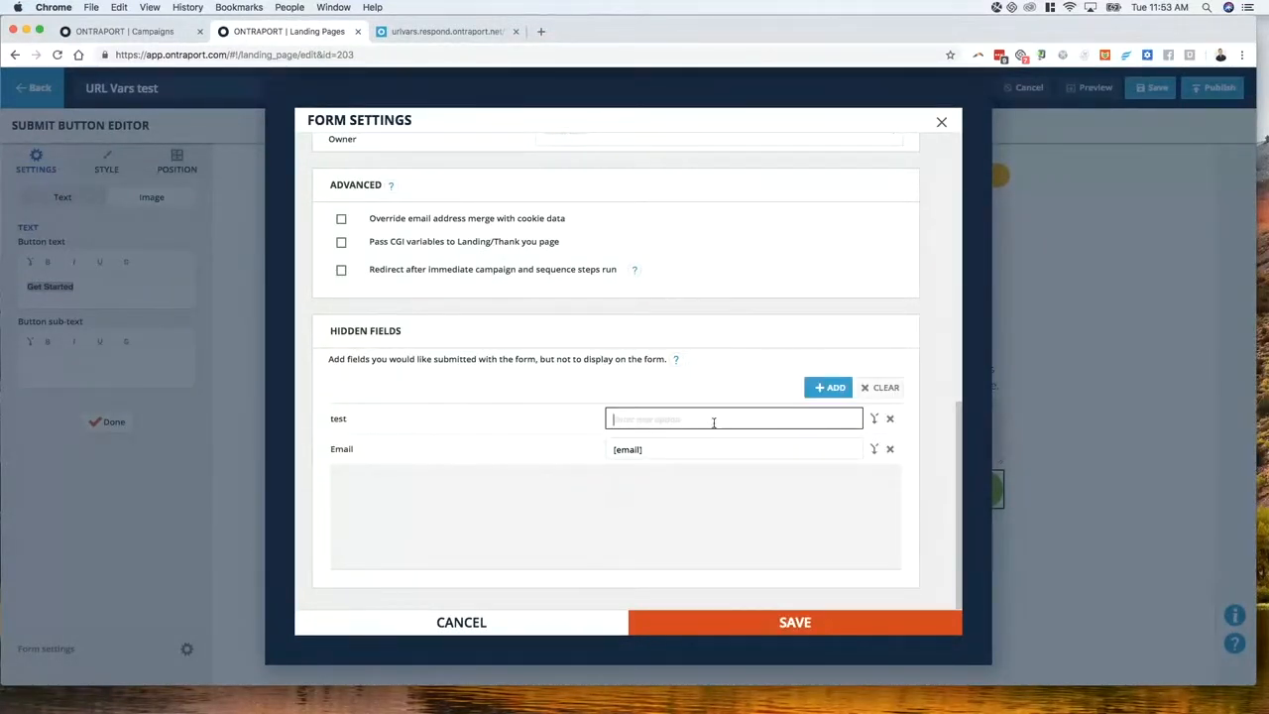
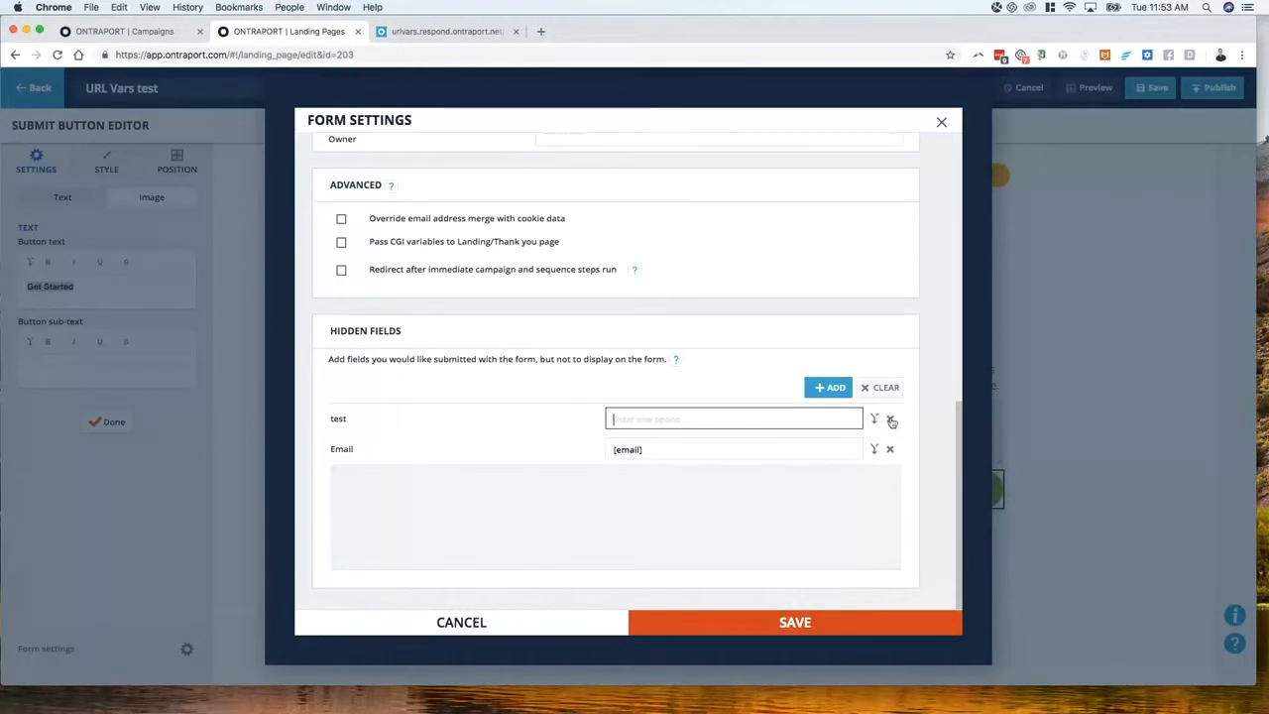
# Swap the empty 'test' hidden field for a Long text hidden field with value [prod]
pyautogui.click(889, 417)
pyautogui.click(838, 389)
pyautogui.click(842, 389)
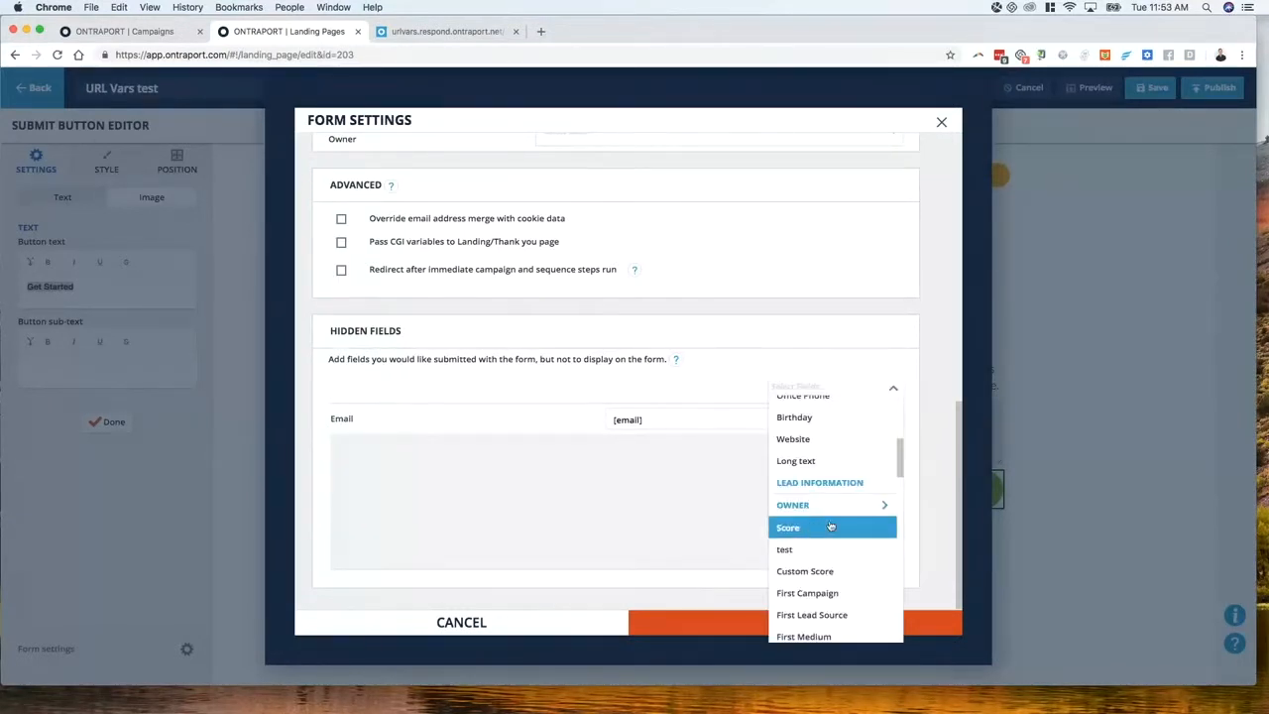
pyautogui.click(803, 454)
pyautogui.click(670, 420)
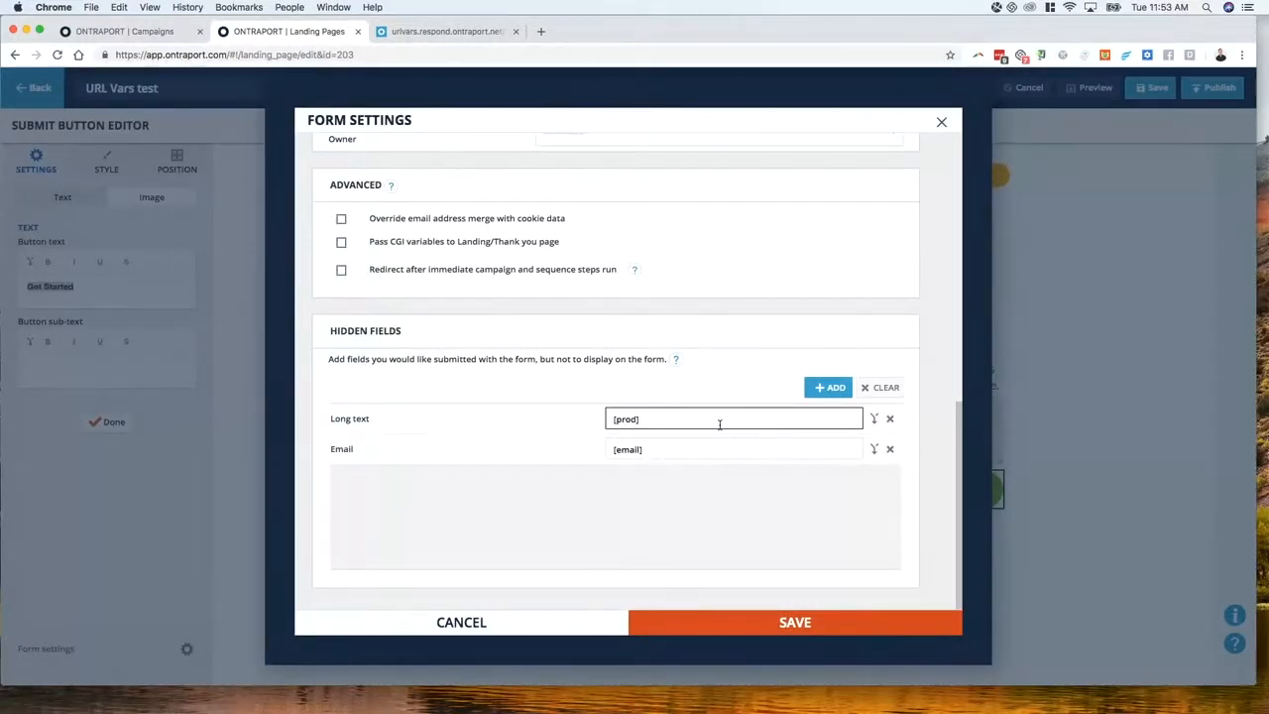
pyautogui.click(451, 31)
# Append &prod=42cats to the live page address, then save the form settings and landing page
pyautogui.click(600, 52)
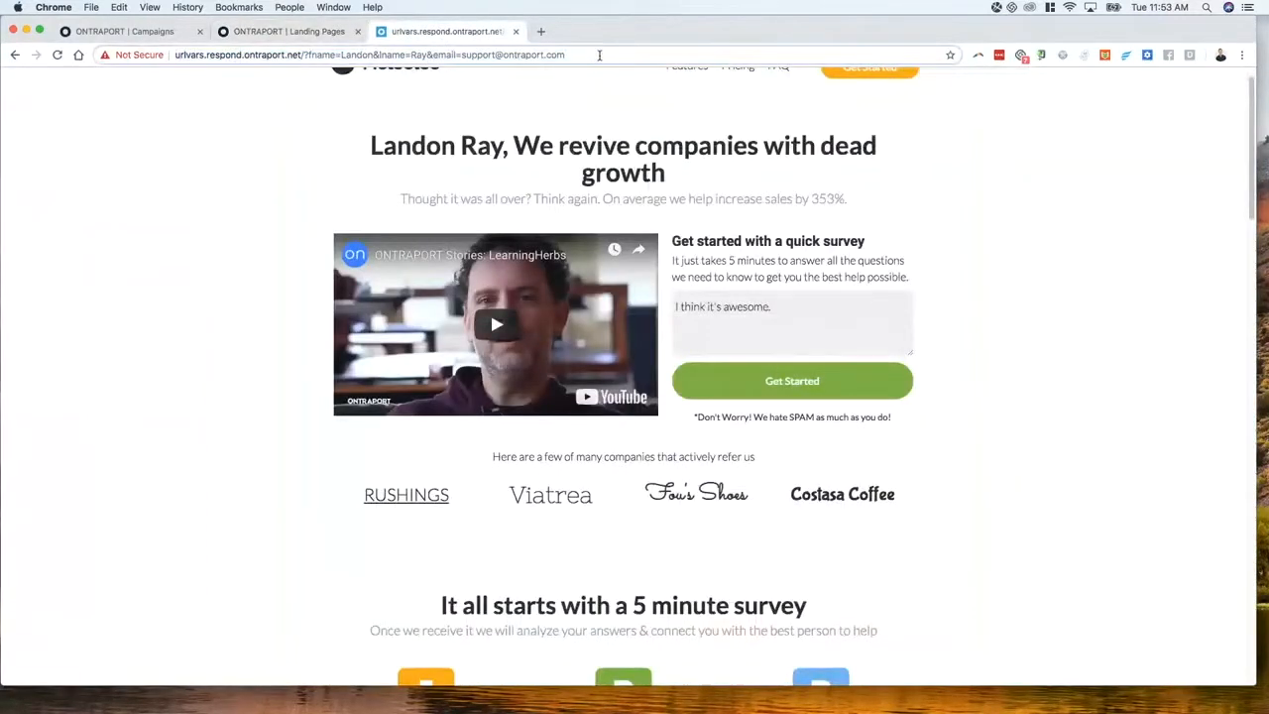
pyautogui.write('&prod')
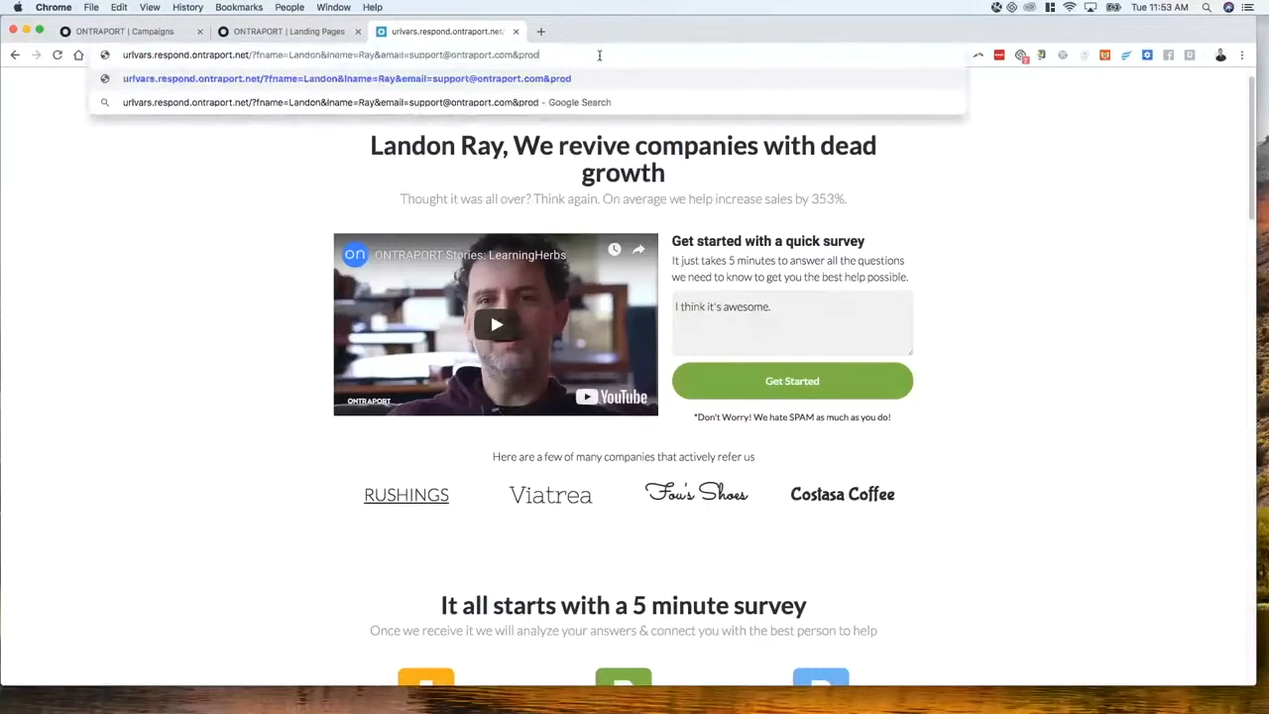
pyautogui.write('=42cats')
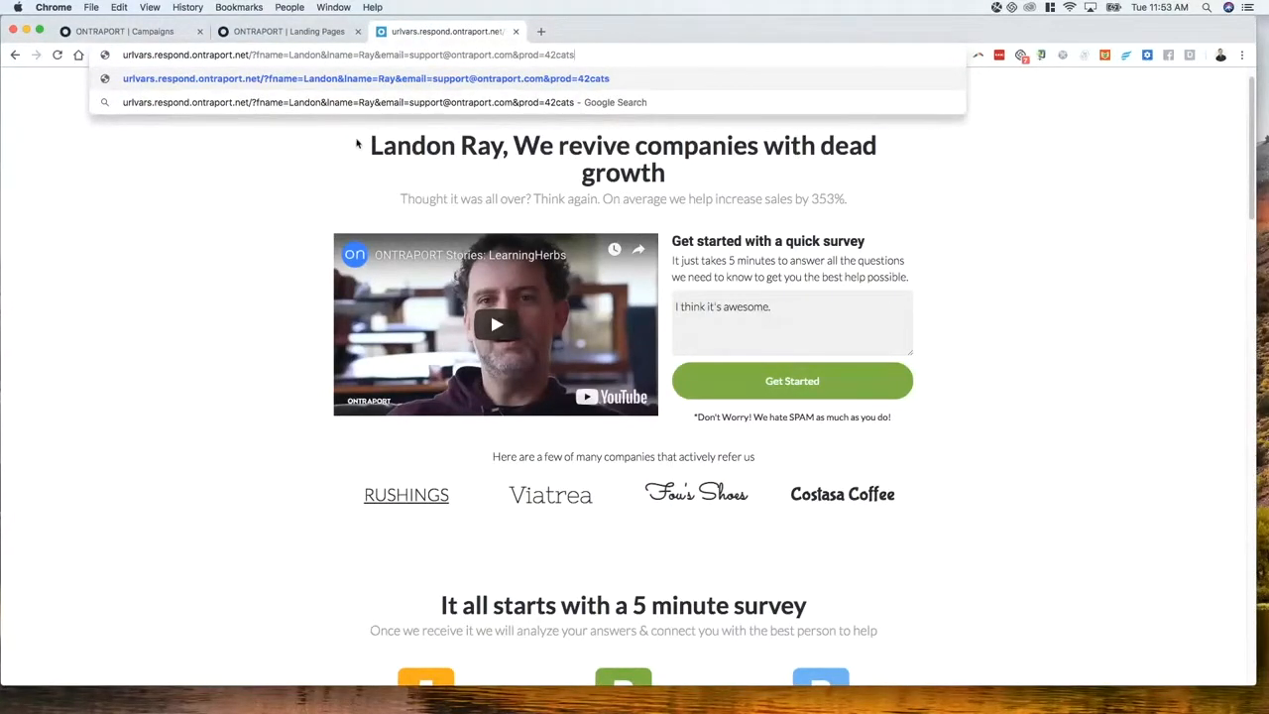
pyautogui.click(289, 40)
pyautogui.click(770, 620)
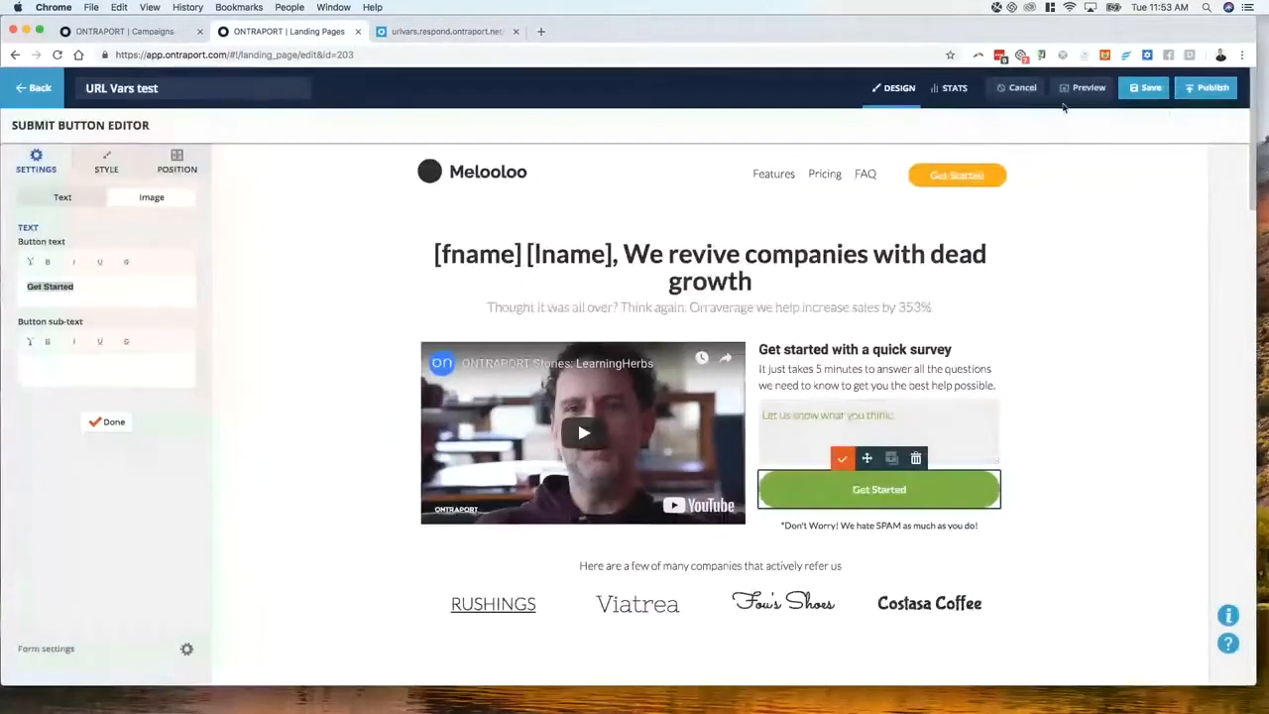
pyautogui.click(1142, 91)
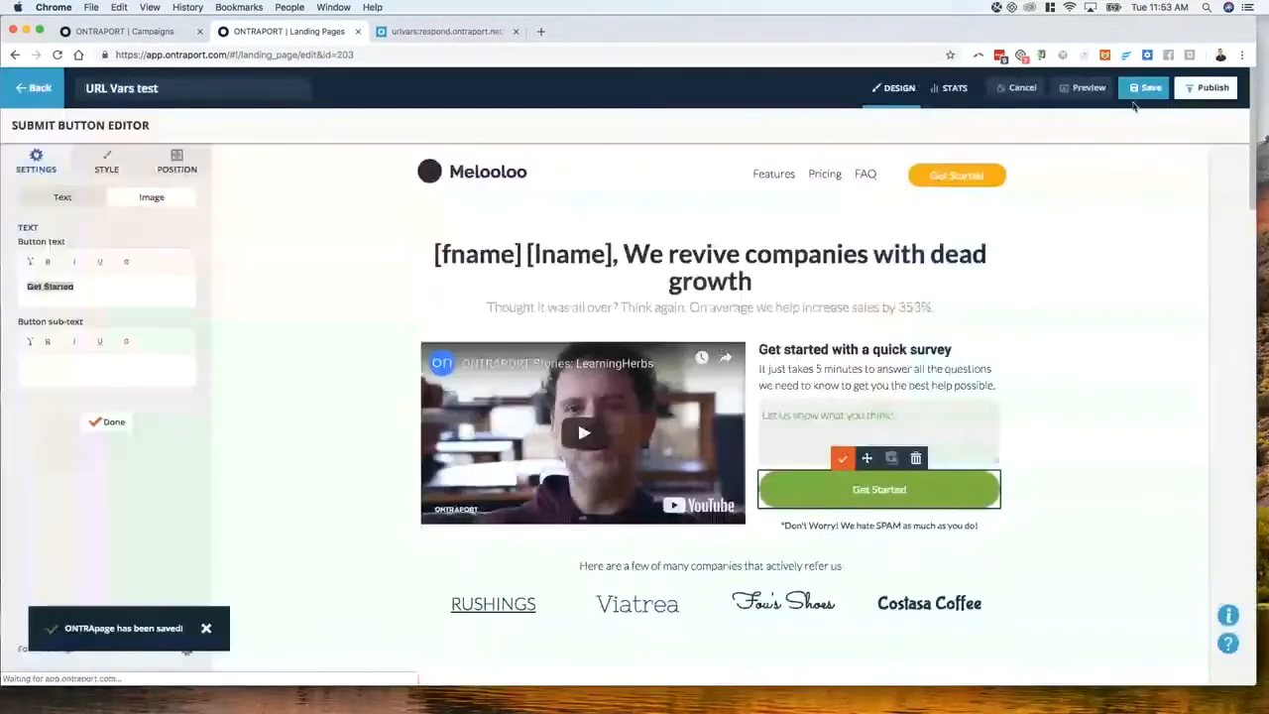
# Reload the live page with prod=42cats and submit the survey with a short feedback comment
pyautogui.click(447, 31)
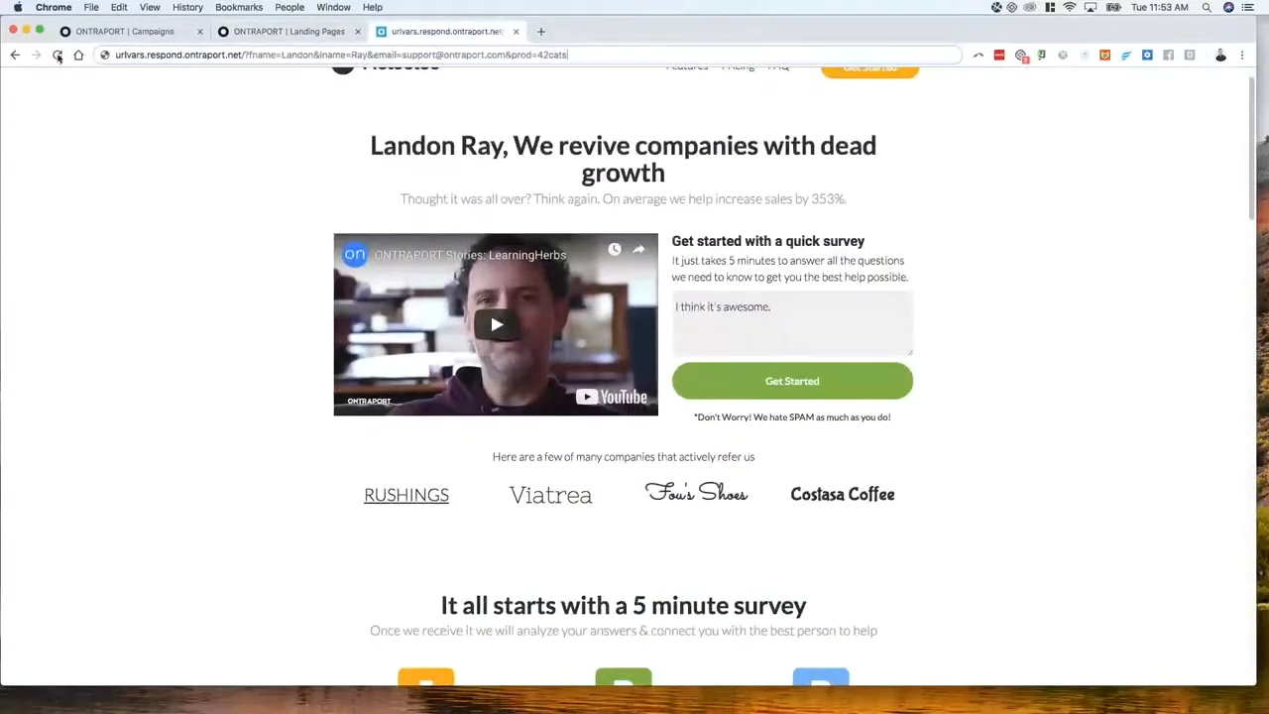
pyautogui.press('Return')
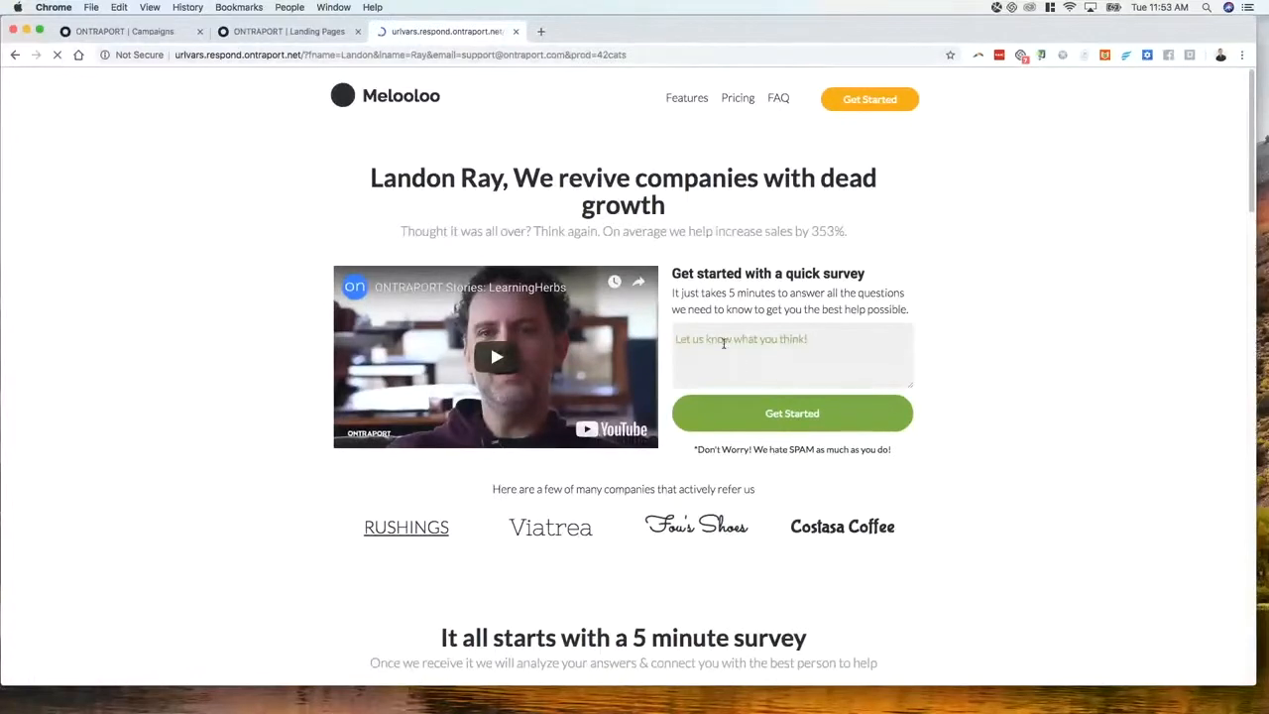
pyautogui.click(822, 342)
pyautogui.write("I think it's aew")
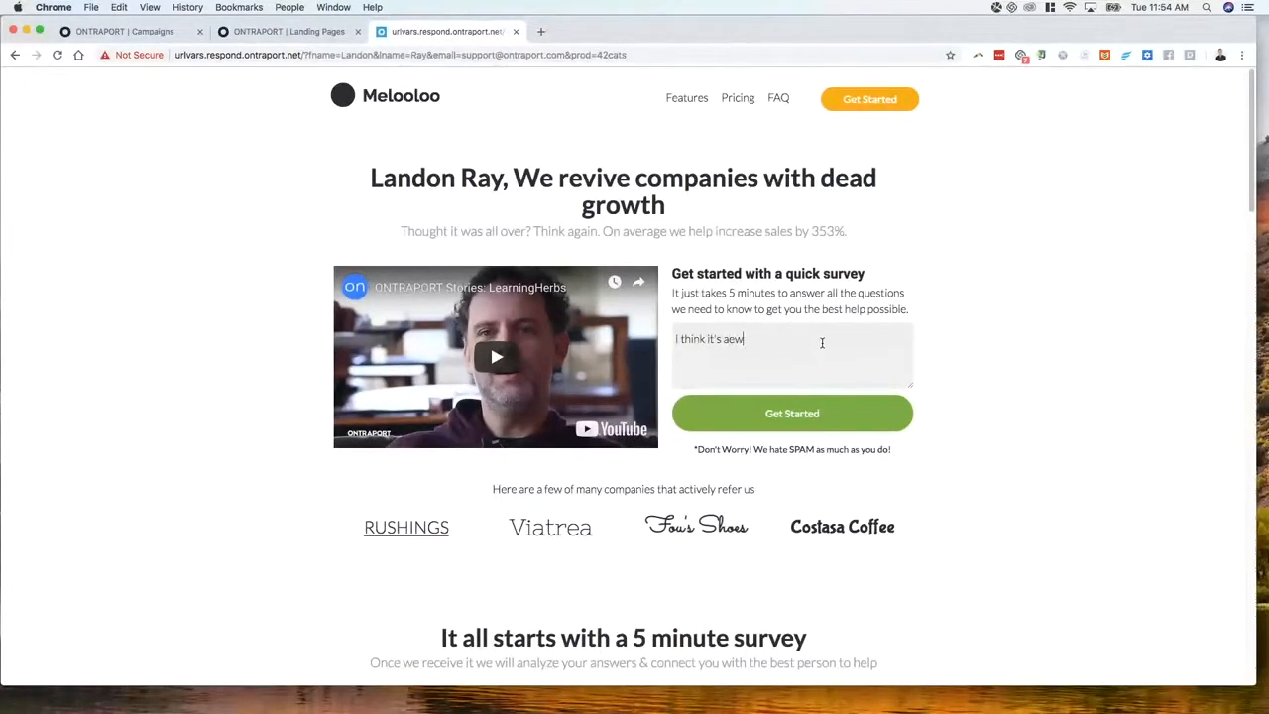
pyautogui.press('BackSpace')
pyautogui.click(799, 416)
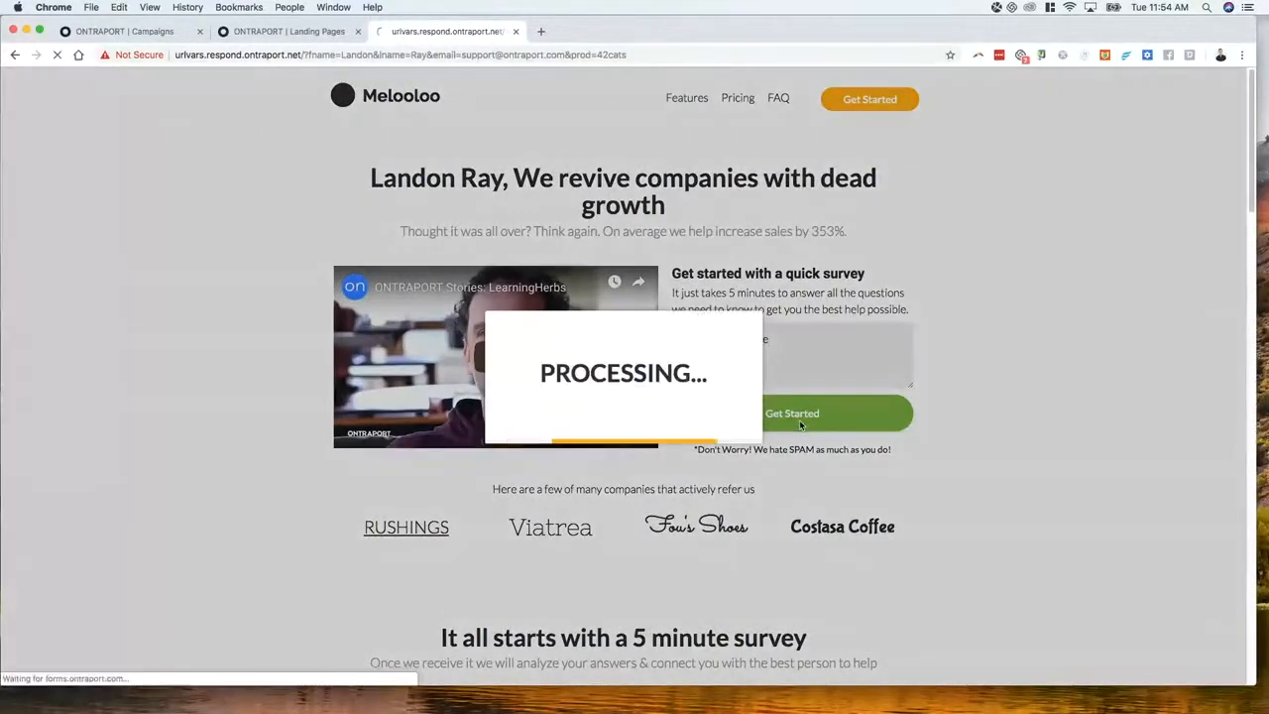
pyautogui.click(297, 31)
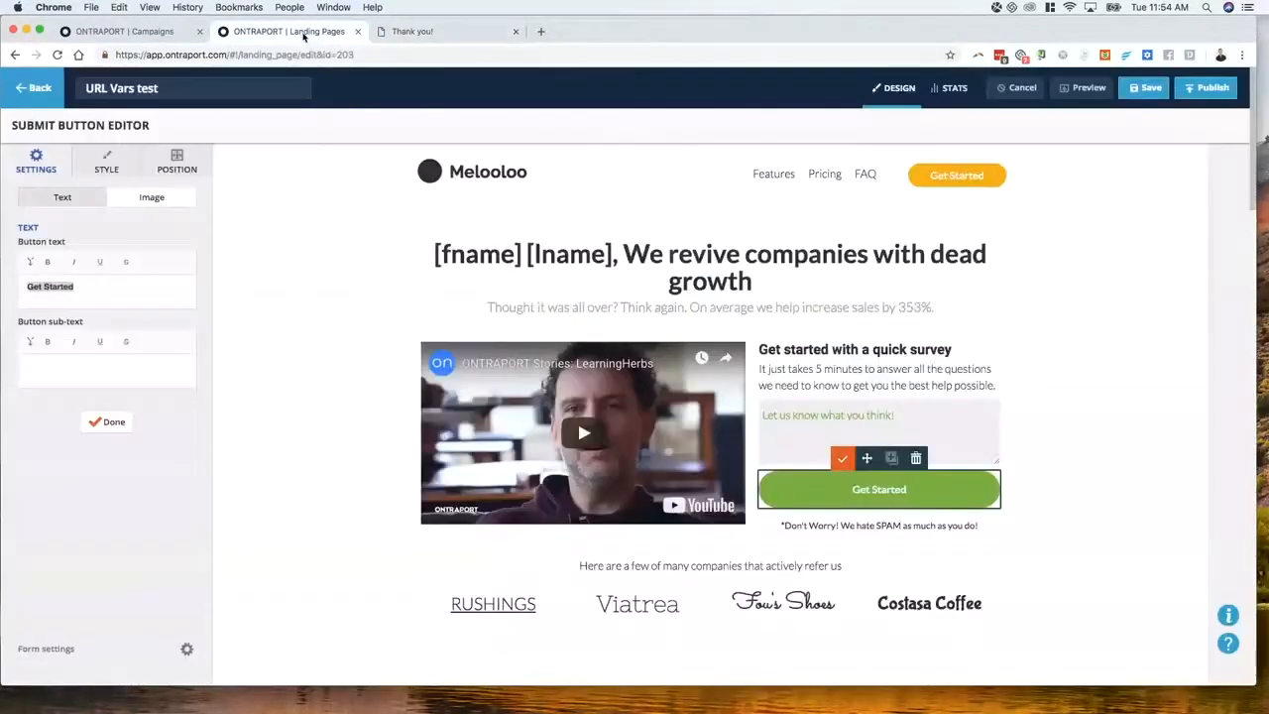
# Open the newest contact's record in Contacts and verify its Long text field shows 42cats
pyautogui.click(147, 35)
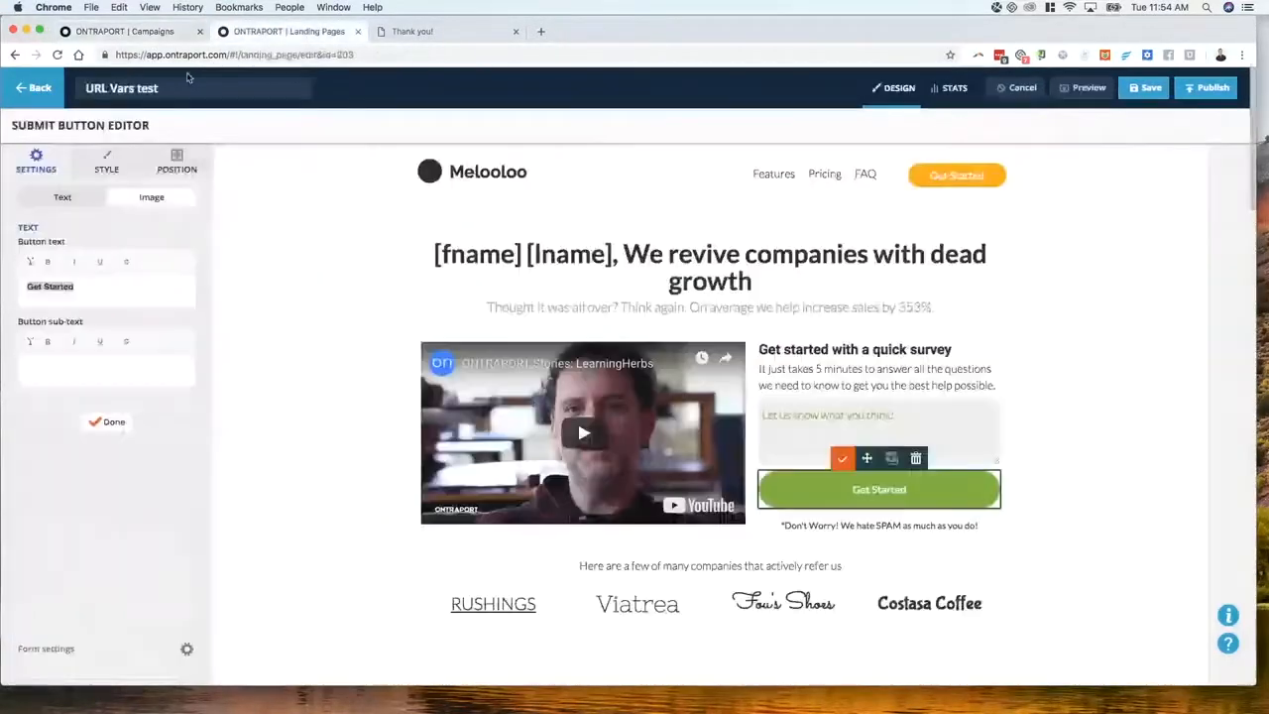
pyautogui.click(29, 89)
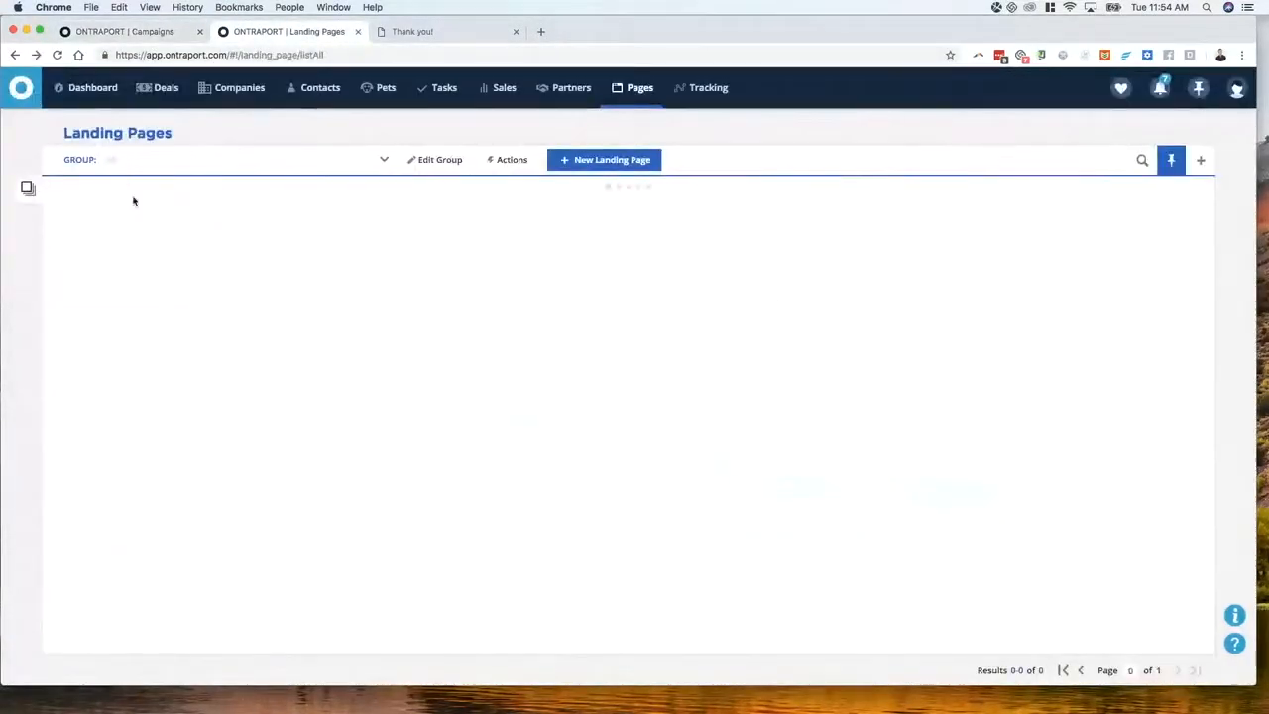
pyautogui.click(320, 87)
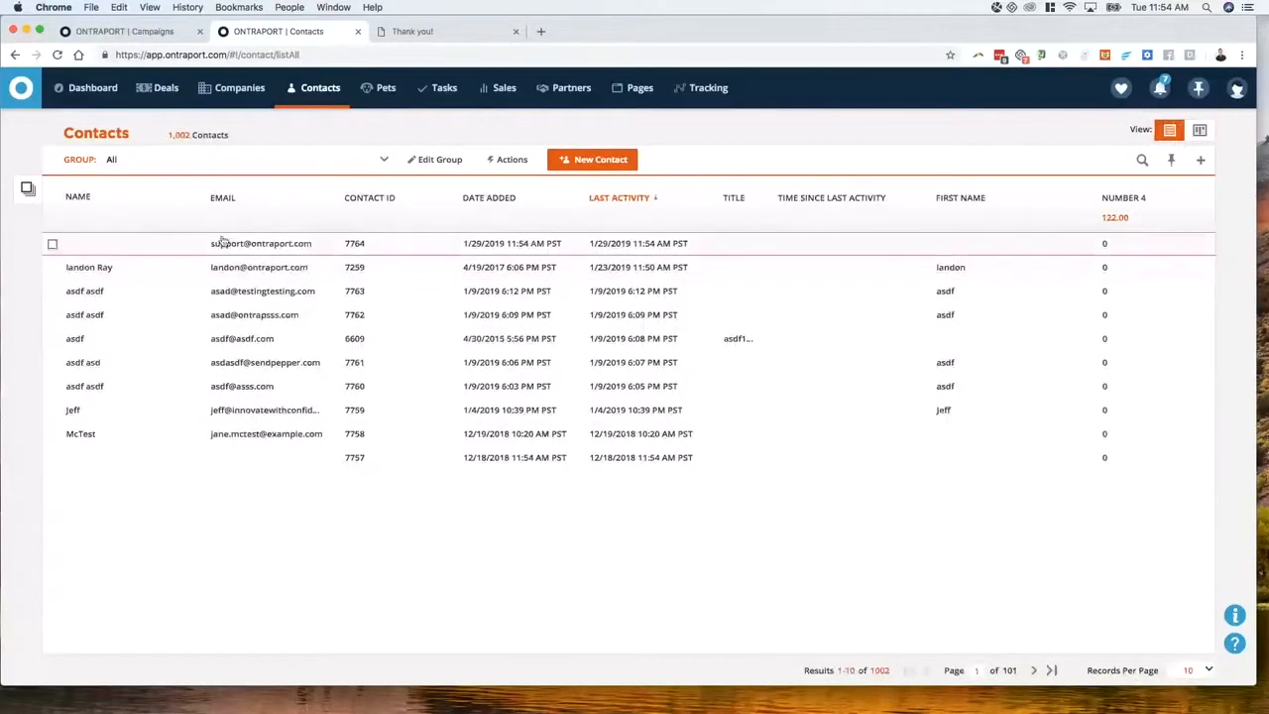
pyautogui.click(220, 244)
pyautogui.click(220, 244)
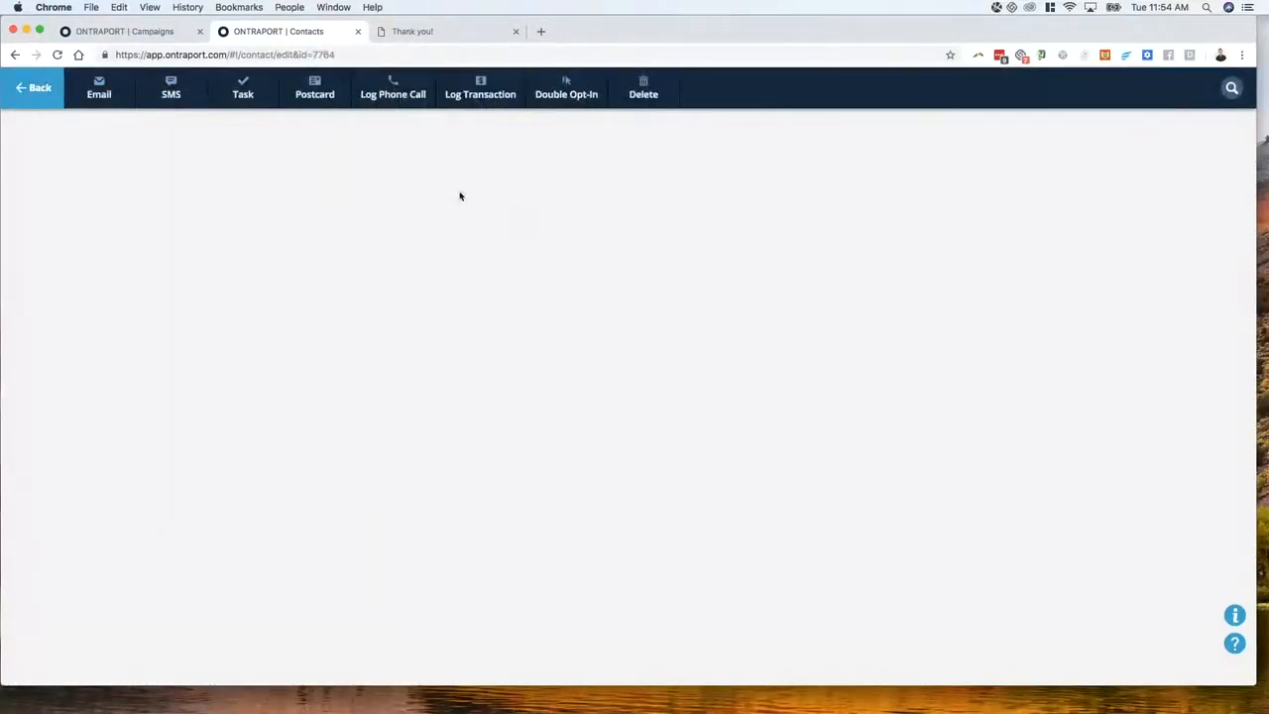
pyautogui.scroll(-5, 581, 404)
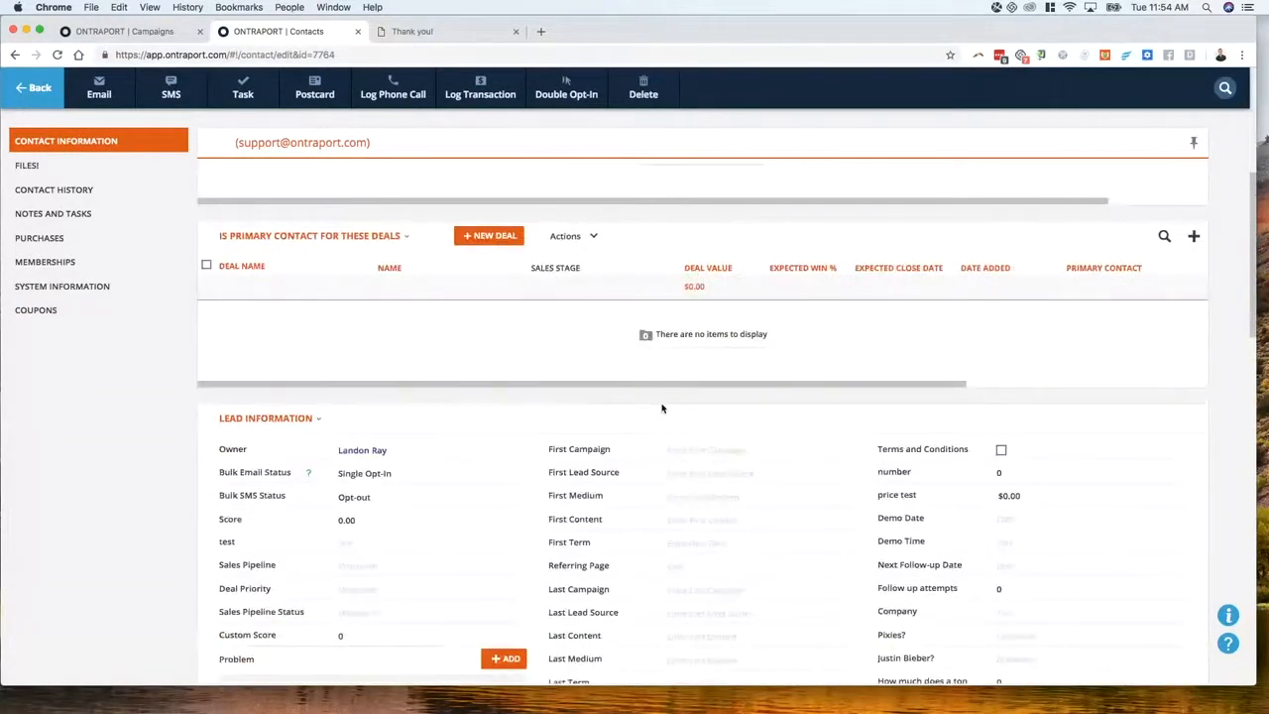
pyautogui.scroll(-4, 662, 407)
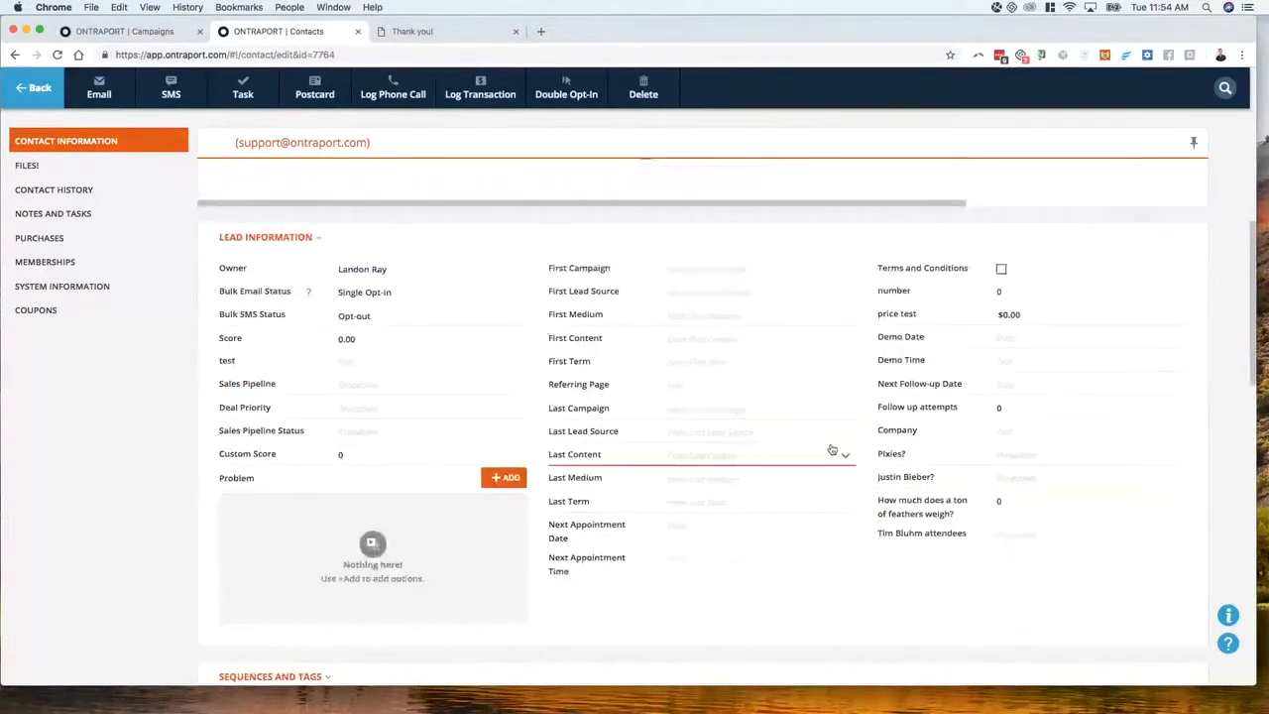
pyautogui.scroll(10, 831, 449)
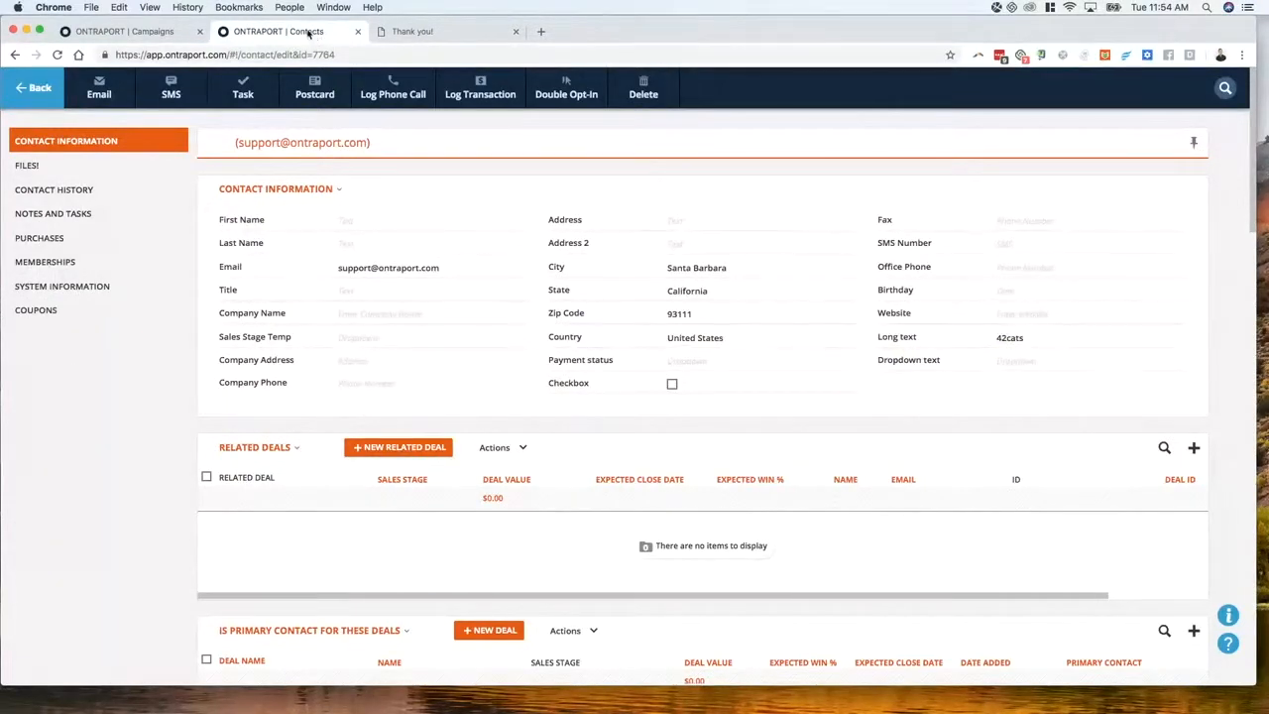
pyautogui.click(151, 34)
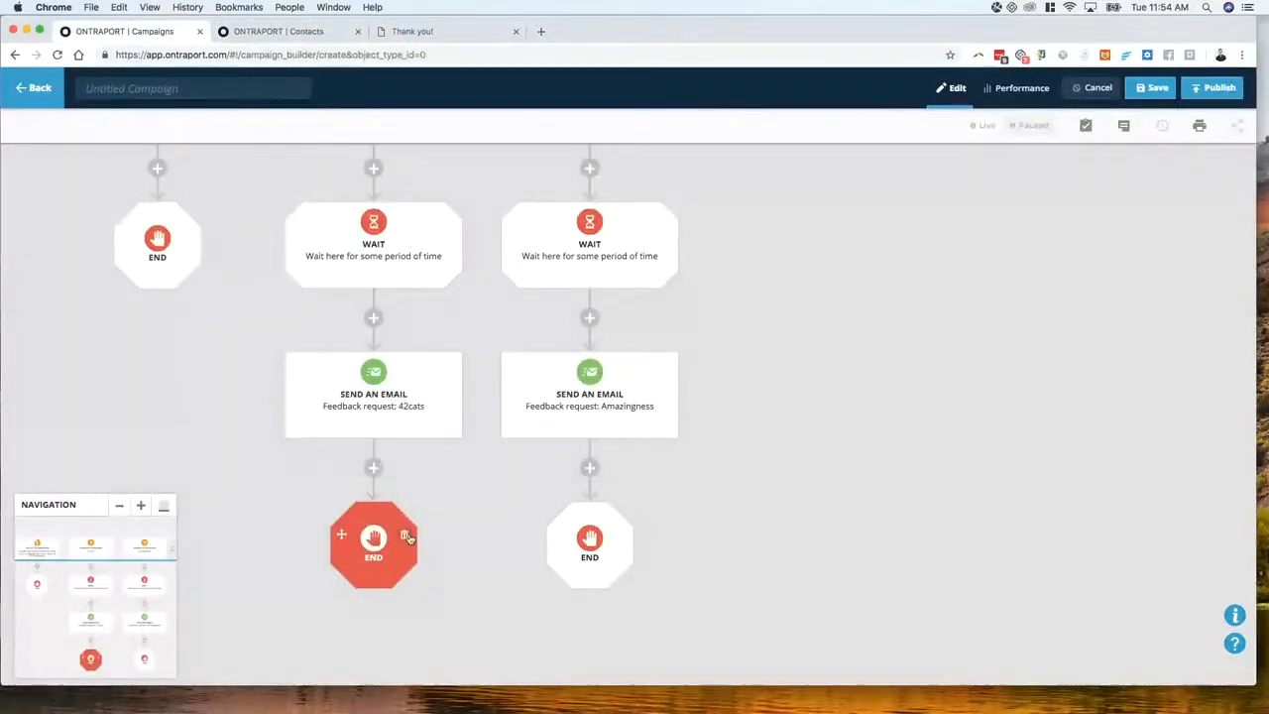
# Replace the END step after the 42cats feedback email with a new goal step
pyautogui.click(407, 536)
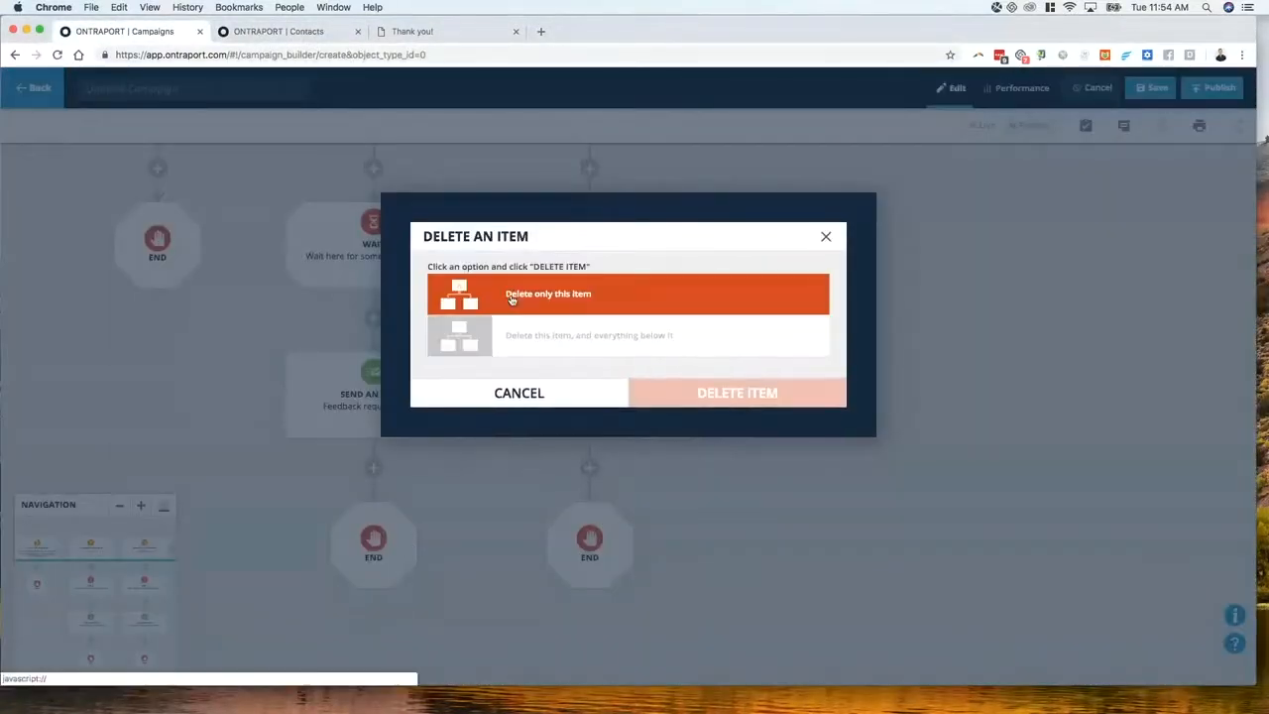
pyautogui.click(533, 300)
pyautogui.click(737, 391)
pyautogui.click(374, 514)
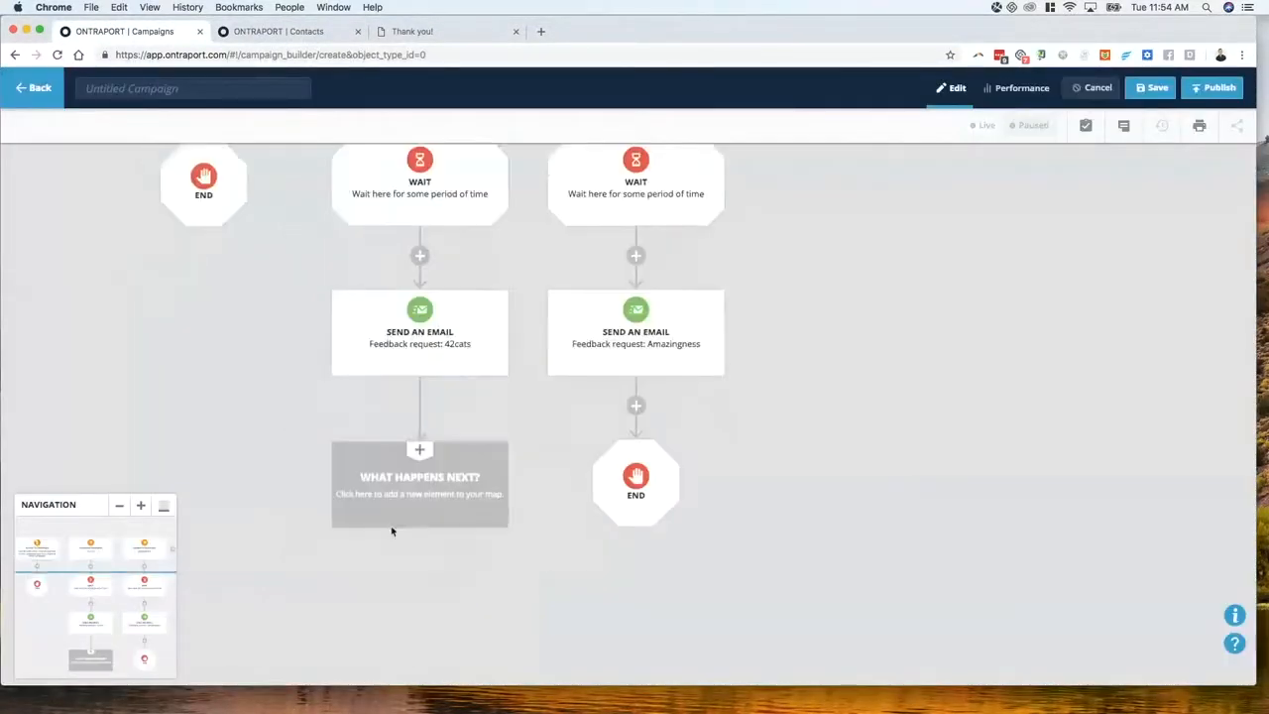
pyautogui.click(770, 394)
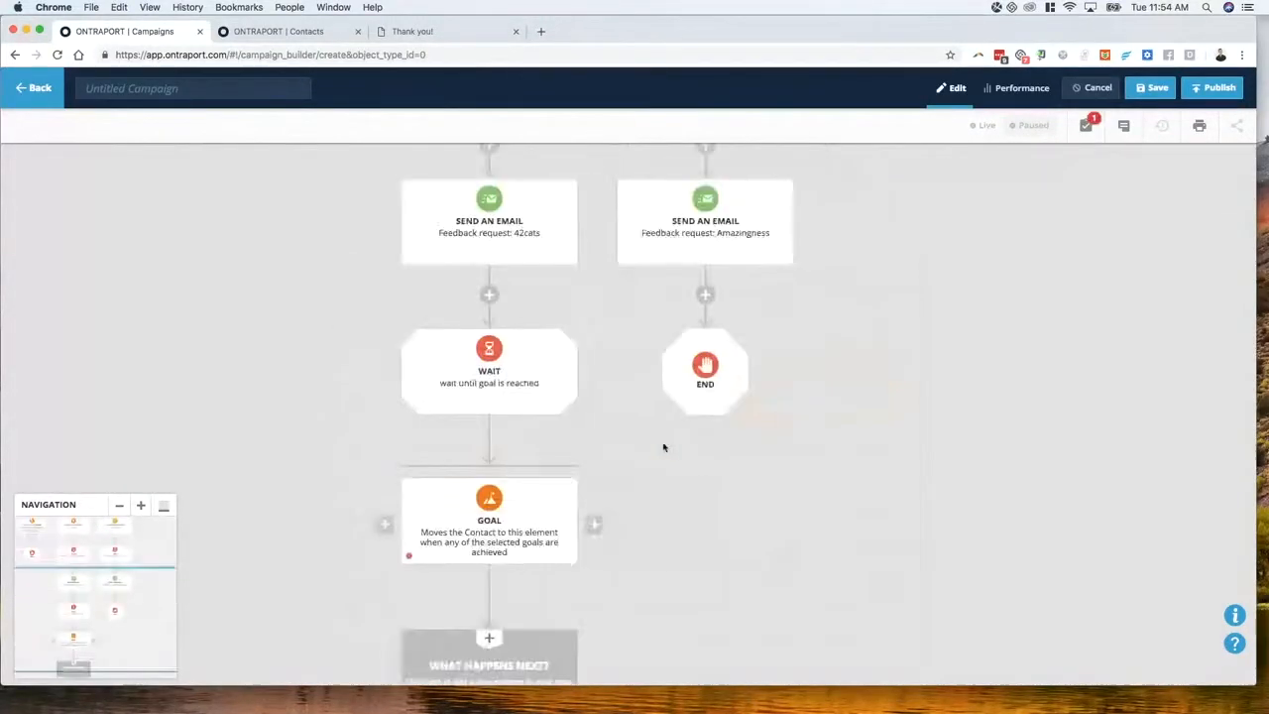
# Open the new goal's trigger list and check the contact record's field names
pyautogui.click(493, 410)
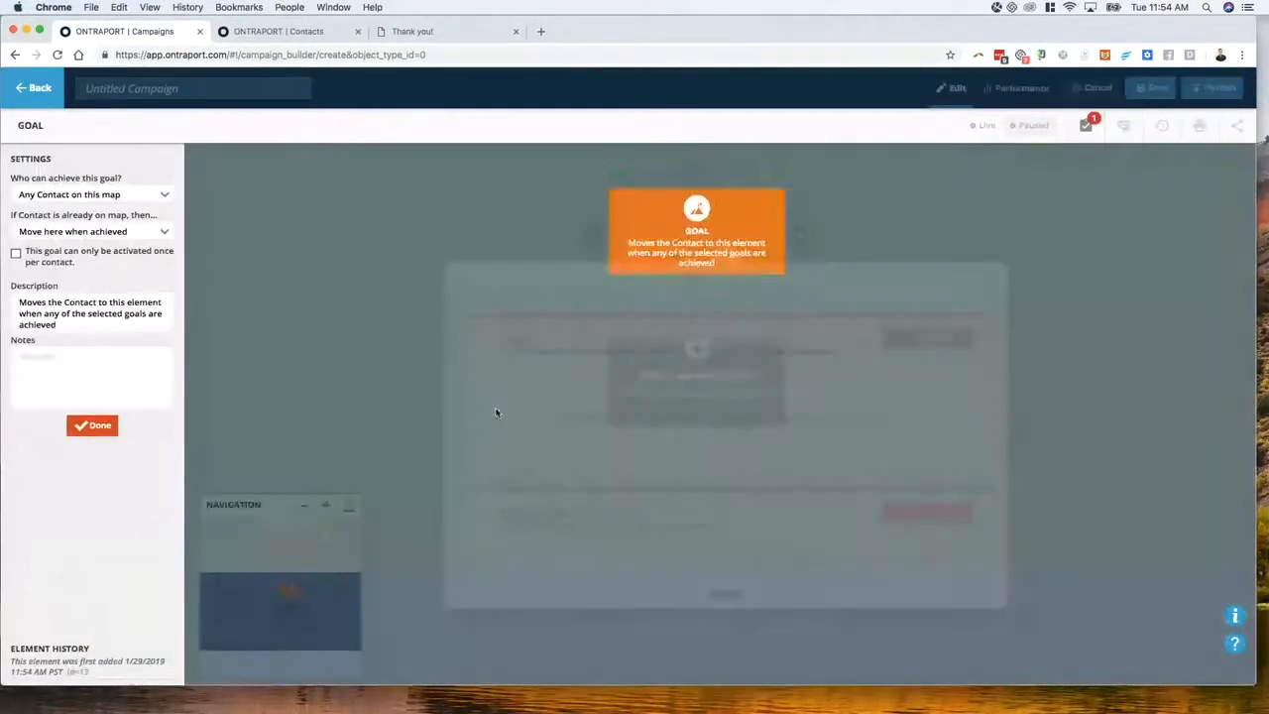
pyautogui.click(902, 337)
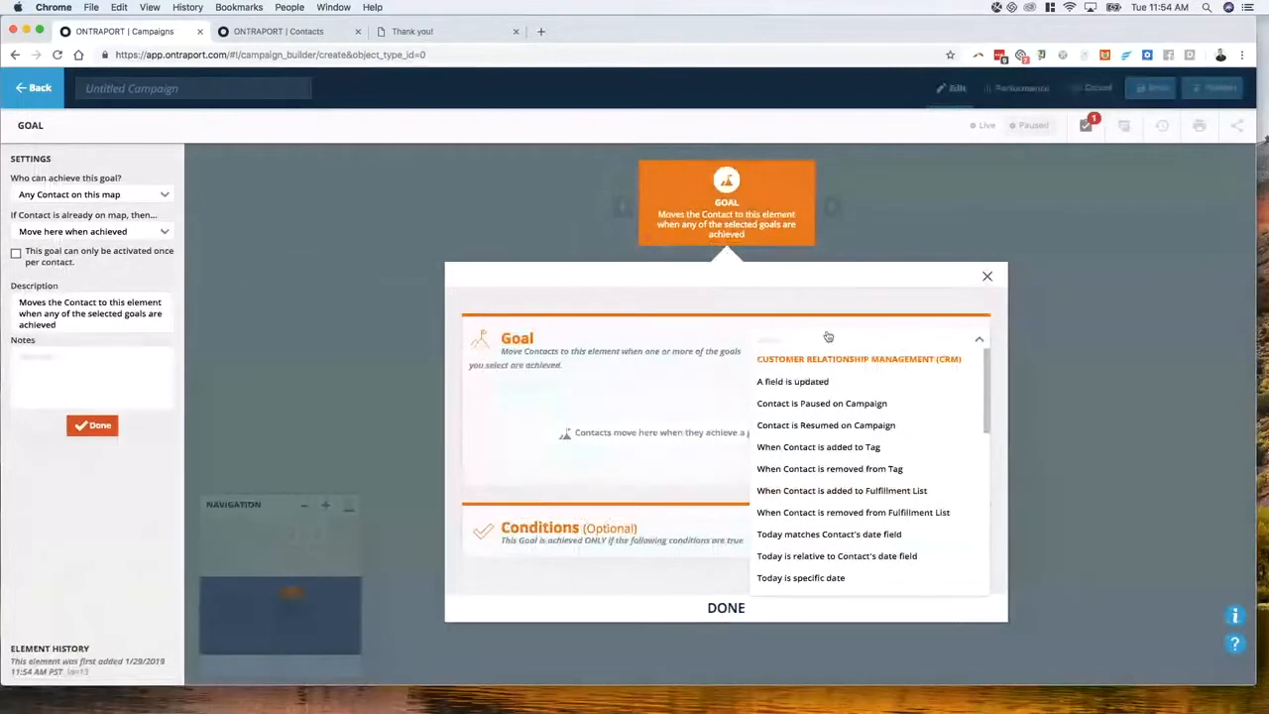
pyautogui.write('for')
pyautogui.press('BackSpace')
pyautogui.press('BackSpace')
pyautogui.press('BackSpace')
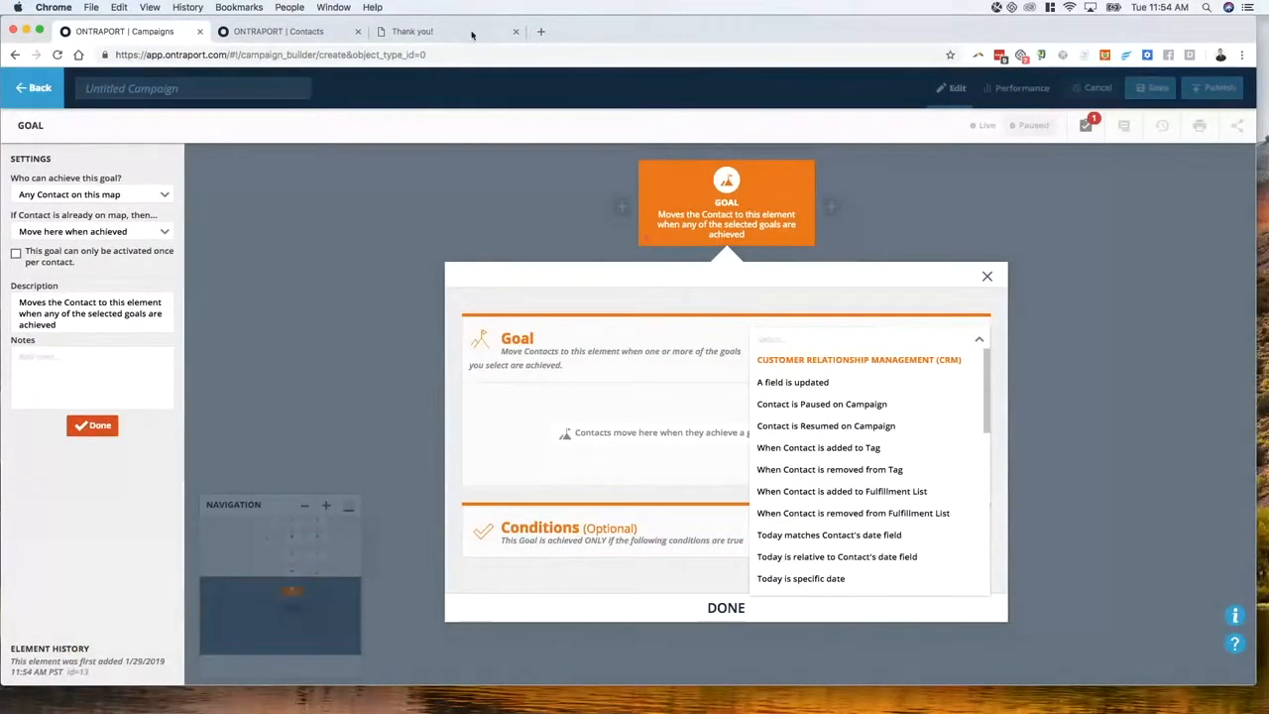
pyautogui.click(279, 31)
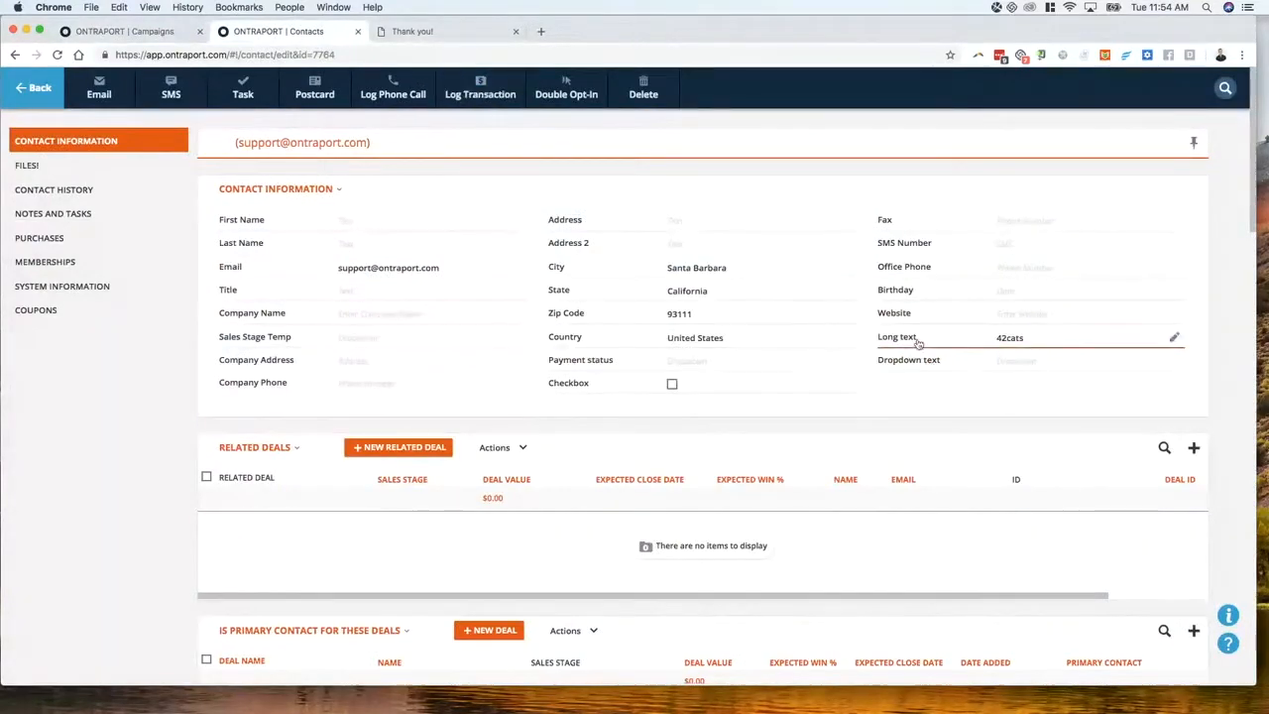
pyautogui.click(119, 31)
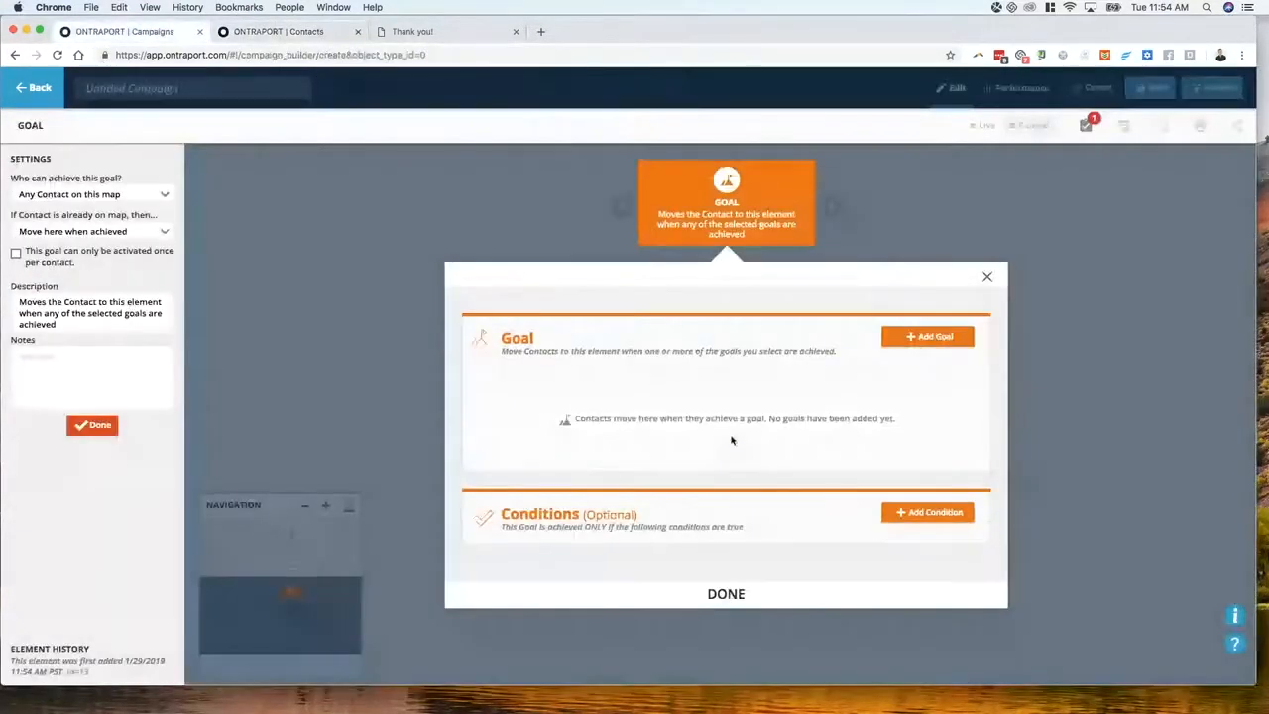
# Set the goal to fire when 'A field is updated' on the Long text field
pyautogui.click(916, 345)
pyautogui.write('f')
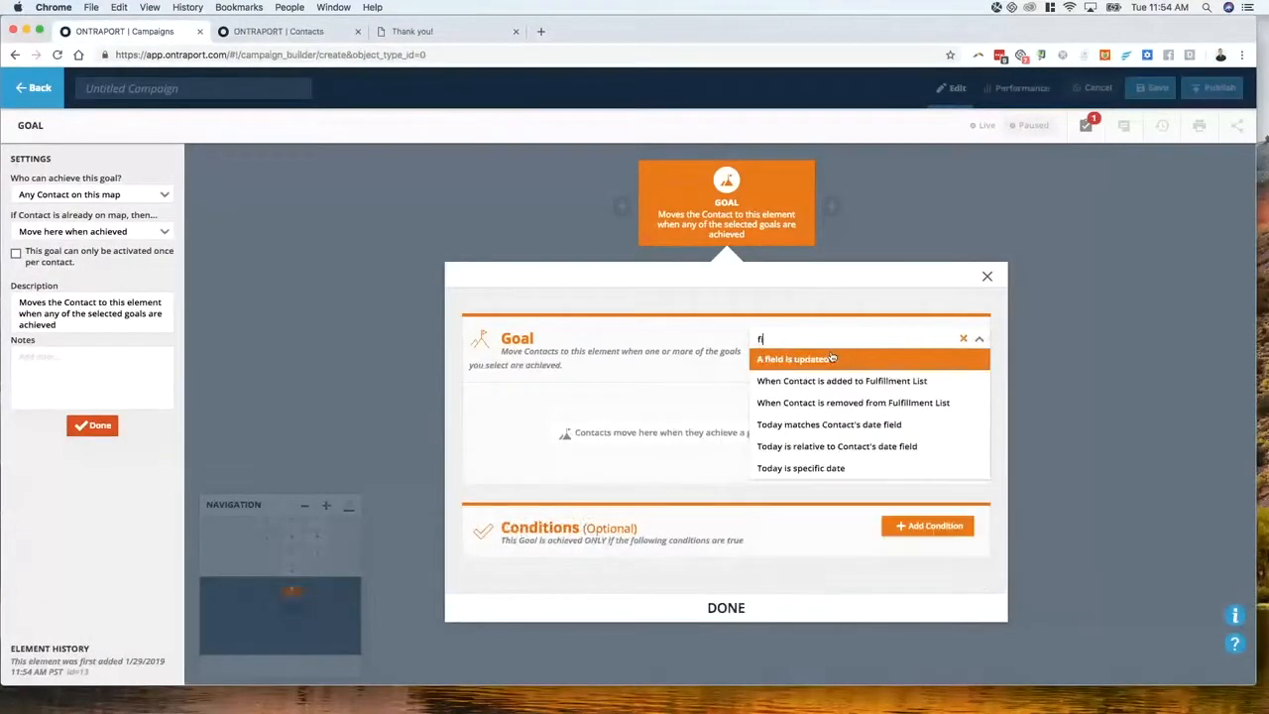
pyautogui.click(832, 358)
pyautogui.click(541, 393)
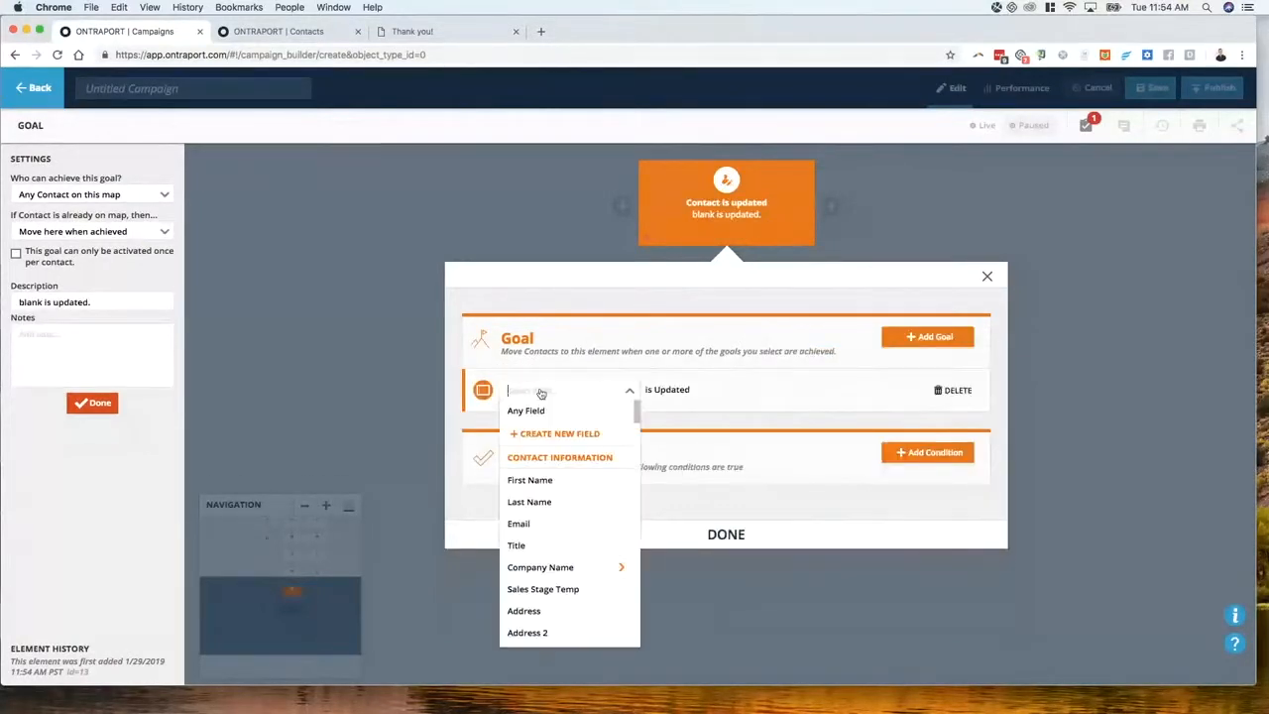
pyautogui.write('long')
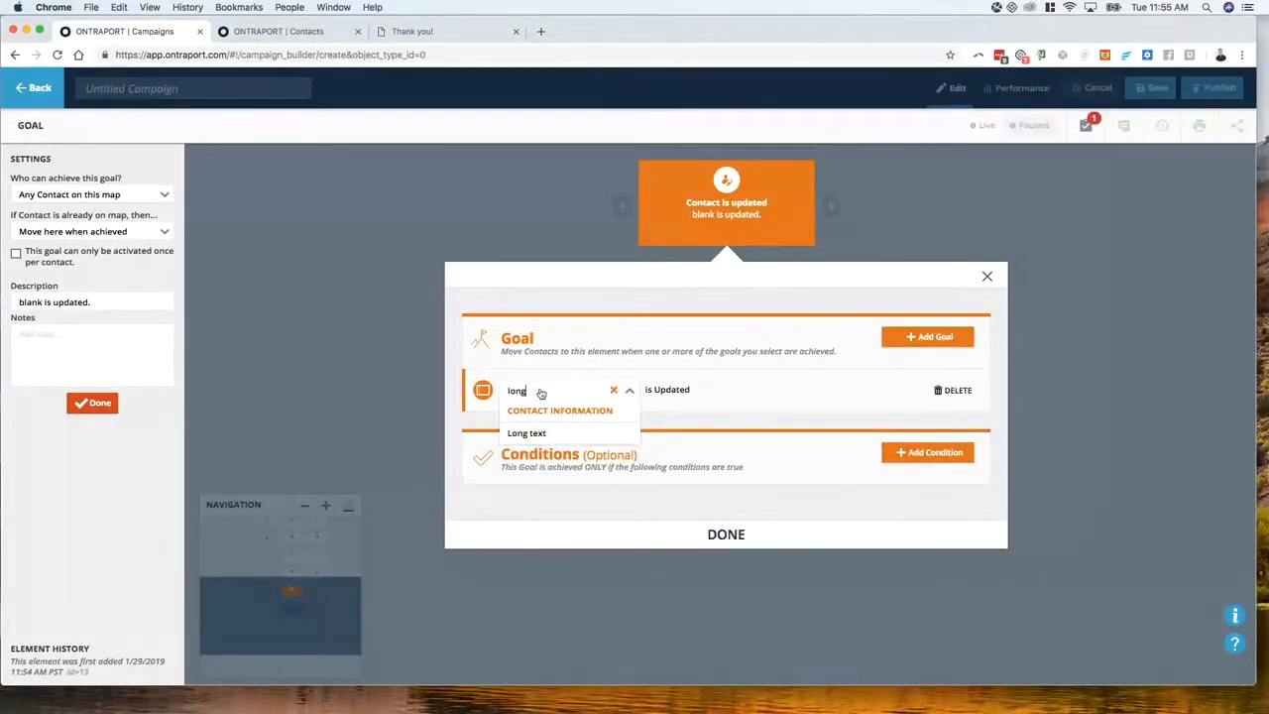
pyautogui.click(552, 432)
pyautogui.click(724, 533)
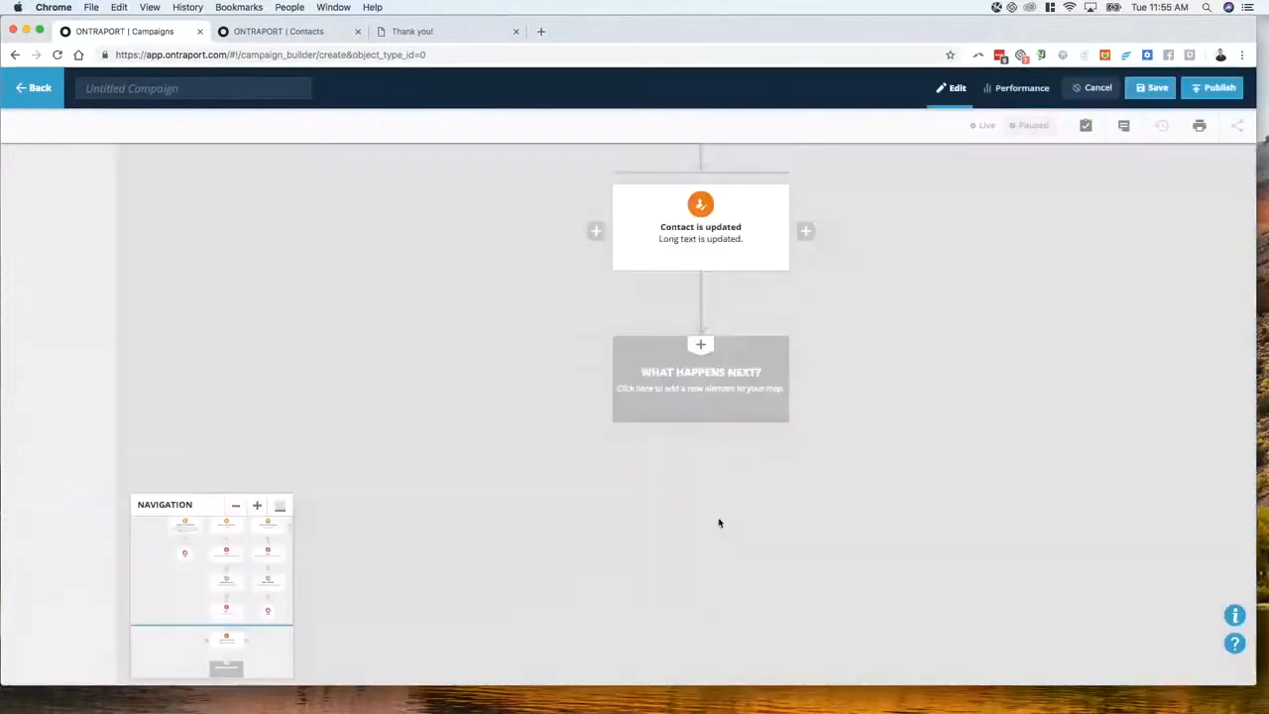
pyautogui.scroll(3, 536, 198)
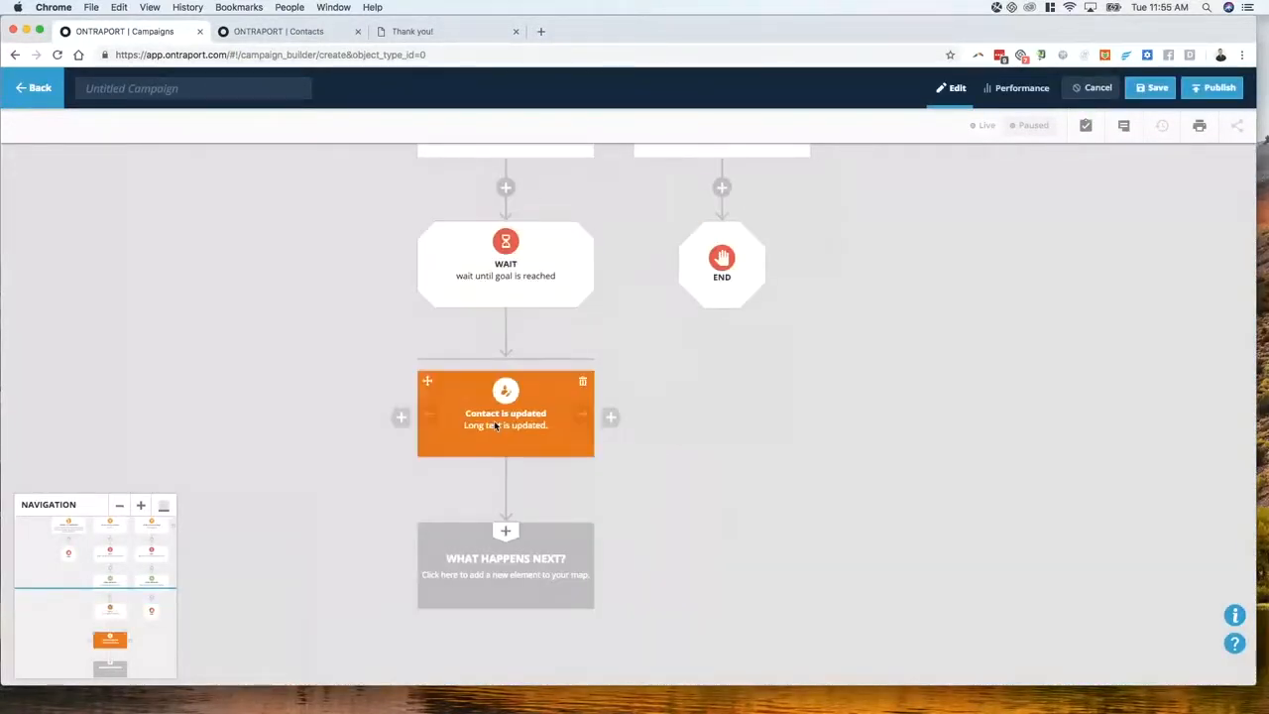
pyautogui.scroll(3, 575, 376)
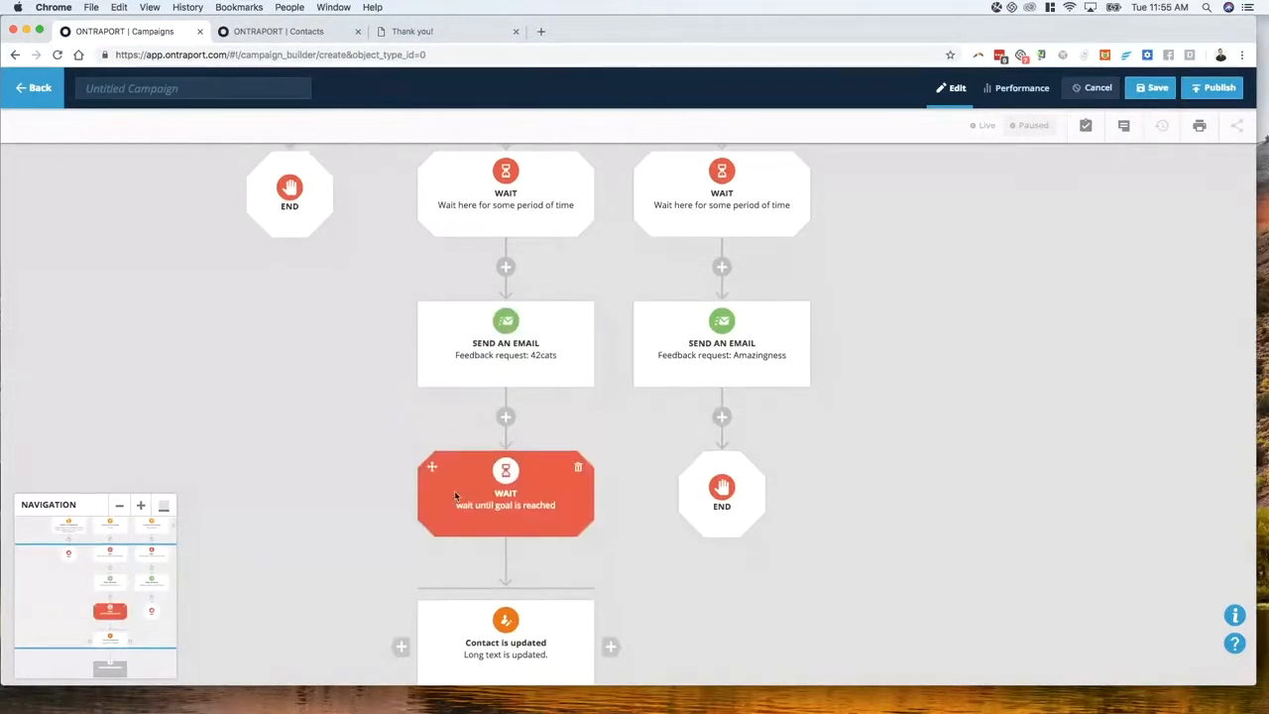
pyautogui.scroll(-2, 454, 489)
pyautogui.scroll(-1, 496, 440)
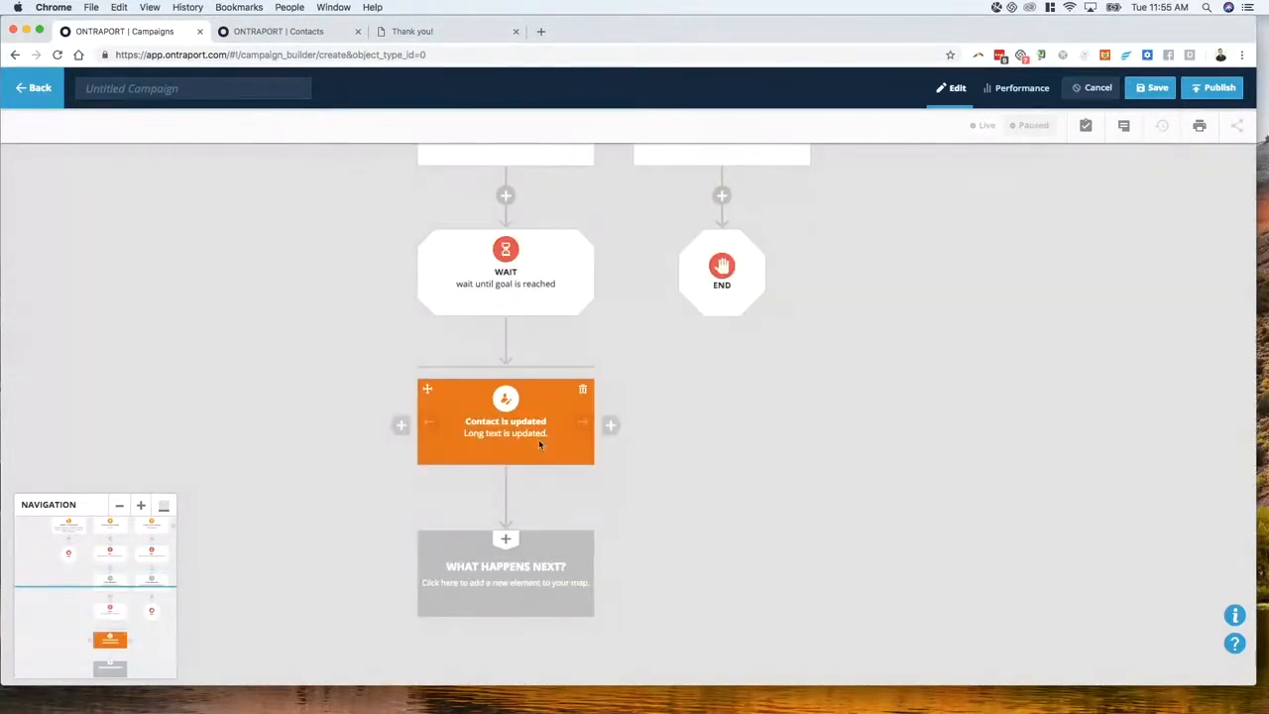
pyautogui.scroll(-1, 516, 433)
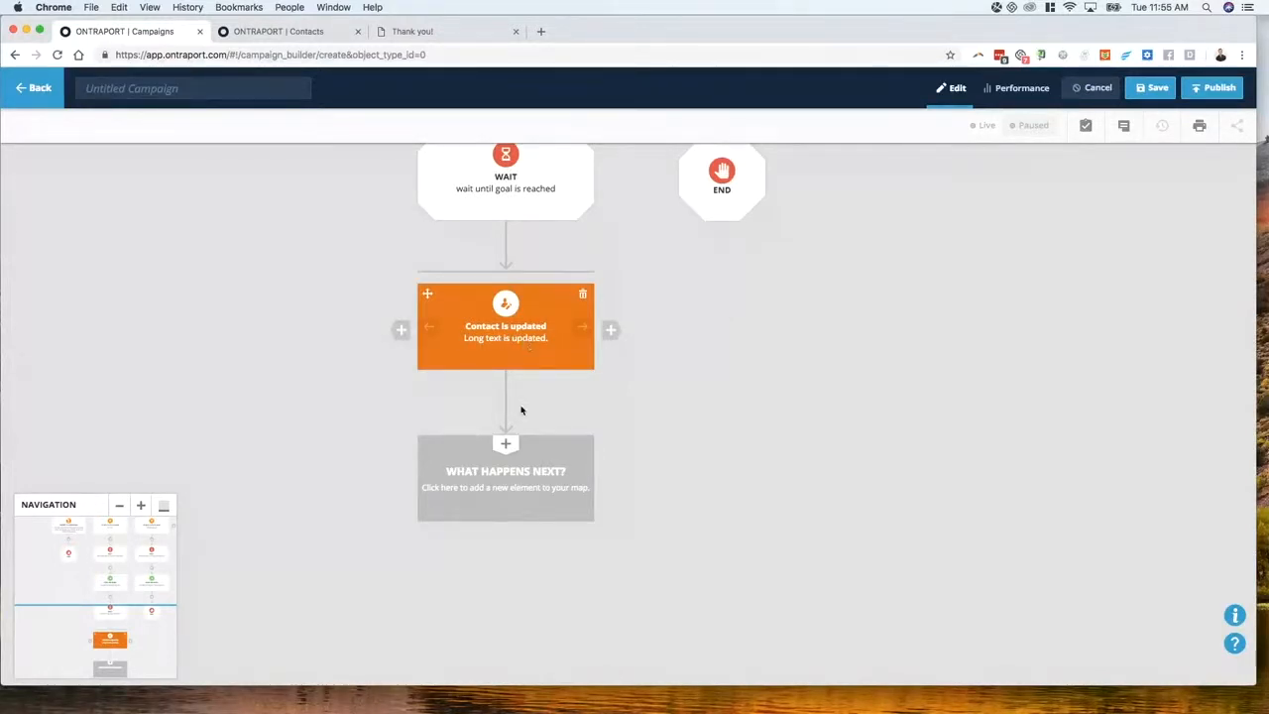
# Add a Notify with Email step after the Long text goal, followed by an END step
pyautogui.click(514, 458)
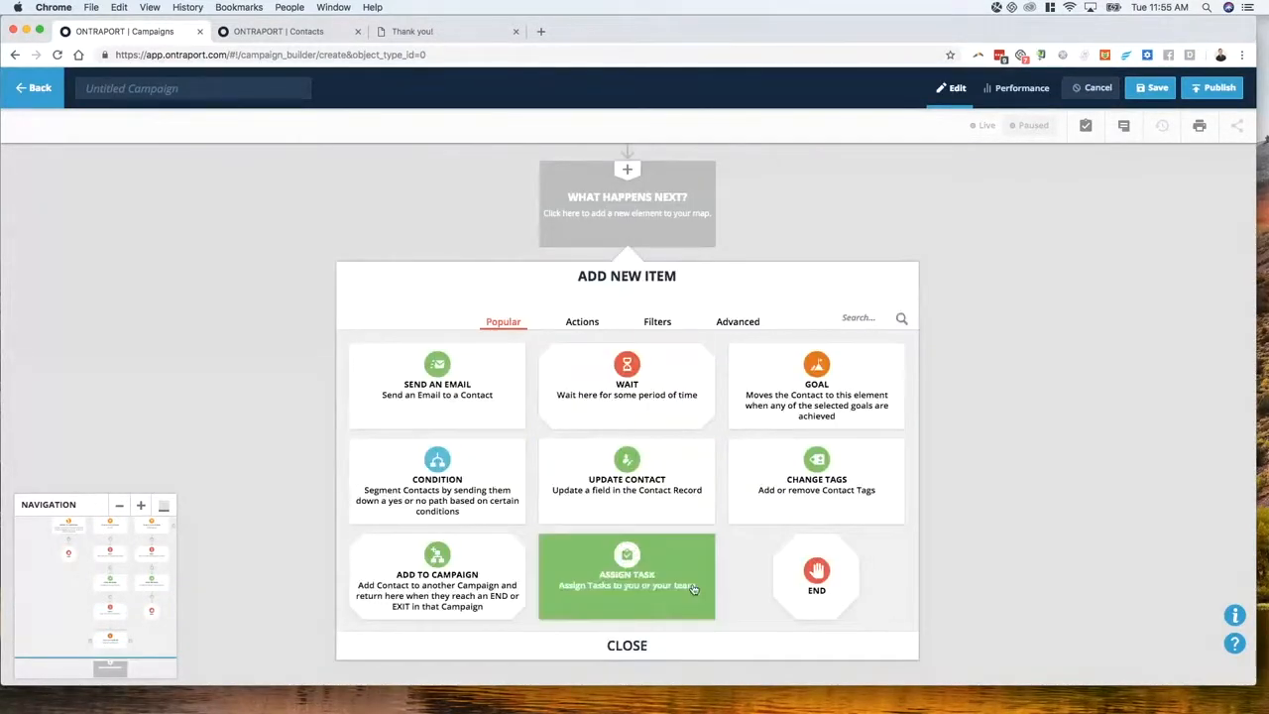
pyautogui.click(585, 325)
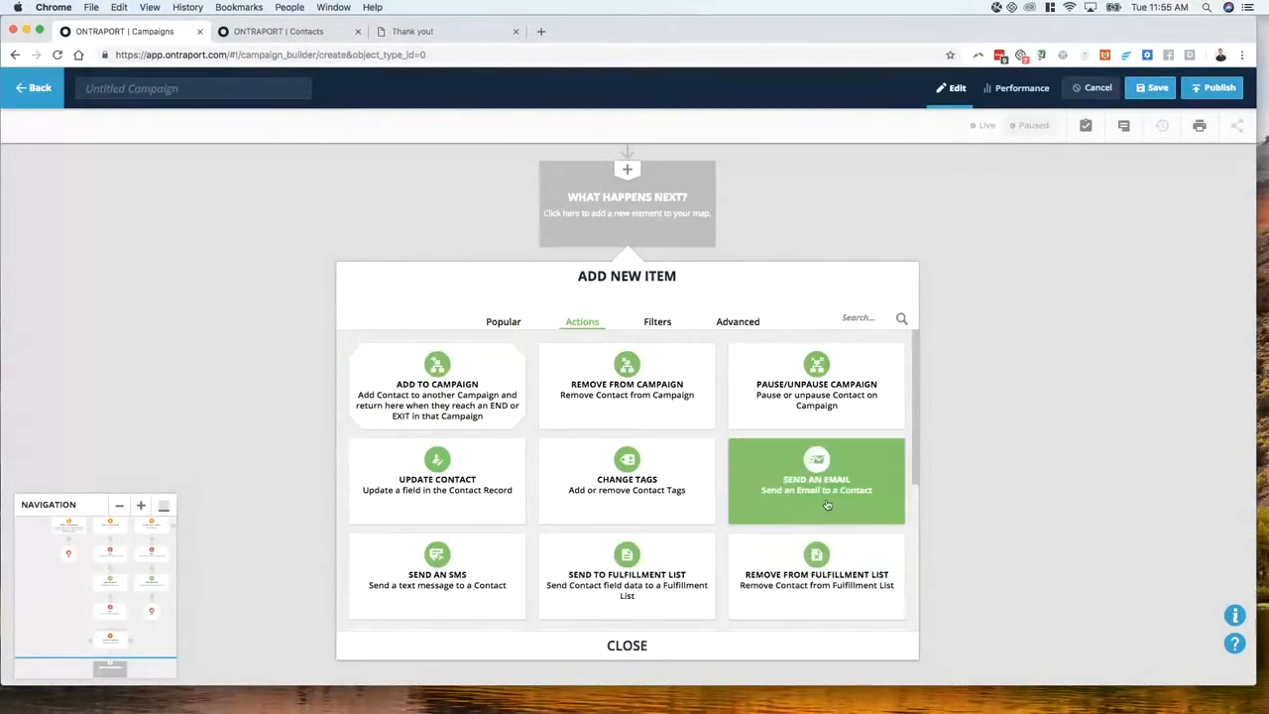
pyautogui.click(845, 314)
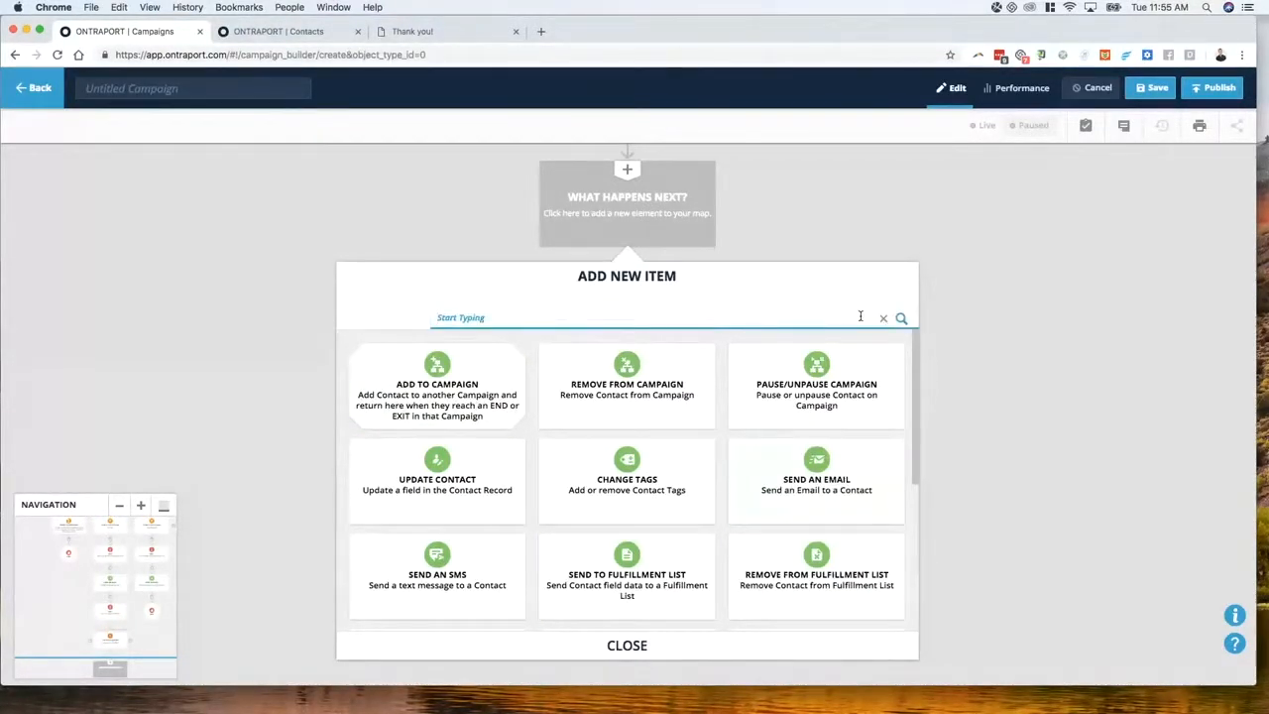
pyautogui.write('notif')
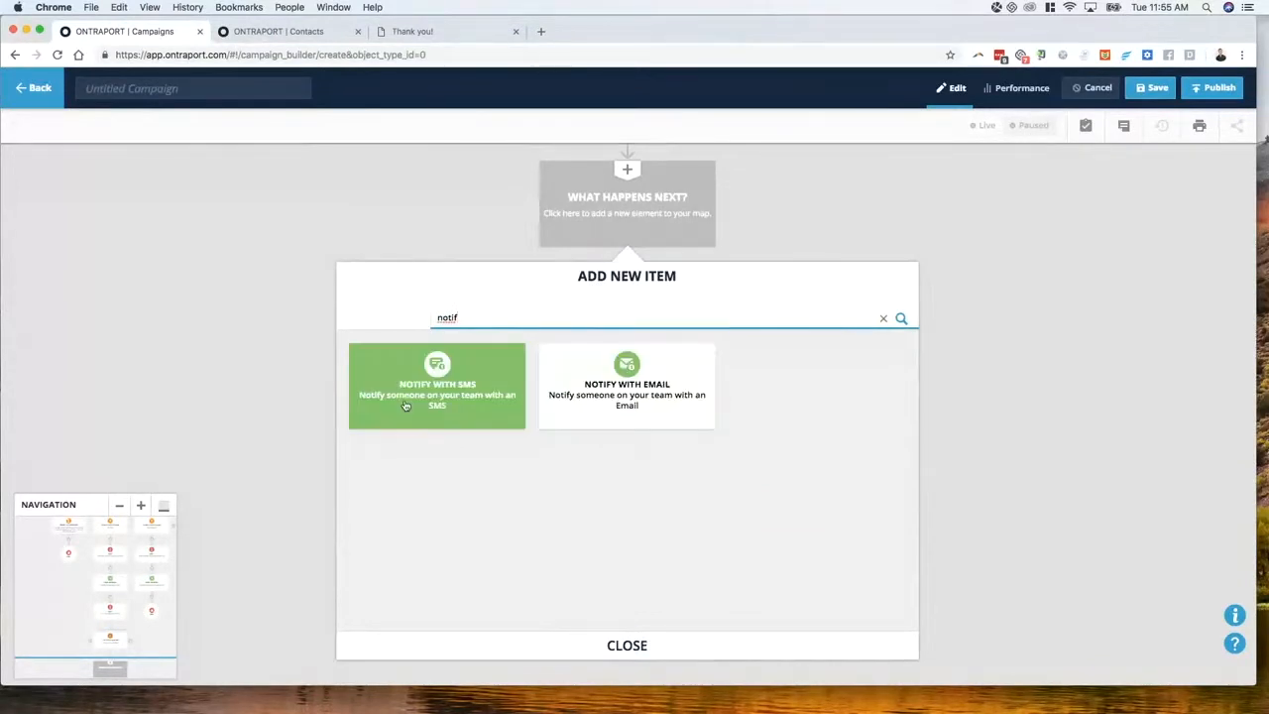
pyautogui.click(608, 404)
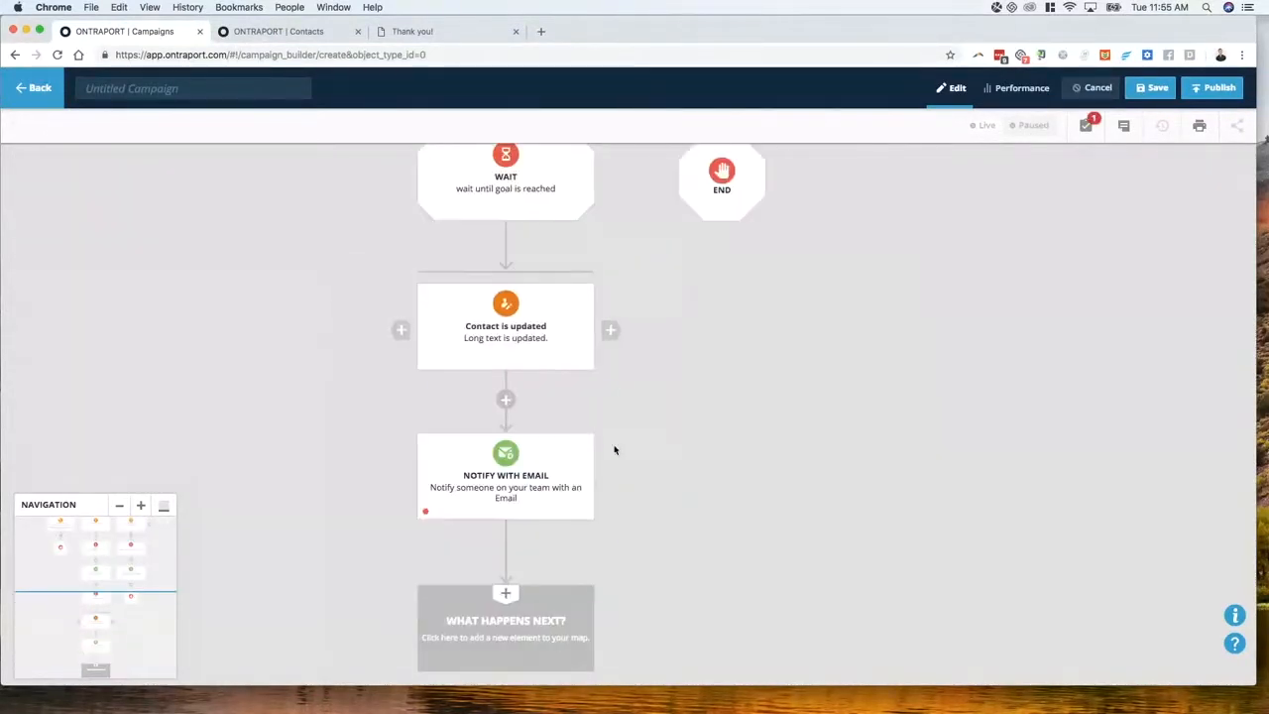
pyautogui.click(570, 603)
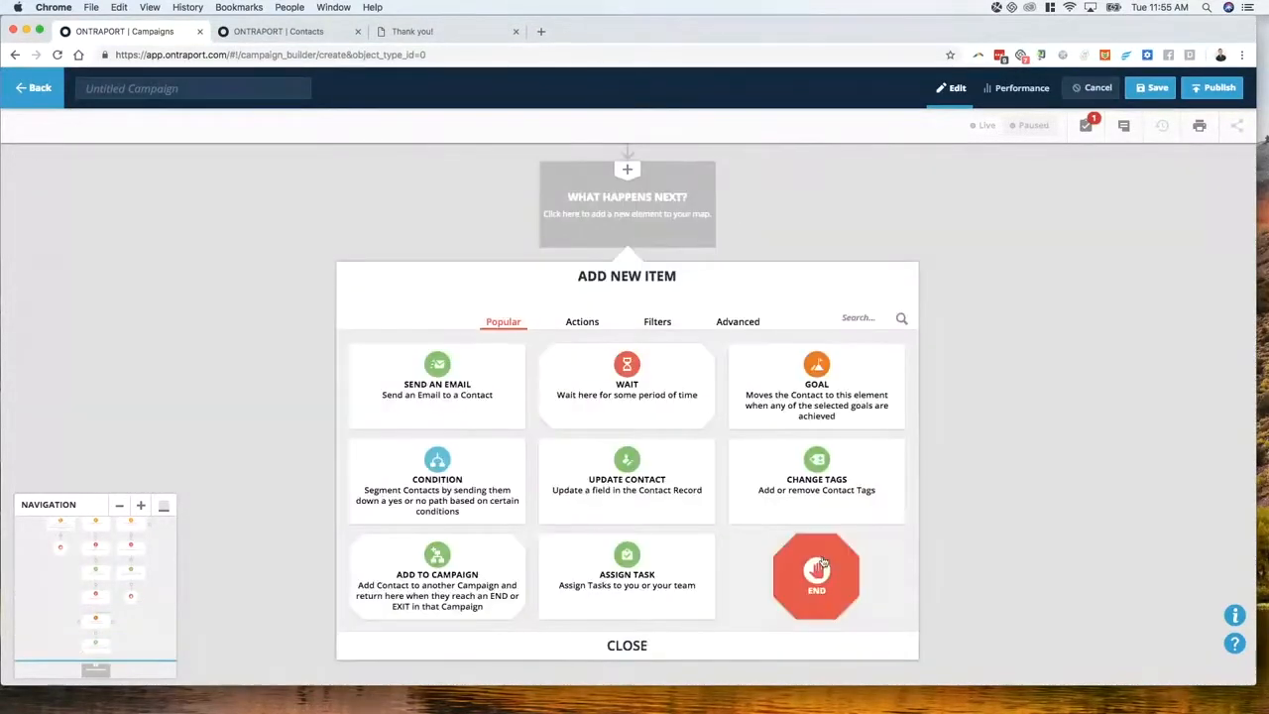
pyautogui.click(817, 555)
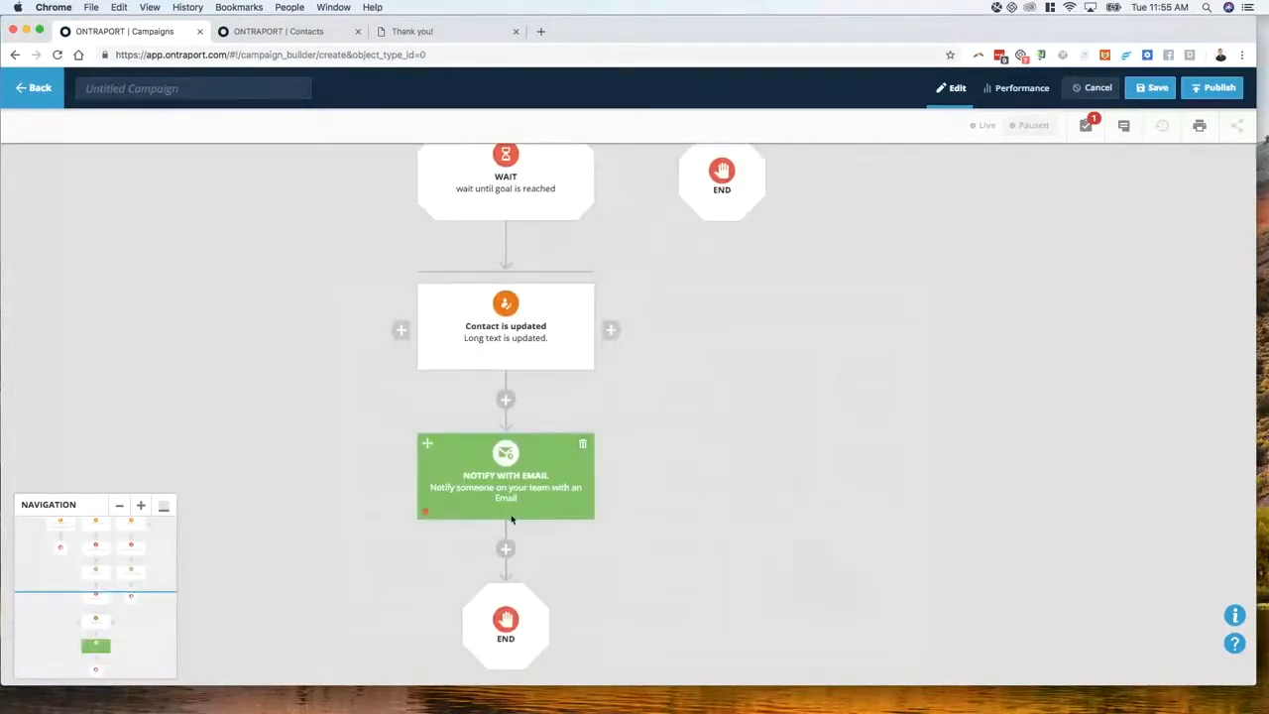
pyautogui.click(505, 481)
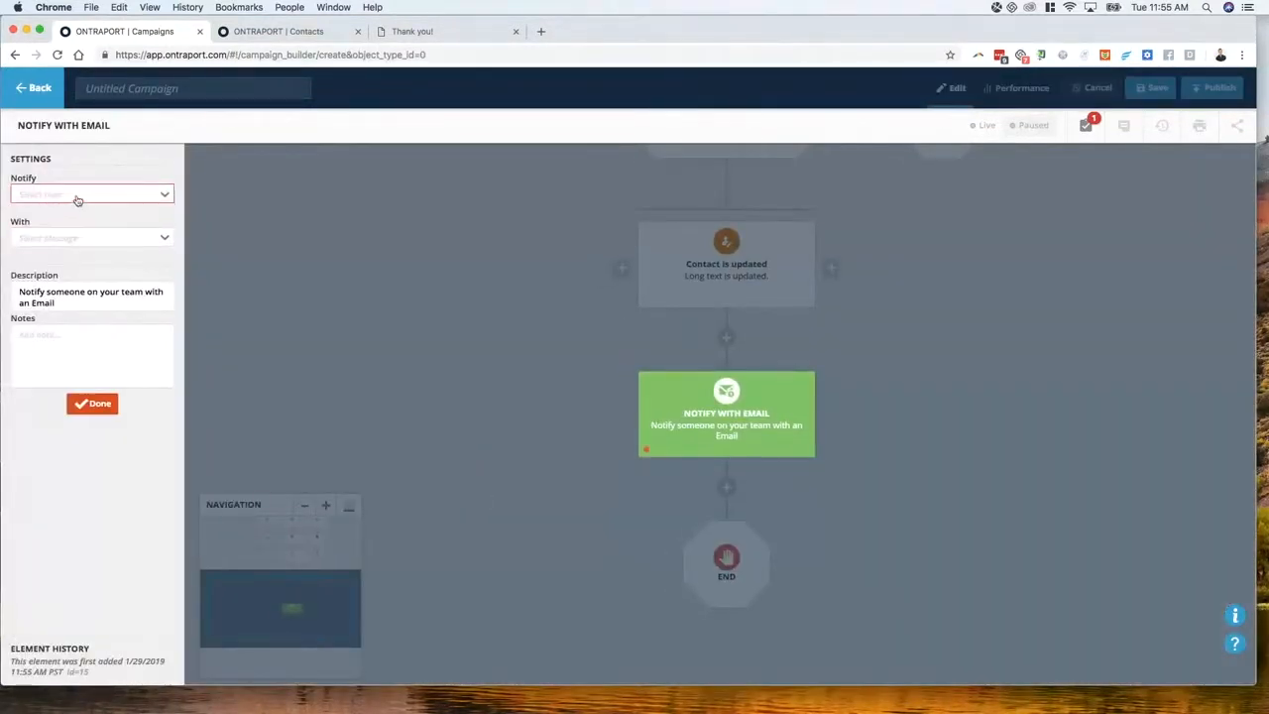
# Notify a team member with a newly created message named 'Product Feedback' and save it for editing
pyautogui.click(78, 198)
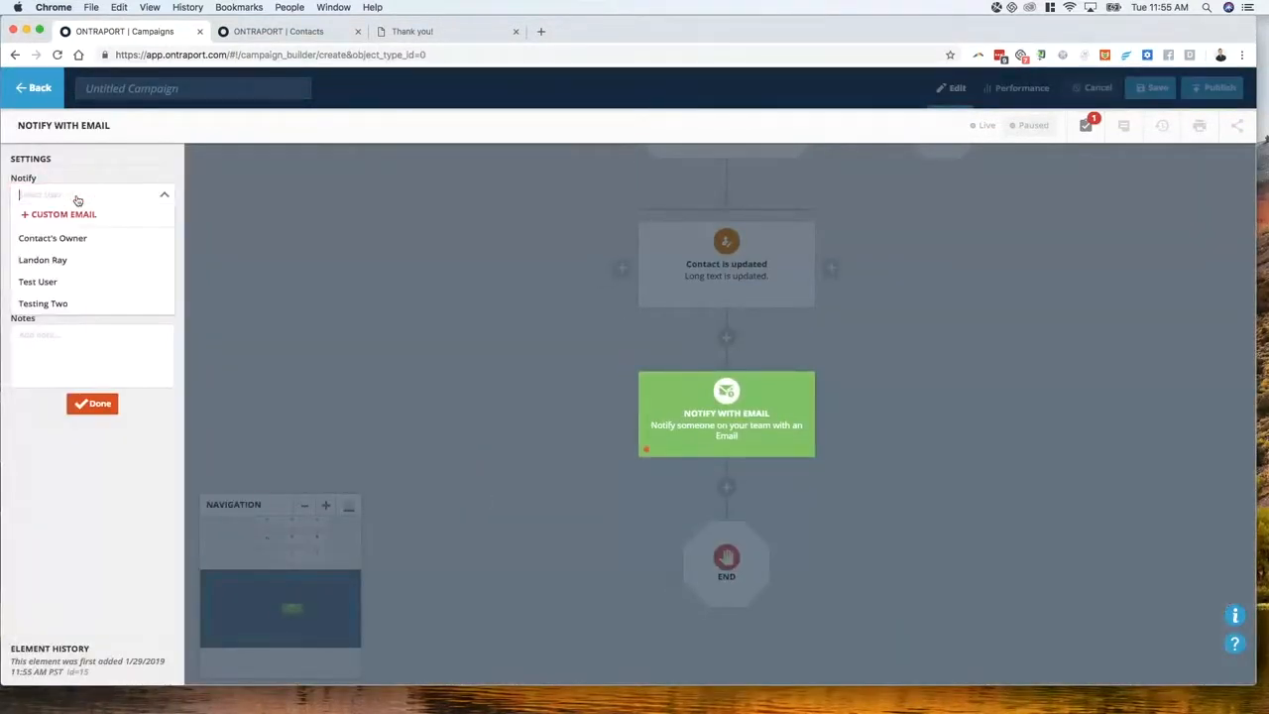
pyautogui.click(81, 260)
pyautogui.click(85, 241)
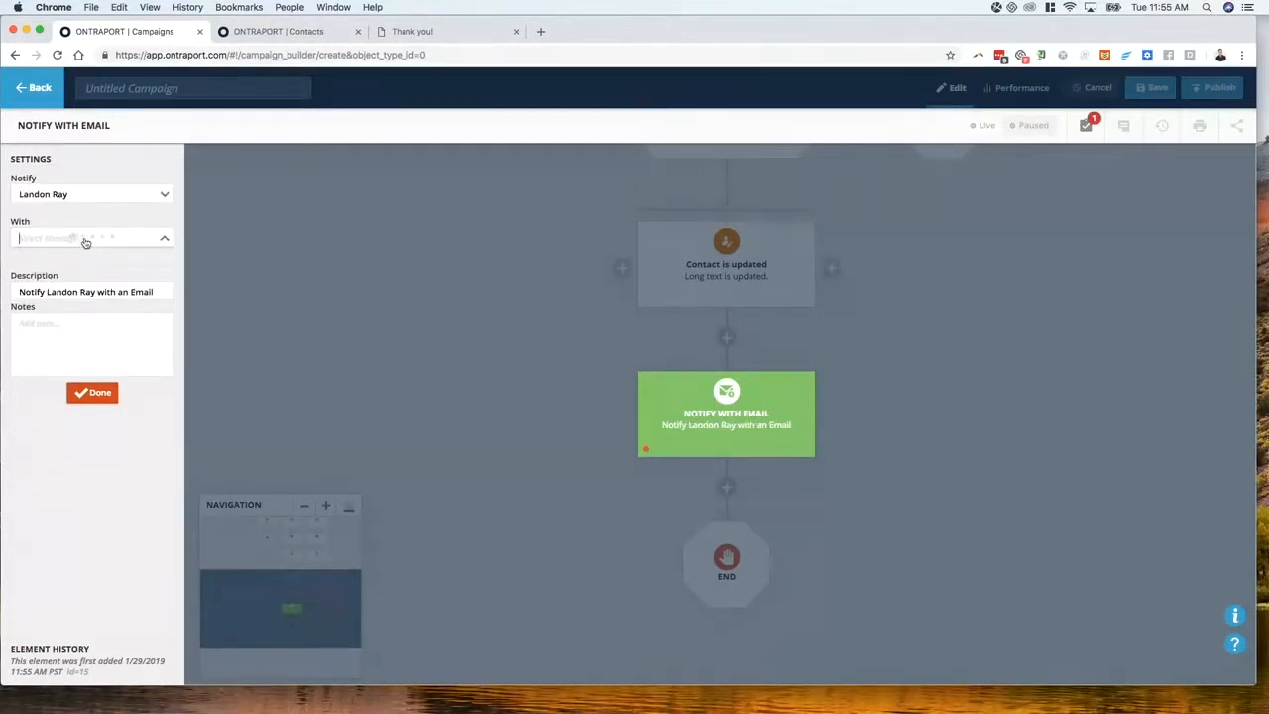
pyautogui.click(83, 255)
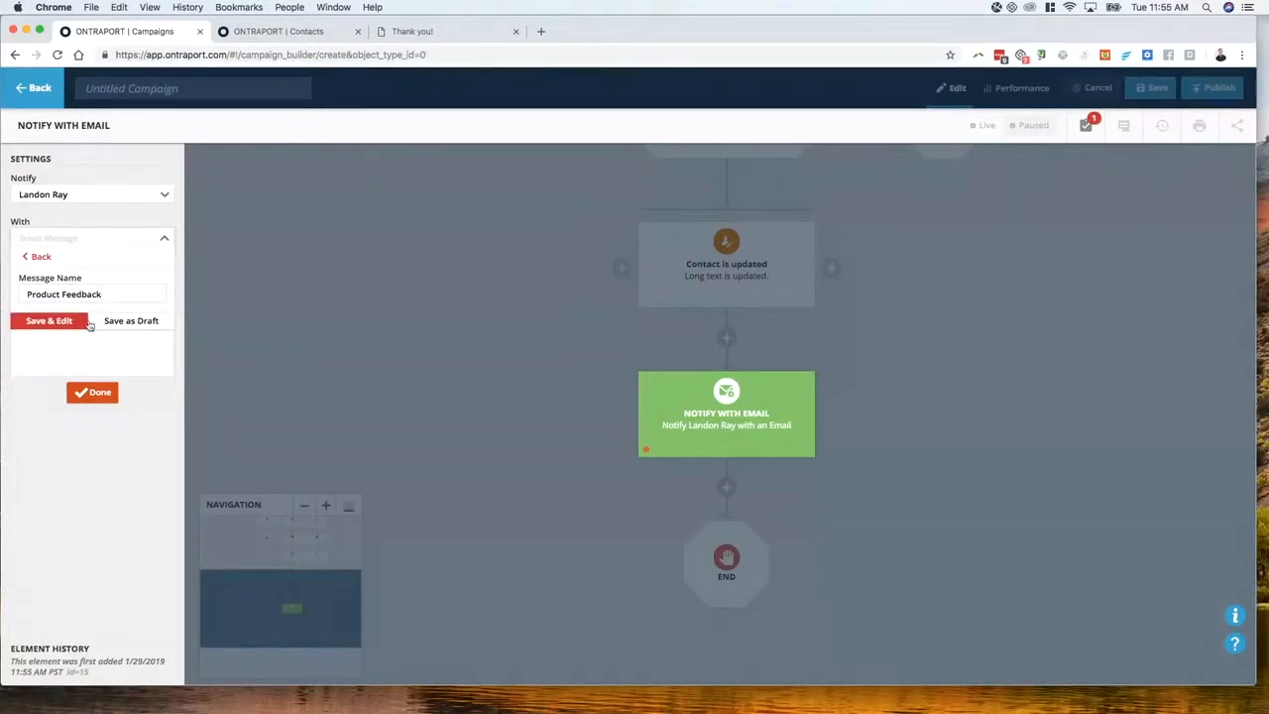
pyautogui.click(36, 324)
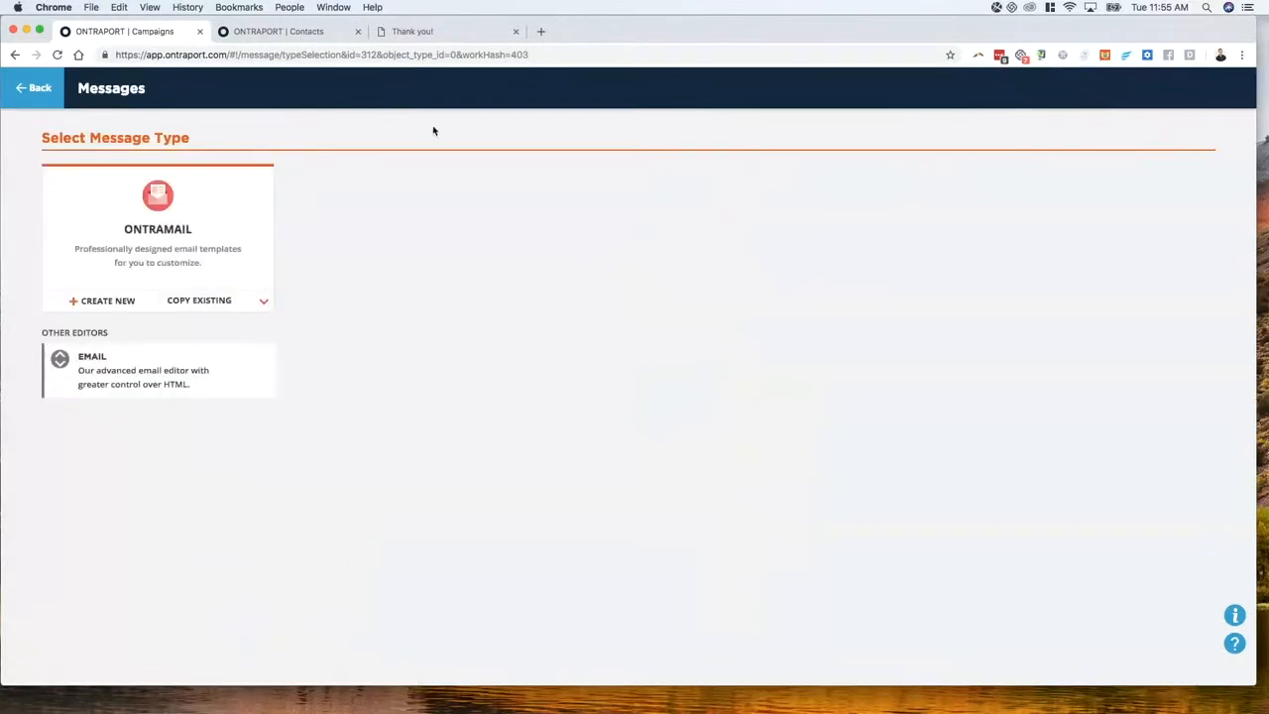
# Build the message from an email template and insert the 'Power to the People' text block
pyautogui.click(235, 241)
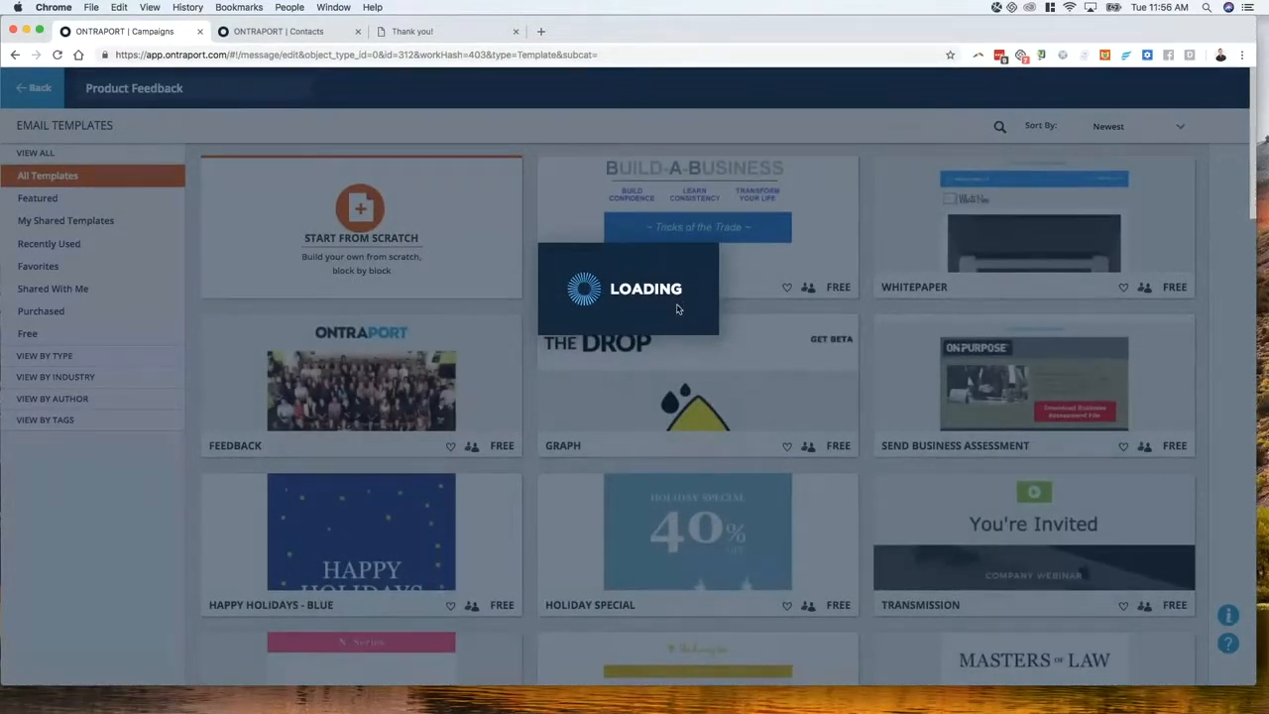
pyautogui.scroll(-1, 745, 372)
pyautogui.scroll(1, 713, 357)
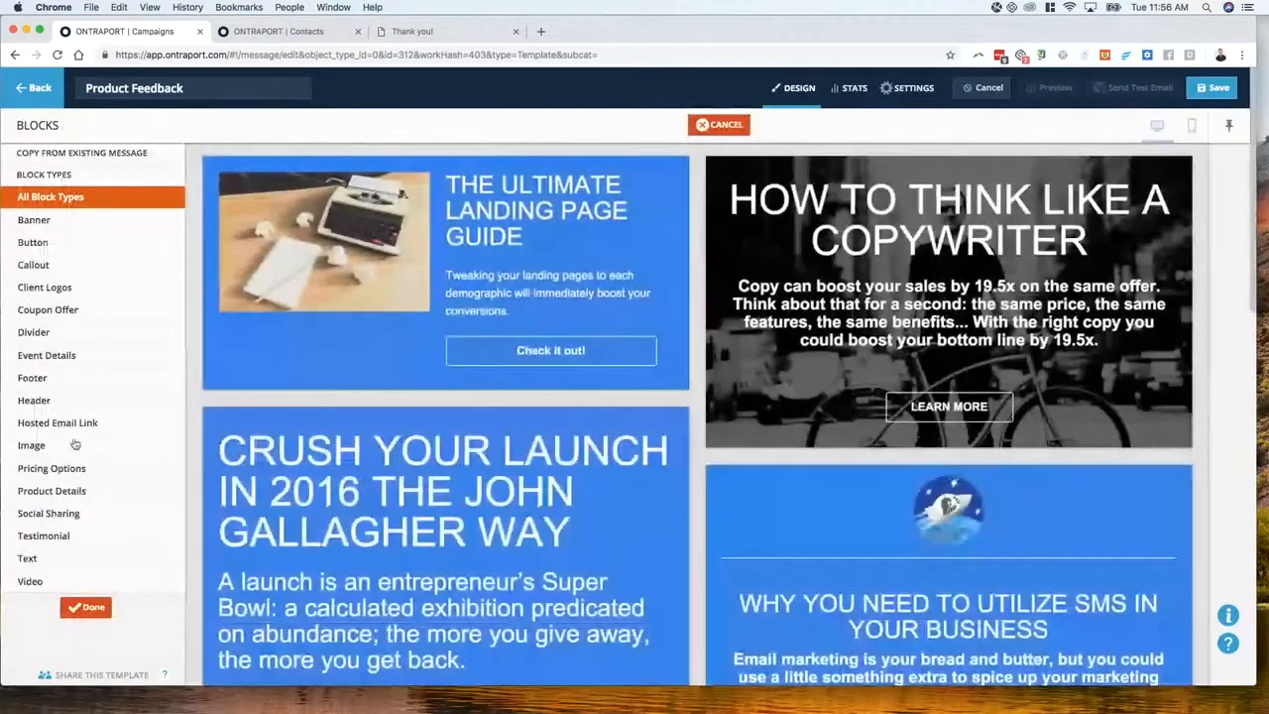
pyautogui.click(27, 558)
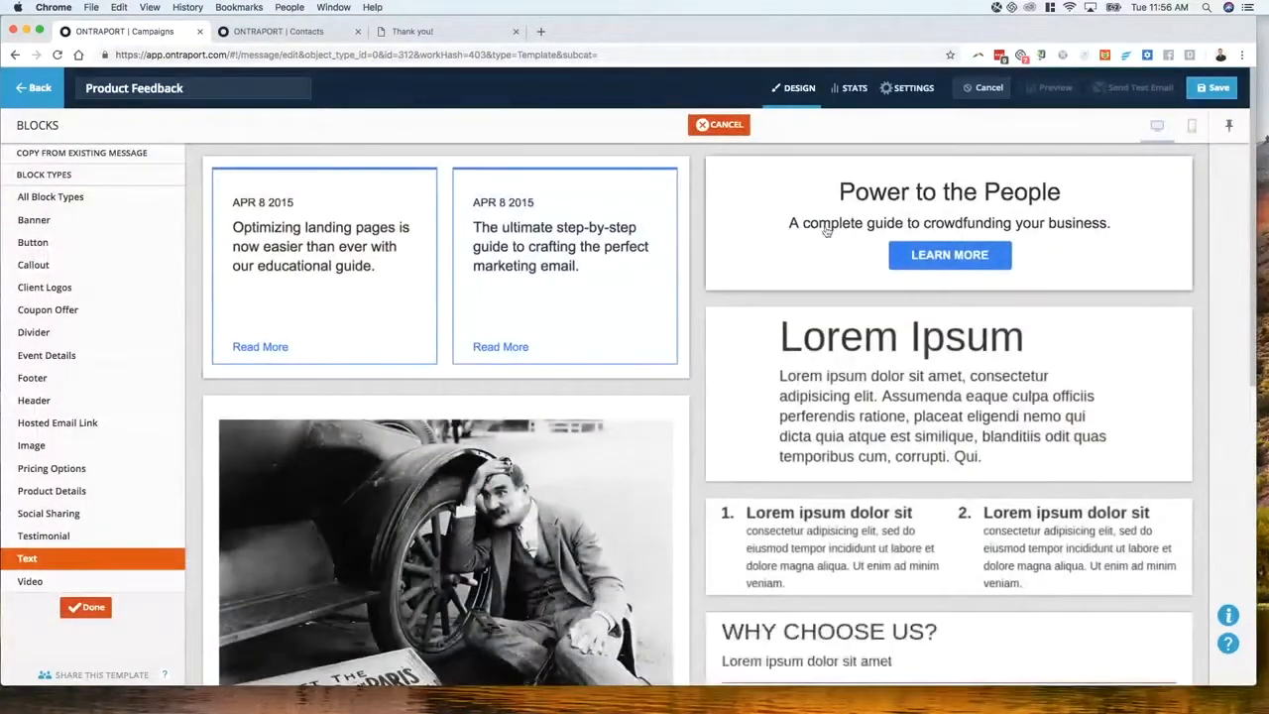
pyautogui.click(830, 224)
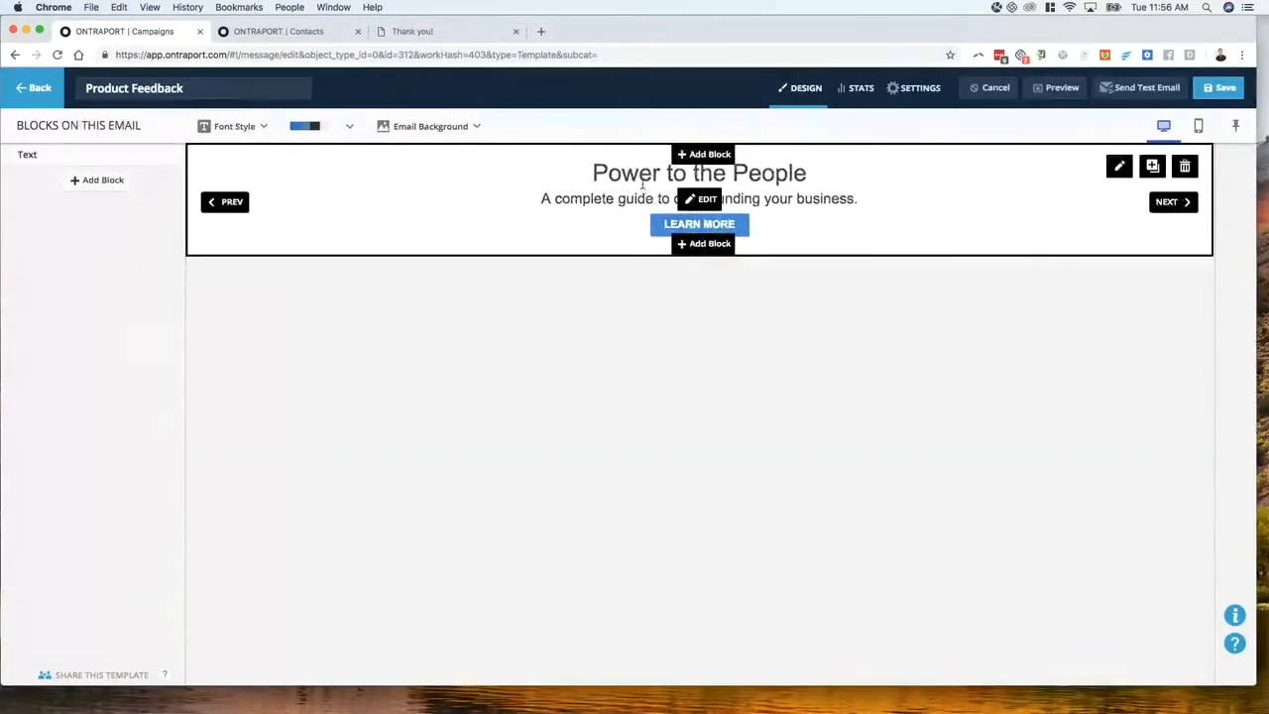
pyautogui.click(640, 186)
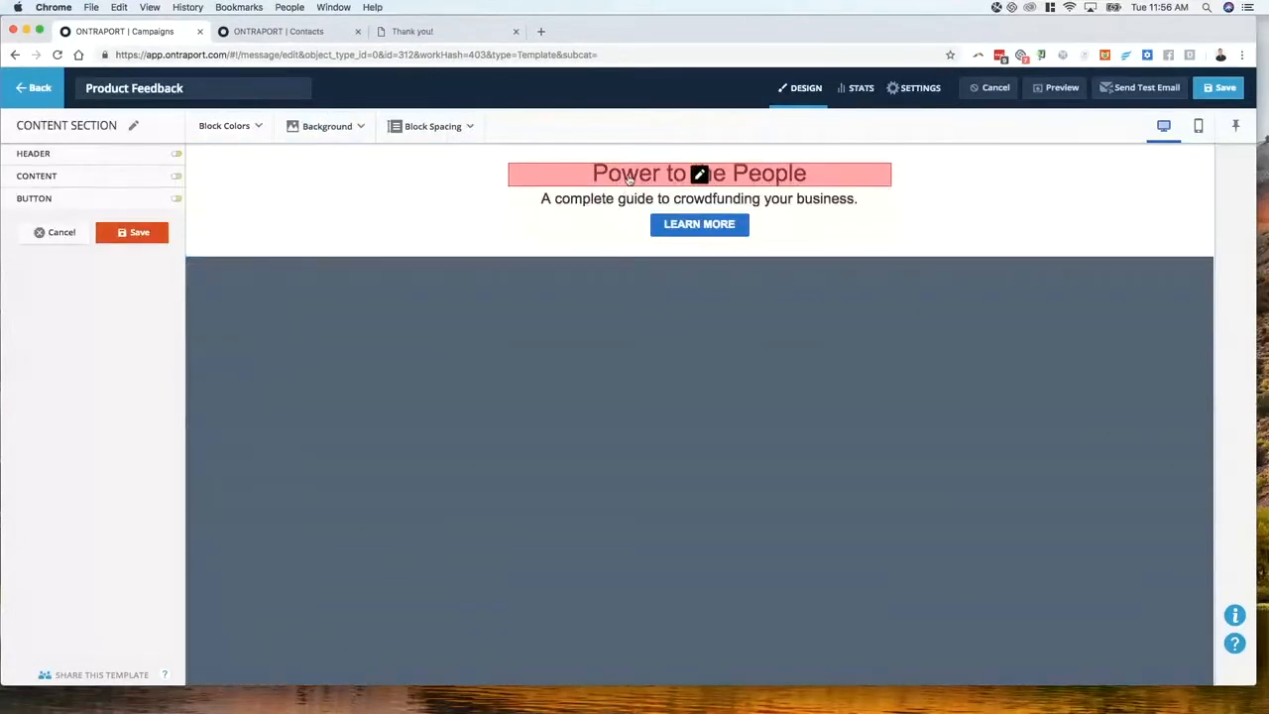
pyautogui.click(656, 176)
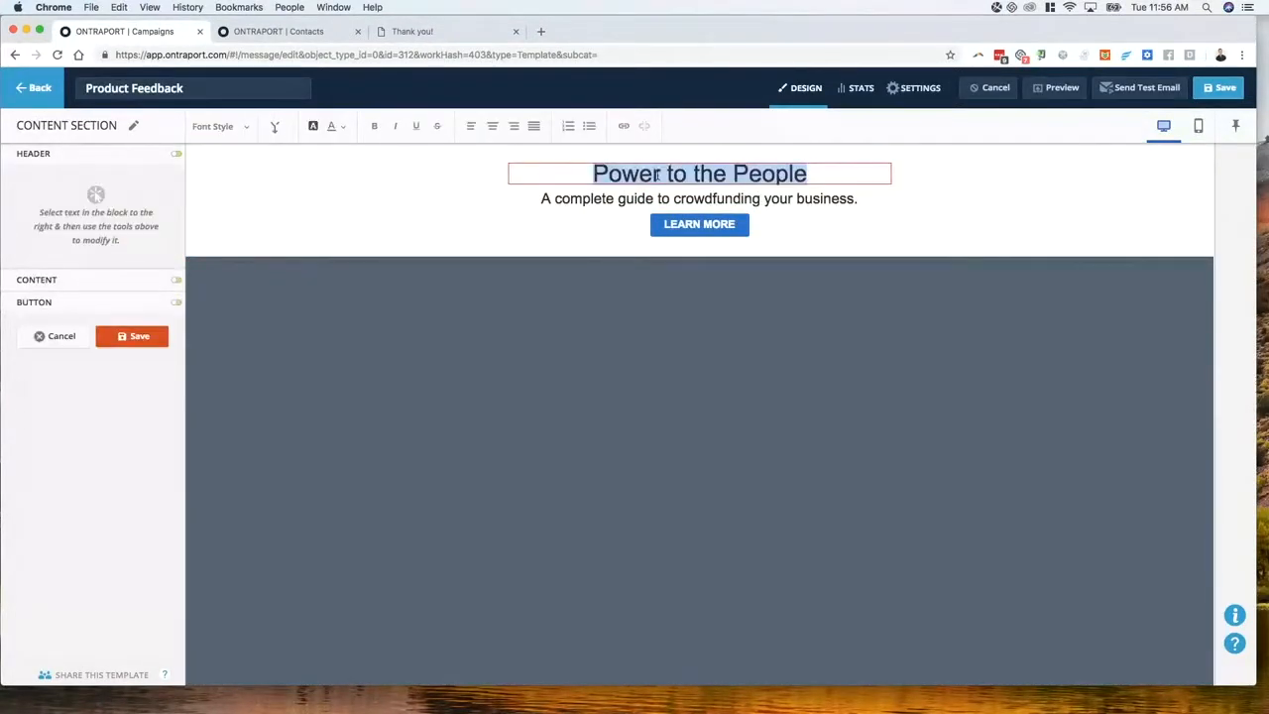
pyautogui.write('Customer fe')
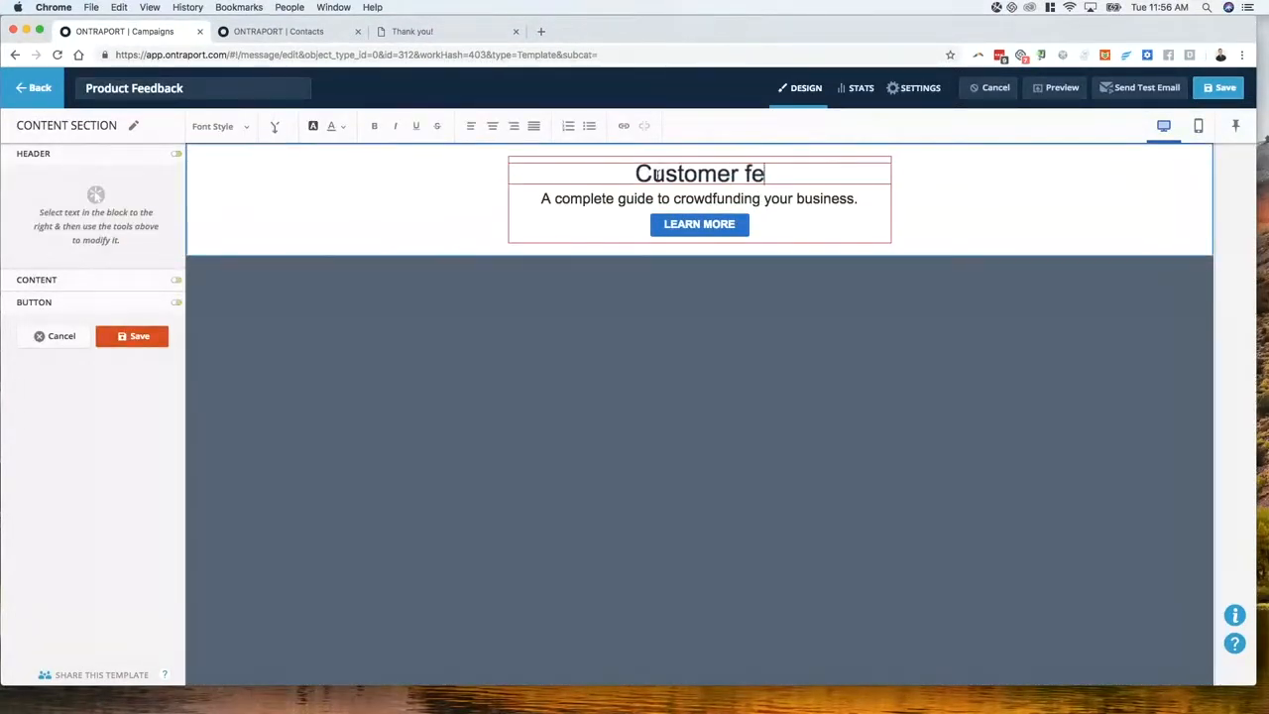
pyautogui.write('edback on ')
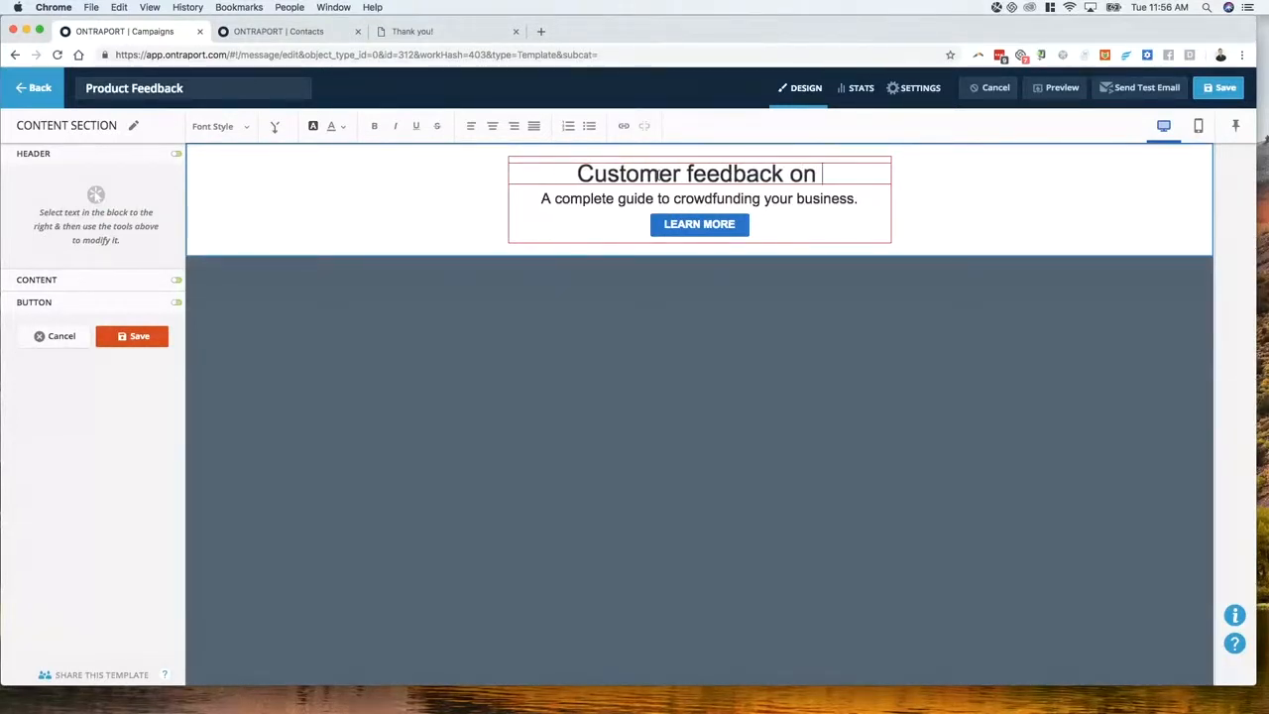
pyautogui.write('[')
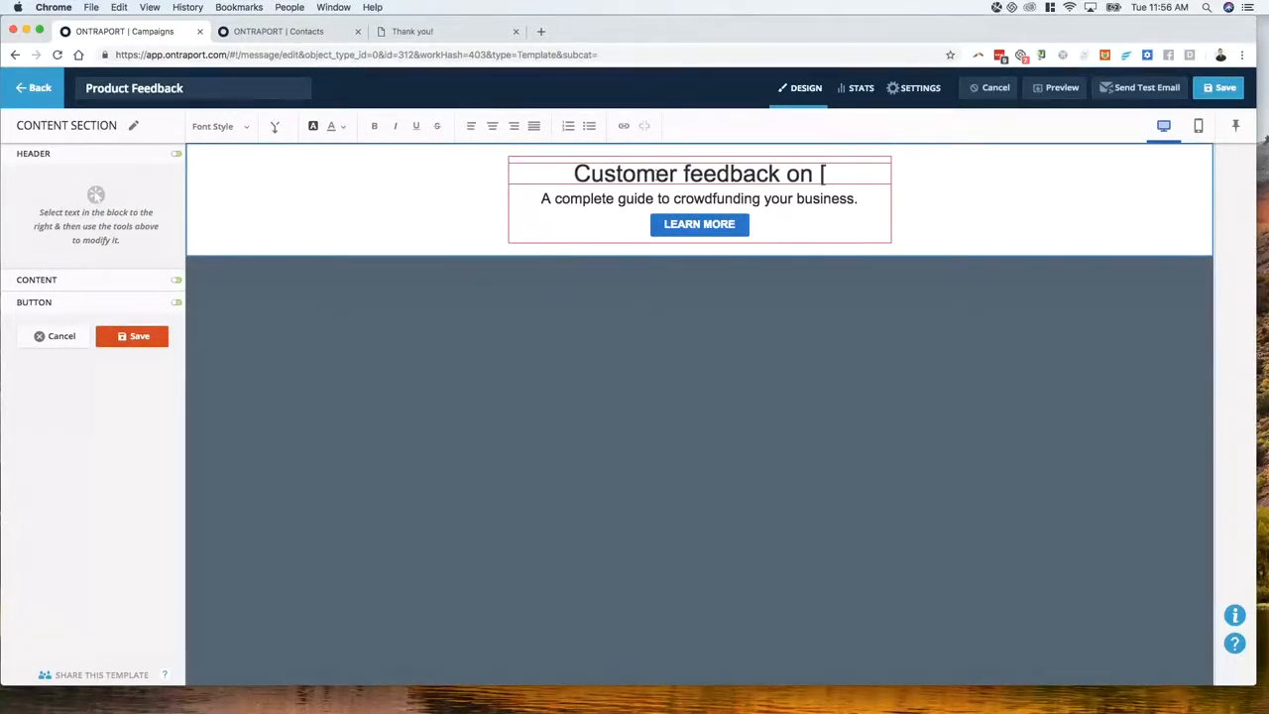
pyautogui.write('long text')
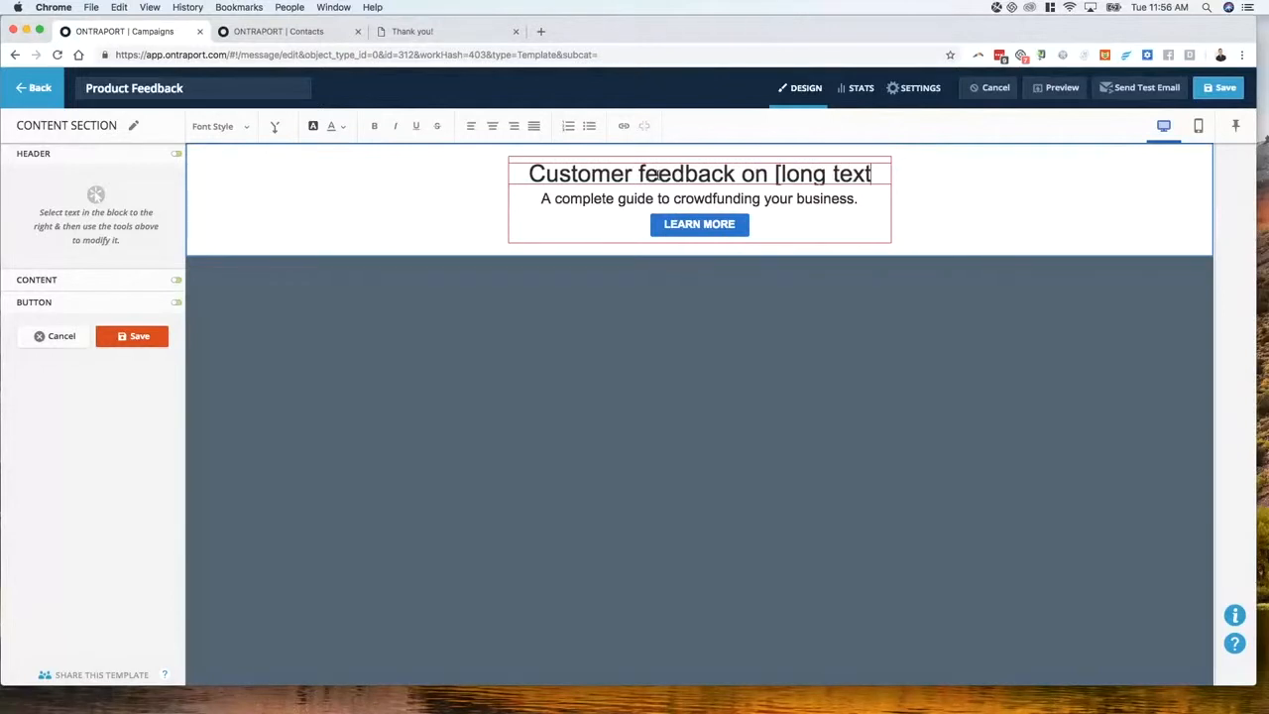
pyautogui.write(']')
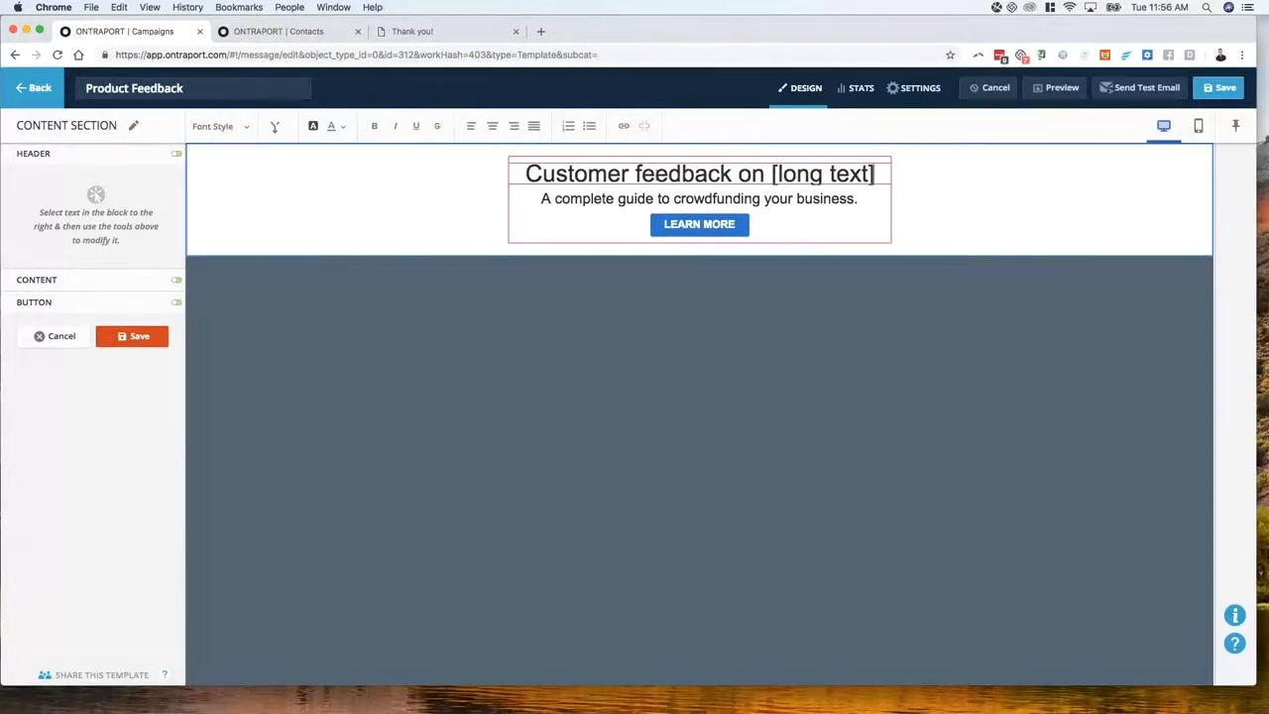
pyautogui.tripleClick(680, 199)
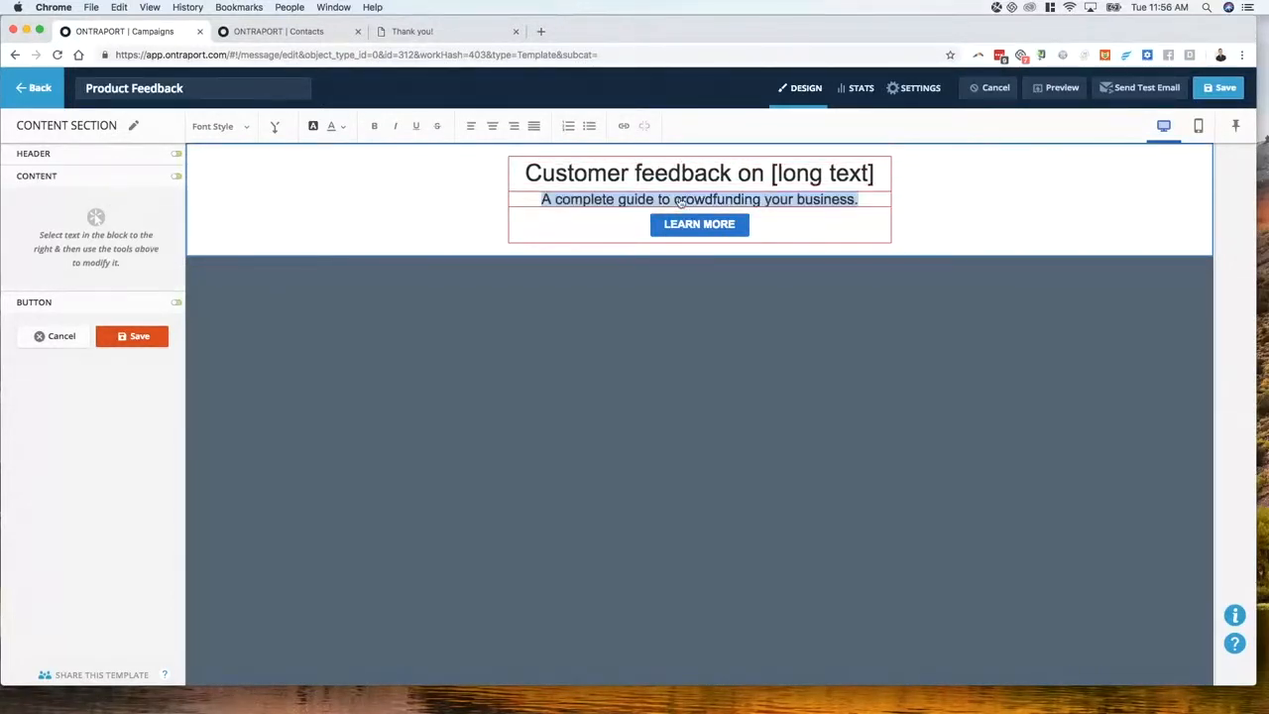
pyautogui.tripleClick(658, 199)
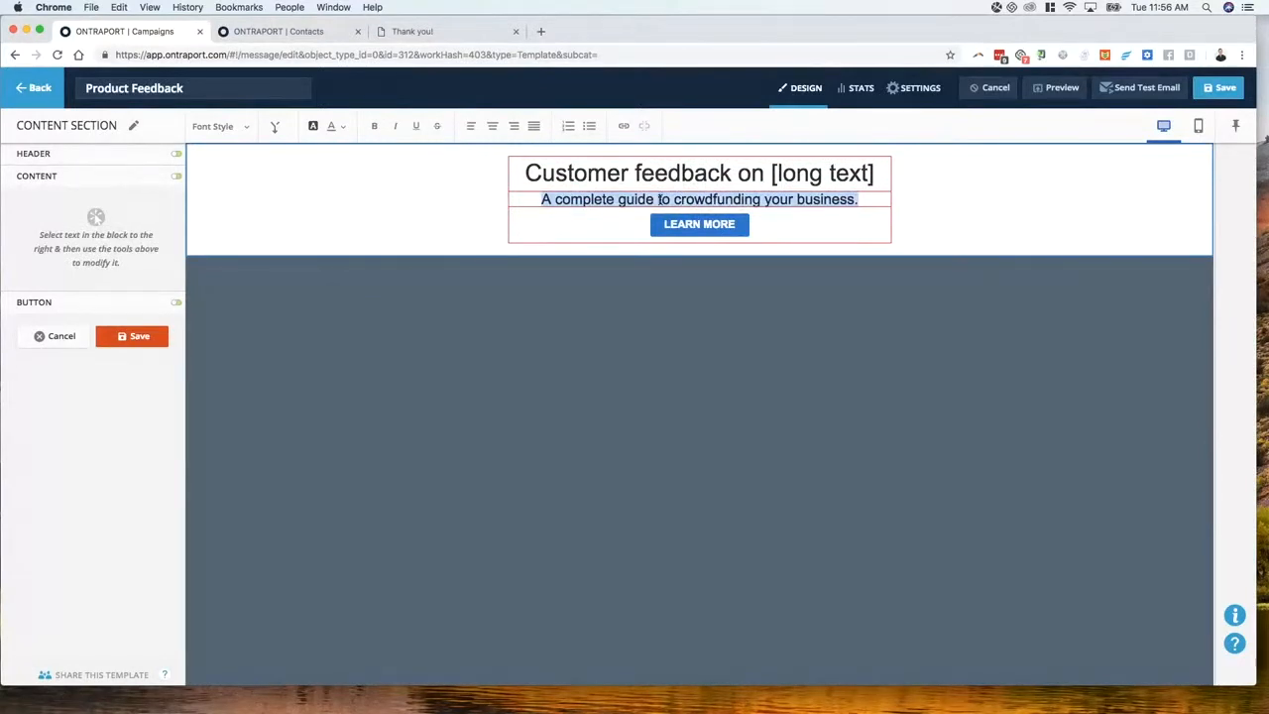
pyautogui.press('BackSpace')
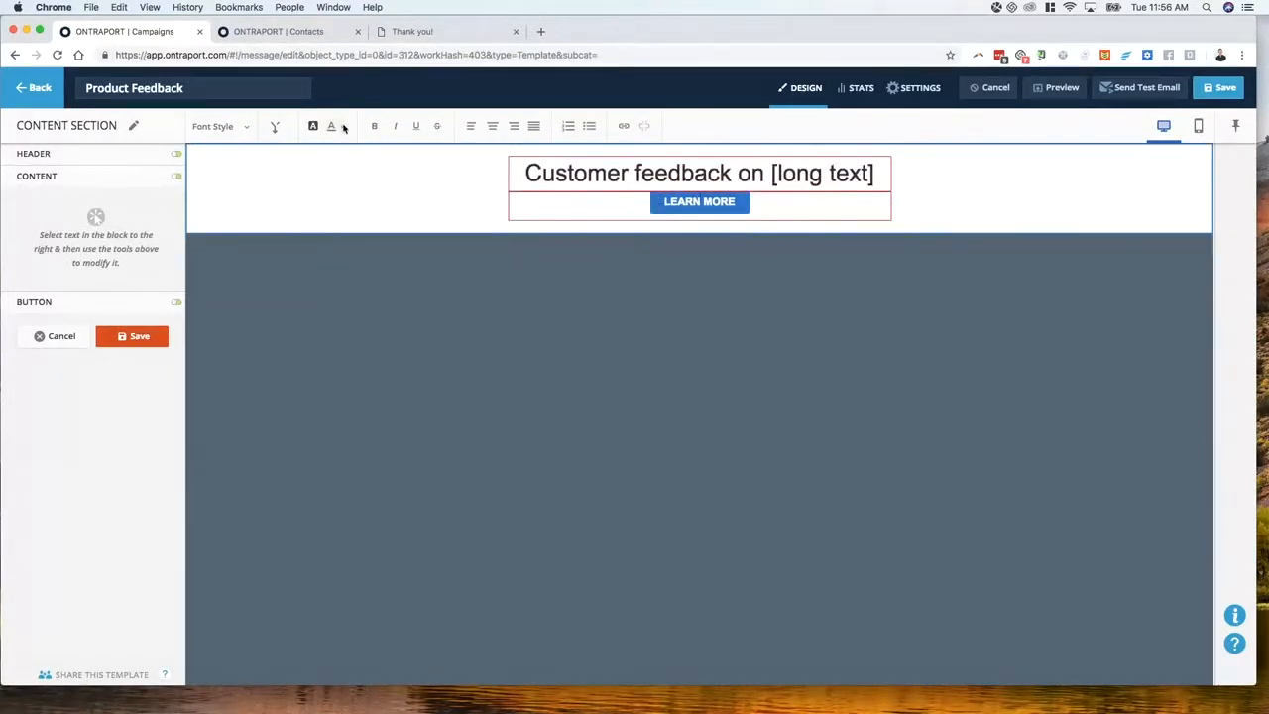
pyautogui.click(275, 126)
pyautogui.write('n')
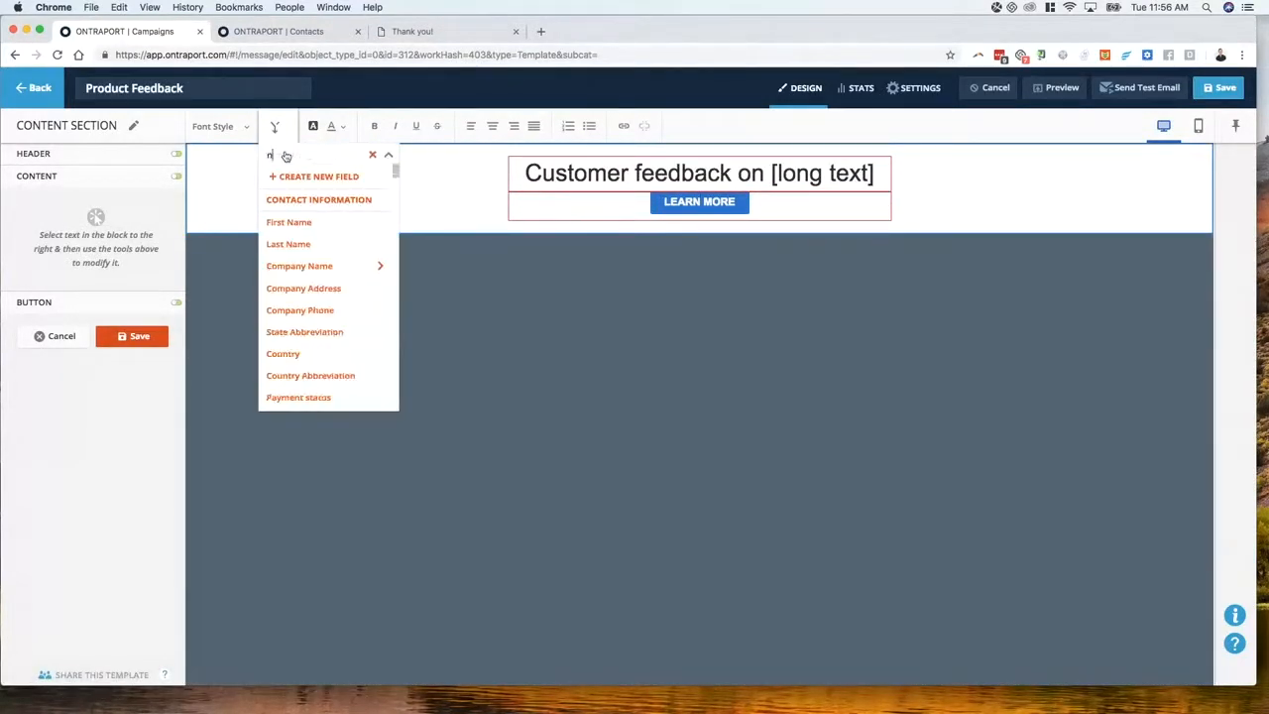
pyautogui.write('ew')
pyautogui.click(285, 224)
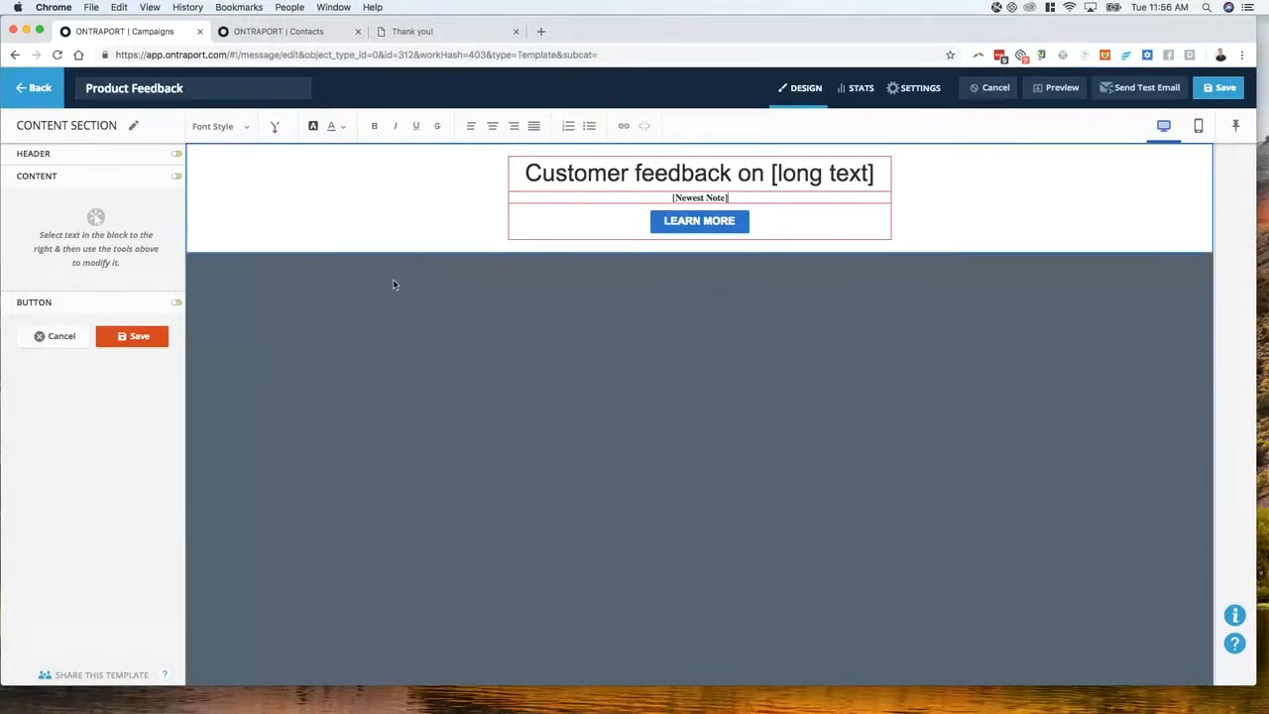
pyautogui.press('Escape')
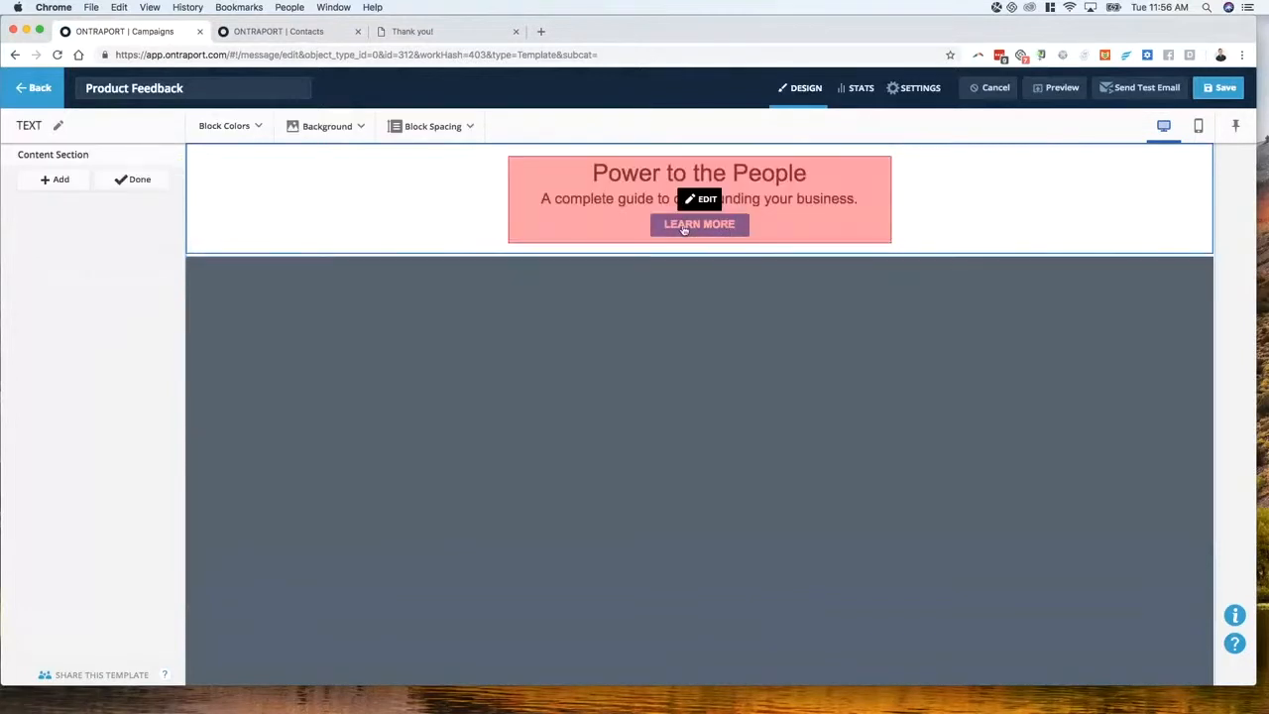
pyautogui.press('Escape')
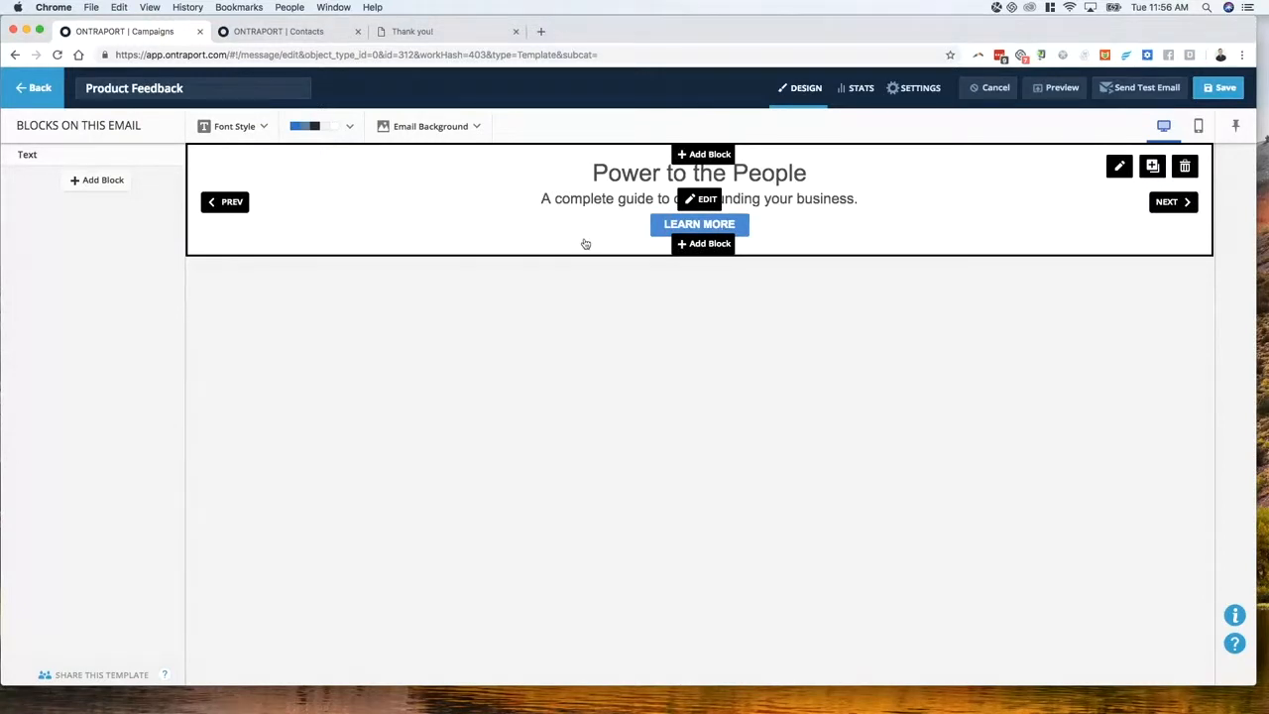
# Replace the block's subtitle with the [Newest Note] merge field and save the section
pyautogui.click(642, 207)
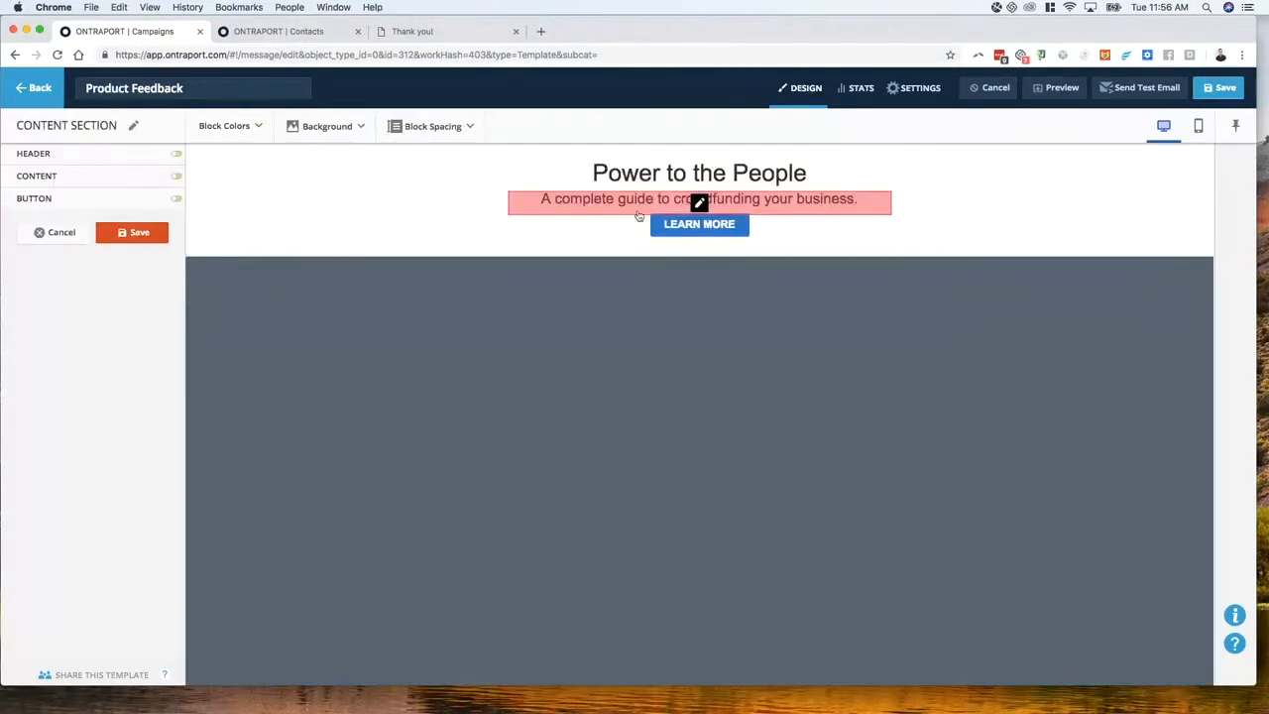
pyautogui.click(608, 203)
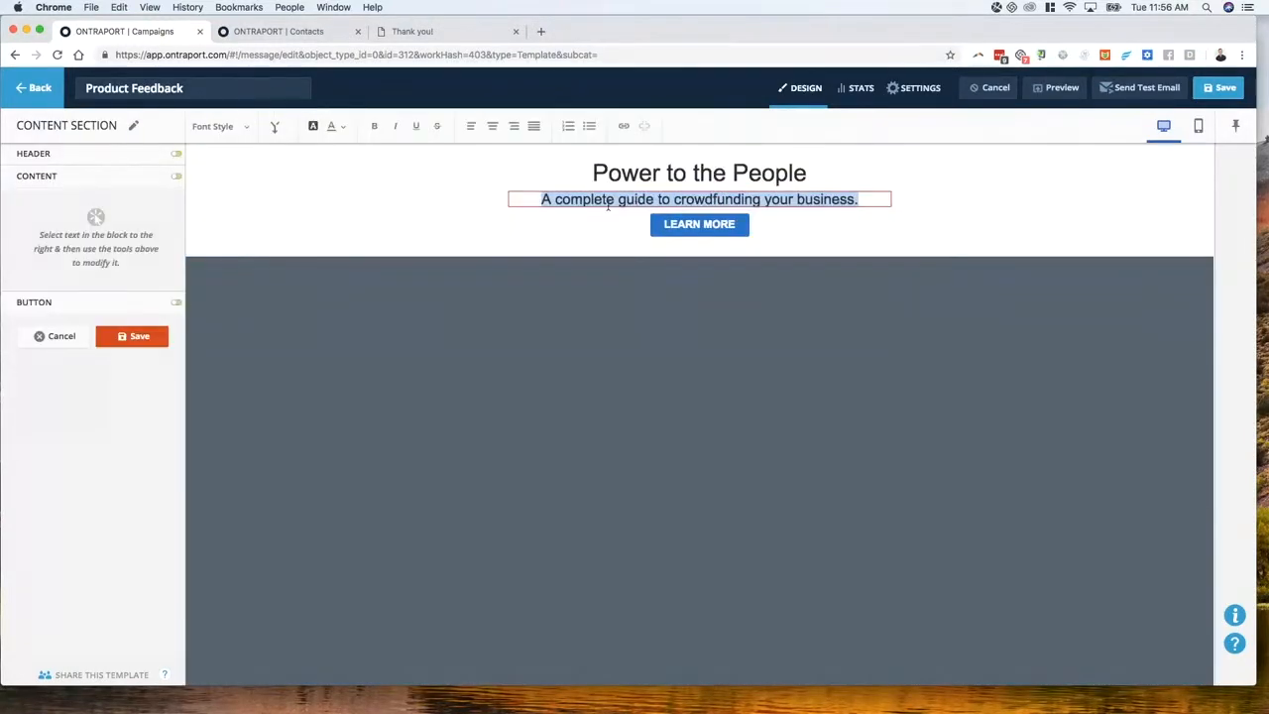
pyautogui.click(288, 131)
pyautogui.write('note')
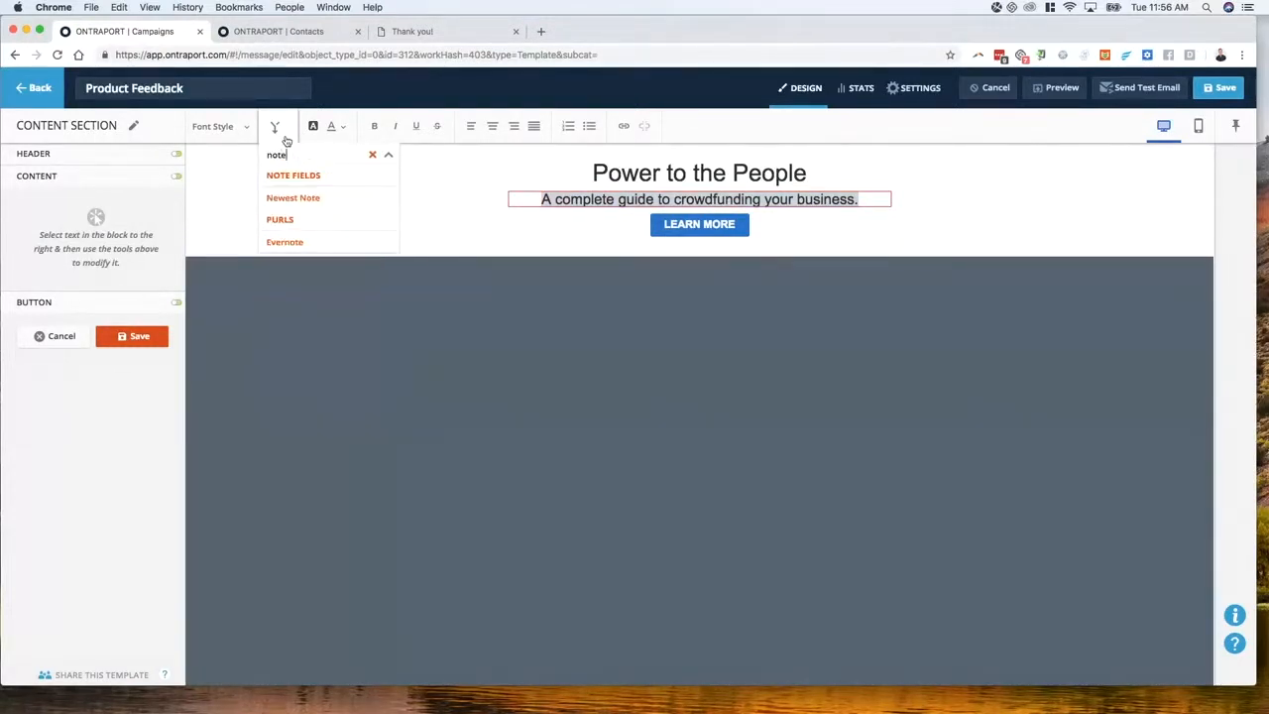
pyautogui.click(299, 202)
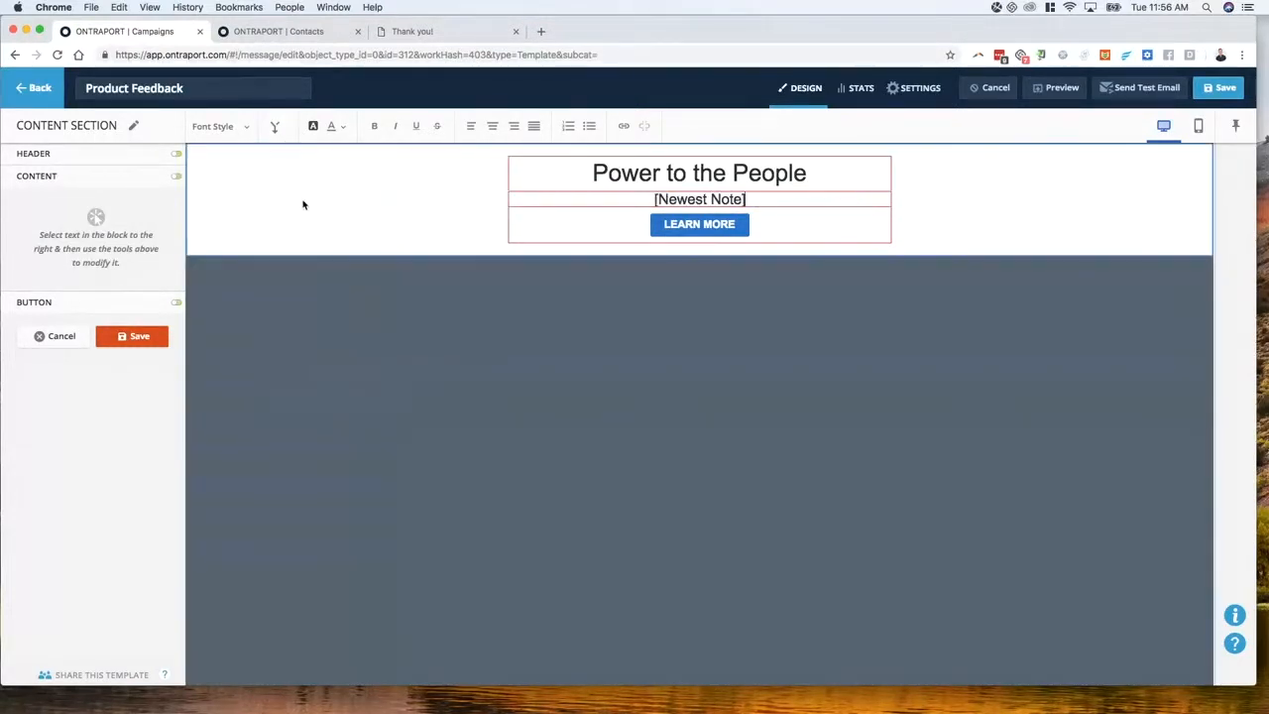
pyautogui.click(137, 336)
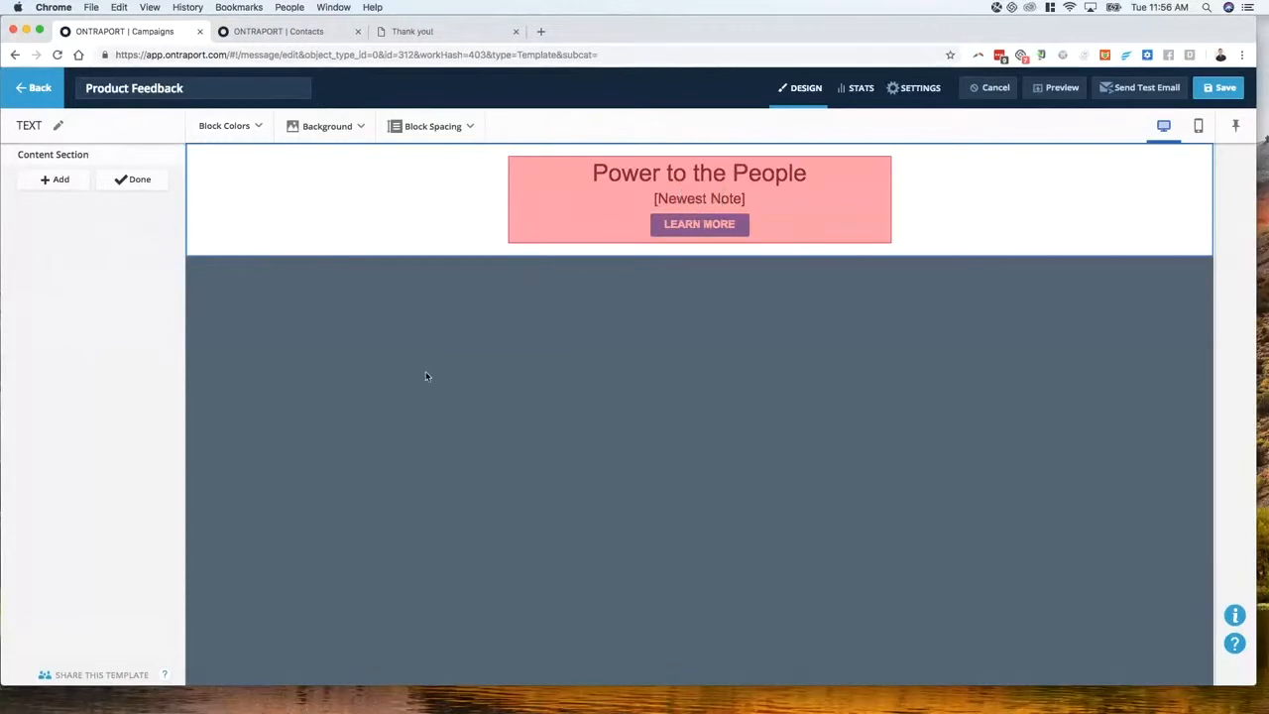
pyautogui.click(134, 179)
# Change the block heading to 'Feedback on [long text]' and save it
pyautogui.moveTo(627, 172)
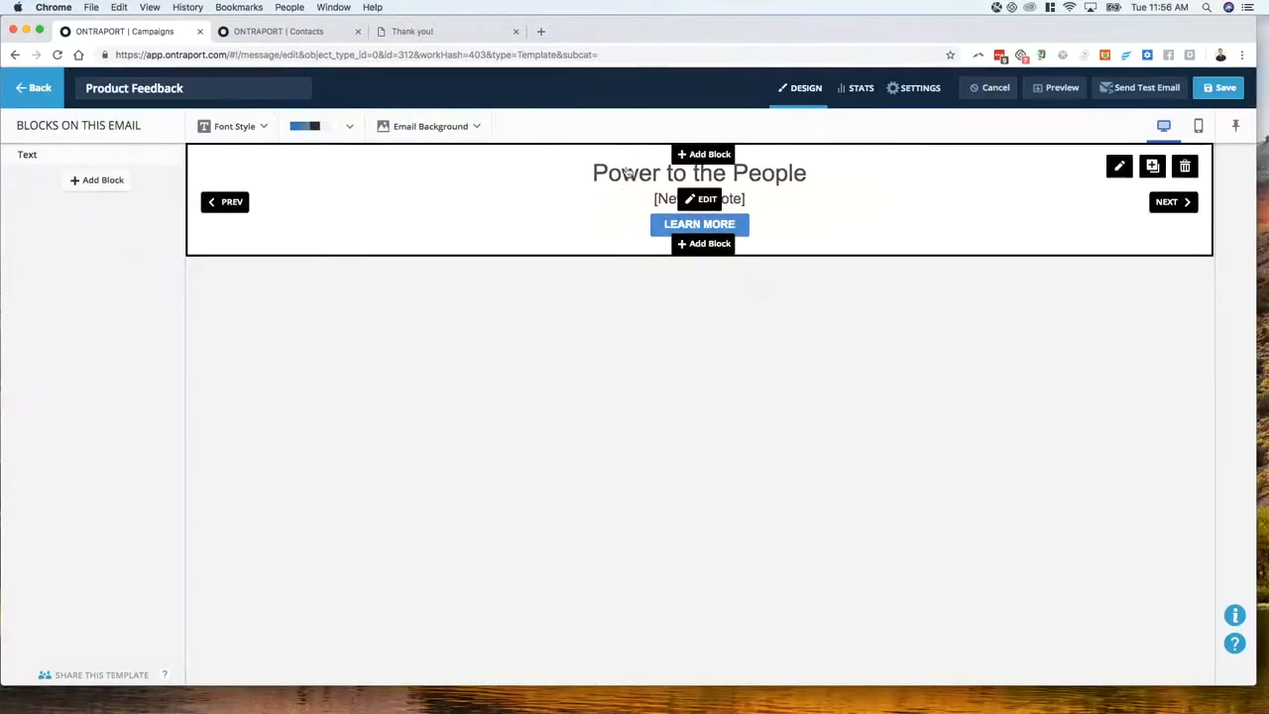
pyautogui.click(733, 180)
pyautogui.click(656, 176)
pyautogui.click(659, 176)
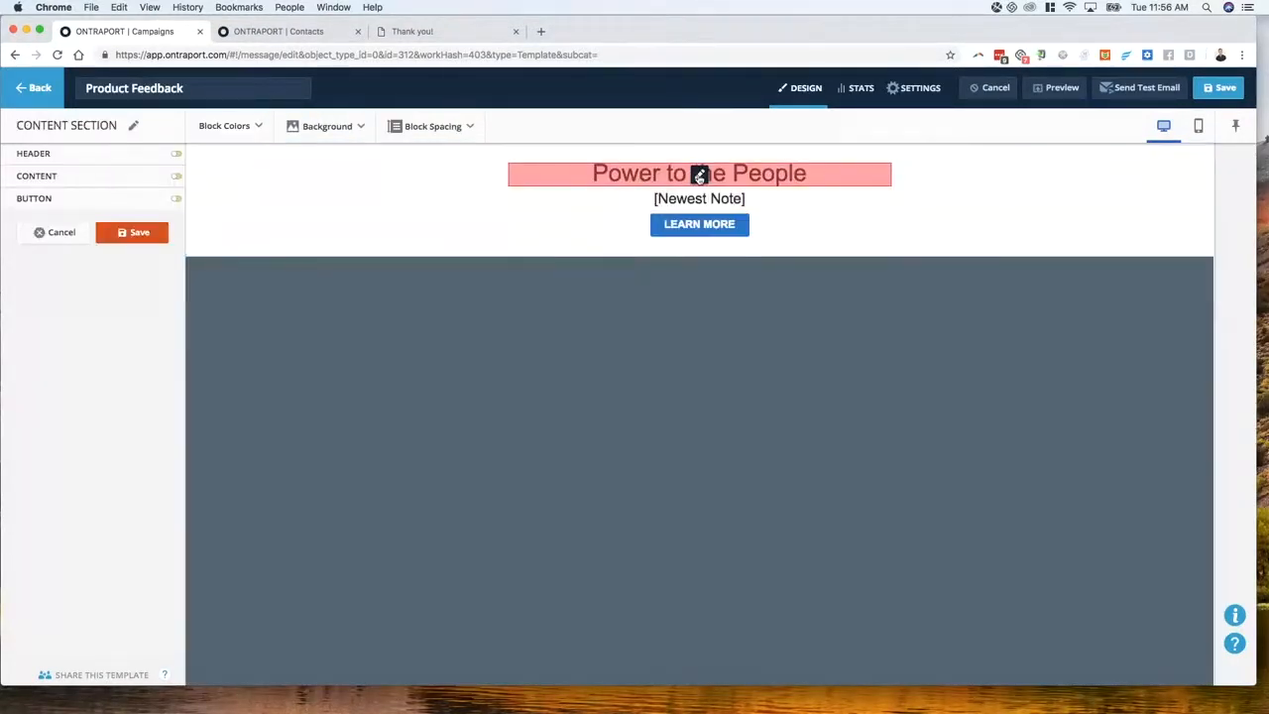
pyautogui.write('Feednba')
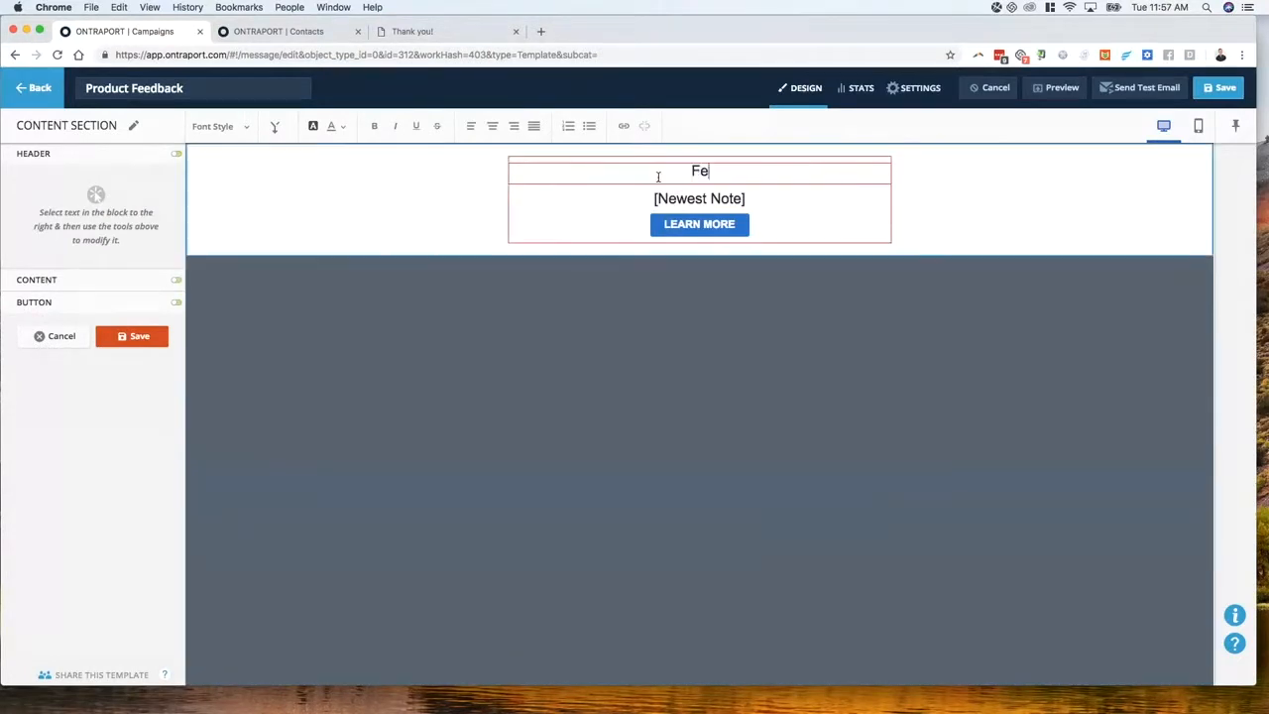
pyautogui.press('BackSpace')
pyautogui.press('BackSpace')
pyautogui.press('BackSpace')
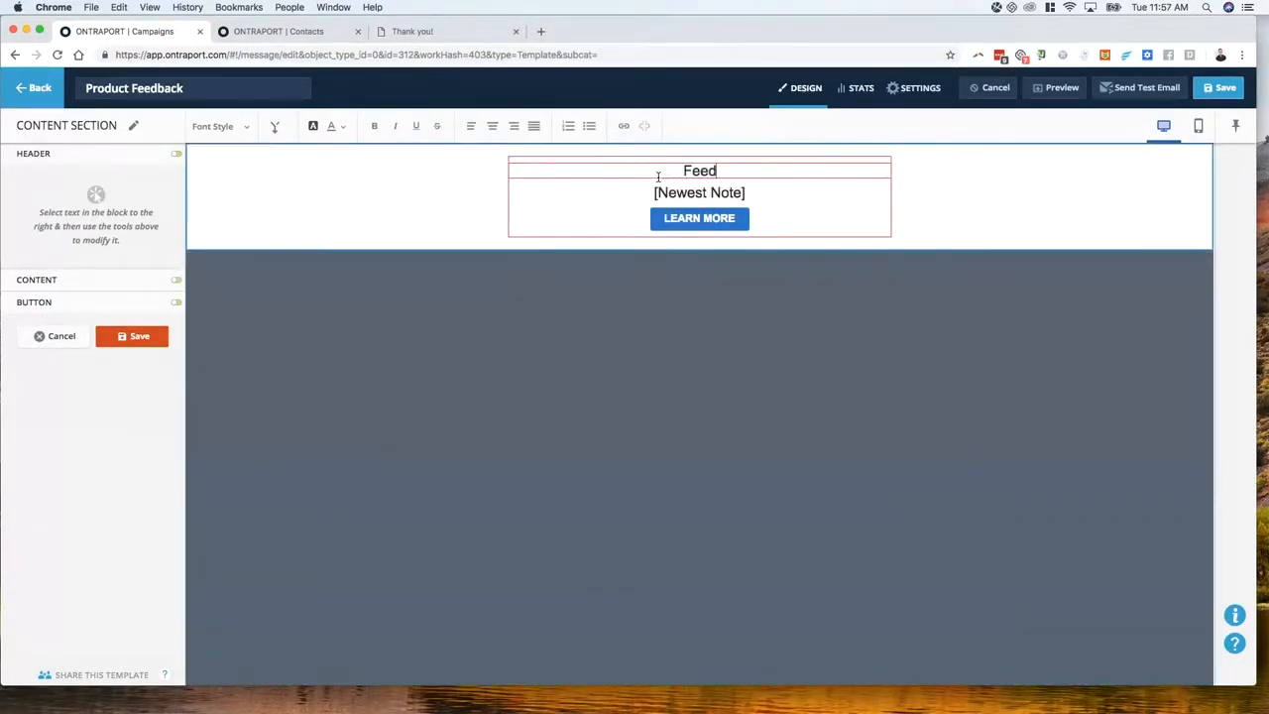
pyautogui.write('back on ')
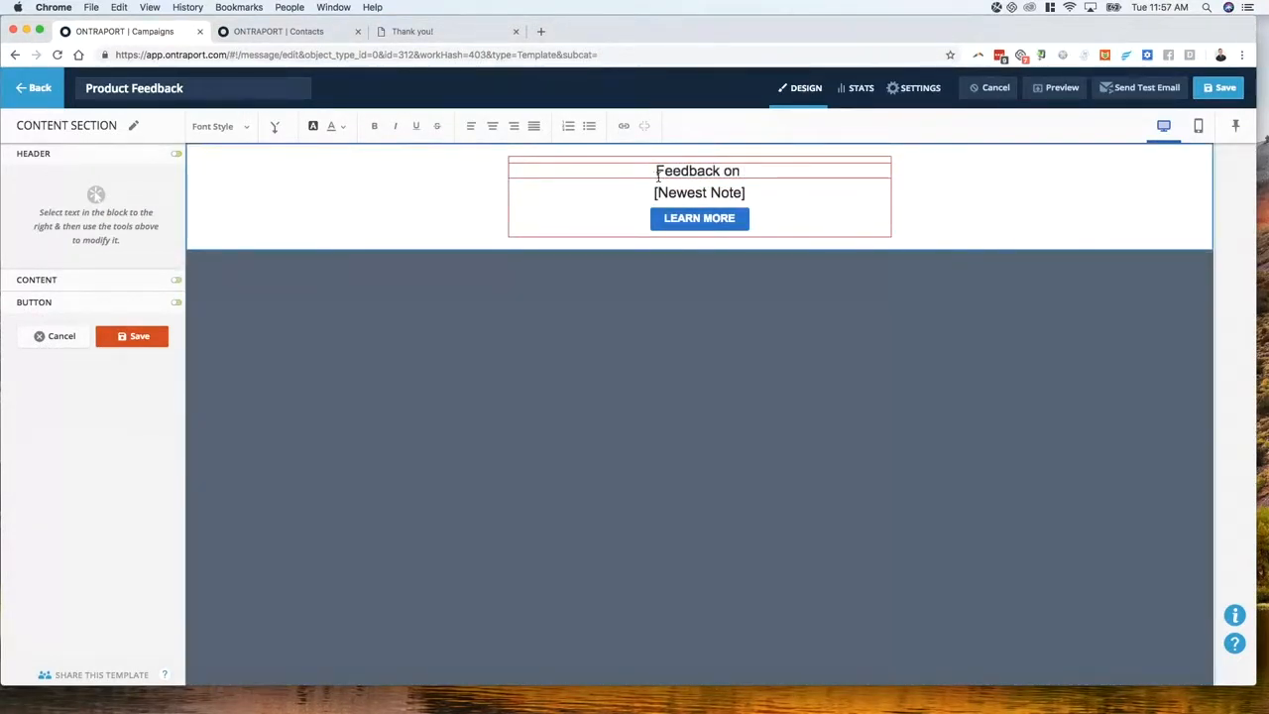
pyautogui.write('[long text')
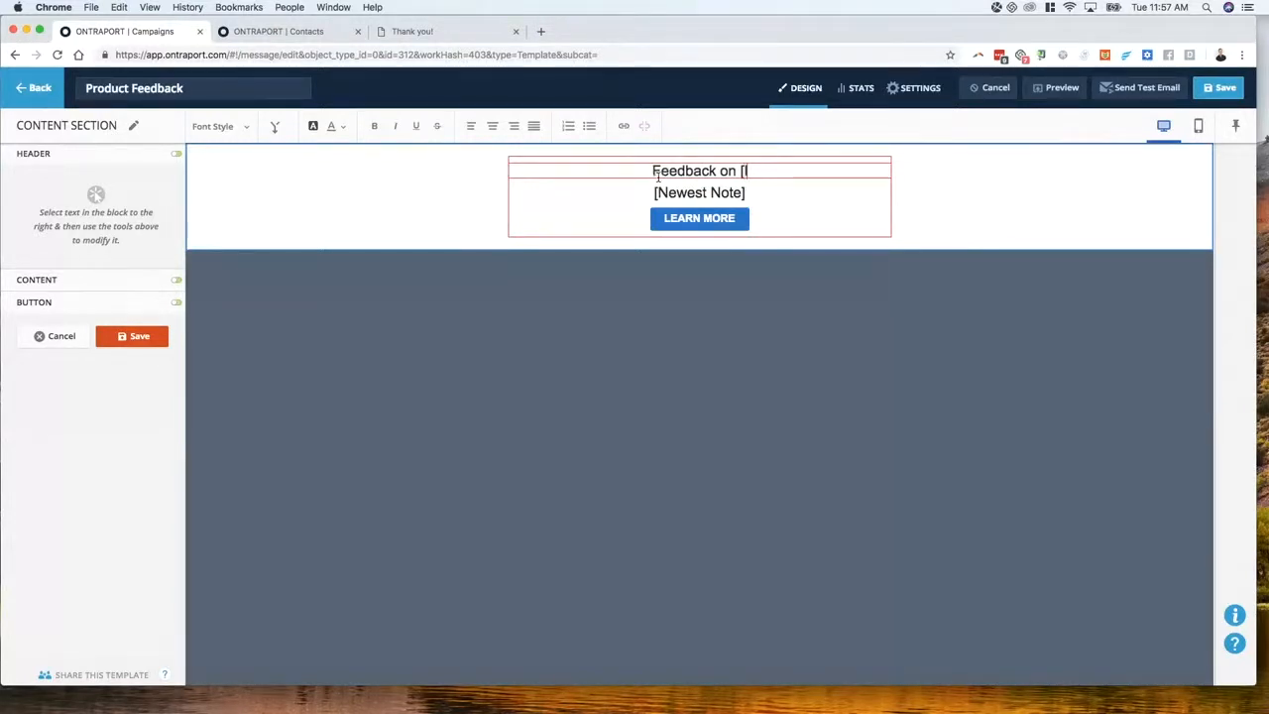
pyautogui.write(']')
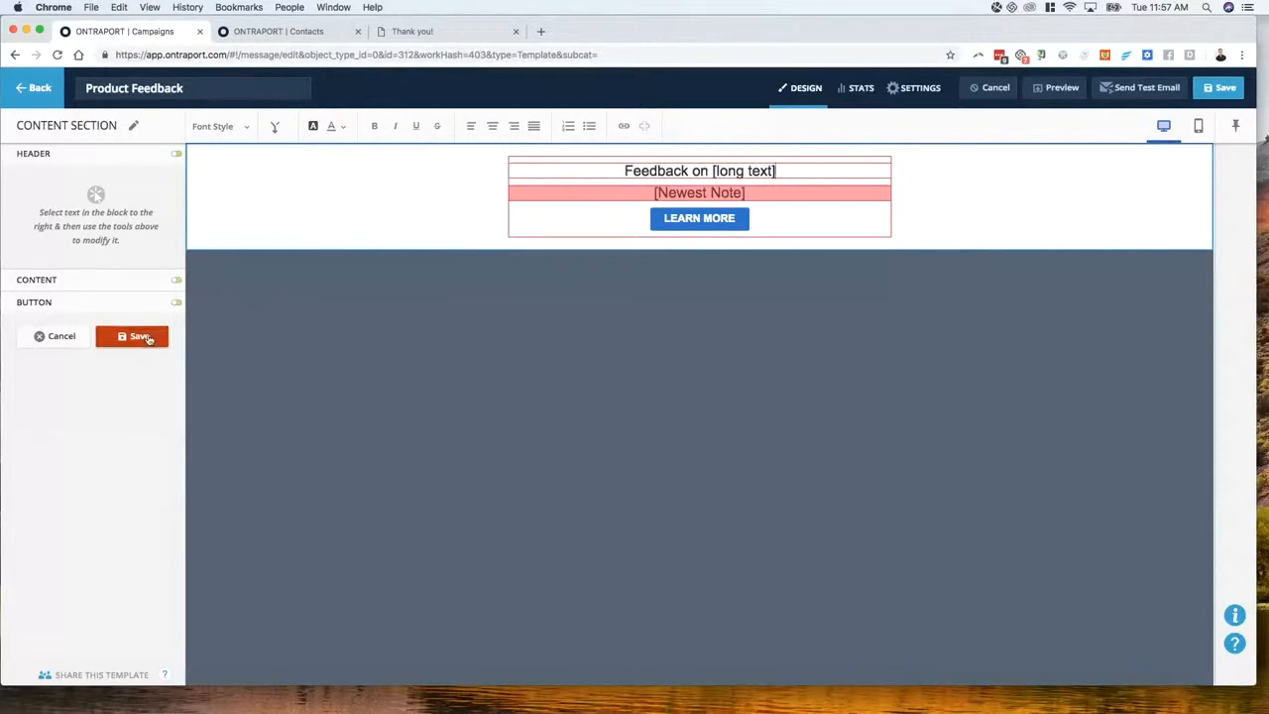
pyautogui.click(146, 339)
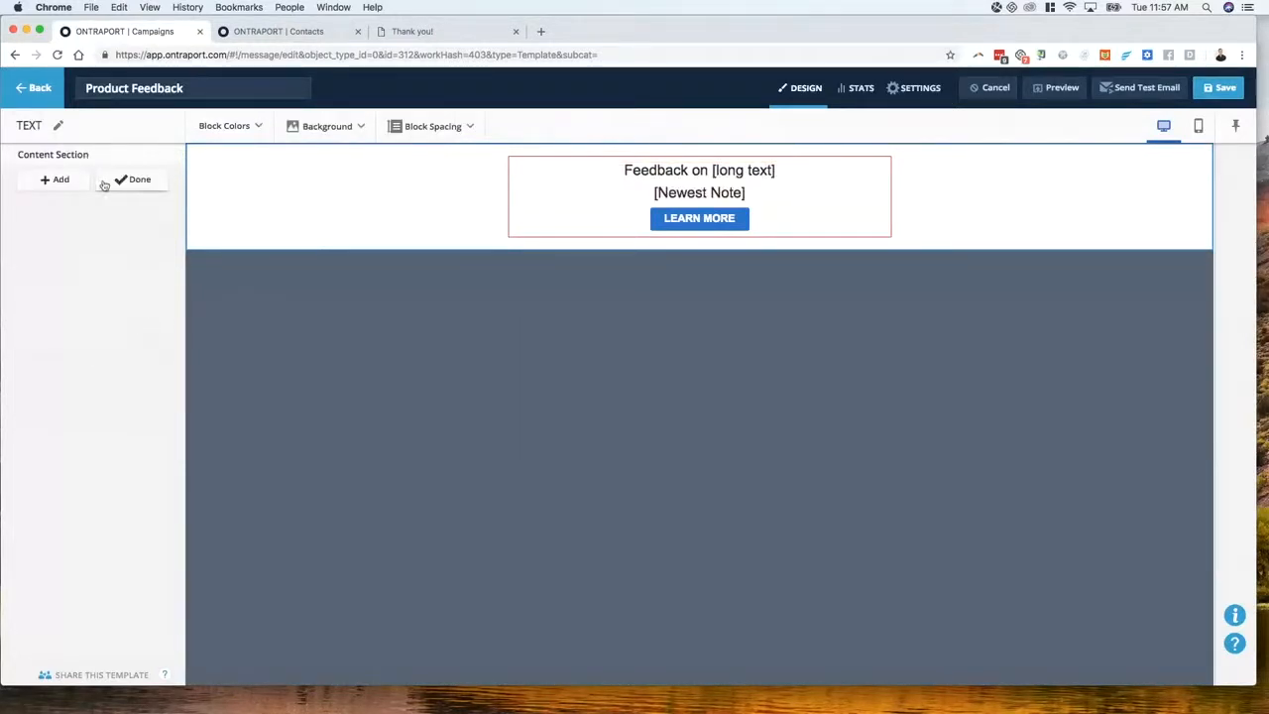
# Switch off the block's Button toggle to remove LEARN MORE and save the content section
pyautogui.click(137, 185)
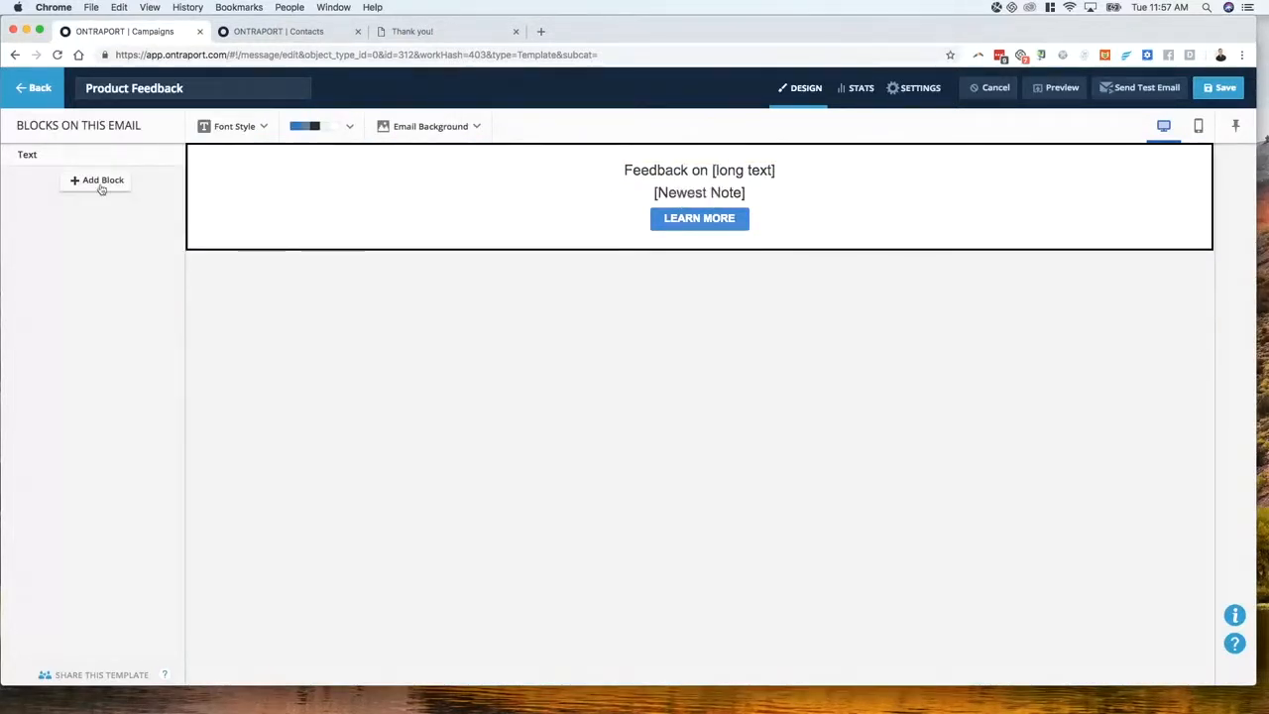
pyautogui.click(620, 213)
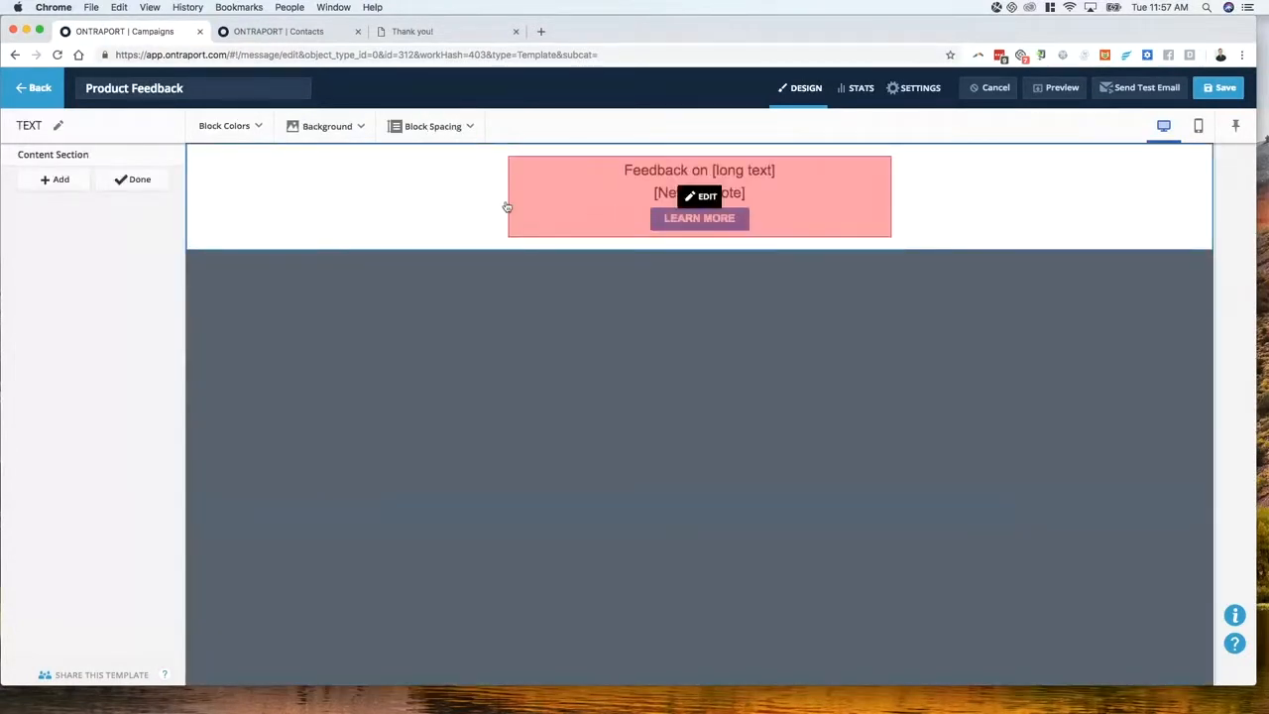
pyautogui.click(581, 201)
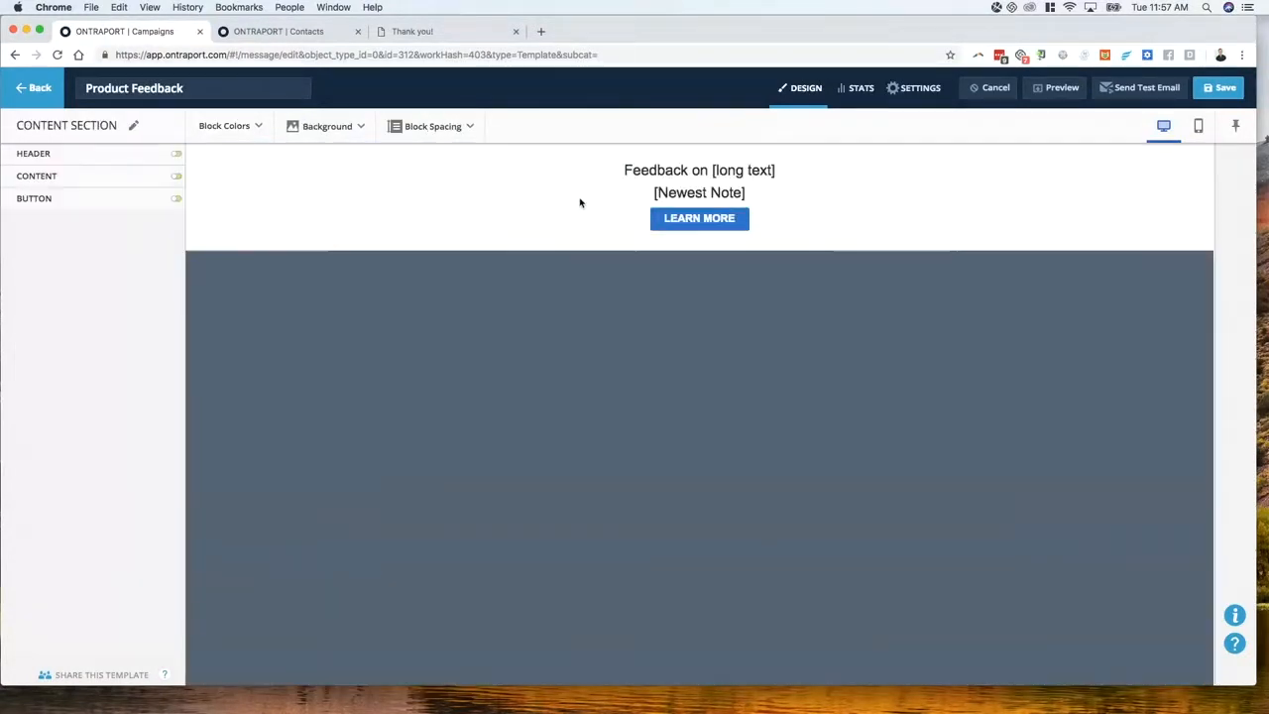
pyautogui.click(177, 201)
pyautogui.click(139, 236)
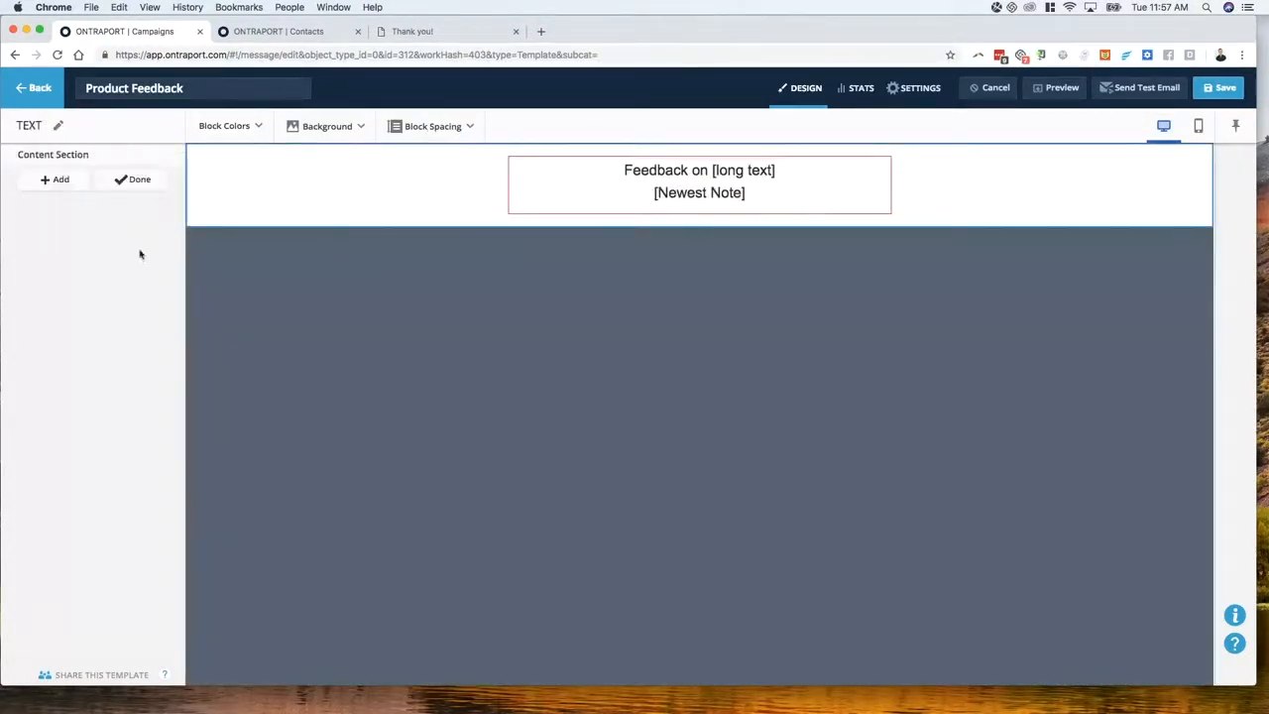
pyautogui.click(133, 181)
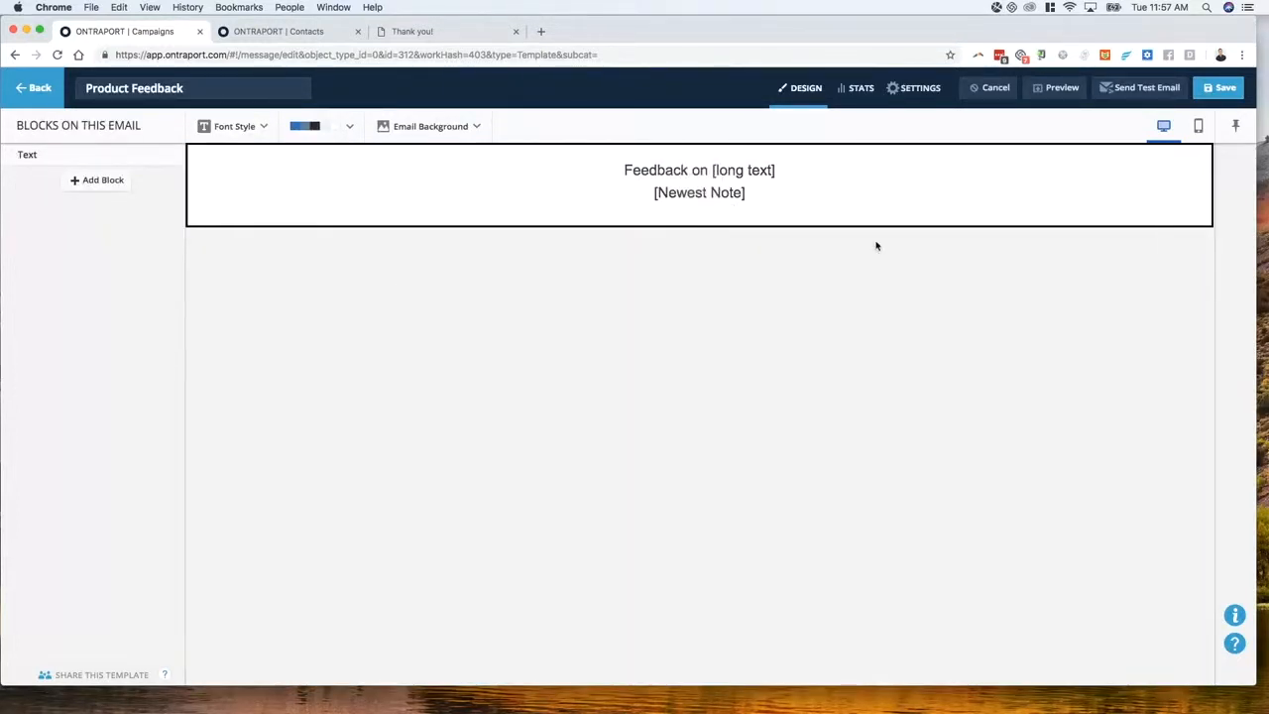
pyautogui.moveTo(706, 177)
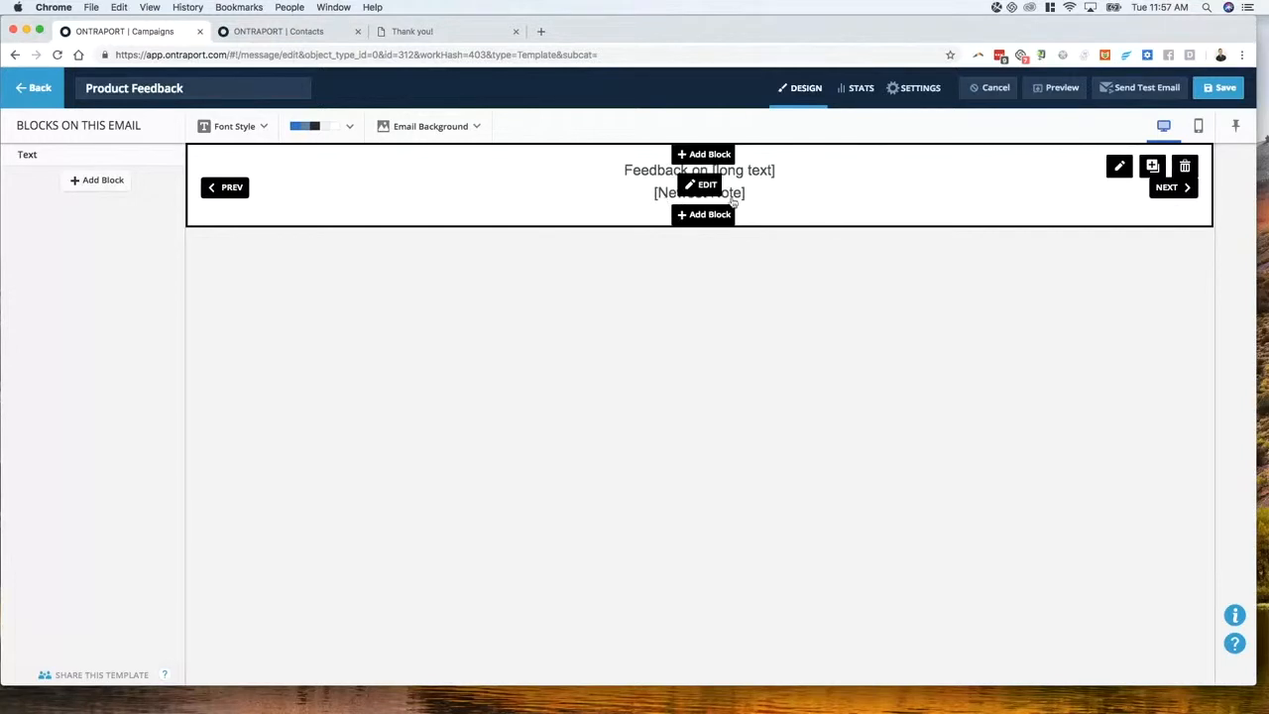
pyautogui.click(702, 190)
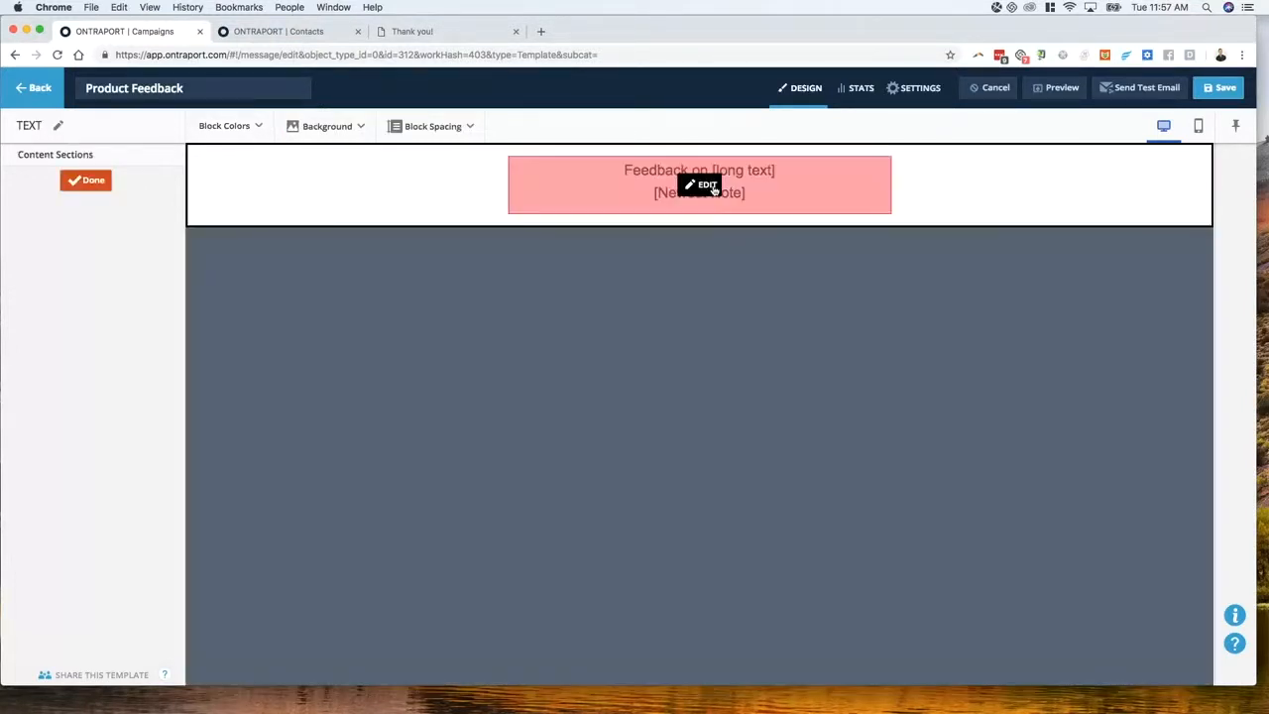
pyautogui.click(705, 194)
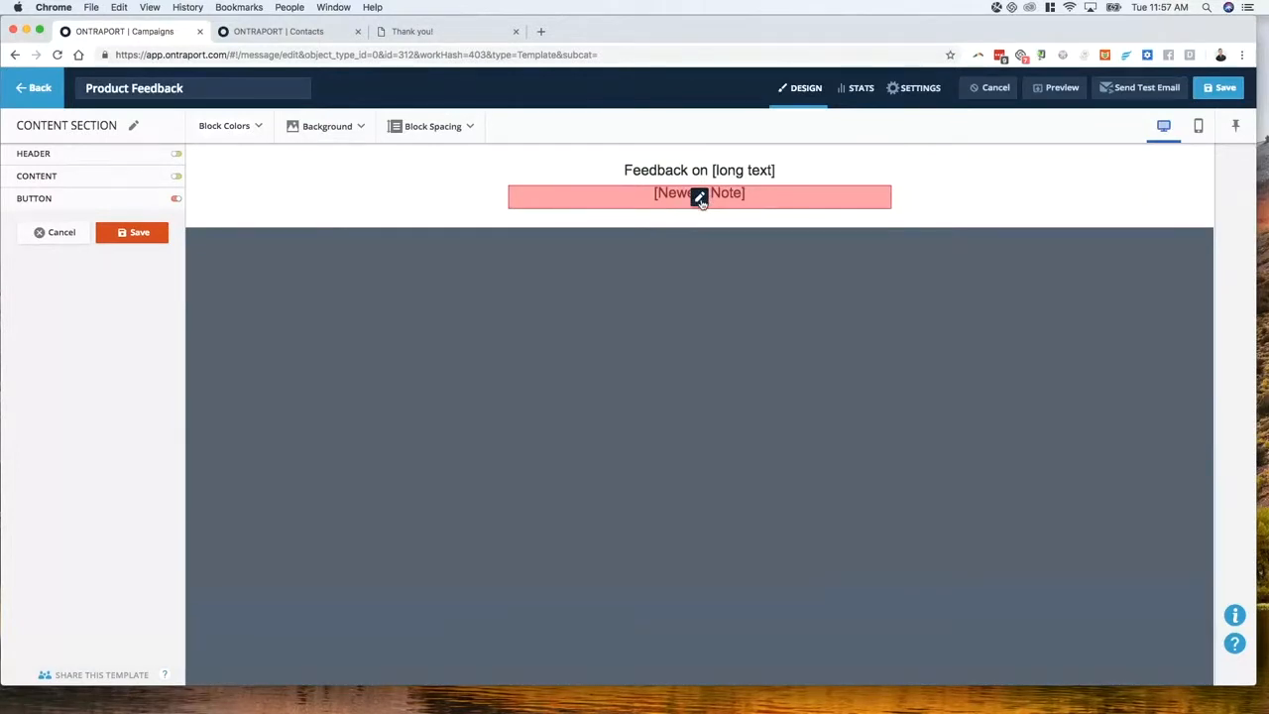
# Start a new 'From : ' line above [Newest Note] in the block's body text
pyautogui.click(700, 197)
pyautogui.click(639, 192)
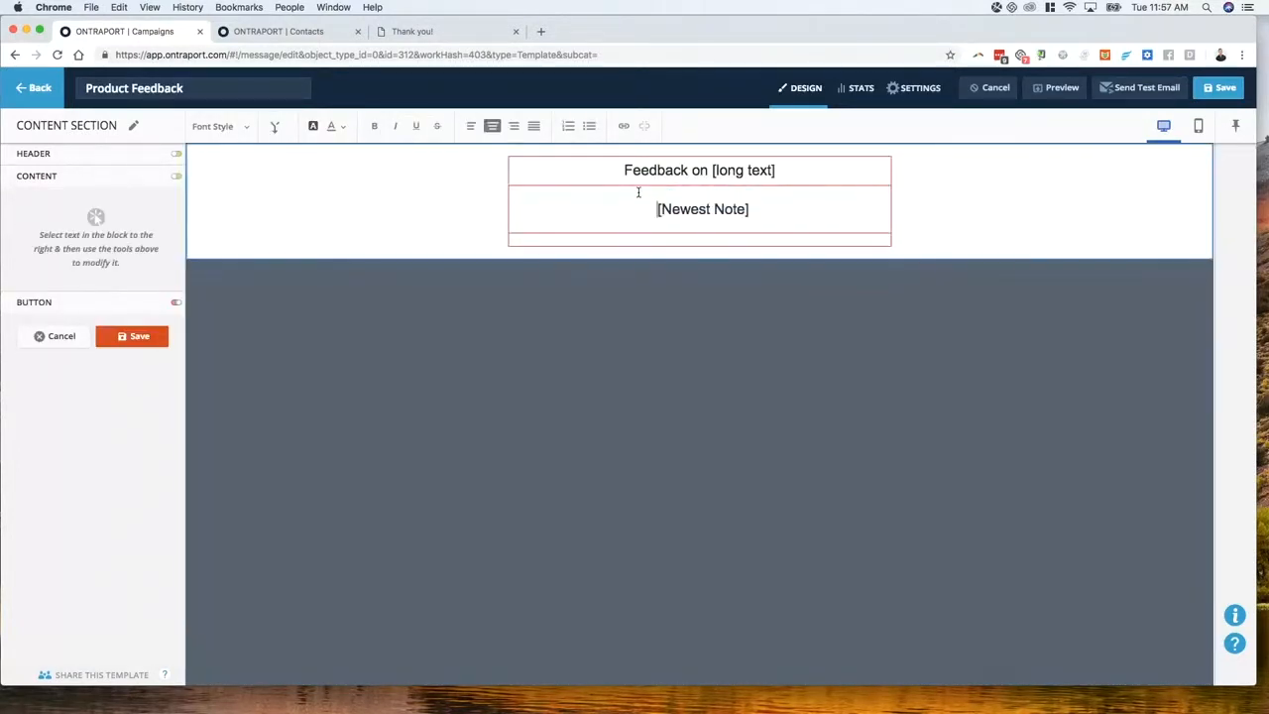
pyautogui.press('Up')
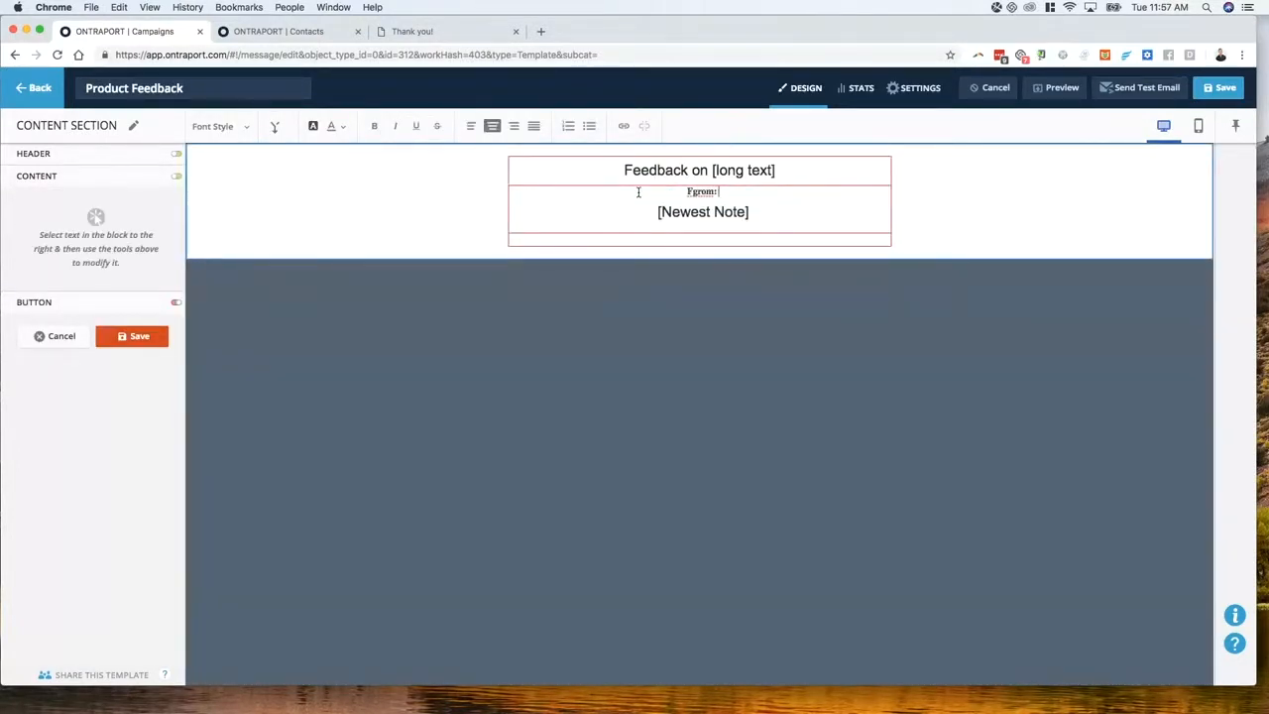
pyautogui.write('Fgrom:')
pyautogui.hotkey('alt', 'shift', 'Left')
pyautogui.write('From : [First MNa')
pyautogui.press('BackSpace')
pyautogui.hotkey('alt', 'shift', 'Left')
pyautogui.hotkey('alt', 'shift', 'Left')
pyautogui.press('BackSpace')
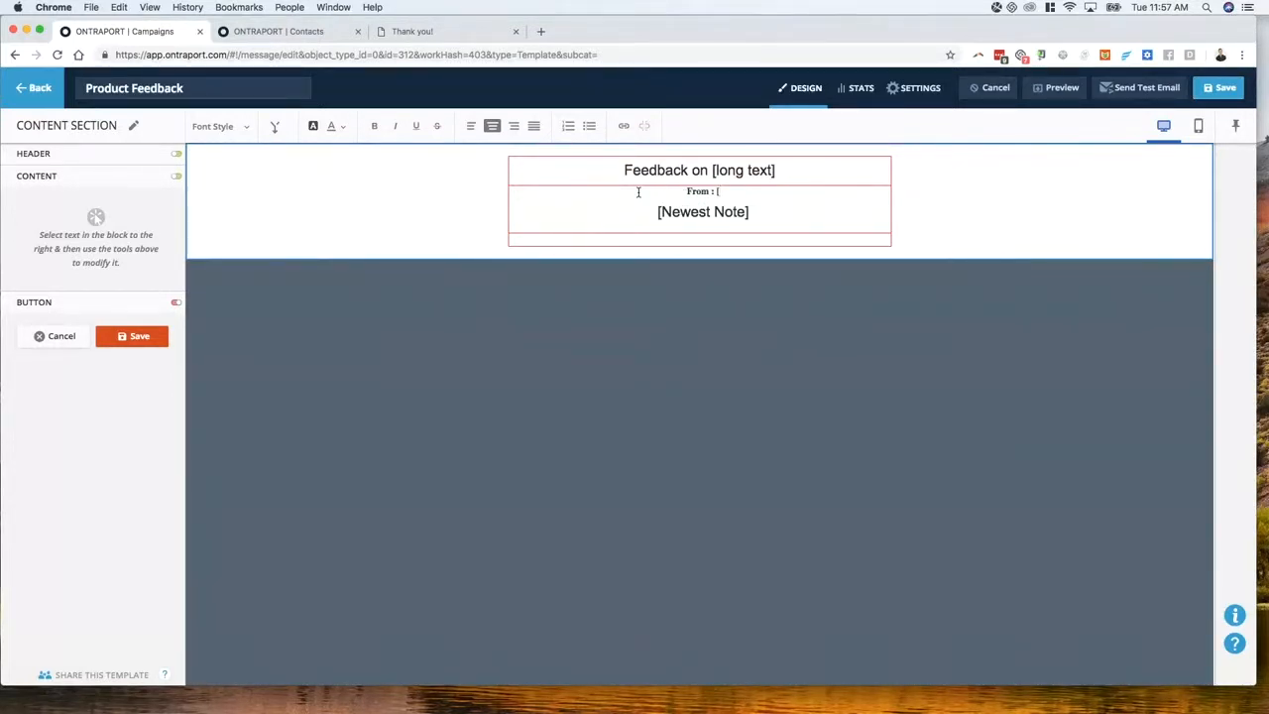
pyautogui.press('BackSpace')
# Complete the line with [First Name] [Last Name] at [Office Phone] merge fields
pyautogui.click(277, 128)
pyautogui.click(288, 221)
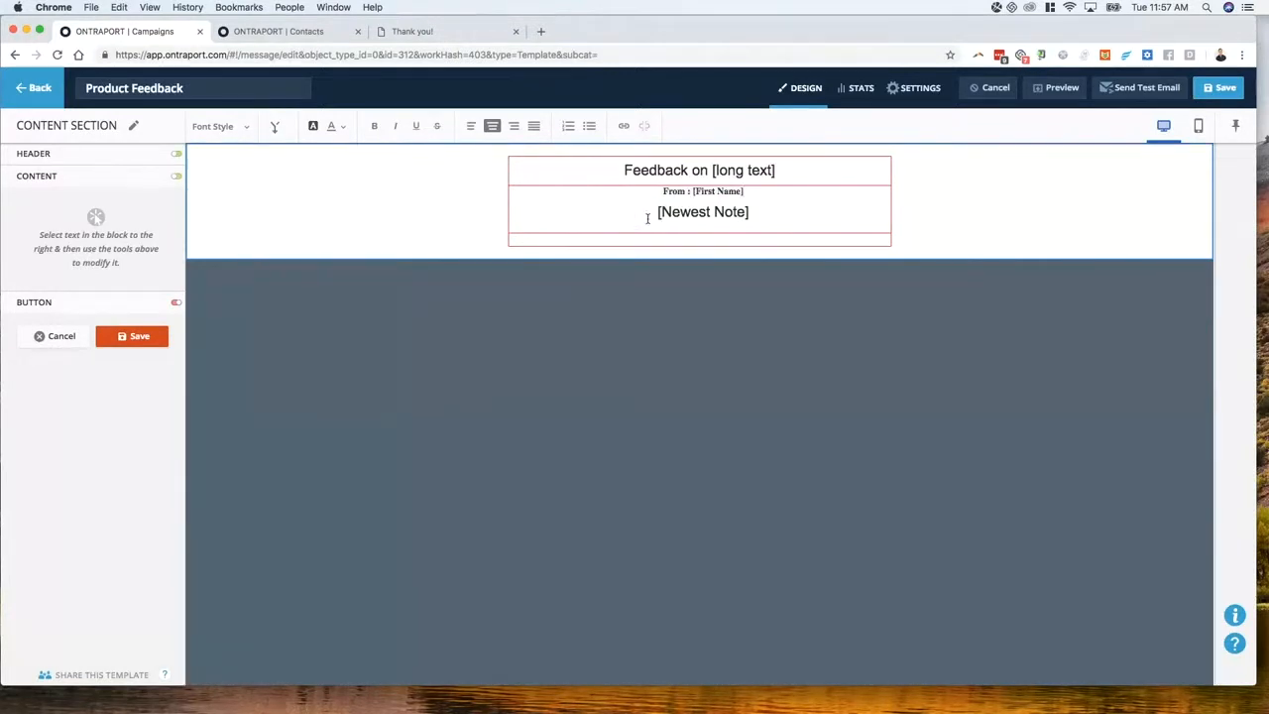
pyautogui.click(277, 128)
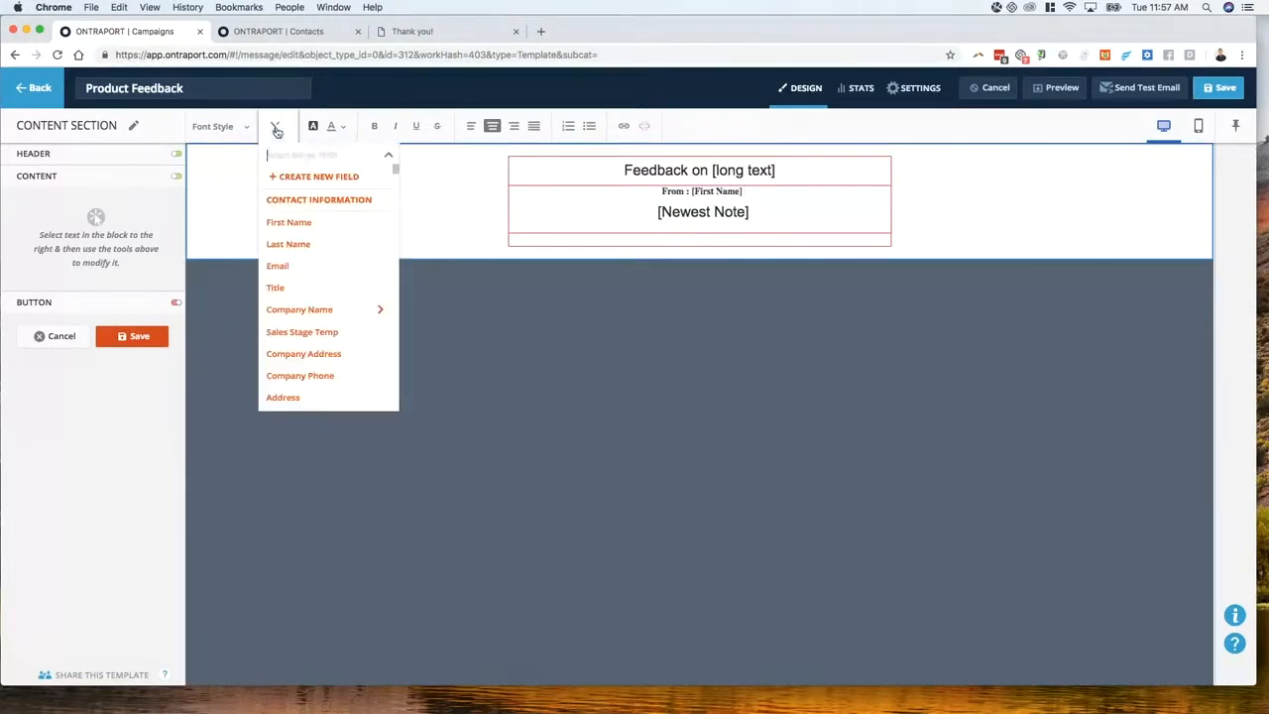
pyautogui.click(297, 248)
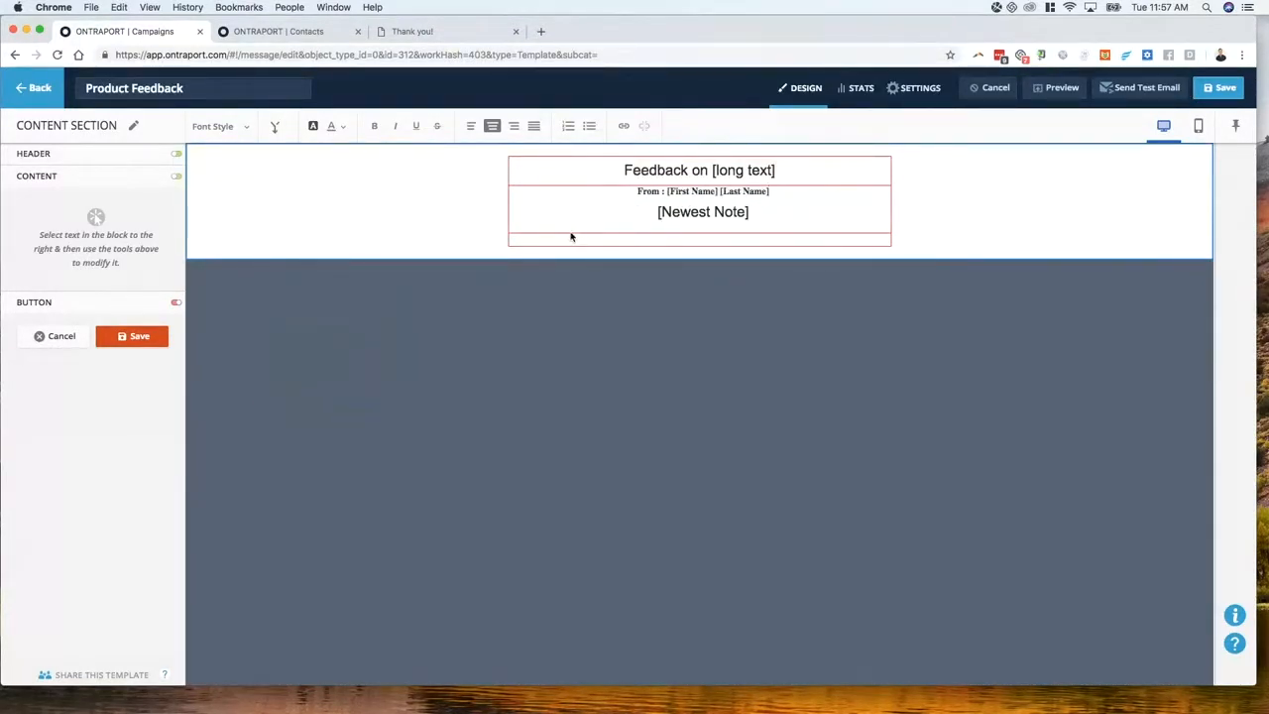
pyautogui.write('at')
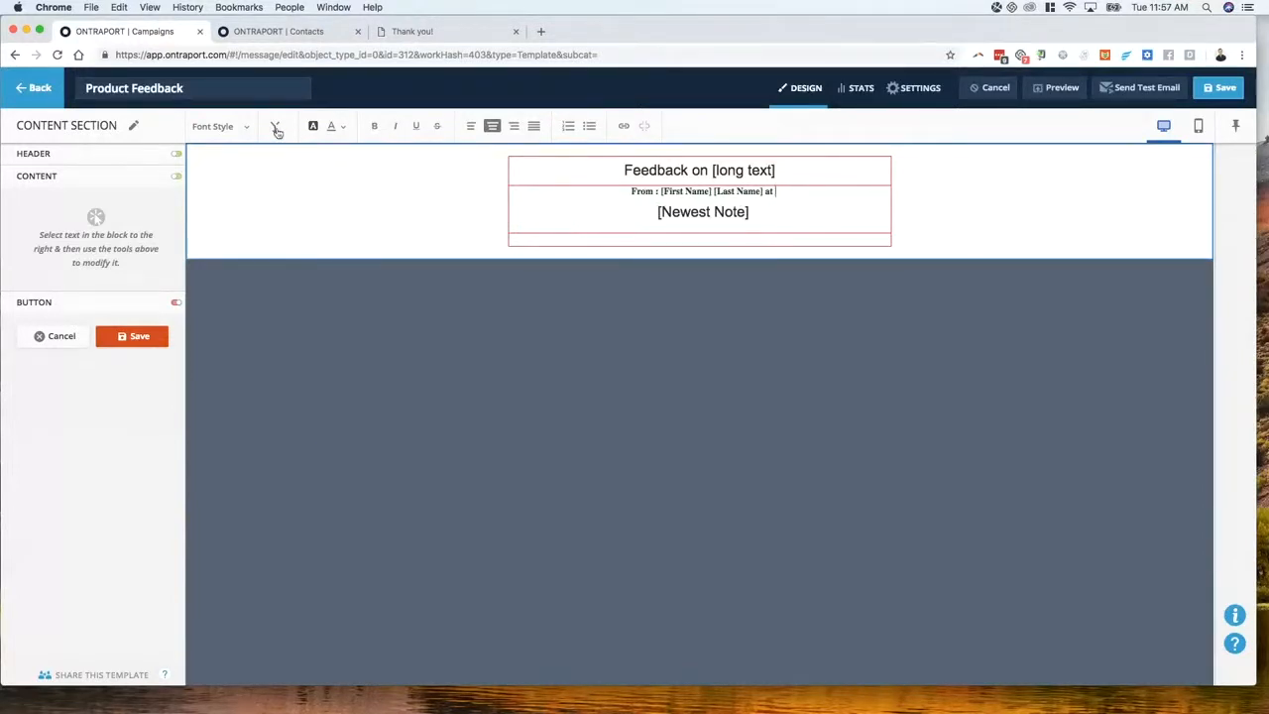
pyautogui.click(277, 128)
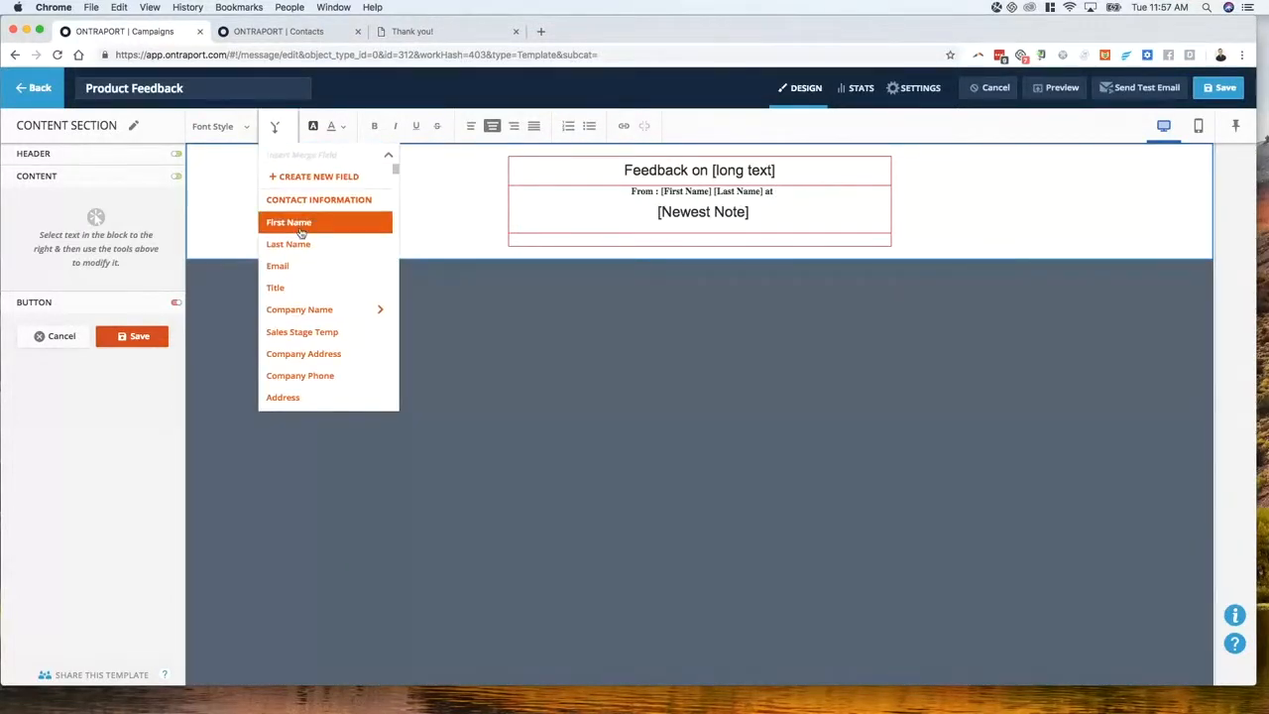
pyautogui.write('phone')
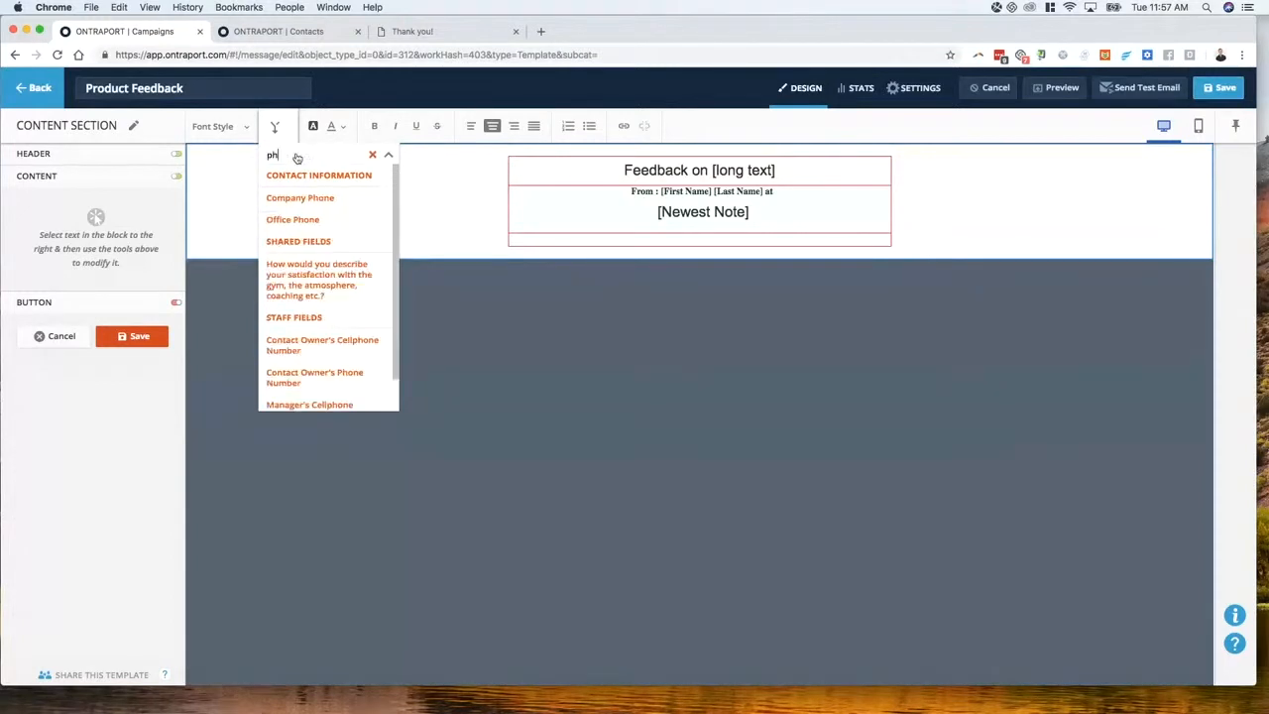
pyautogui.click(293, 218)
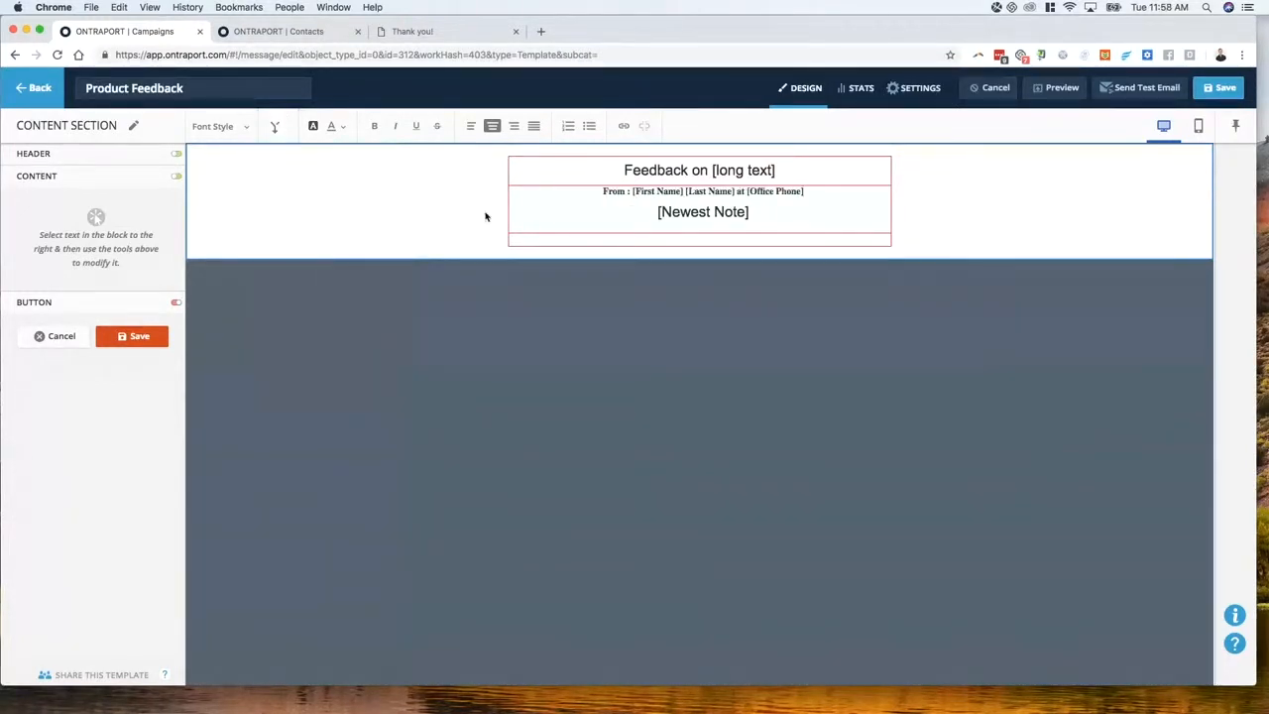
# Format the From line as Large Body Text and save the block
pyautogui.tripleClick(653, 194)
pyautogui.click(229, 129)
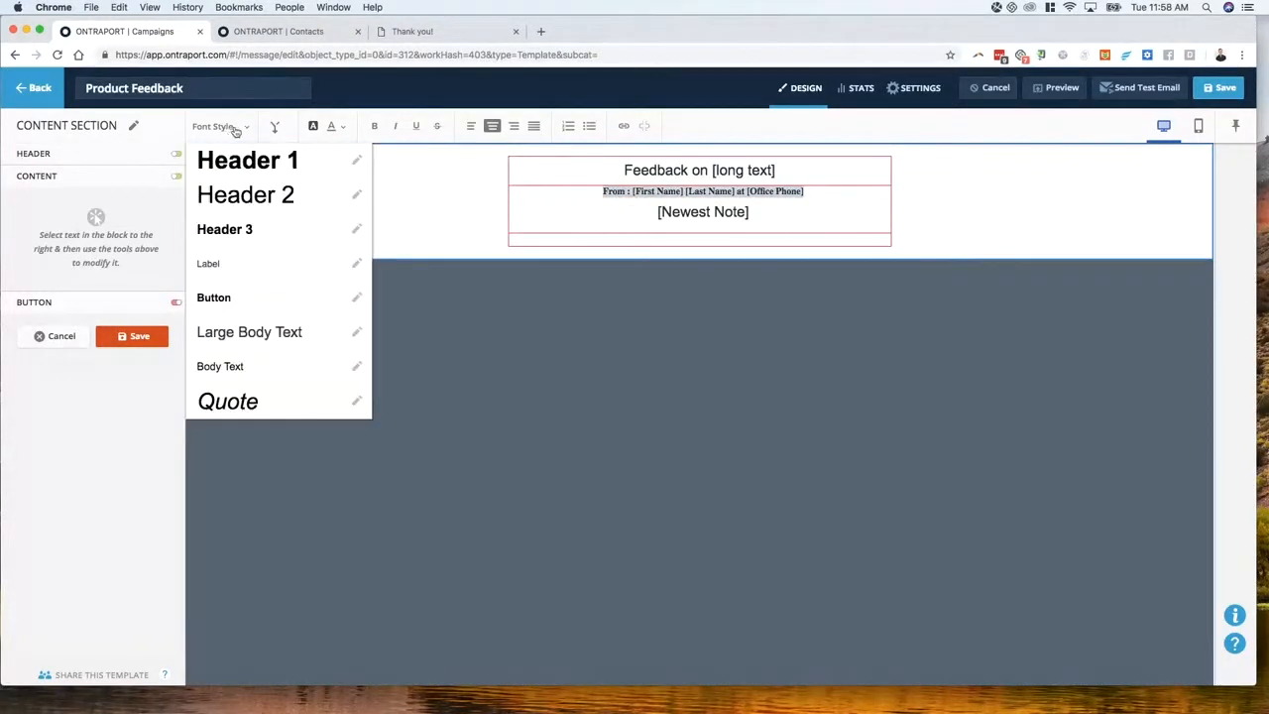
pyautogui.click(242, 331)
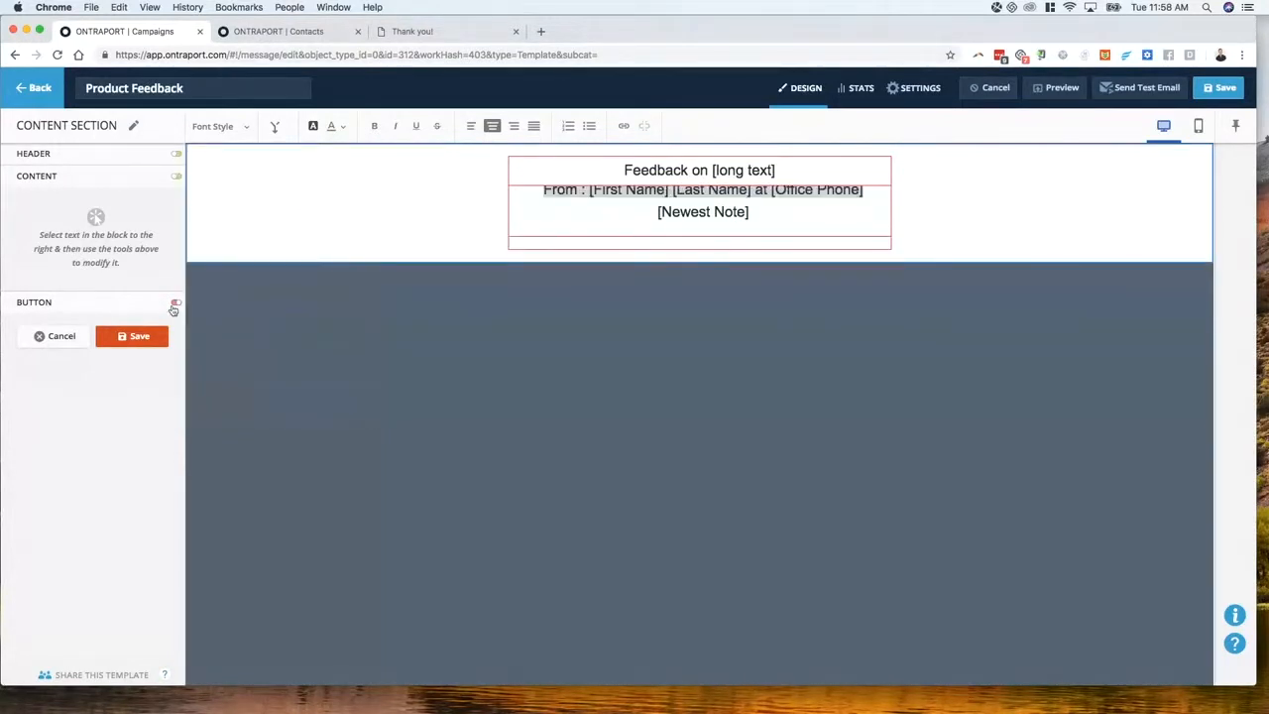
pyautogui.click(147, 337)
pyautogui.click(135, 179)
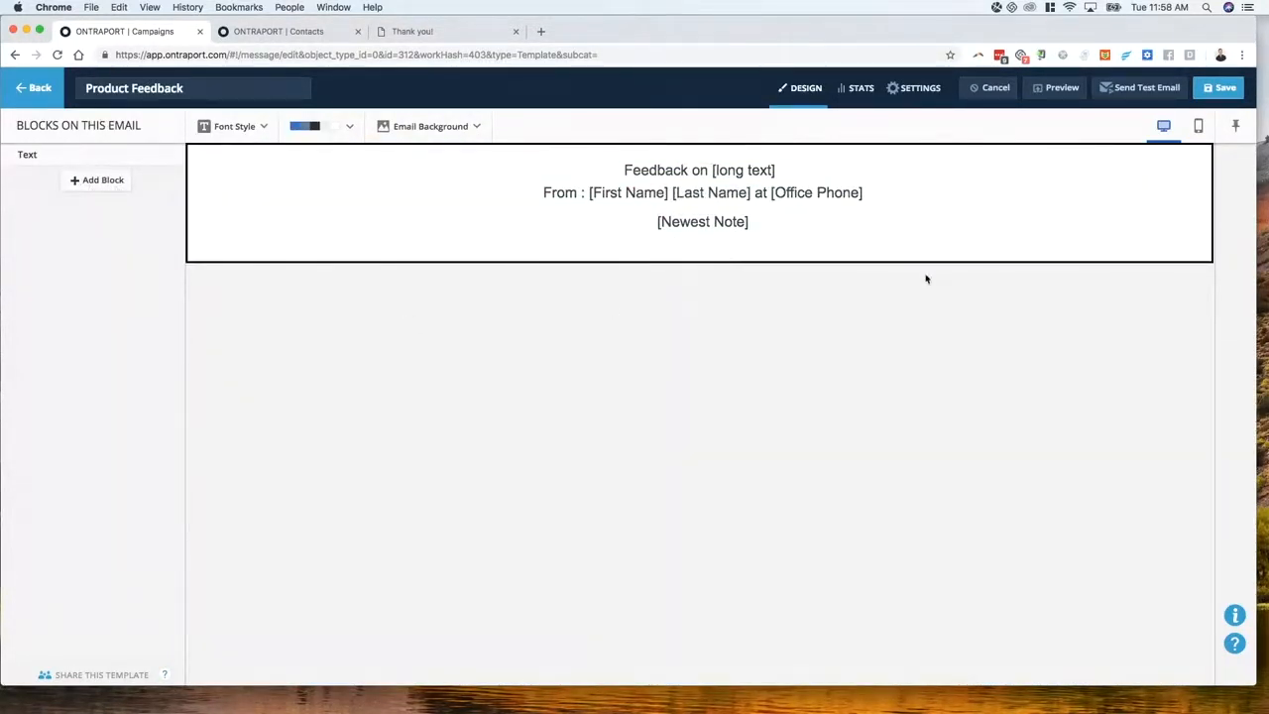
# Glance at the thank-you page and contact record tabs, then return to the Product Feedback email editor
pyautogui.click(440, 32)
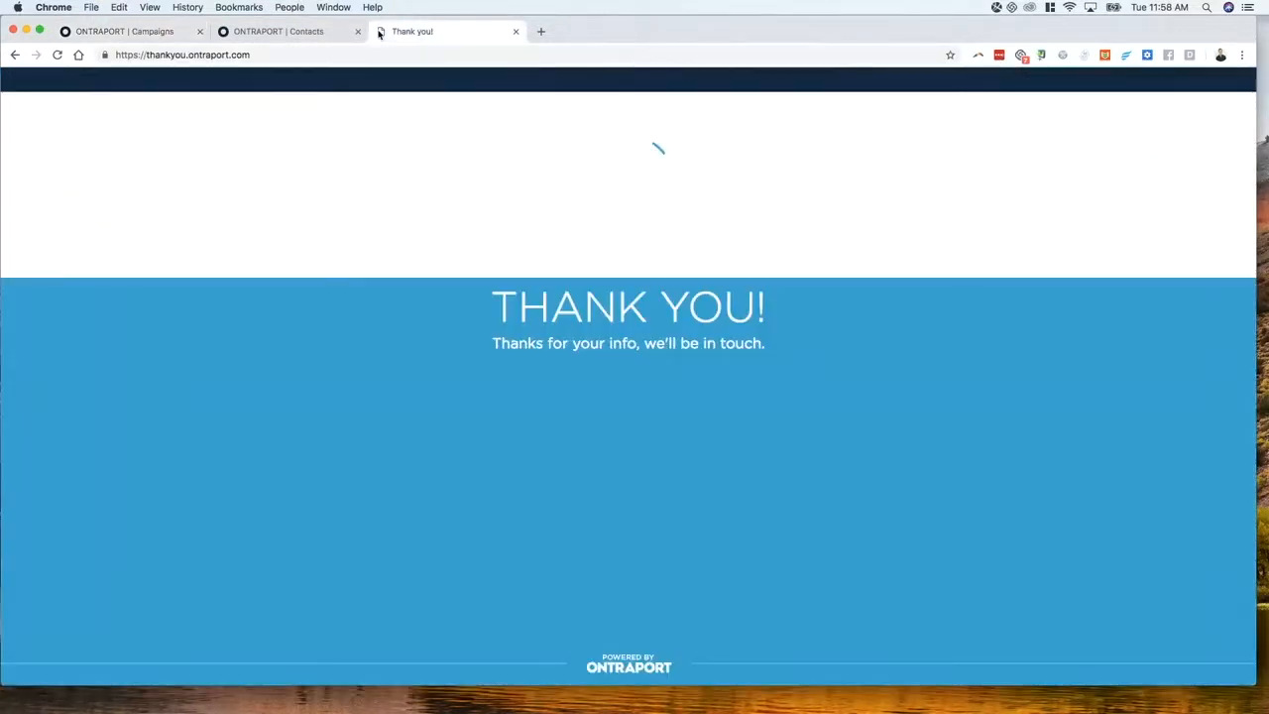
pyautogui.click(298, 33)
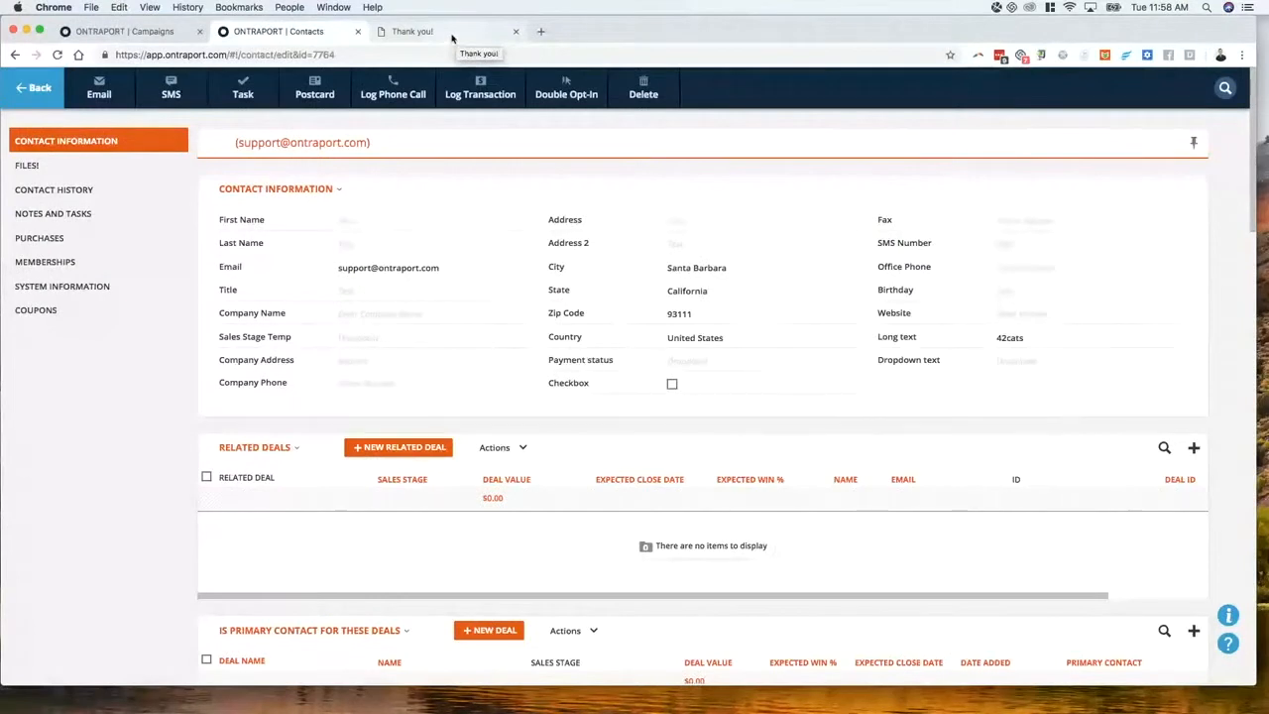
pyautogui.click(148, 33)
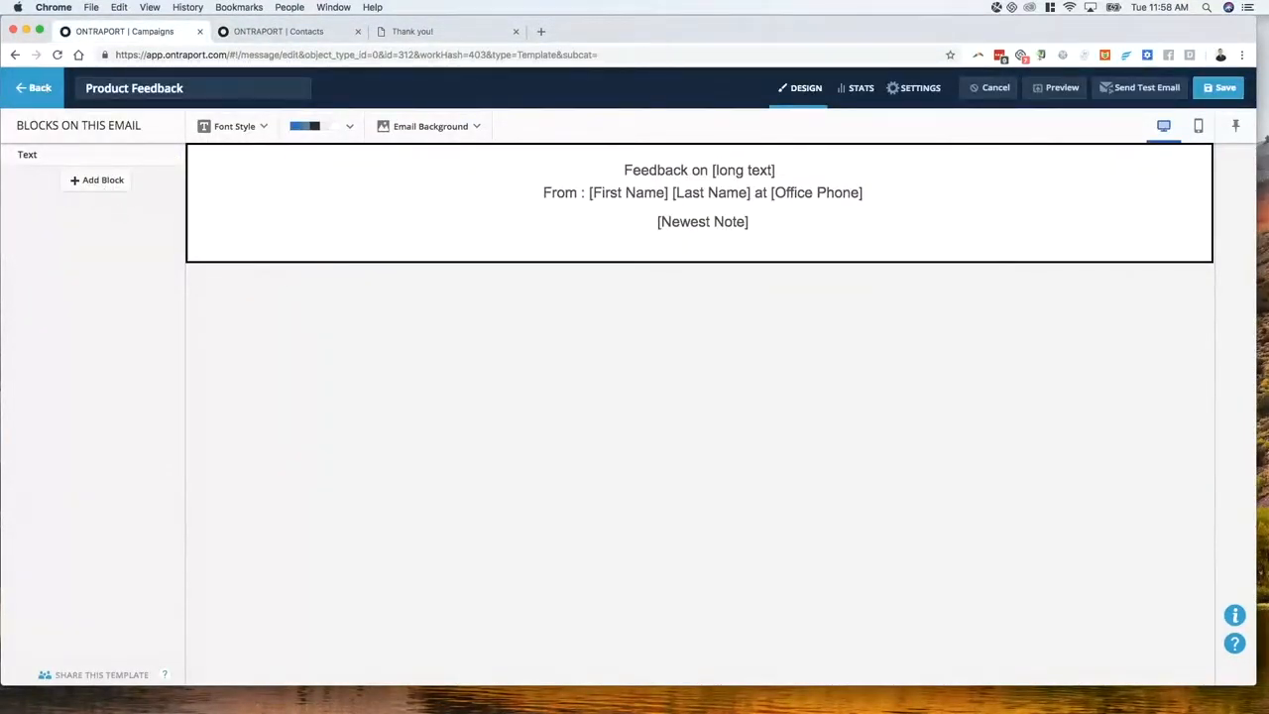
# Save, go Back and accept the 'Changes will be lost' warning to reach the campaign map
pyautogui.click(1225, 98)
pyautogui.click(28, 97)
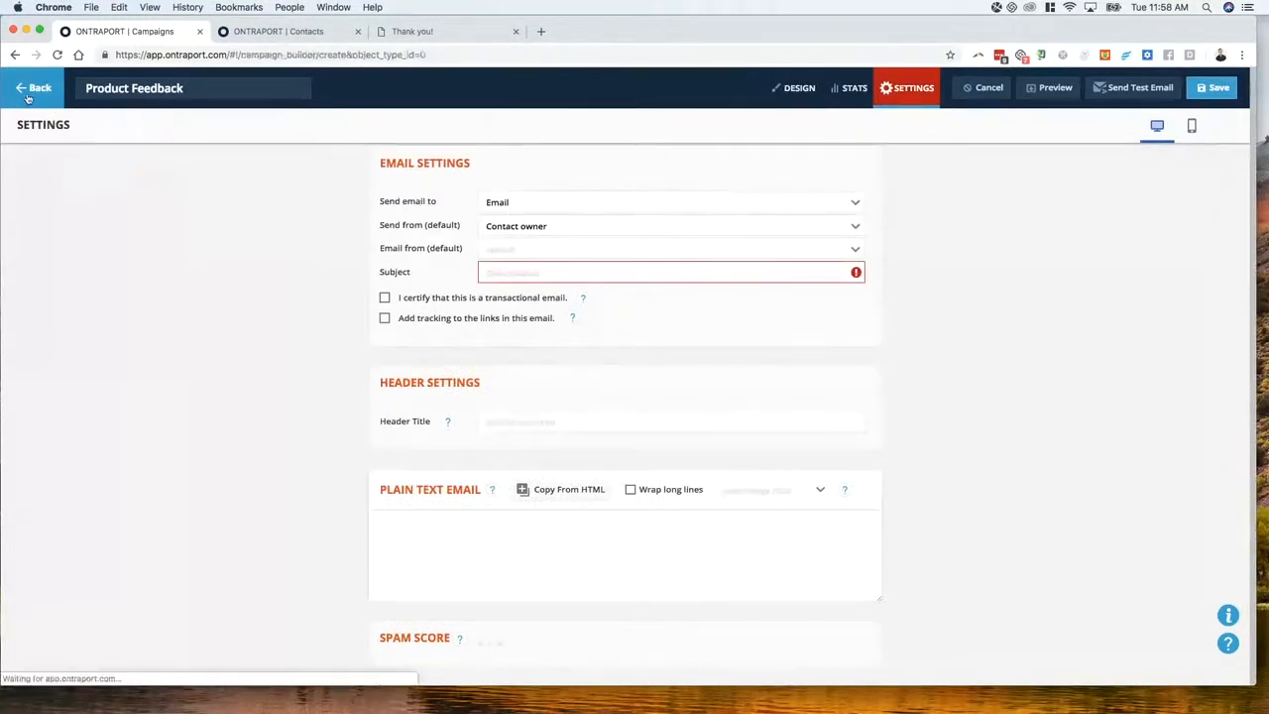
pyautogui.click(660, 374)
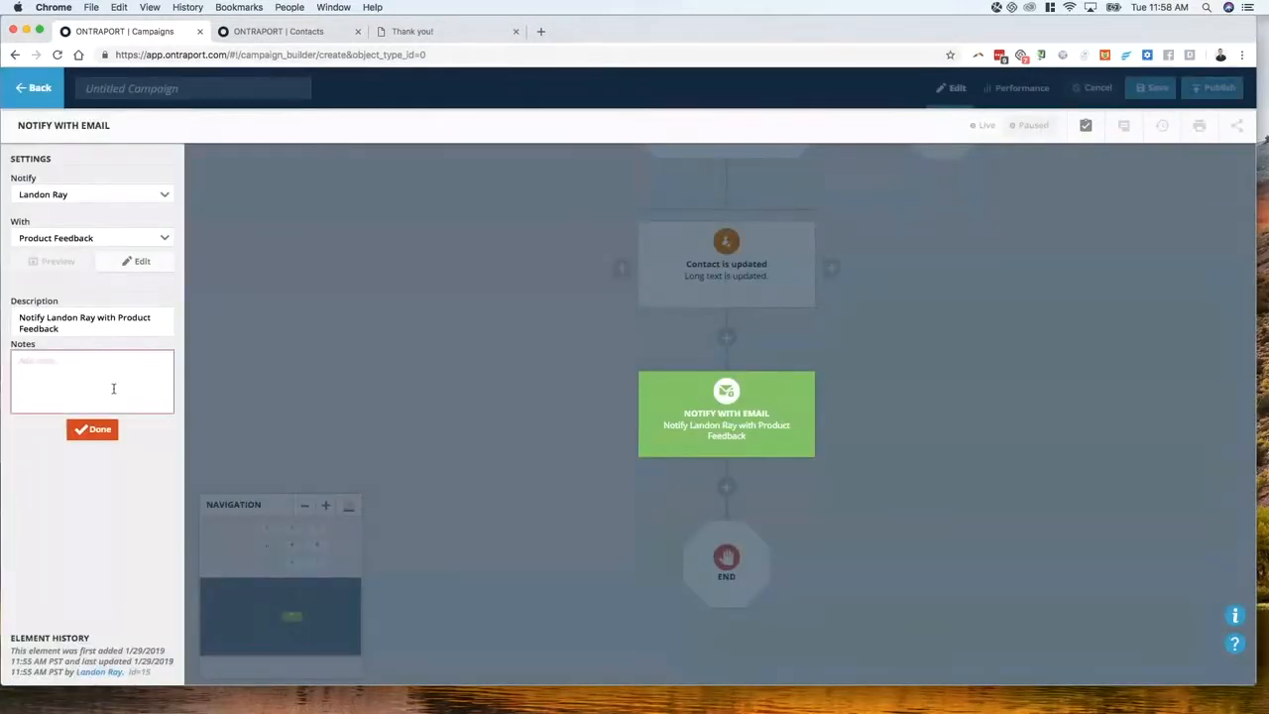
# Close the Notify settings, review the Send an Email nodes on the map, then bring up the Thank you page
pyautogui.click(101, 436)
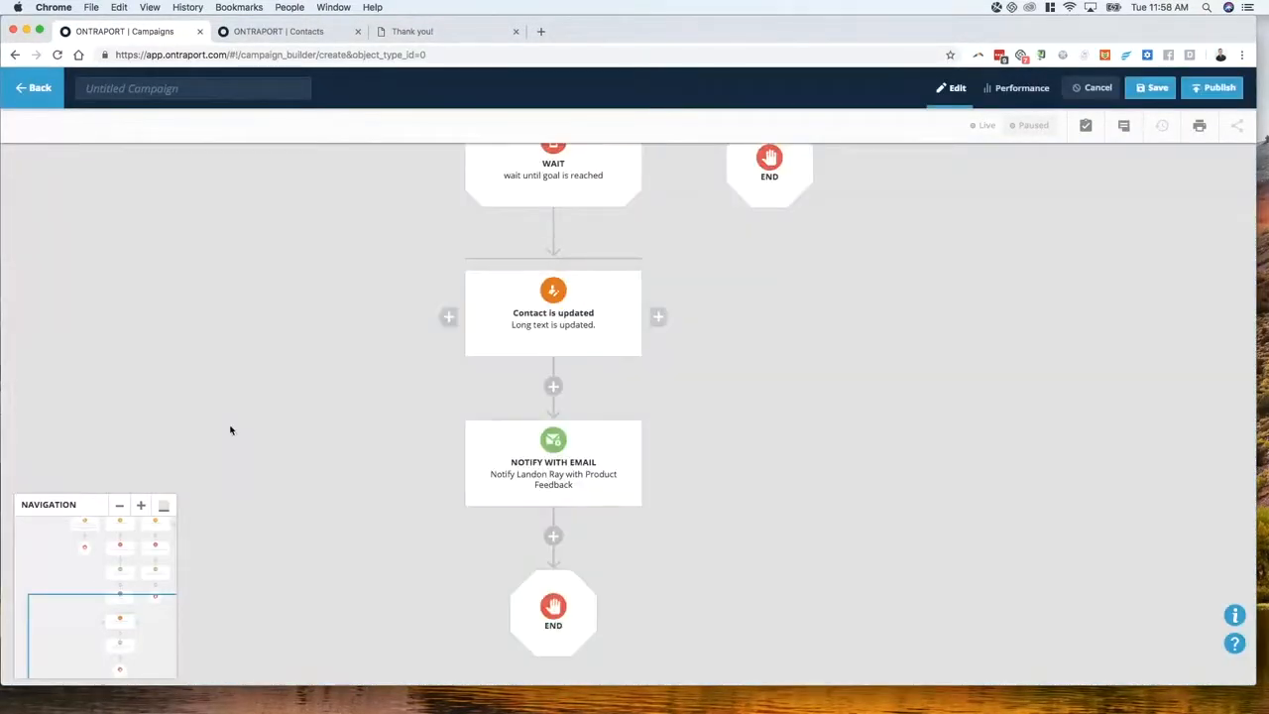
pyautogui.moveTo(783, 354); pyautogui.dragTo(677, 528)
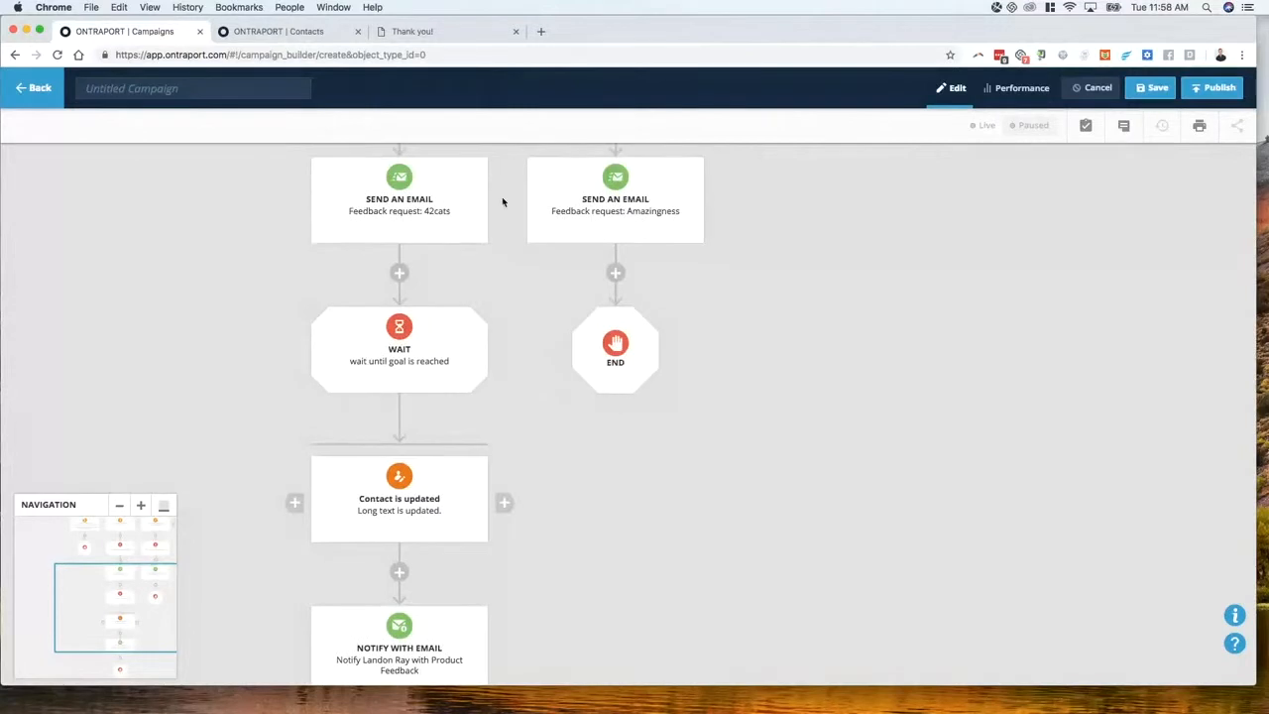
pyautogui.moveTo(533, 339); pyautogui.dragTo(713, 451)
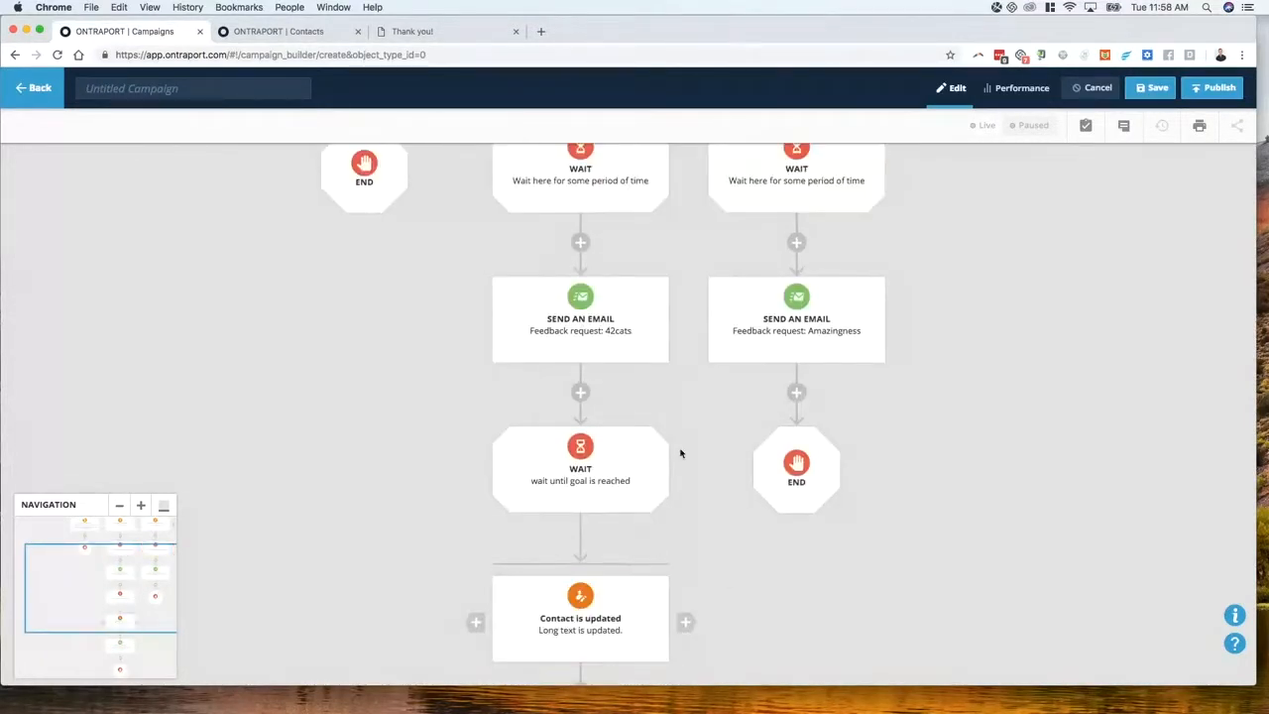
pyautogui.moveTo(386, 468); pyautogui.dragTo(405, 459)
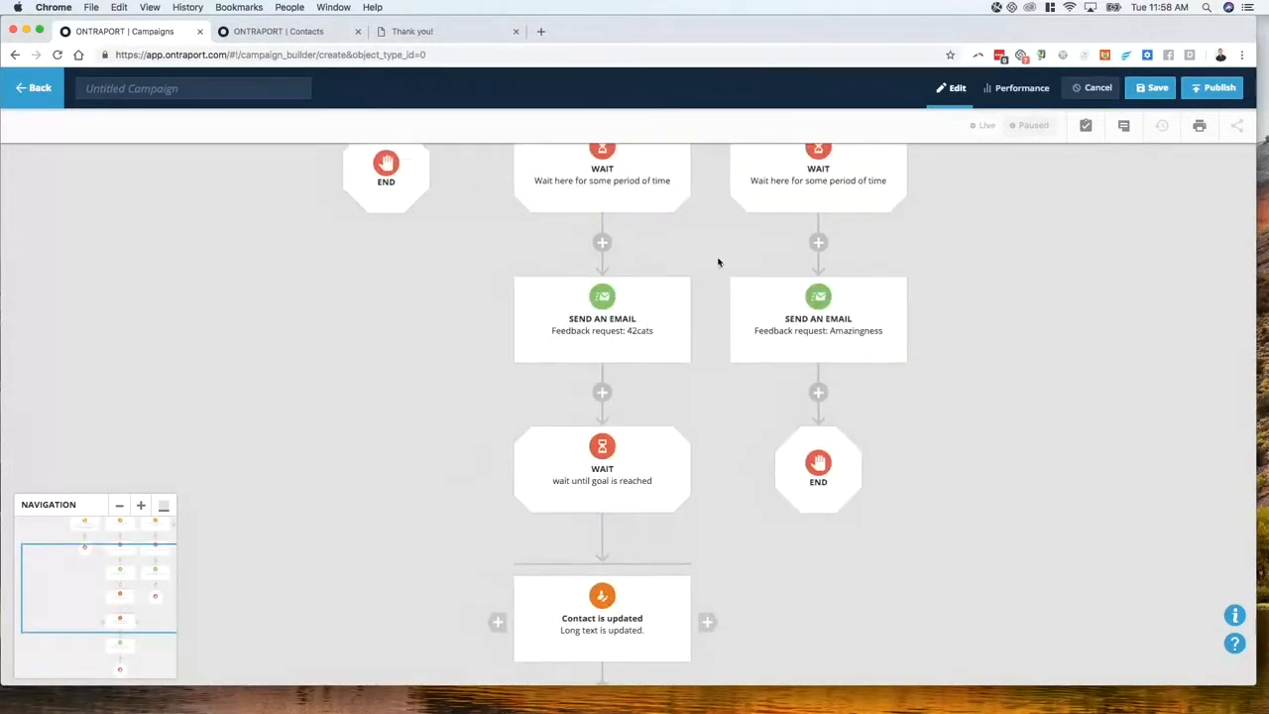
pyautogui.scroll(-2, 315, 367)
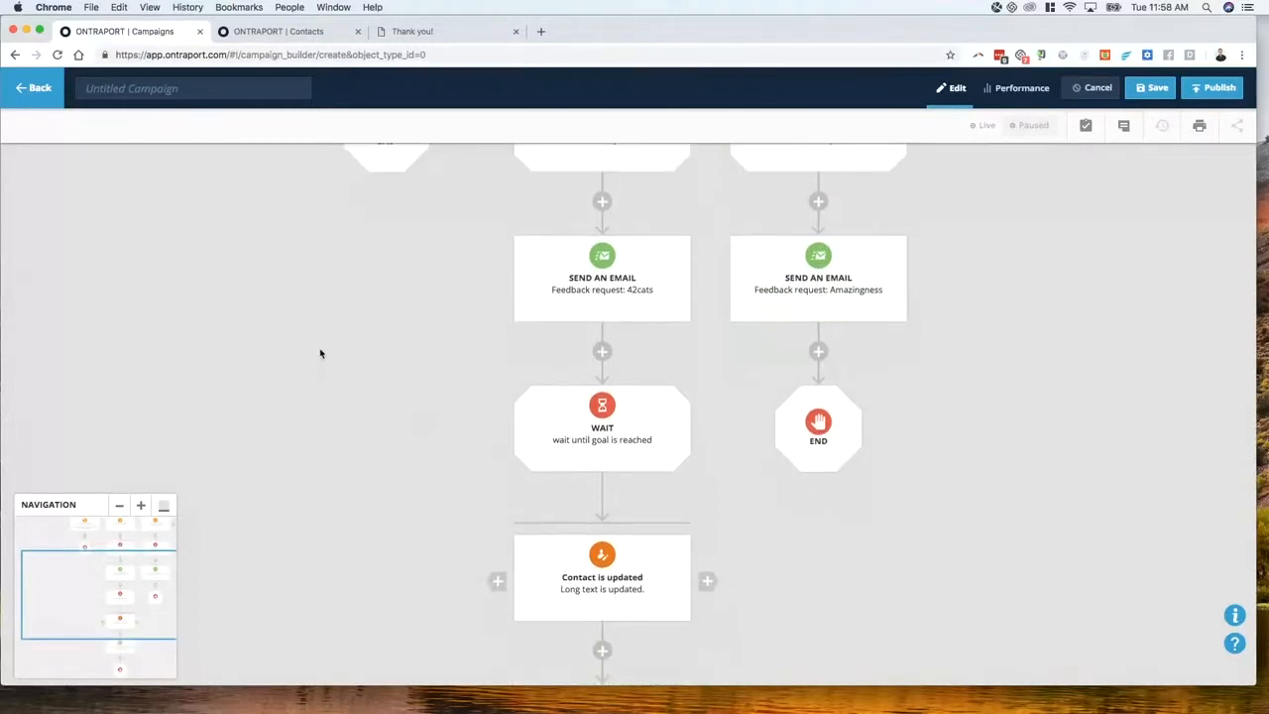
pyautogui.click(279, 38)
pyautogui.click(421, 32)
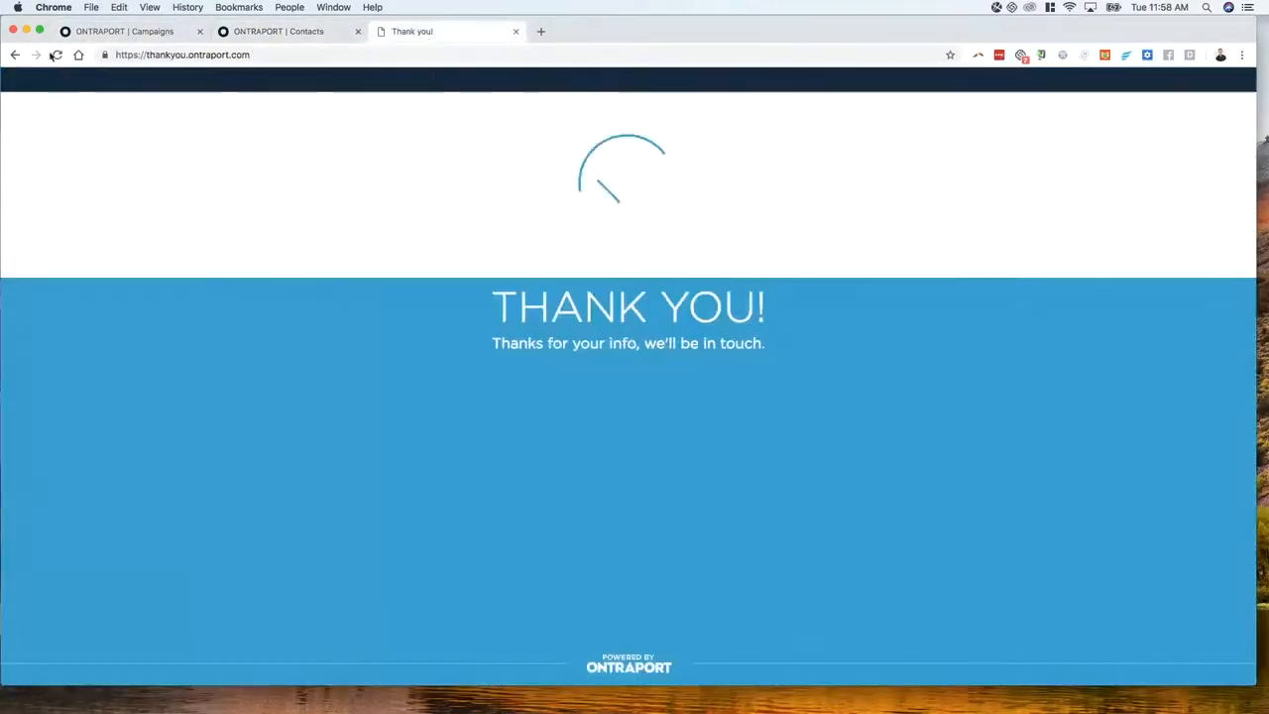
# Switch to the ONTRAPORT | Campaigns tab to view the campaign builder canvas
pyautogui.click(100, 38)
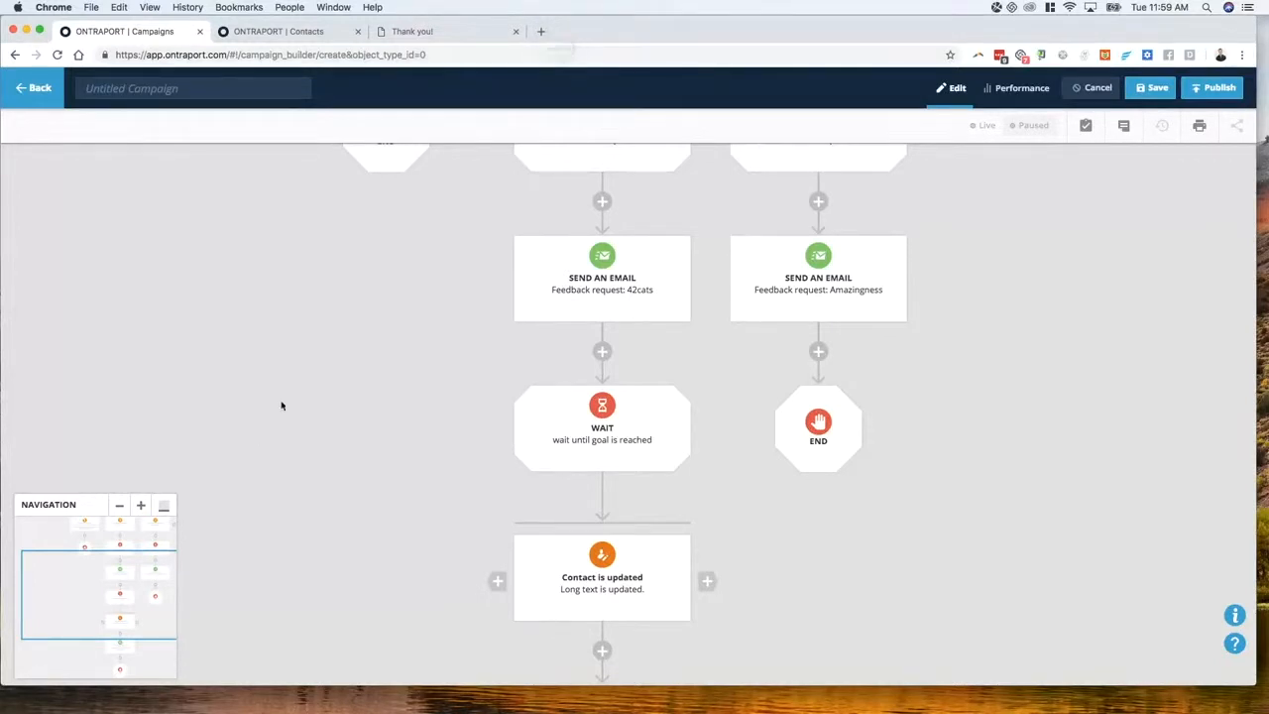
# Open a new tab, enter mysite.com/?rep= followed by the rep's first name, and select the whole URL
pyautogui.click(540, 31)
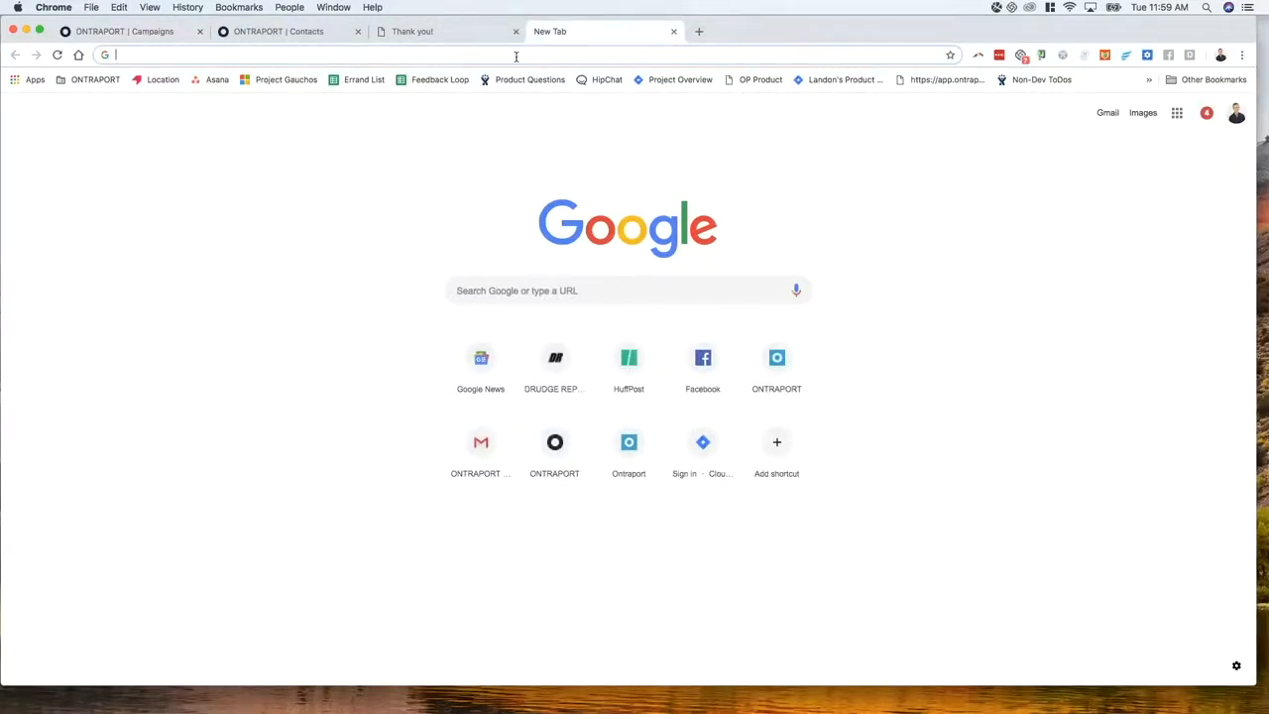
pyautogui.write('goog')
pyautogui.press('BackSpace')
pyautogui.press('BackSpace')
pyautogui.press('BackSpace')
pyautogui.press('BackSpace')
pyautogui.press('BackSpace')
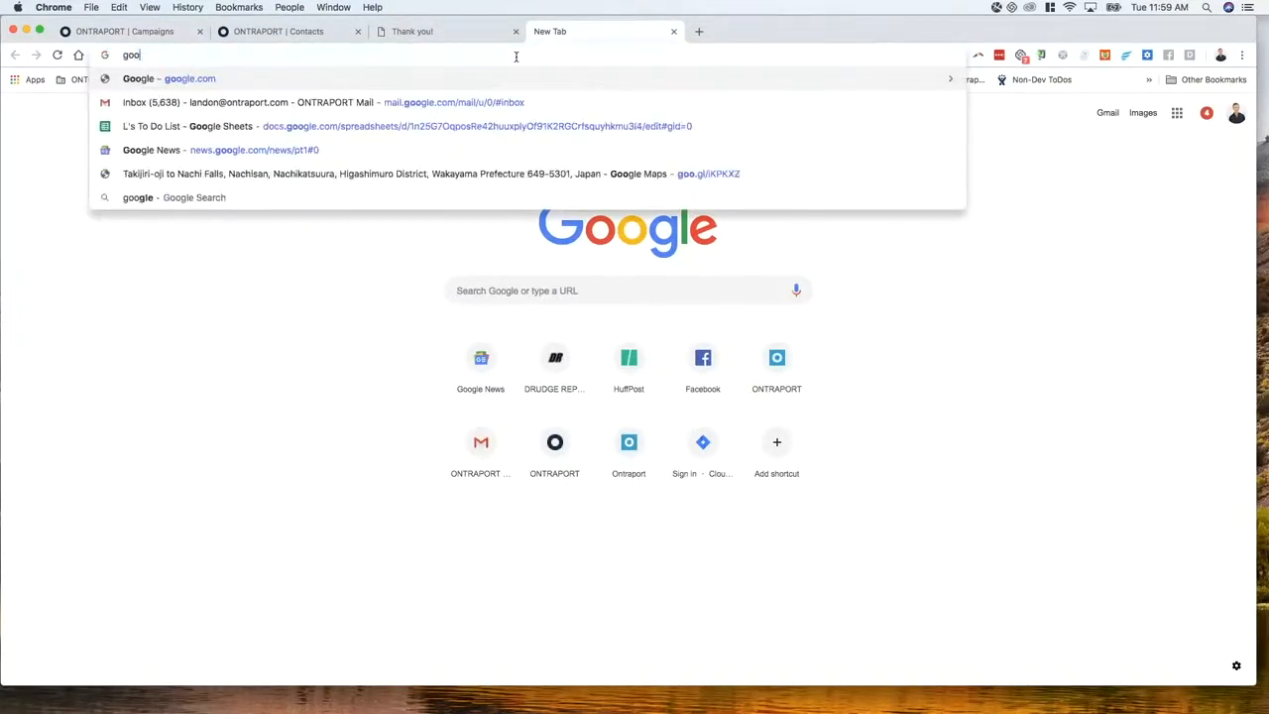
pyautogui.write('ontraport.com/')
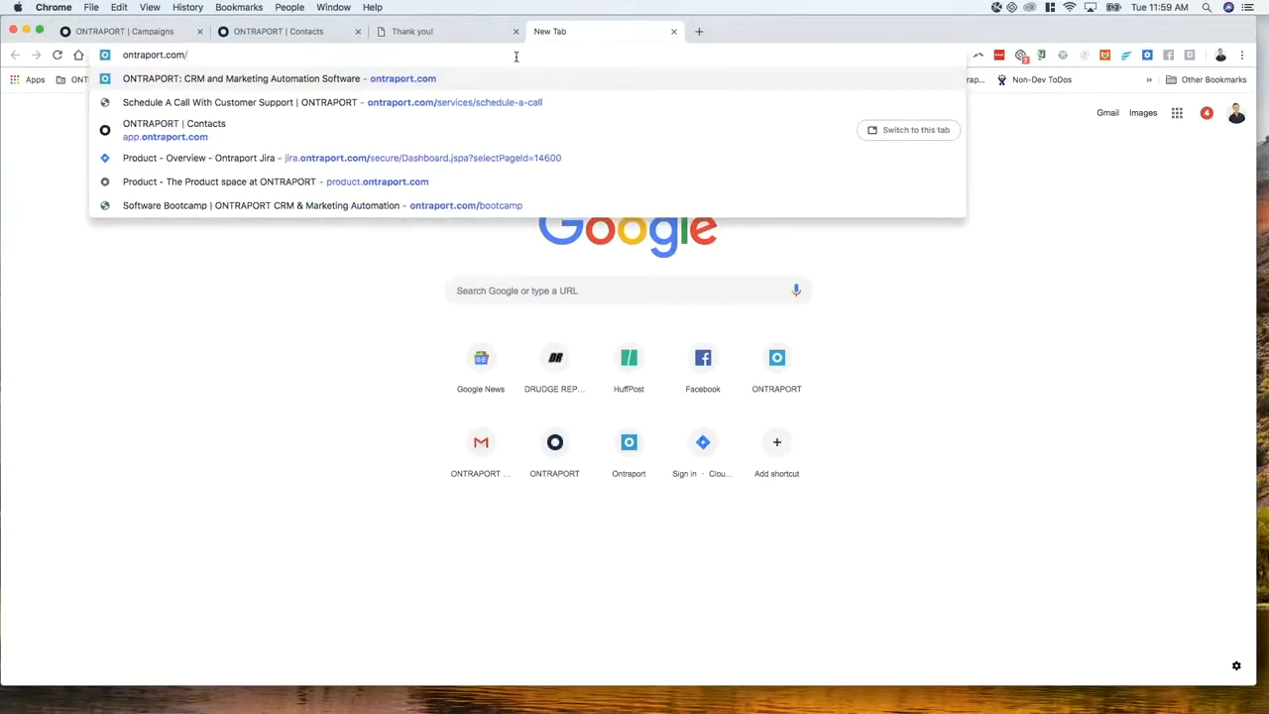
pyautogui.hotkey('alt', 'shift', 'Right')
pyautogui.write('mysi')
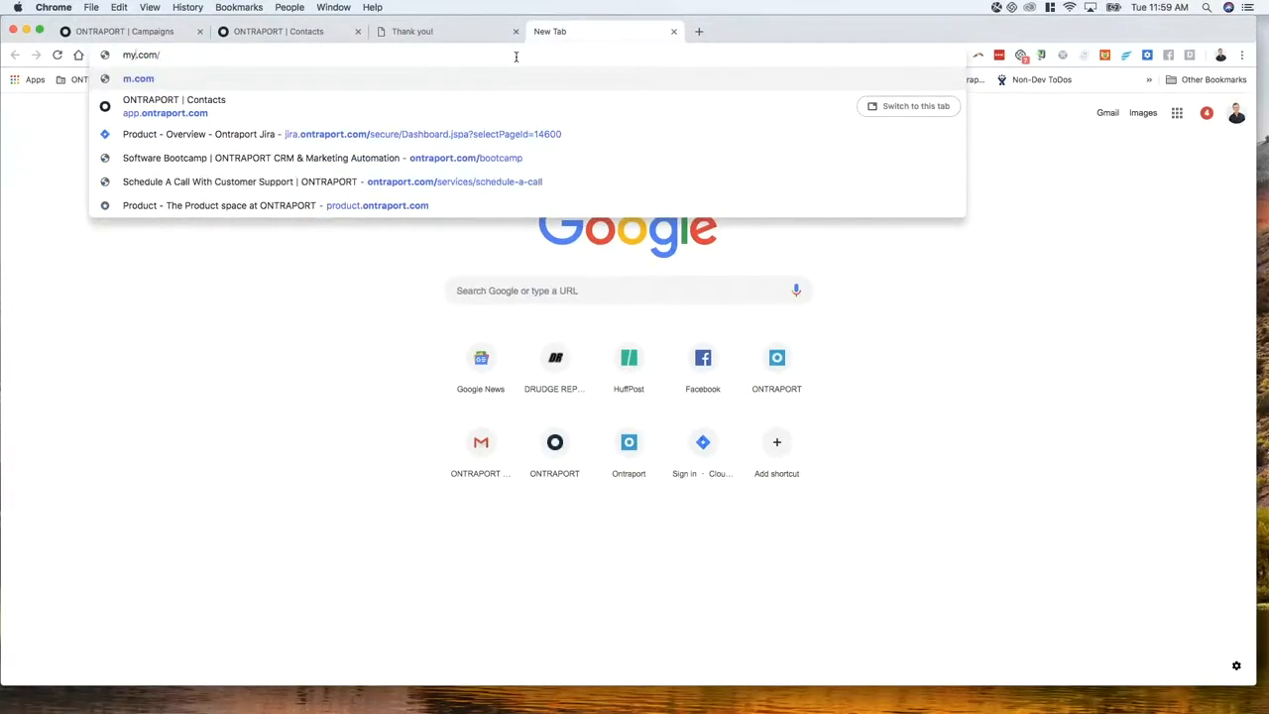
pyautogui.write('te.com/')
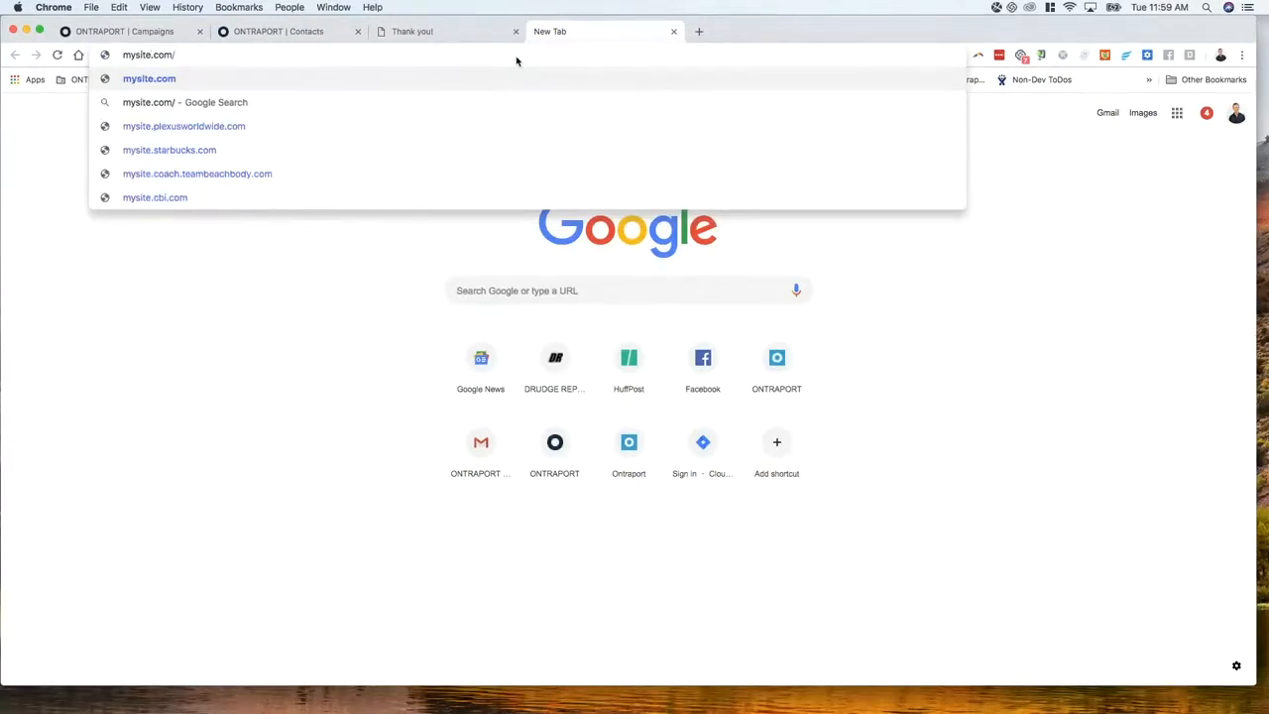
pyautogui.write('?')
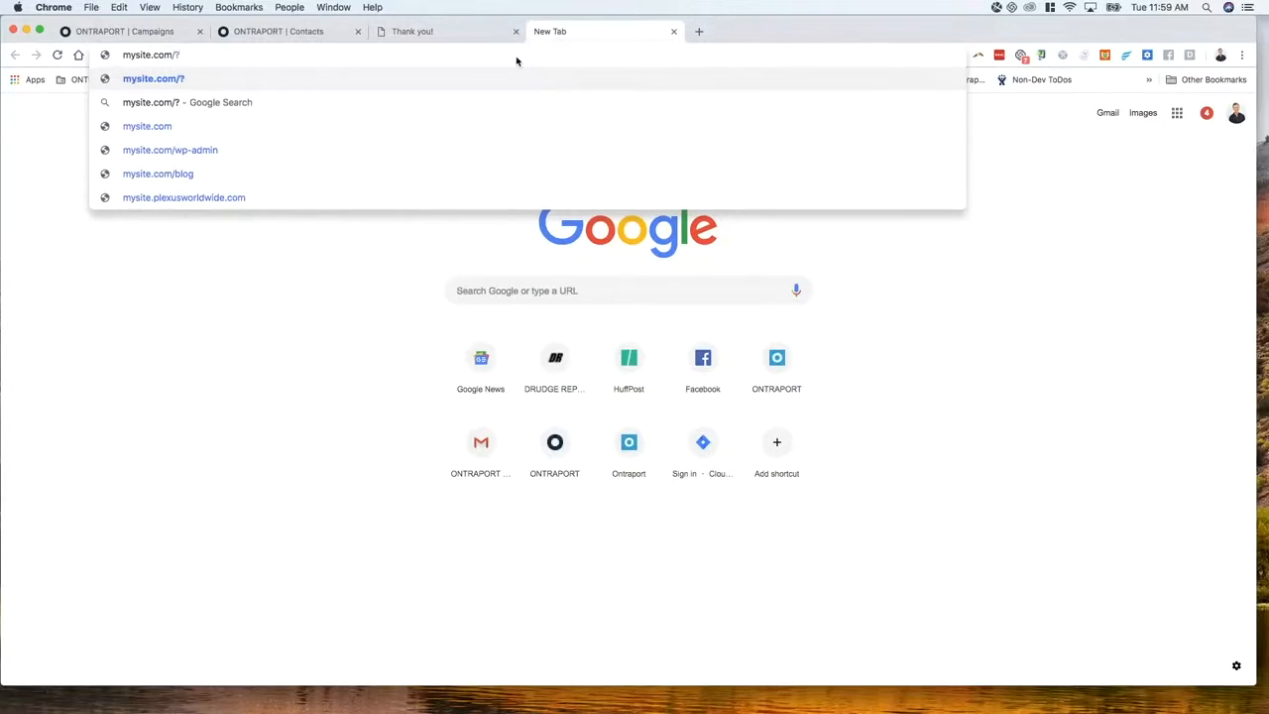
pyautogui.write('rep=')
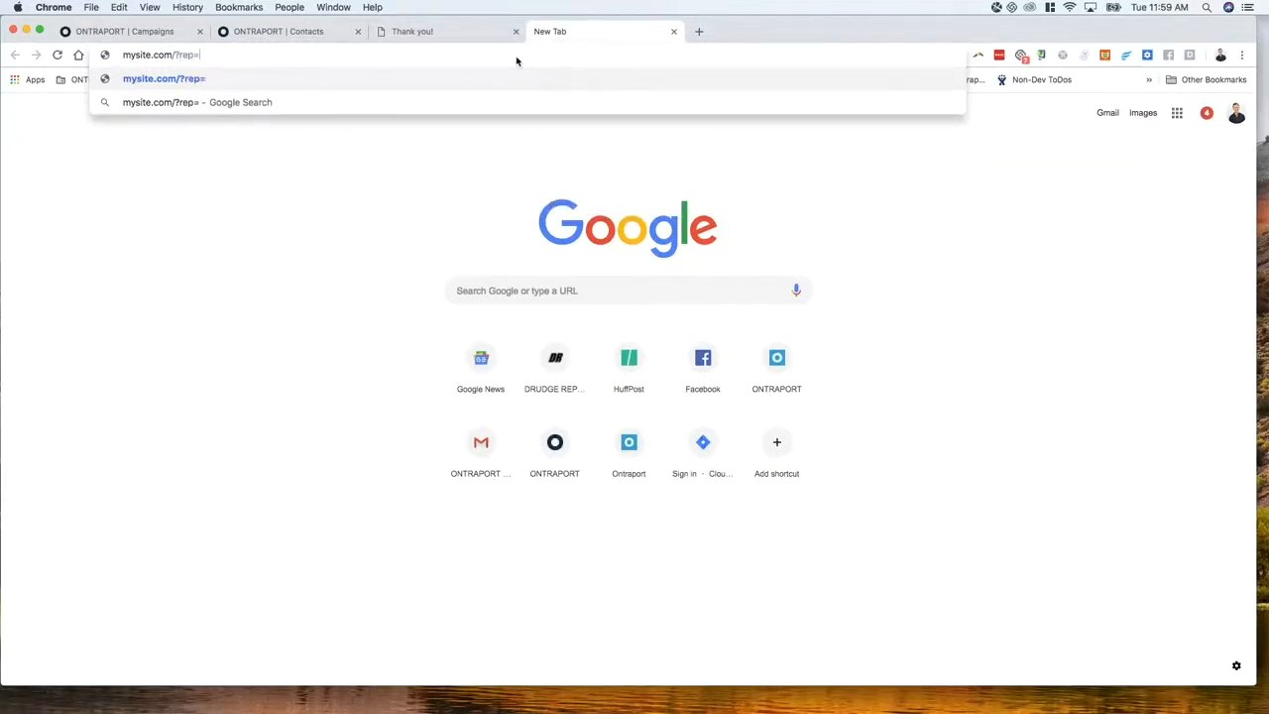
pyautogui.write('John')
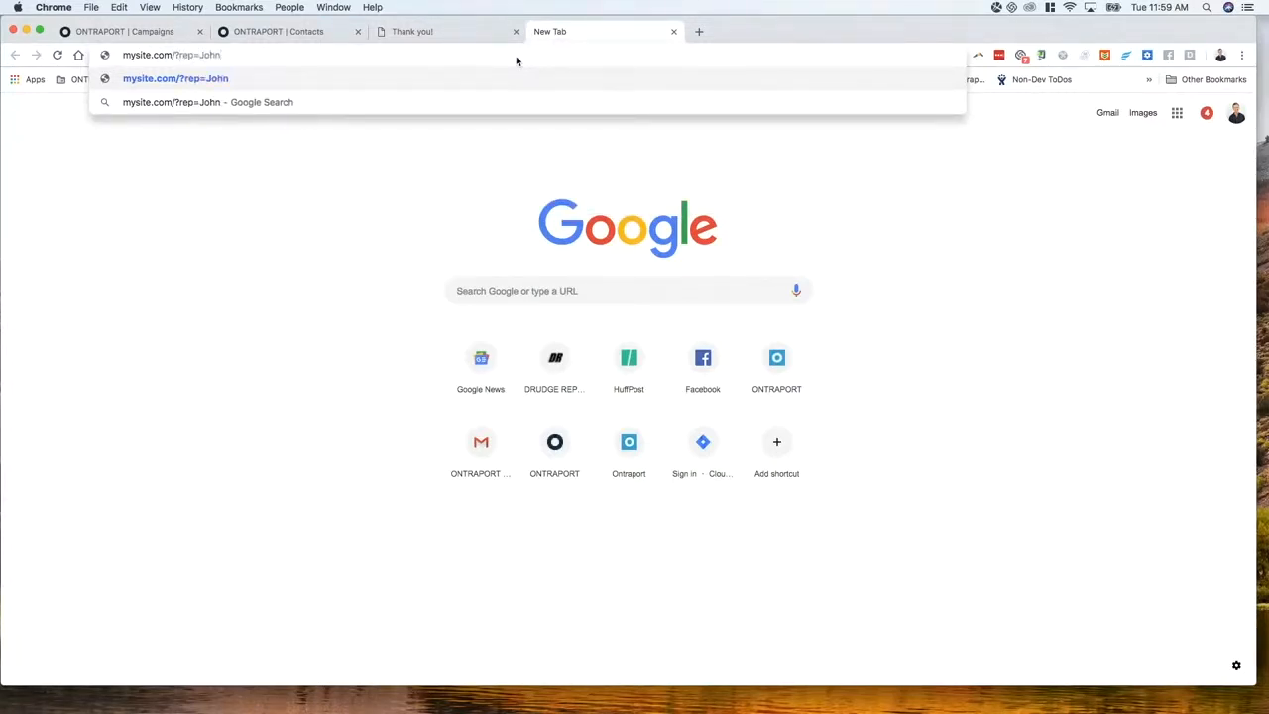
pyautogui.hotkey('alt', 'BackSpace')
pyautogui.write('Lnadon')
pyautogui.hotkey('alt', 'shift', 'Left')
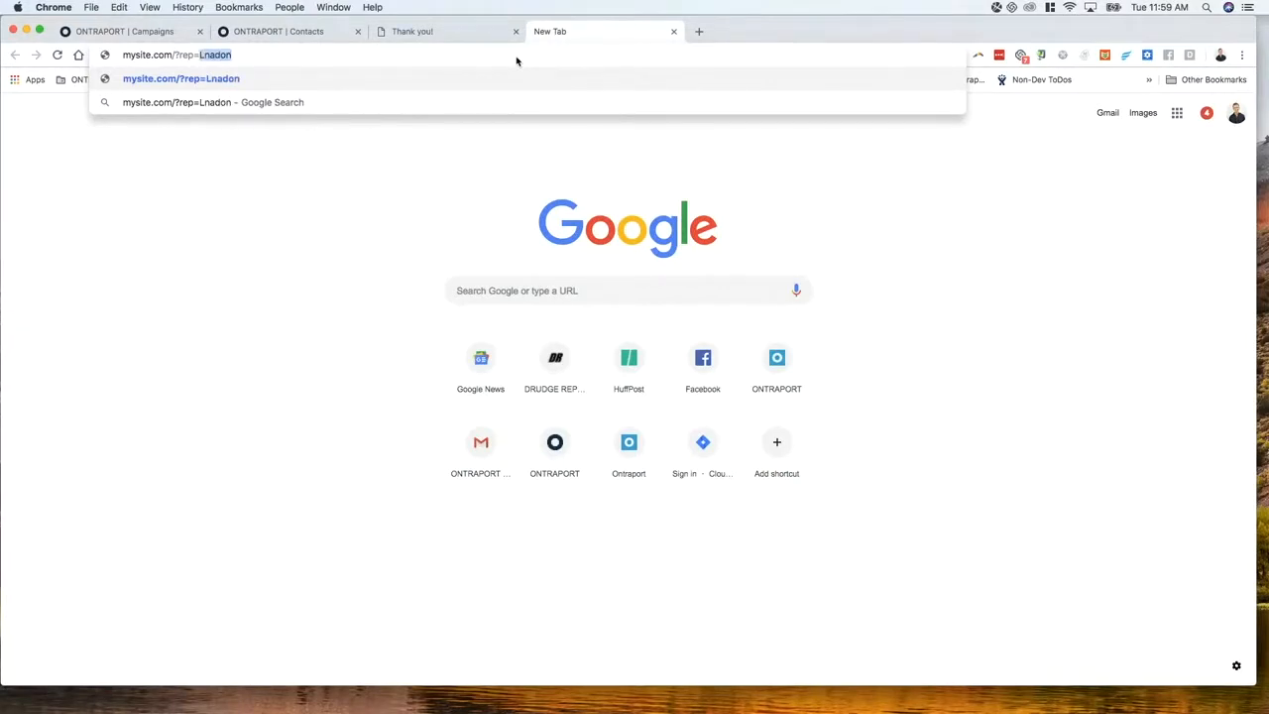
pyautogui.write('Landon')
pyautogui.press('super+a')
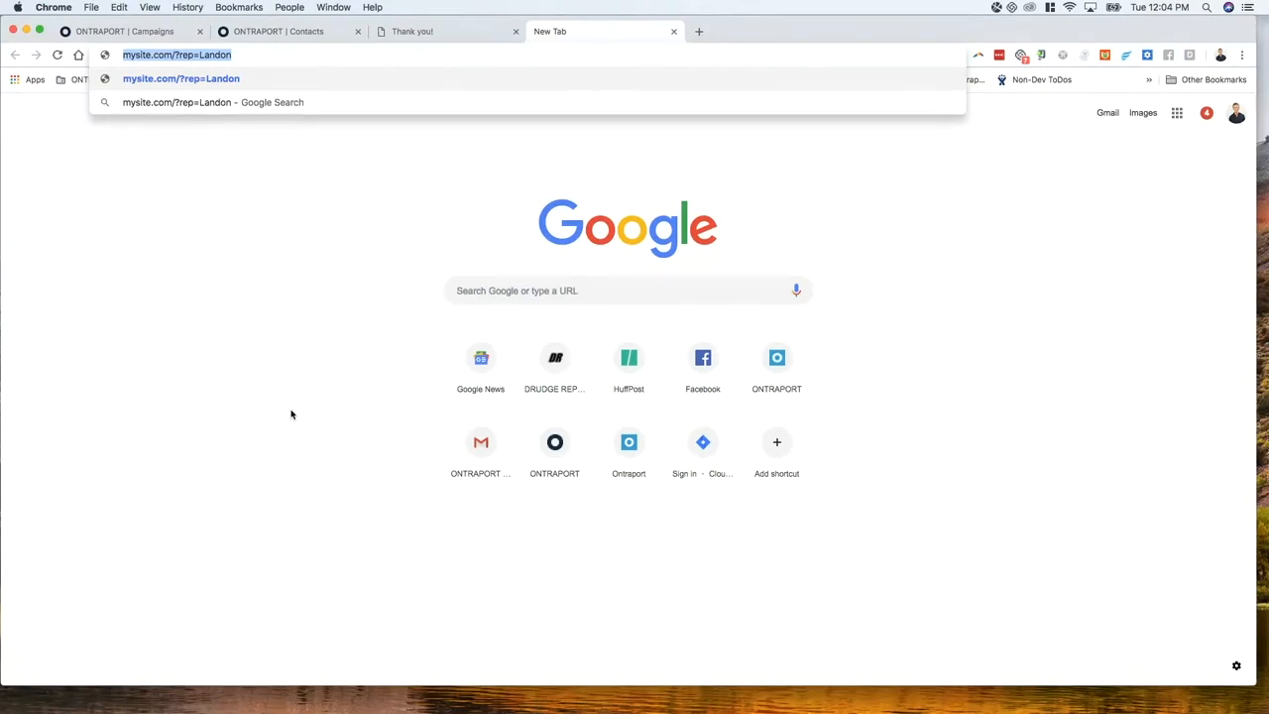
# Dismiss the address suggestions and switch to the ONTRAPORT Contacts tab showing the test contact
pyautogui.click(275, 259)
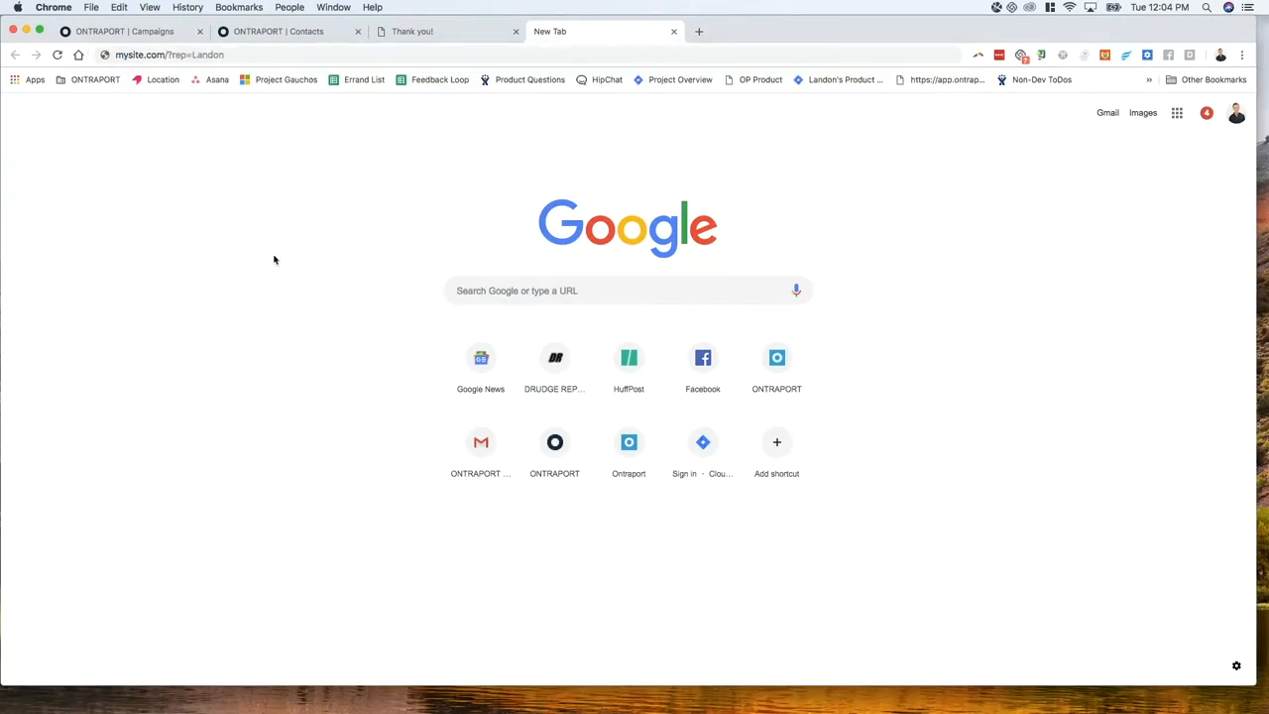
pyautogui.click(249, 36)
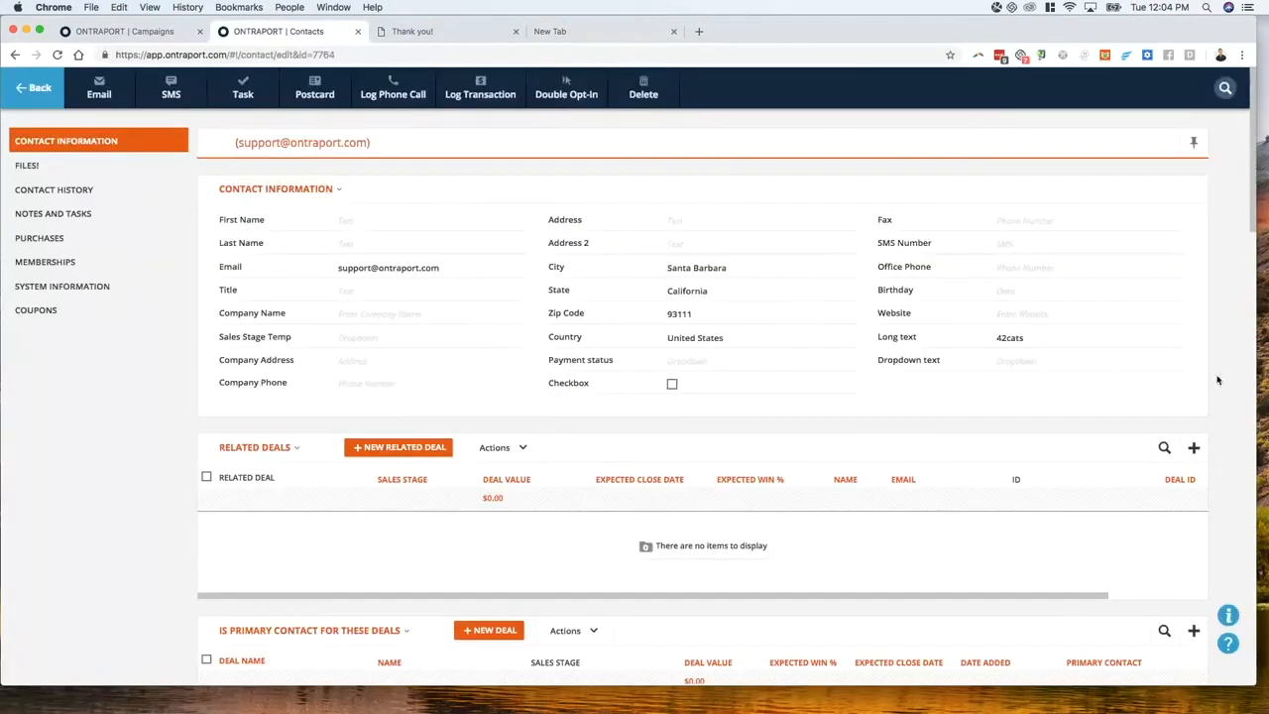